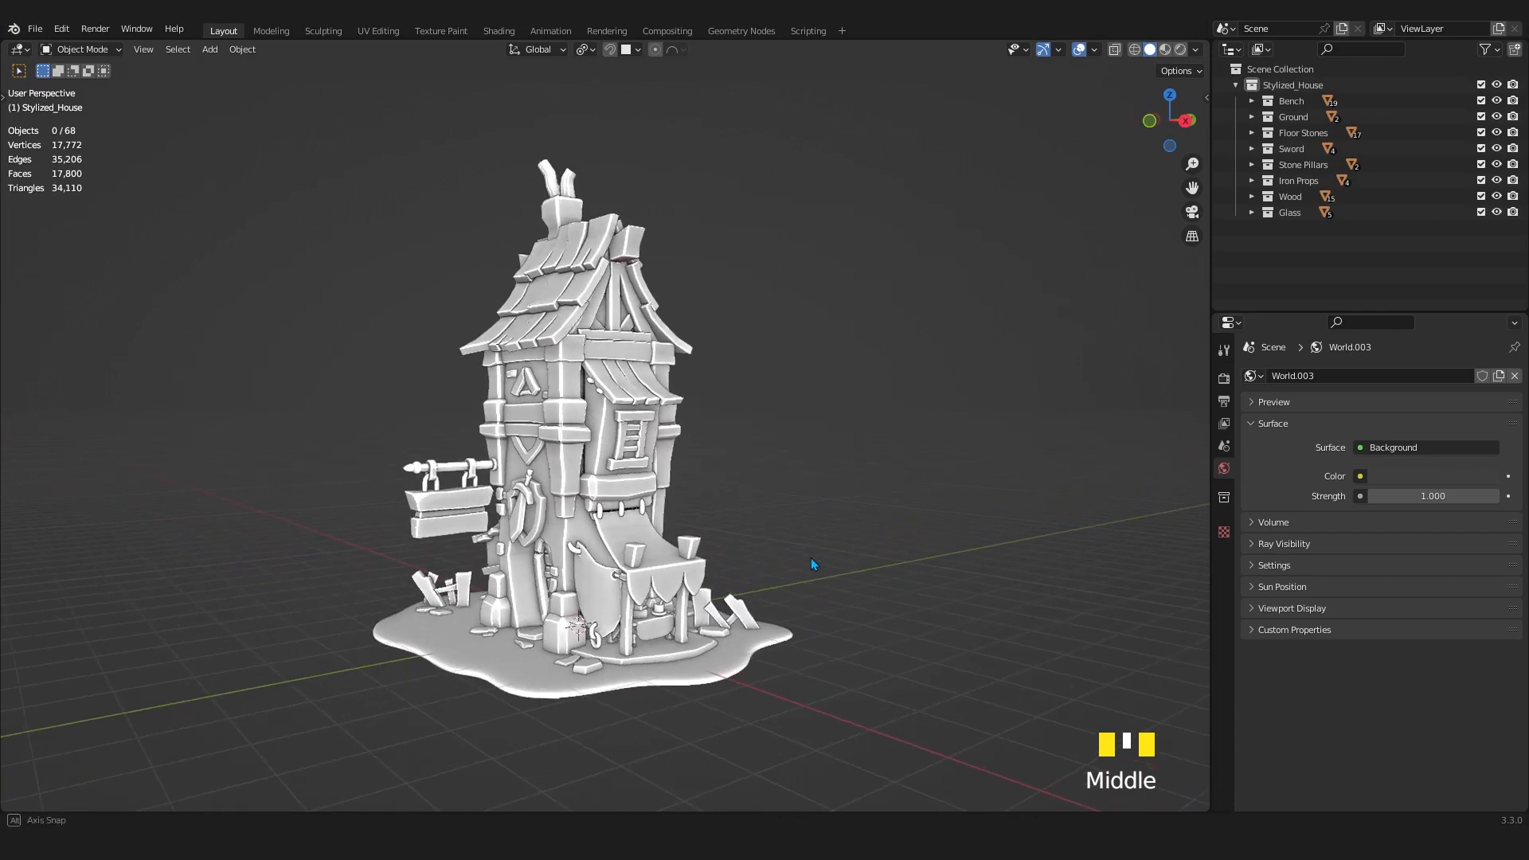
Review the Cycles render devices in the system preferences, keeping OptiX with GPU and CPU enabled, and save the preferences.
{"action": "left_click", "coordinate": [62, 28]}
{"action": "left_click", "coordinate": [104, 255]}
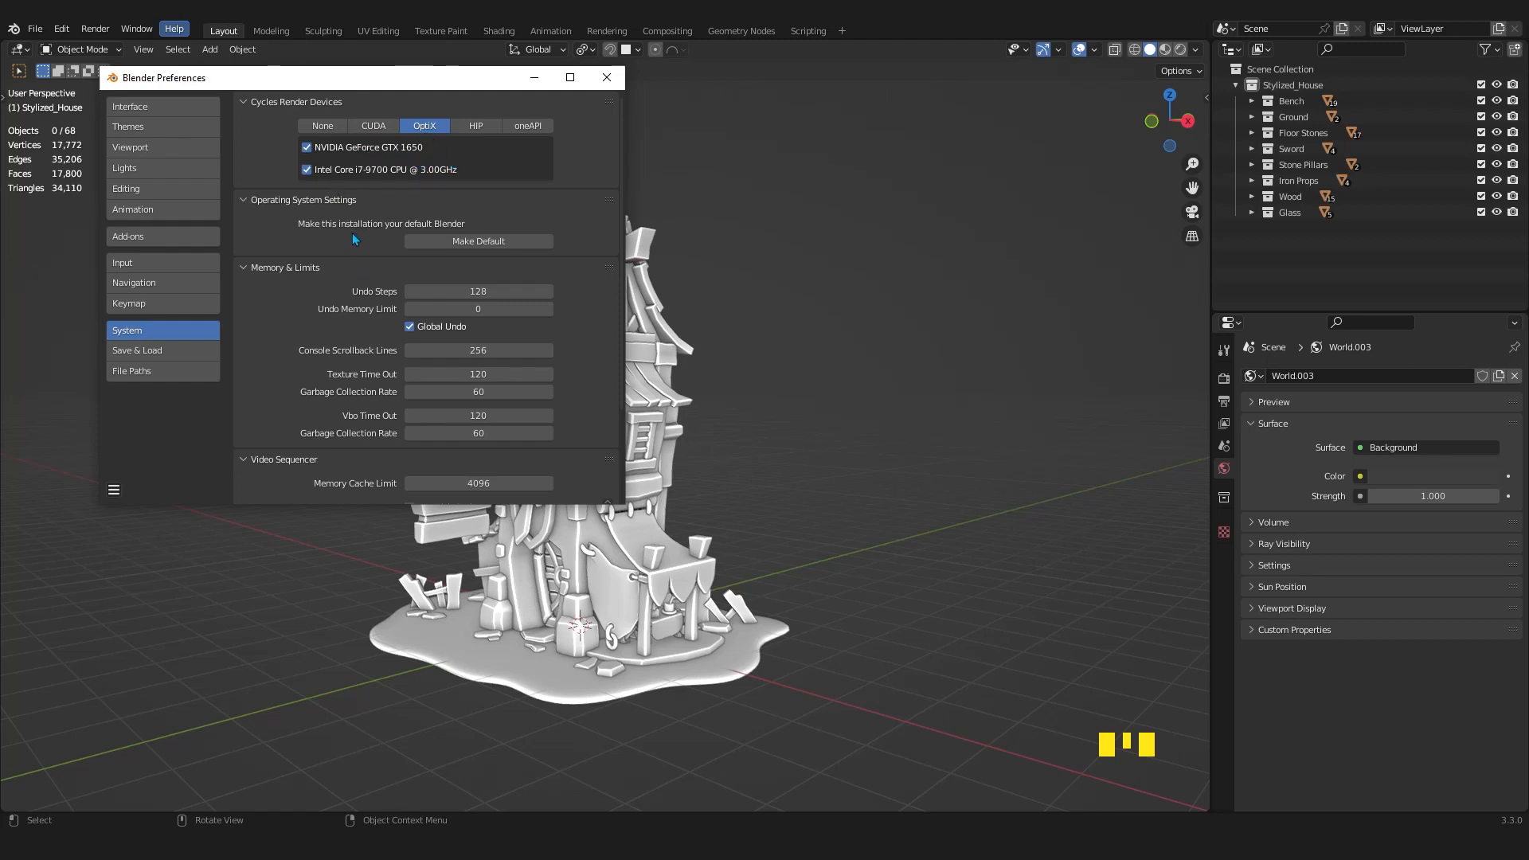
{"action": "left_click", "coordinate": [114, 491]}
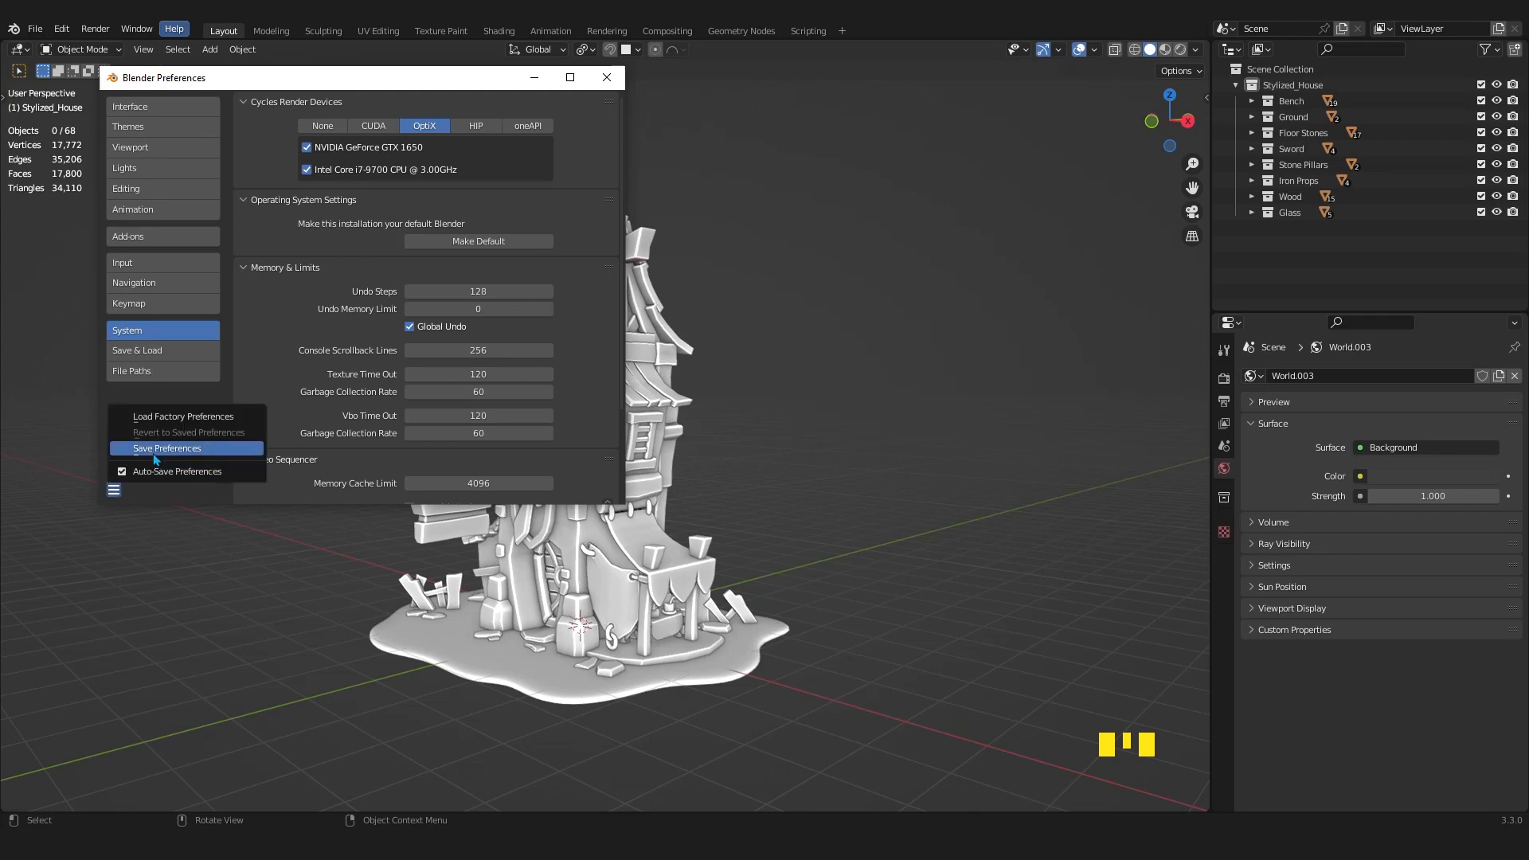
{"action": "left_click", "coordinate": [157, 454]}
{"action": "left_click", "coordinate": [606, 77]}
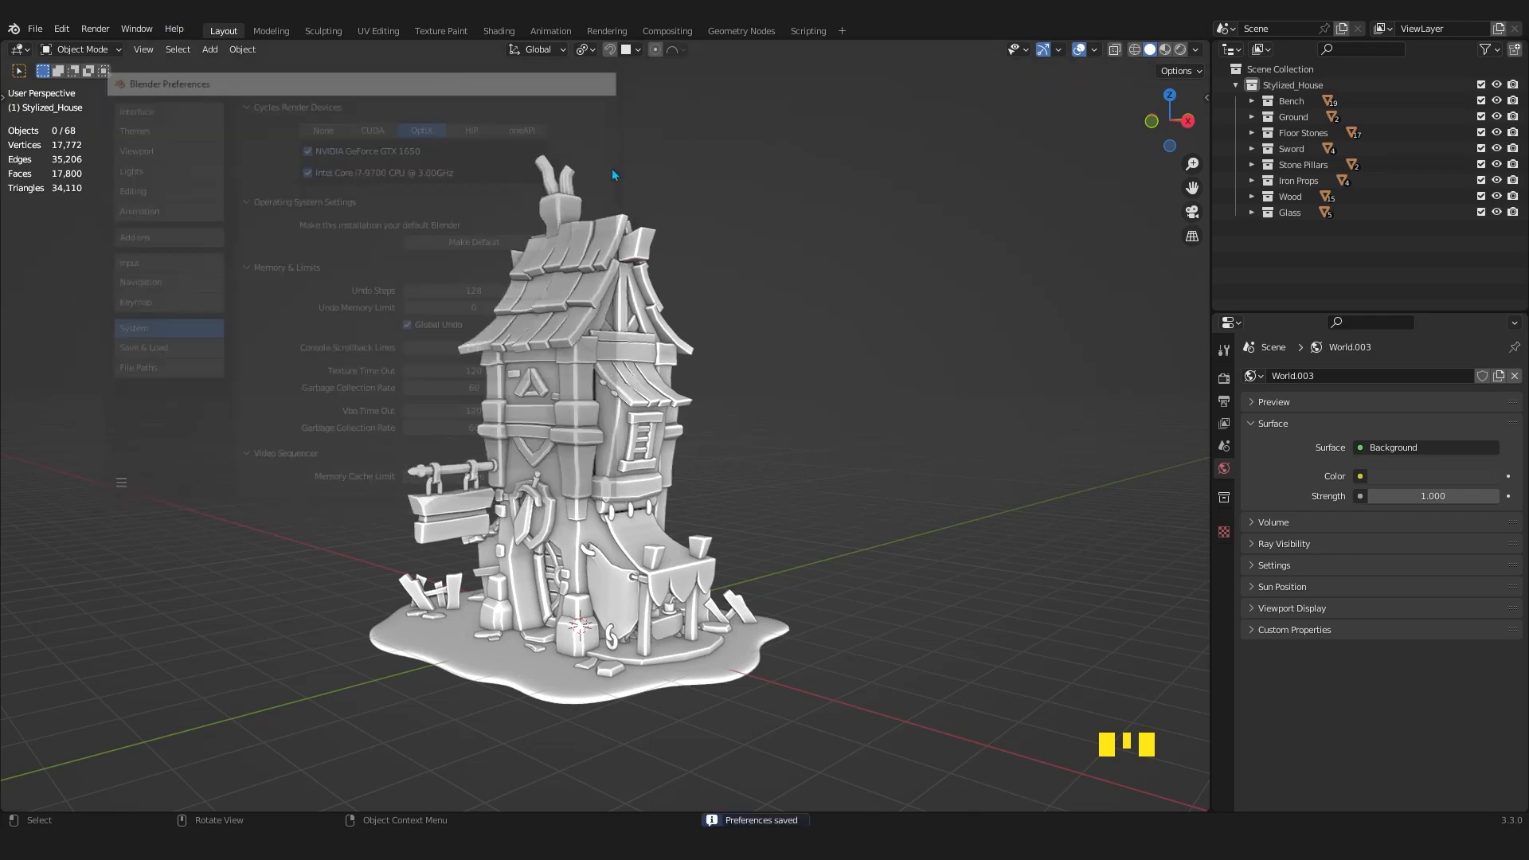
Choose Cycles as the scene's render engine in the render properties.
{"action": "middle_click_drag", "start_coordinate": [784, 473], "coordinate": [778, 469]}
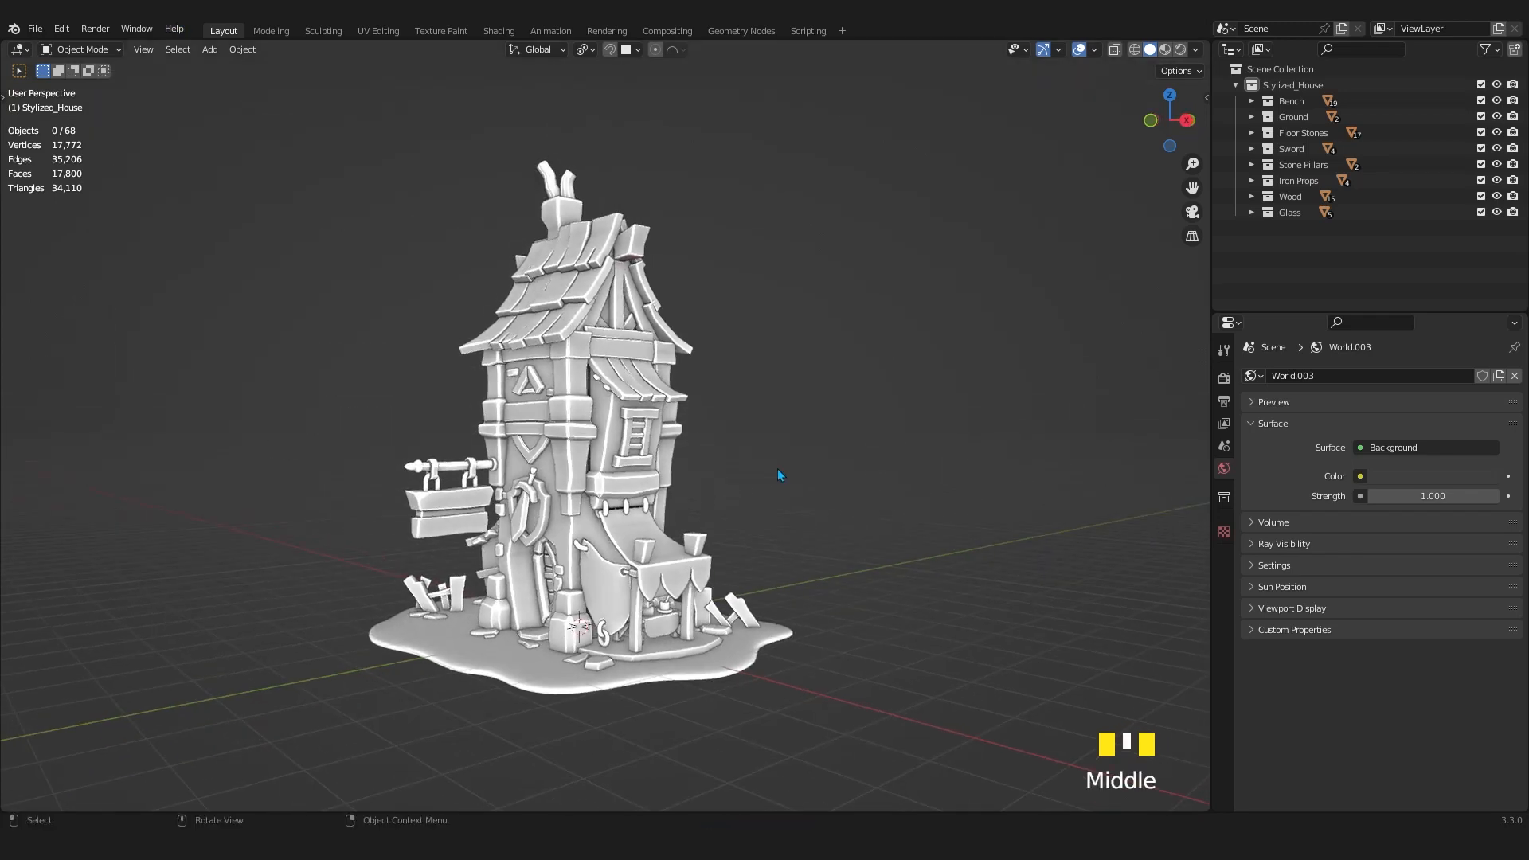
{"action": "key", "text": "z"}
{"action": "left_click", "coordinate": [1225, 380]}
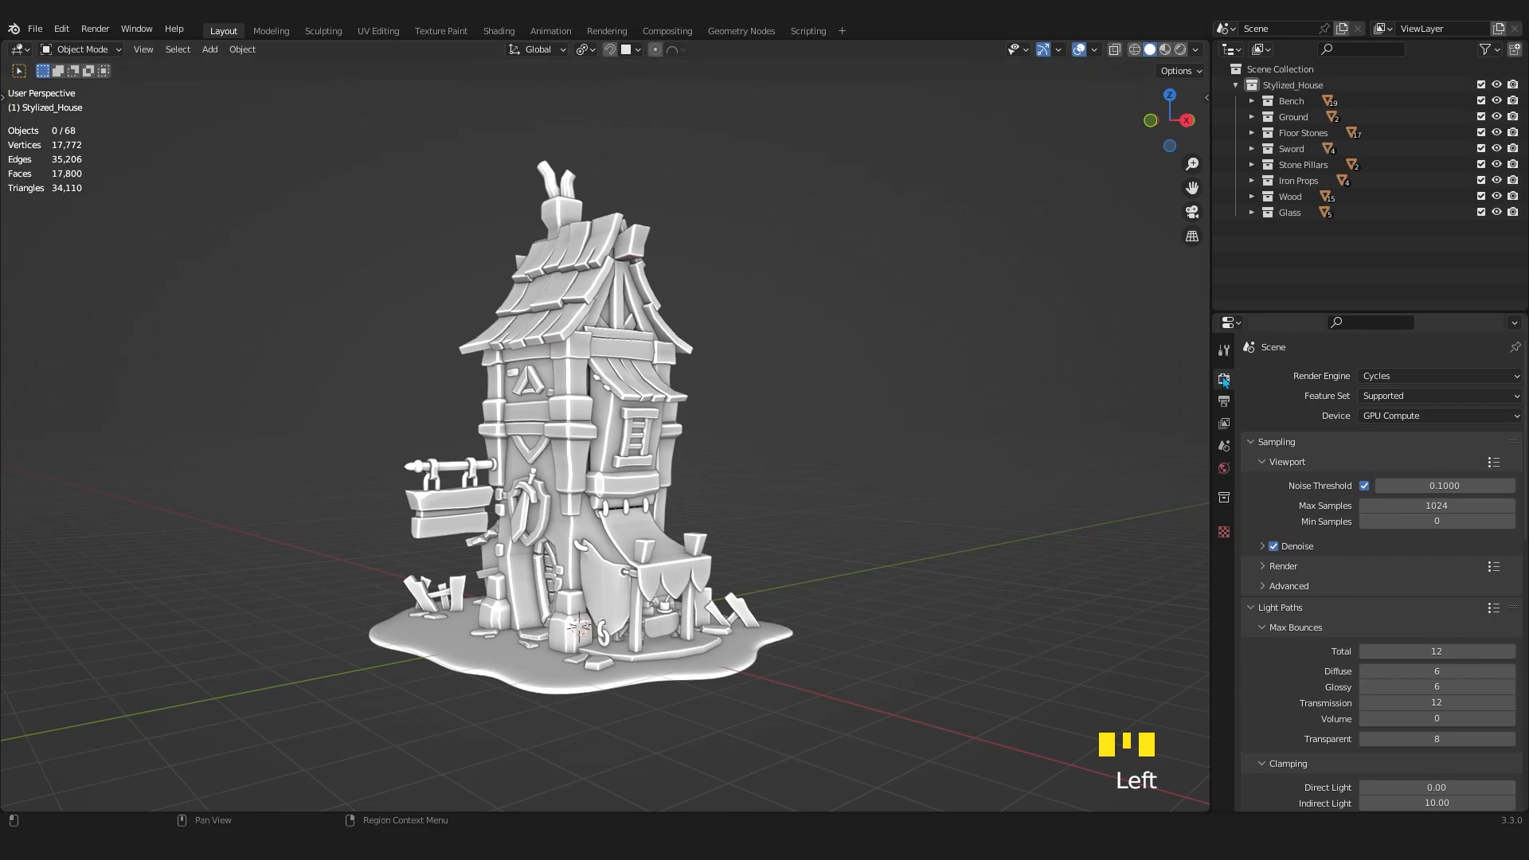
{"action": "left_click", "coordinate": [1376, 376]}
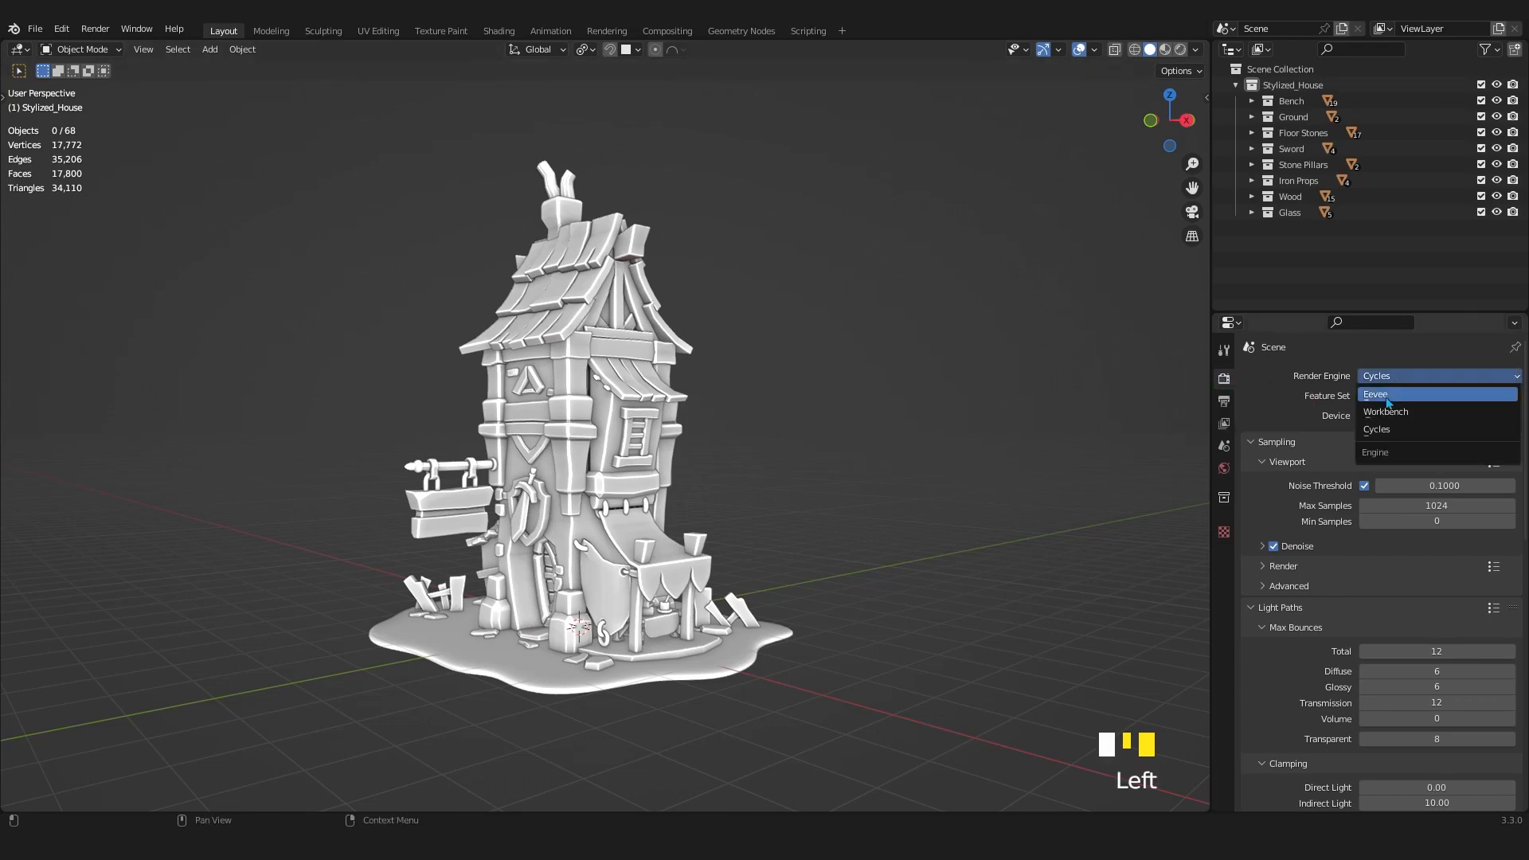
{"action": "left_click", "coordinate": [1383, 437]}
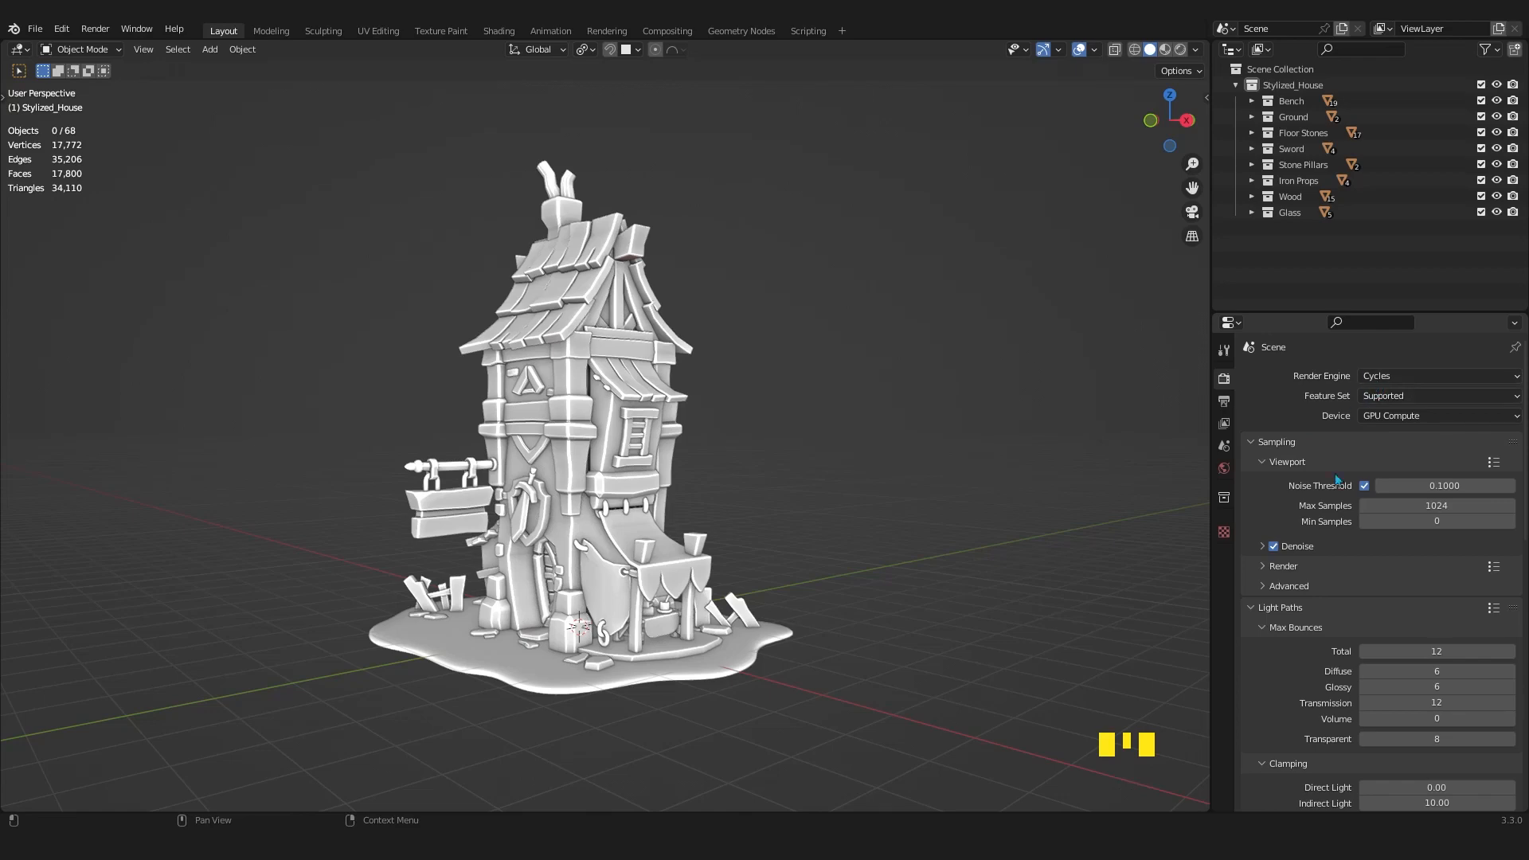
{"action": "scroll", "coordinate": [1305, 409], "scroll_direction": "up", "scroll_amount": 1}
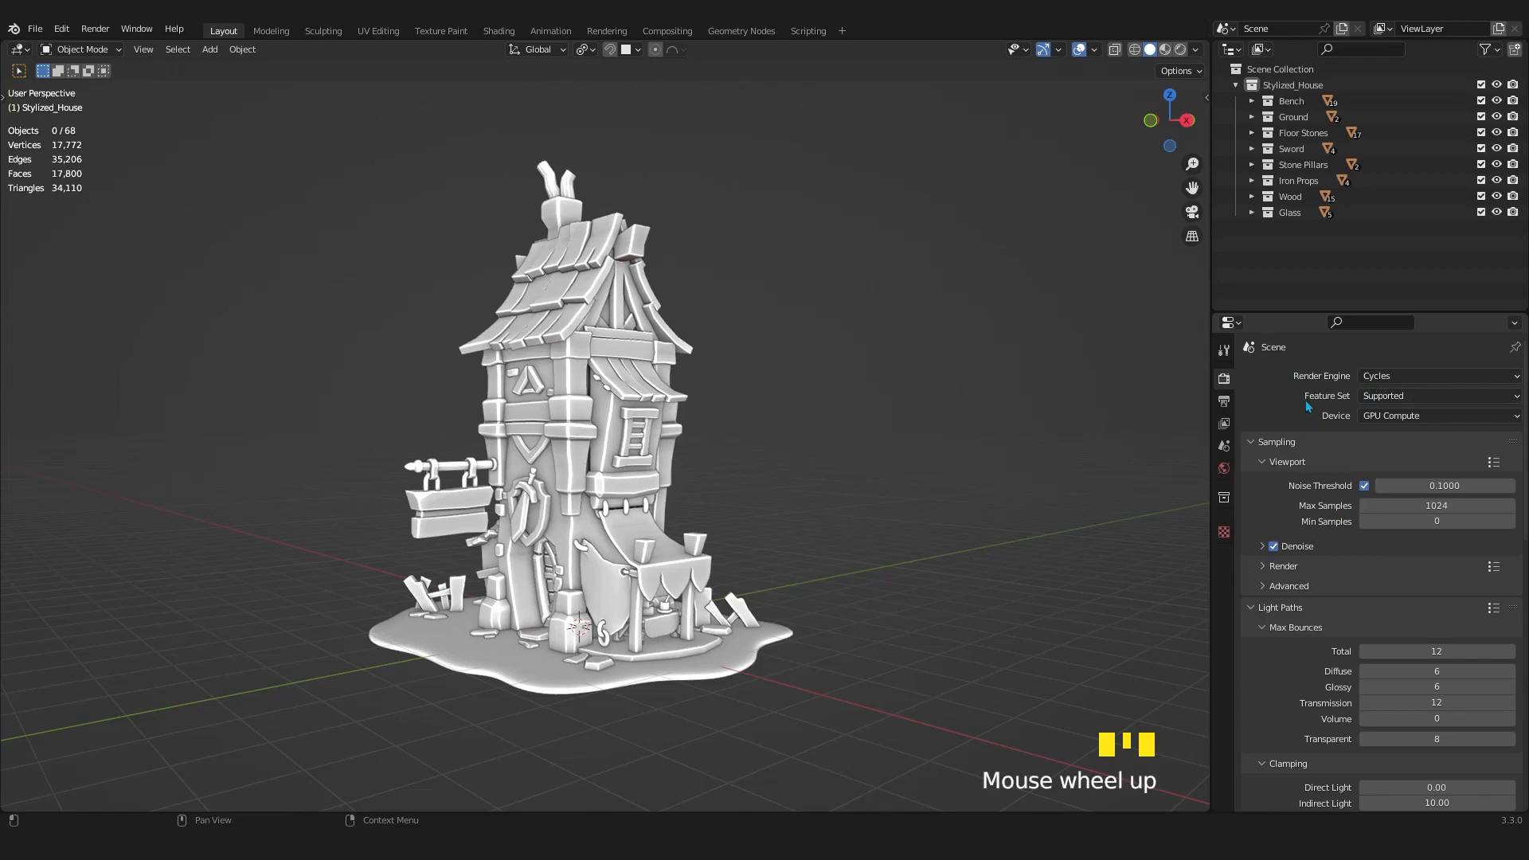
Switch the viewport shading from Solid to Rendered to view the stylized house with Cycles.
{"action": "scroll", "coordinate": [737, 467], "scroll_direction": "up", "scroll_amount": 1}
{"action": "mouse_move", "coordinate": [737, 466]}
{"action": "middle_mouse_down"}
{"action": "mouse_move", "coordinate": [779, 466]}
{"action": "mouse_move", "coordinate": [719, 465]}
{"action": "mouse_move", "coordinate": [755, 466]}
{"action": "middle_mouse_up"}
{"action": "scroll", "coordinate": [779, 467], "scroll_direction": "down", "scroll_amount": 1}
{"action": "key", "text": "z"}
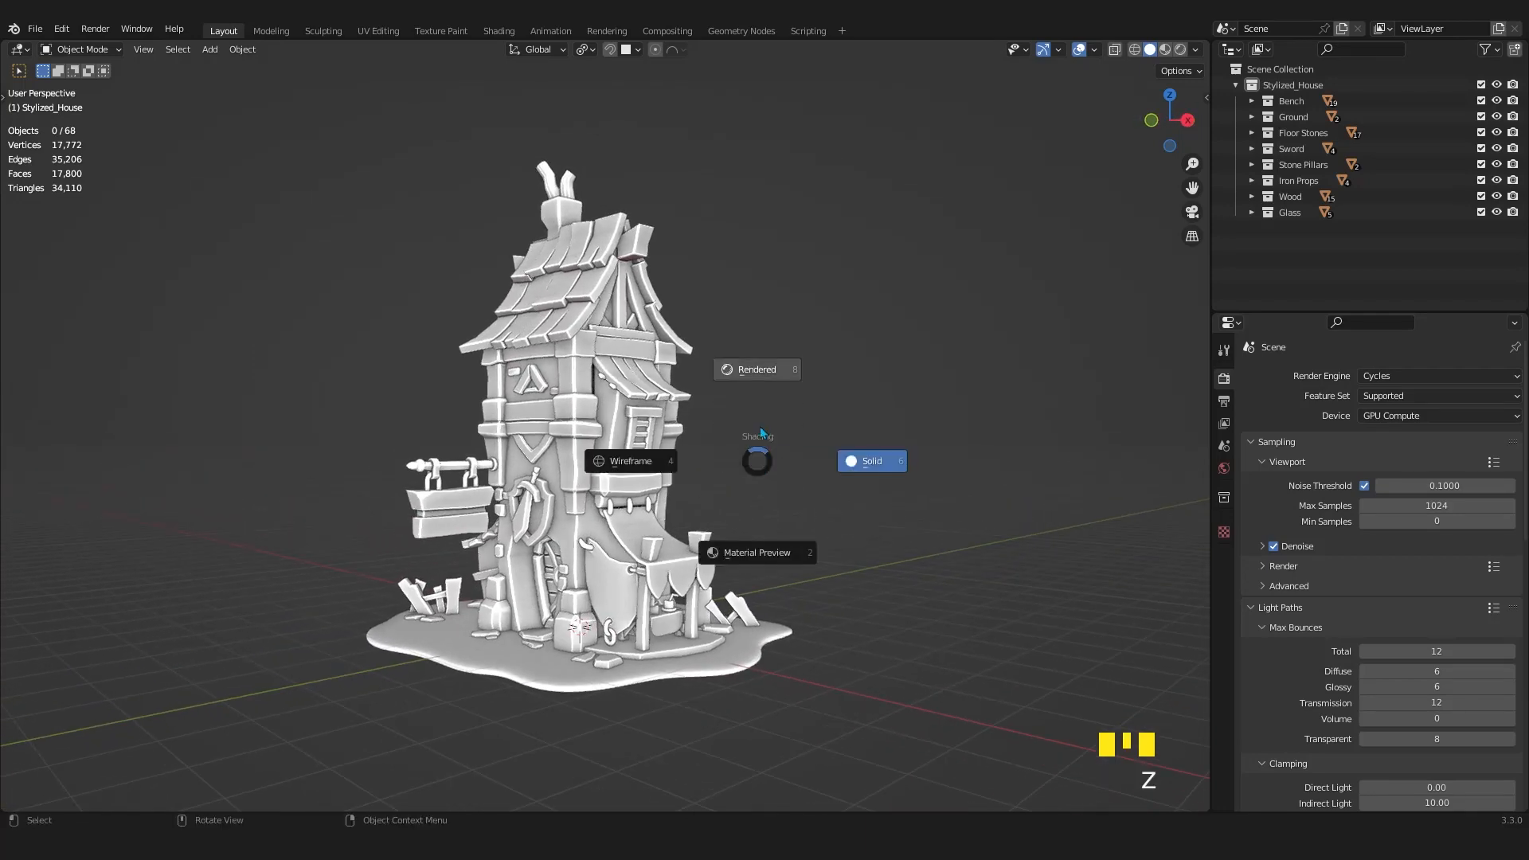
{"action": "left_click", "coordinate": [757, 375]}
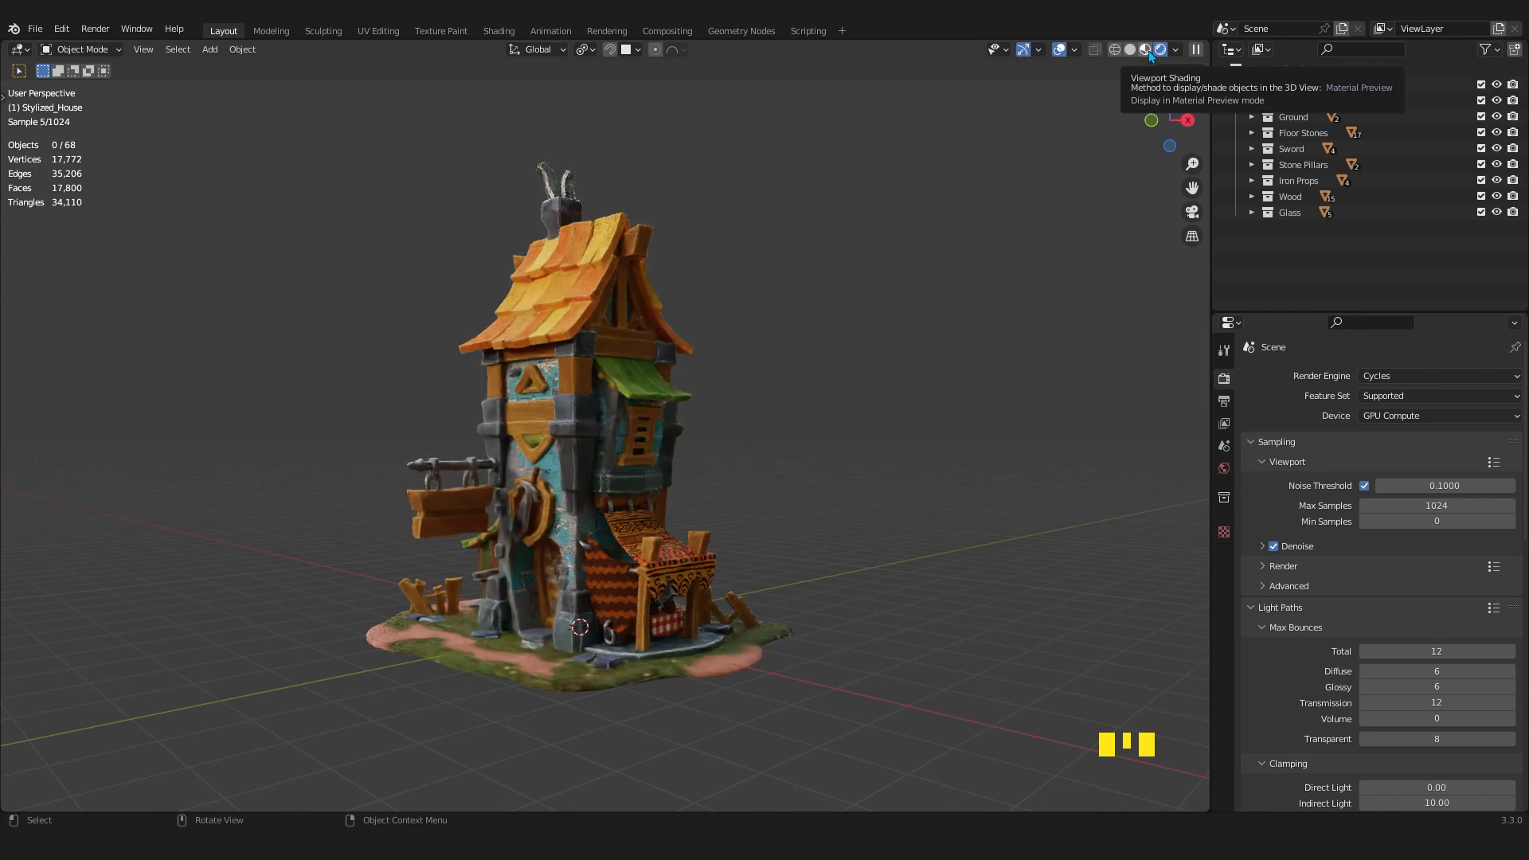
Switch the viewport shading to Material Preview and view the textured house.
{"action": "mouse_move", "coordinate": [752, 489]}
{"action": "middle_mouse_down"}
{"action": "mouse_move", "coordinate": [764, 481]}
{"action": "mouse_move", "coordinate": [733, 481]}
{"action": "middle_mouse_up"}
{"action": "key", "text": "z"}
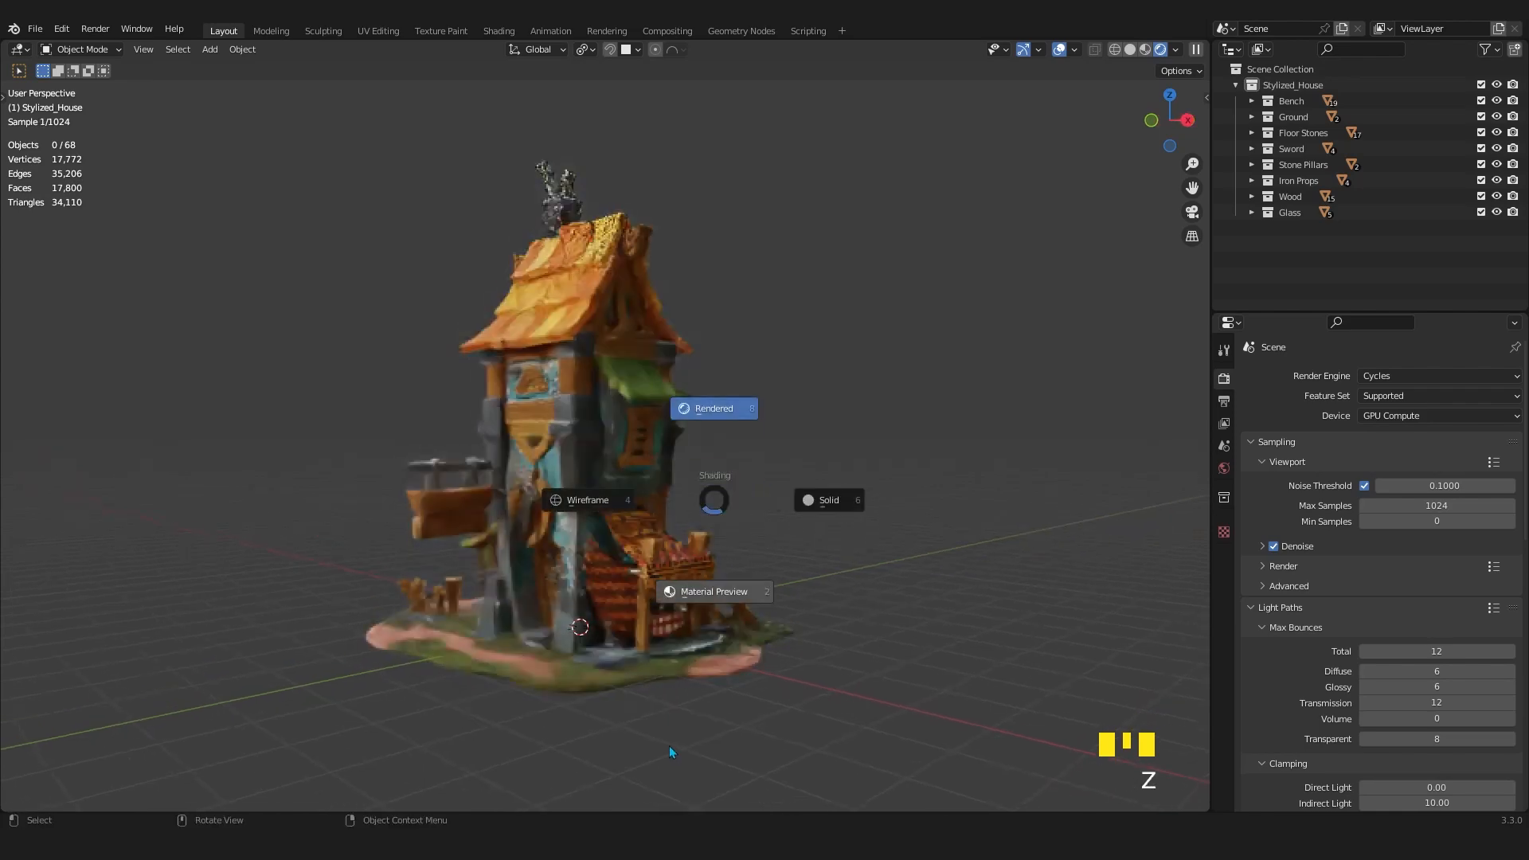
{"action": "left_click", "coordinate": [708, 593]}
{"action": "middle_click_drag", "start_coordinate": [646, 494], "coordinate": [668, 559]}
{"action": "scroll", "coordinate": [657, 508], "scroll_direction": "up", "scroll_amount": 2}
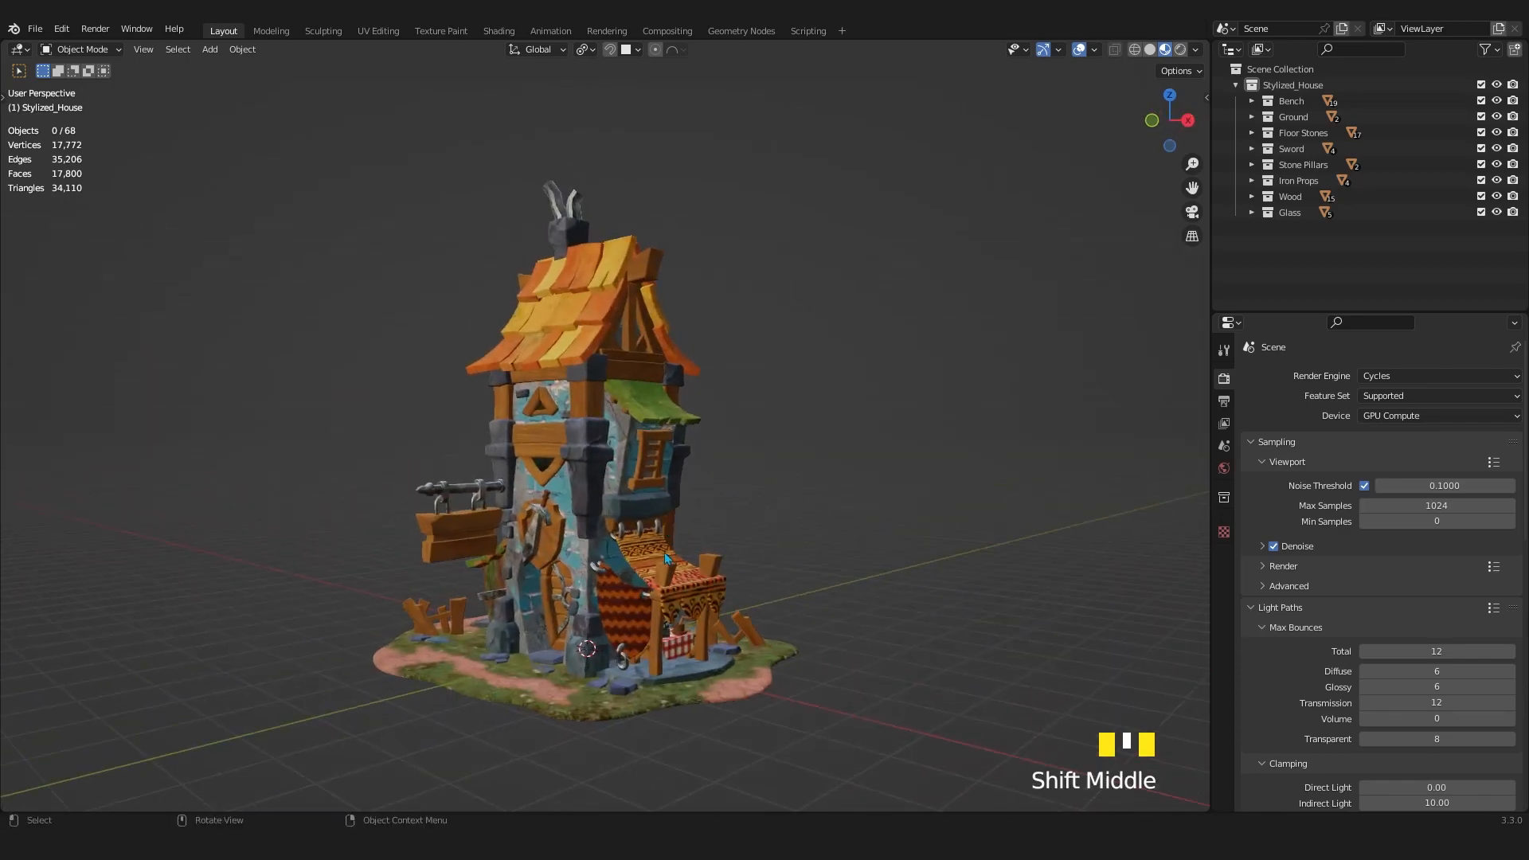
{"action": "key", "text": "z"}
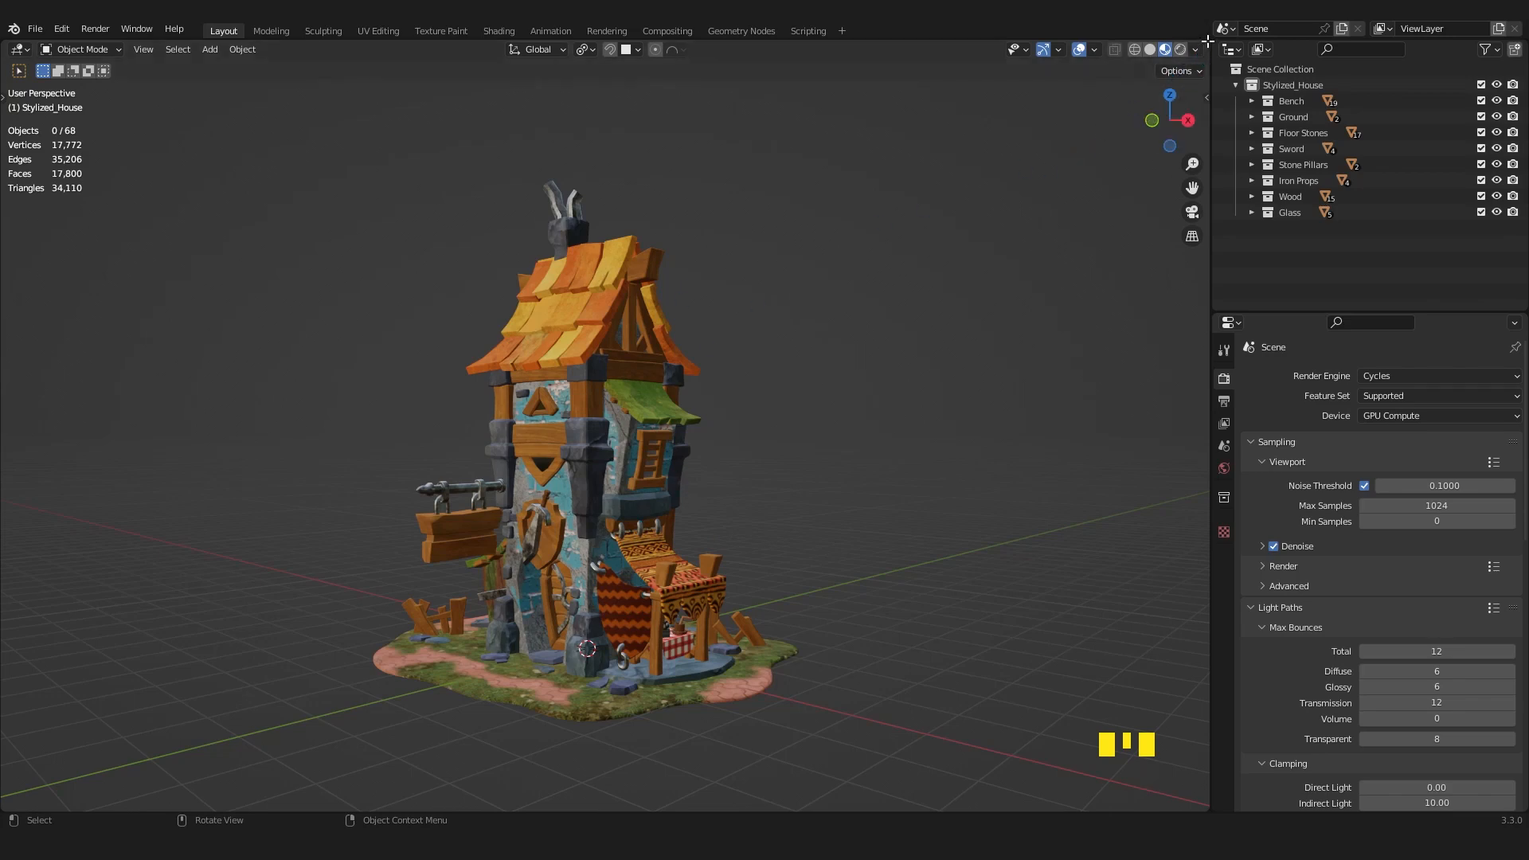
Split the 3D viewport vertically into two and set one of them to Rendered shading.
{"action": "left_click_drag", "start_coordinate": [1207, 41], "coordinate": [564, 97]}
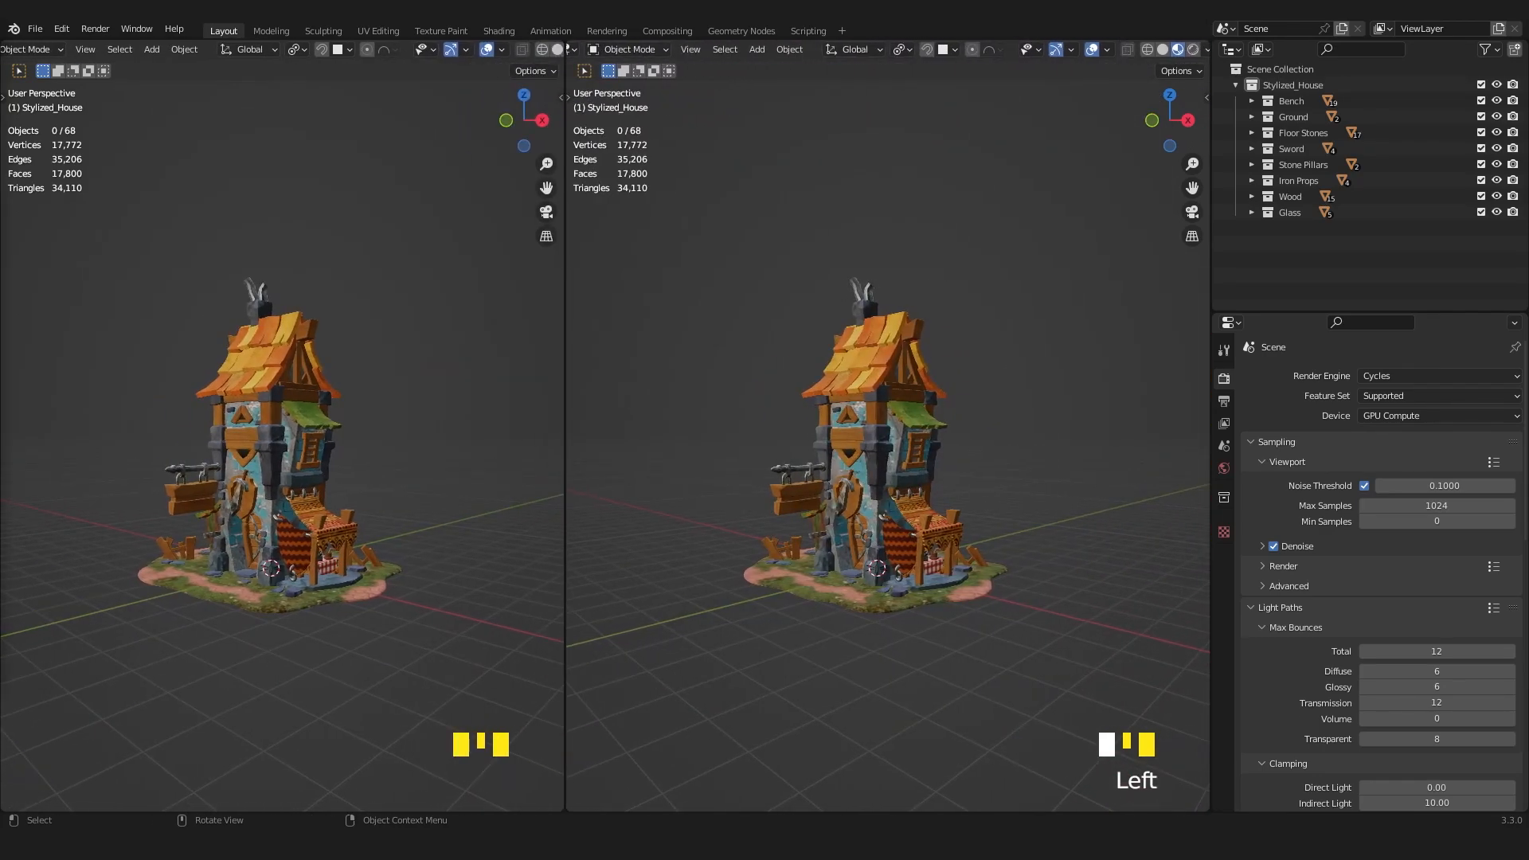
{"action": "mouse_move", "coordinate": [371, 458]}
{"action": "middle_mouse_down"}
{"action": "mouse_move", "coordinate": [389, 454]}
{"action": "mouse_move", "coordinate": [366, 454]}
{"action": "middle_mouse_up"}
{"action": "key", "text": "z"}
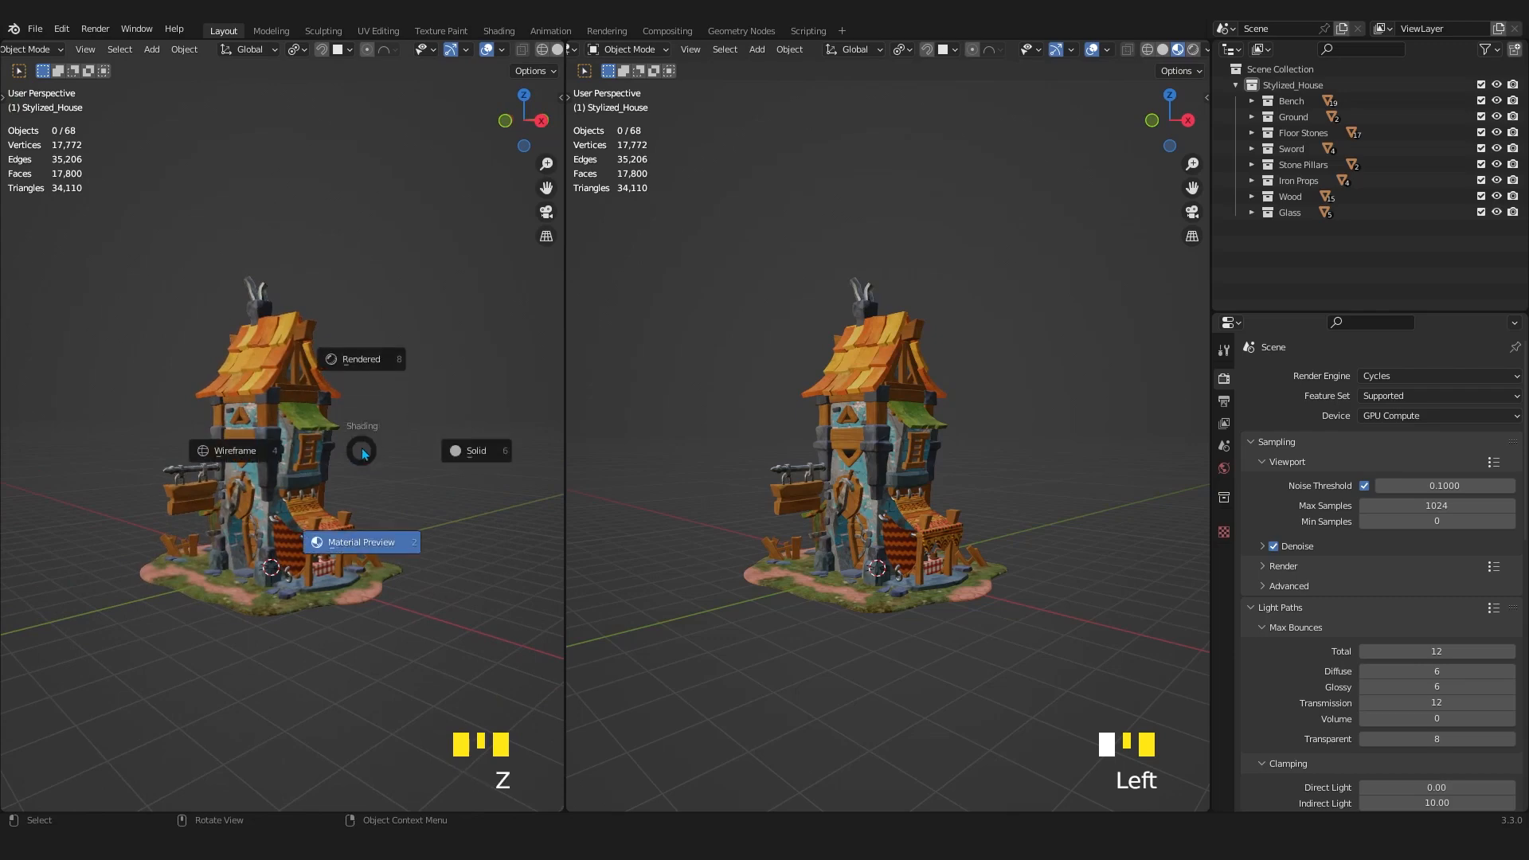
{"action": "left_click", "coordinate": [361, 365]}
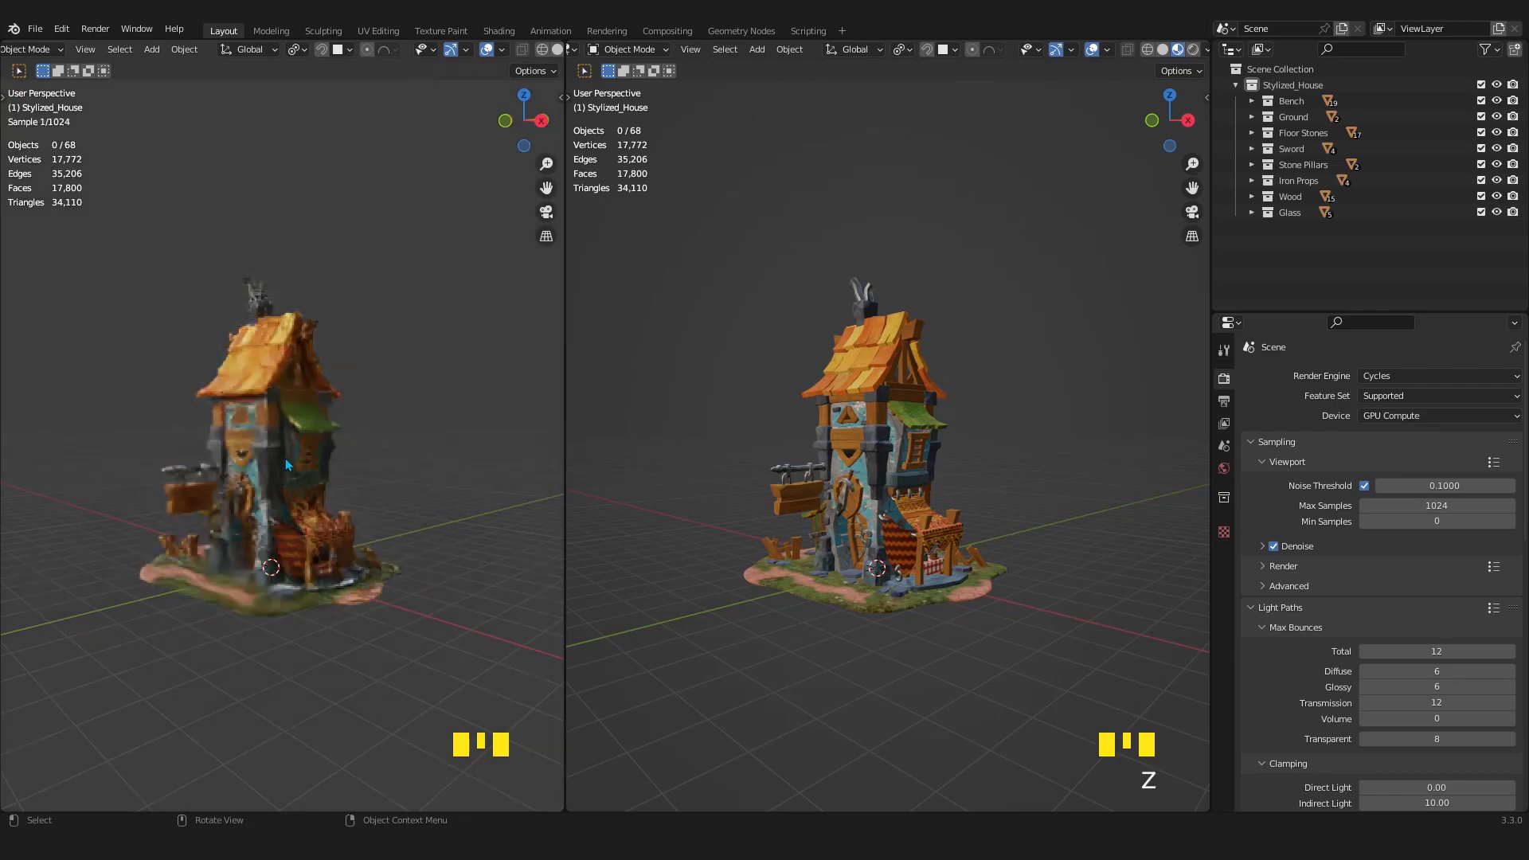
Try Wireframe shading in the second viewport and set it to Solid.
{"action": "key", "text": "z"}
{"action": "left_click", "coordinate": [928, 459]}
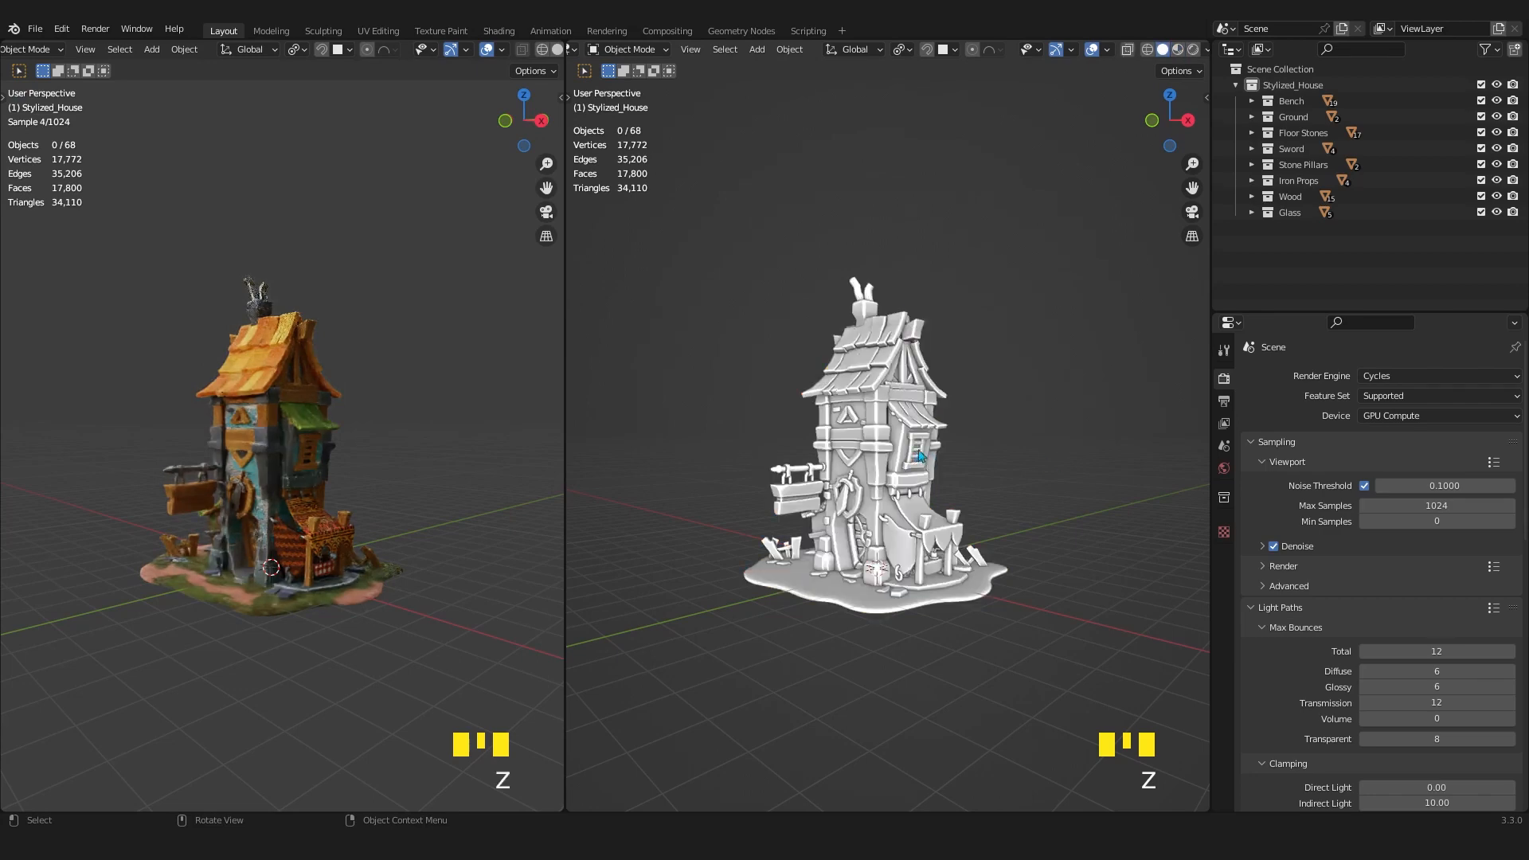
{"action": "key", "text": "z"}
{"action": "key", "text": "z"}
{"action": "left_click", "coordinate": [874, 449]}
{"action": "key", "text": "z"}
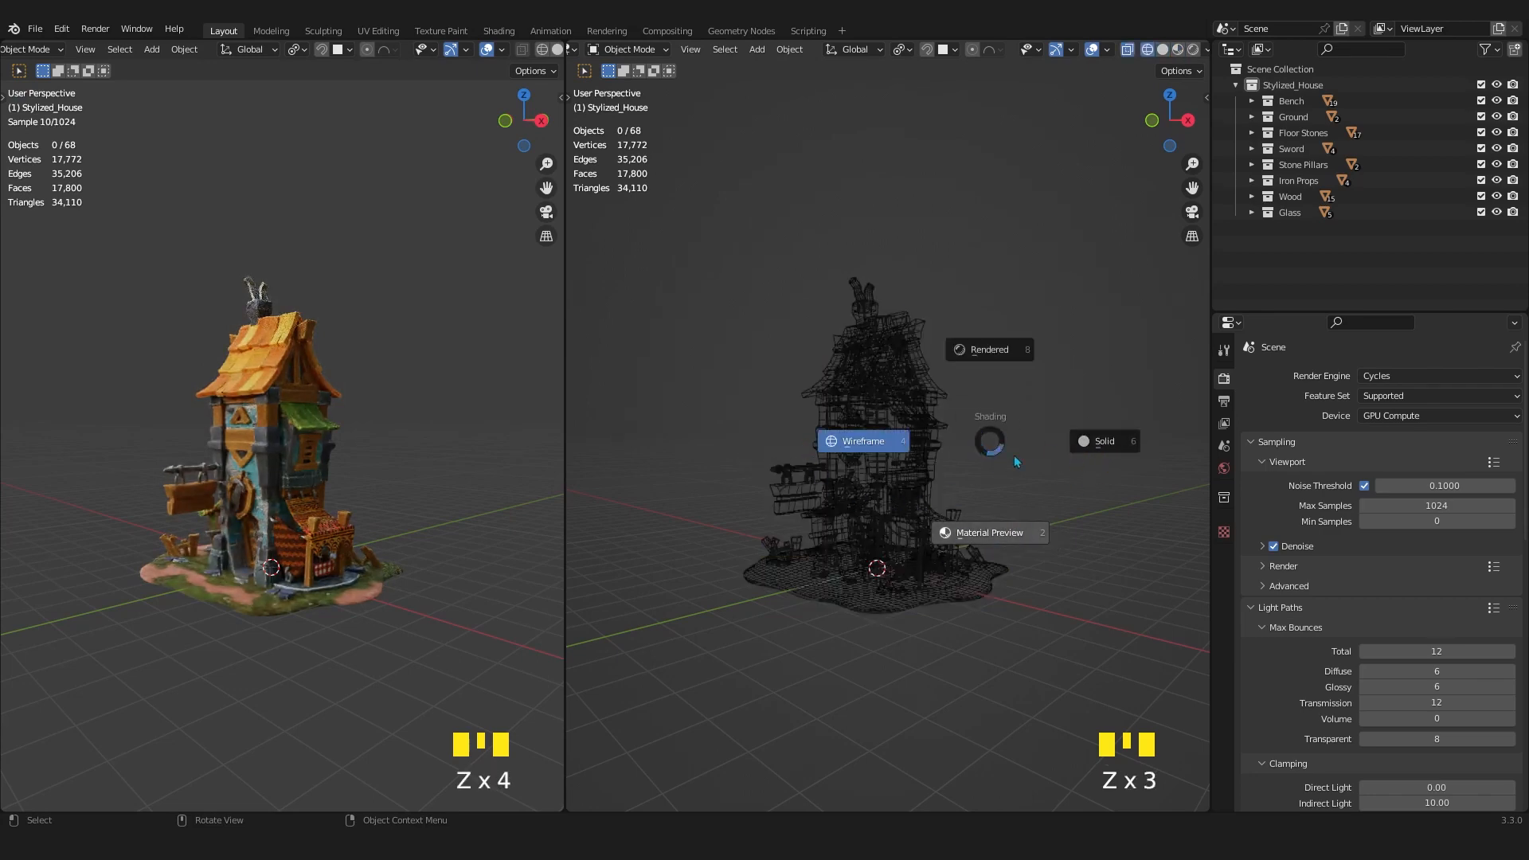
{"action": "left_click", "coordinate": [1093, 444]}
Zoom in on the house in the Solid viewport and widen the Rendered viewport beside it.
{"action": "middle_click_drag", "start_coordinate": [934, 486], "coordinate": [936, 481], "text": "shift"}
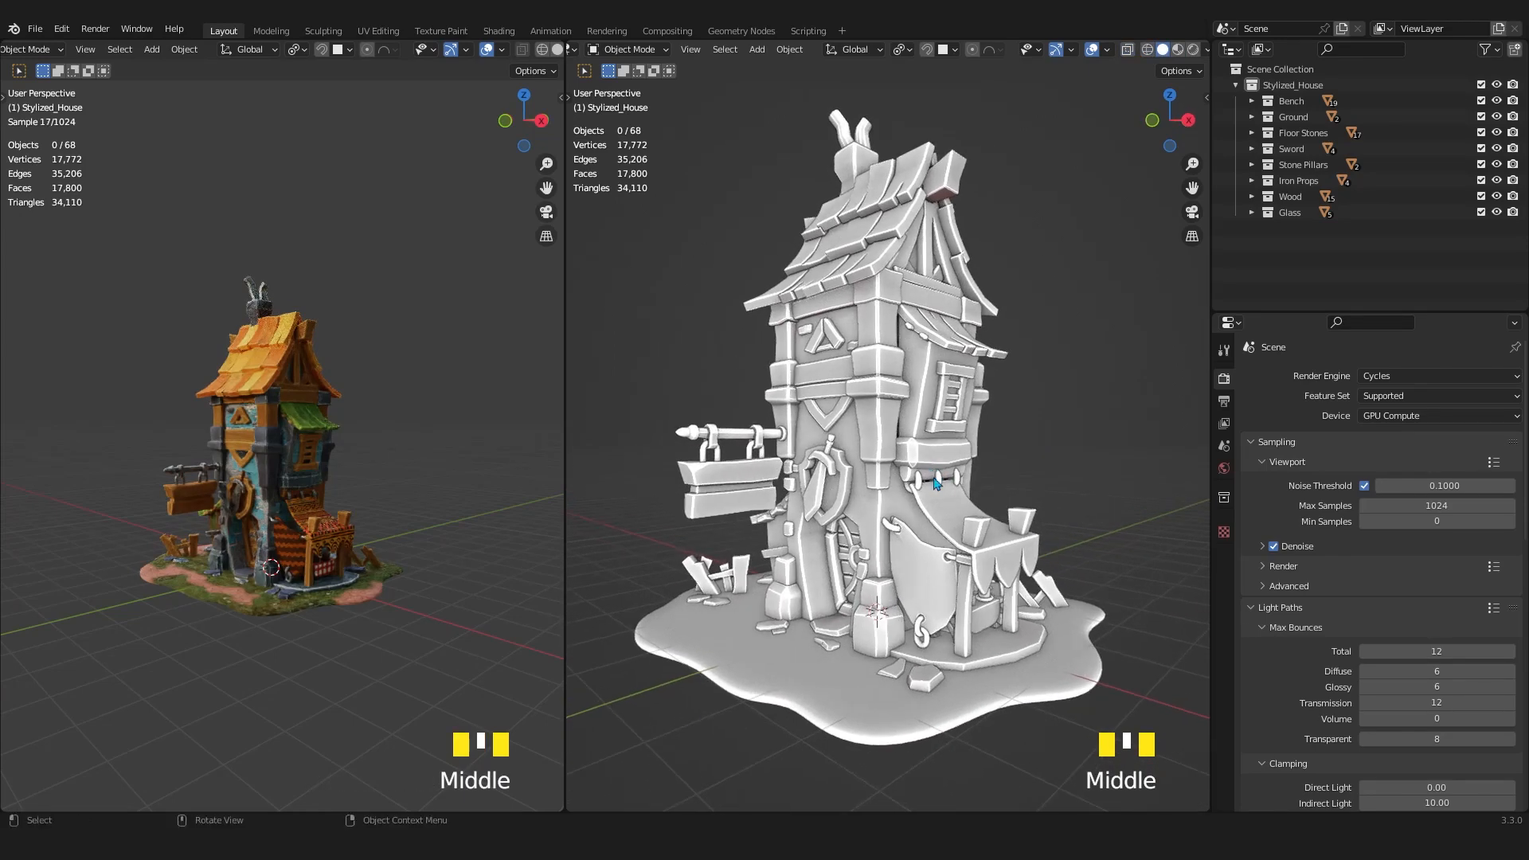
{"action": "scroll", "coordinate": [936, 483], "scroll_direction": "down", "scroll_amount": 2}
{"action": "scroll", "coordinate": [896, 350], "scroll_direction": "up", "scroll_amount": 2}
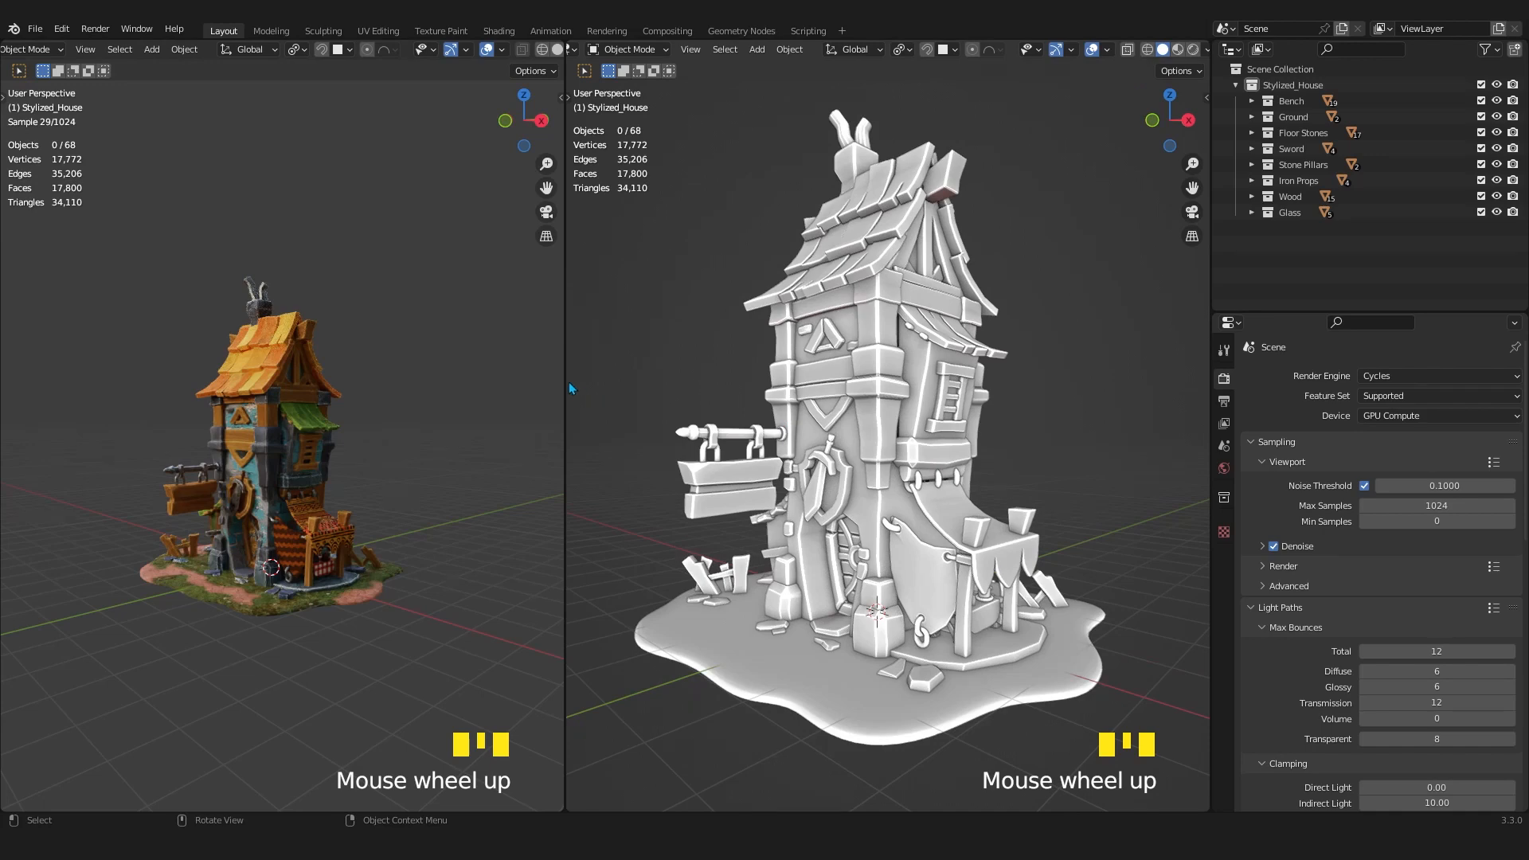
{"action": "left_click_drag", "start_coordinate": [568, 381], "coordinate": [856, 383]}
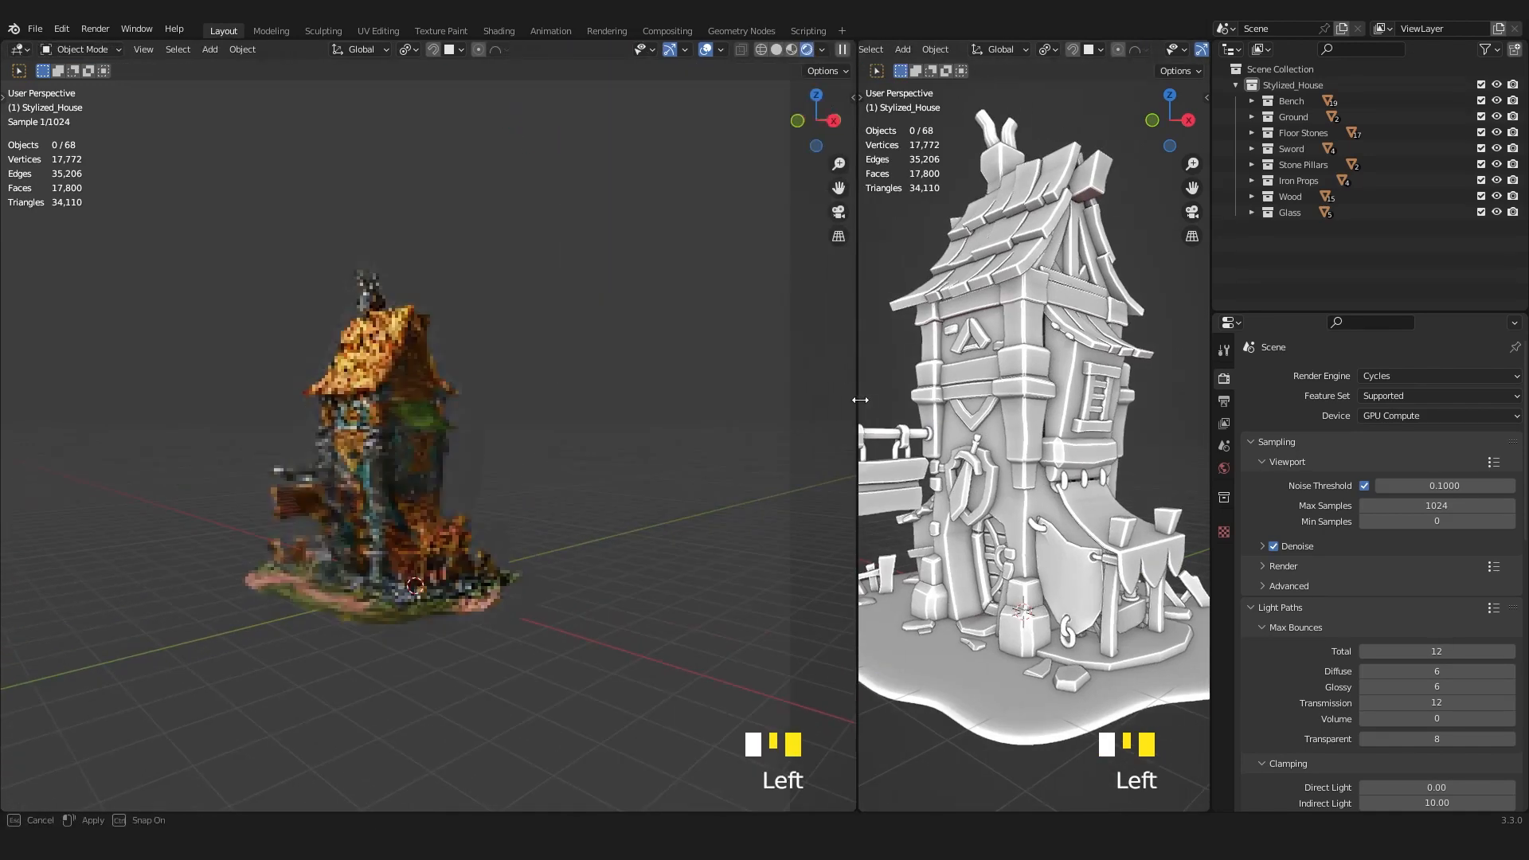
Try the city HDRI for the Rendered viewport's lighting and choose the blue-sky grass field HDRI.
{"action": "left_click", "coordinate": [819, 50]}
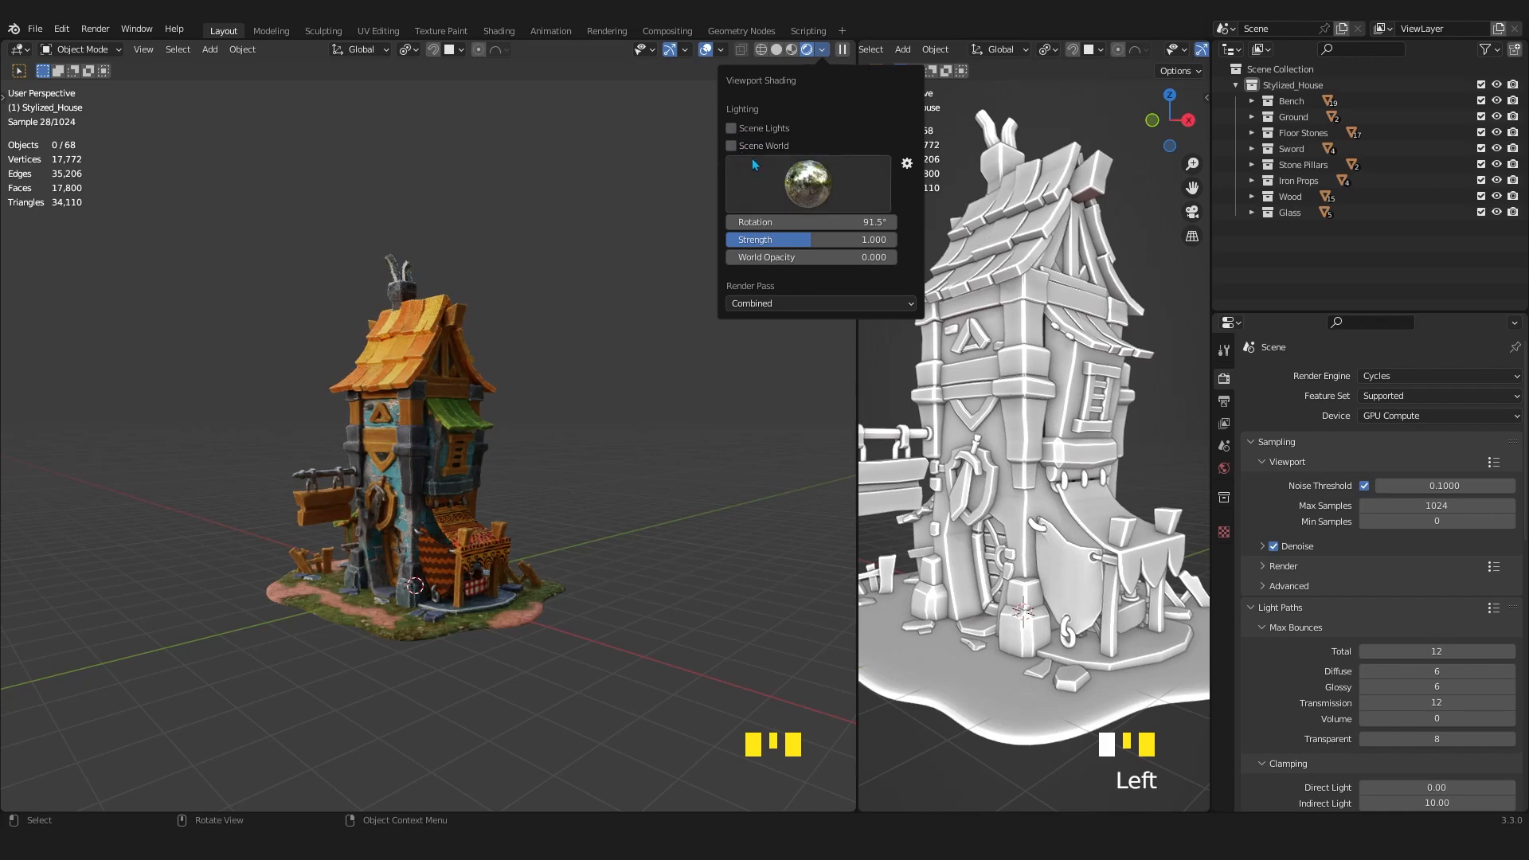
{"action": "left_click", "coordinate": [804, 196]}
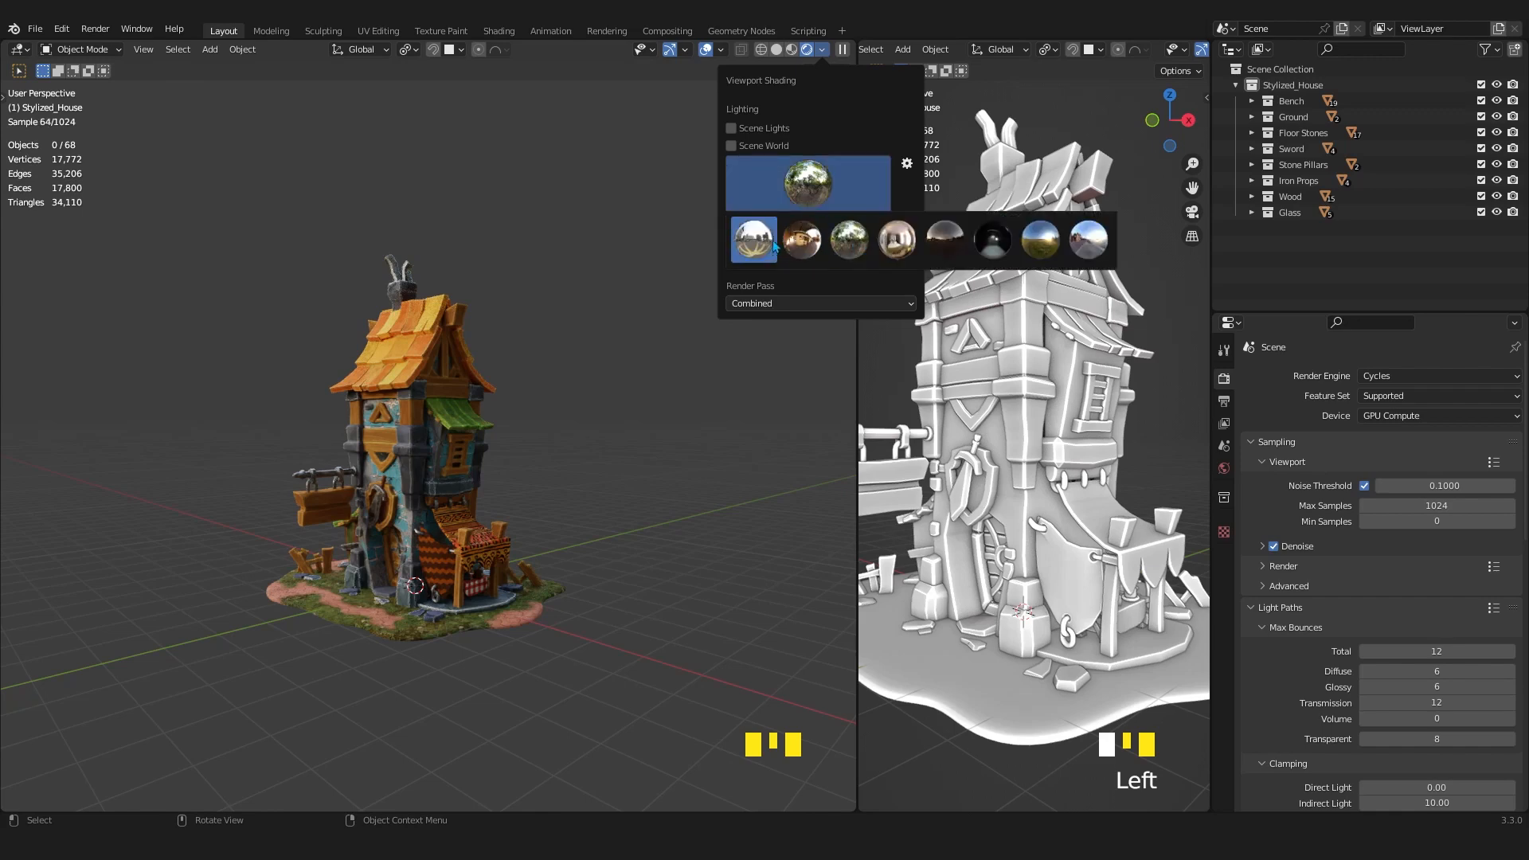
{"action": "left_click", "coordinate": [773, 243]}
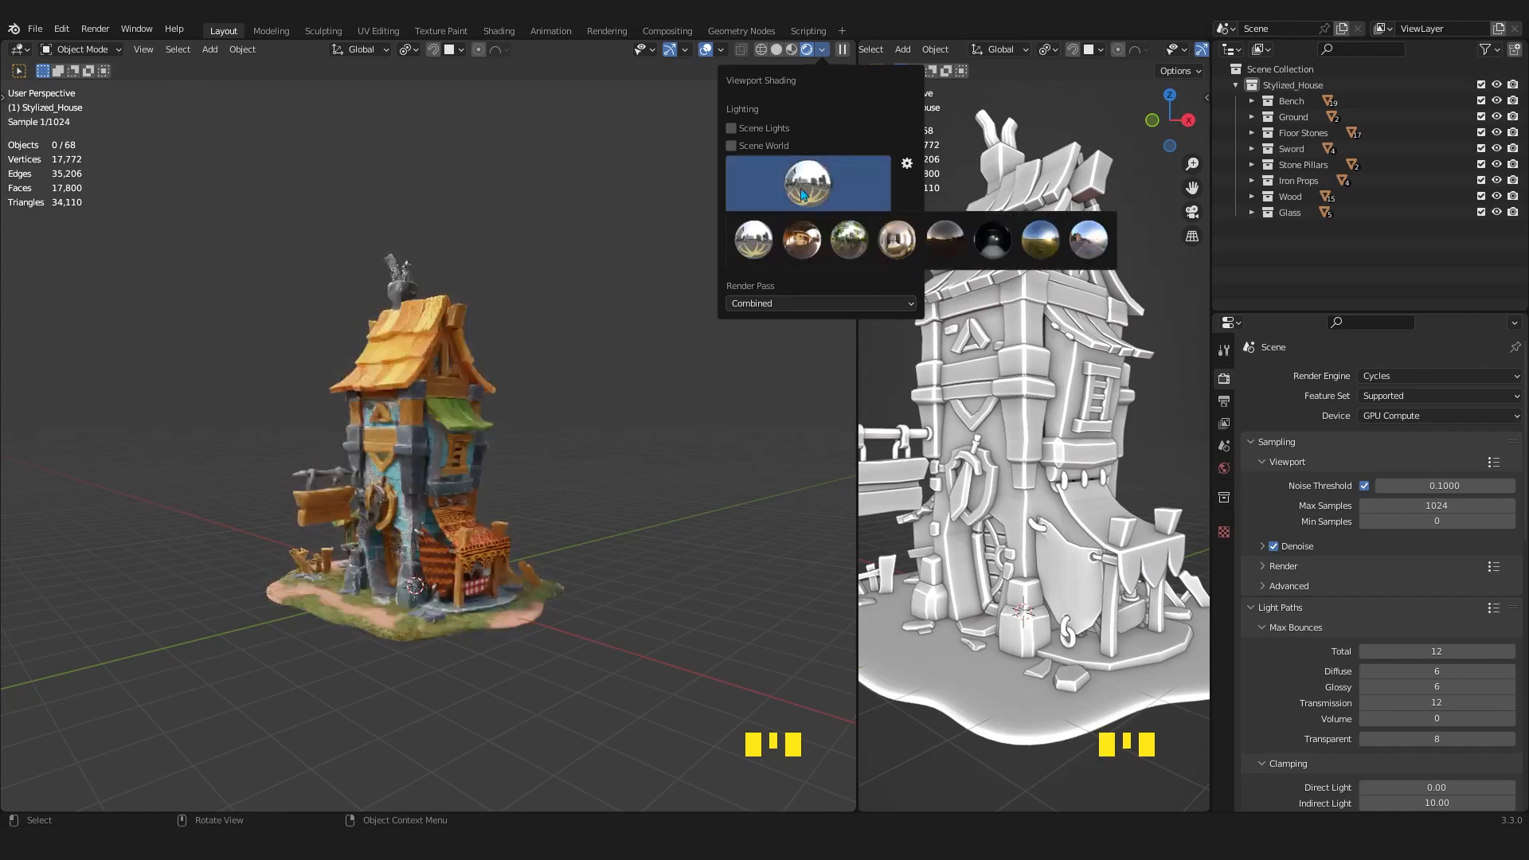
{"action": "left_click", "coordinate": [1040, 240]}
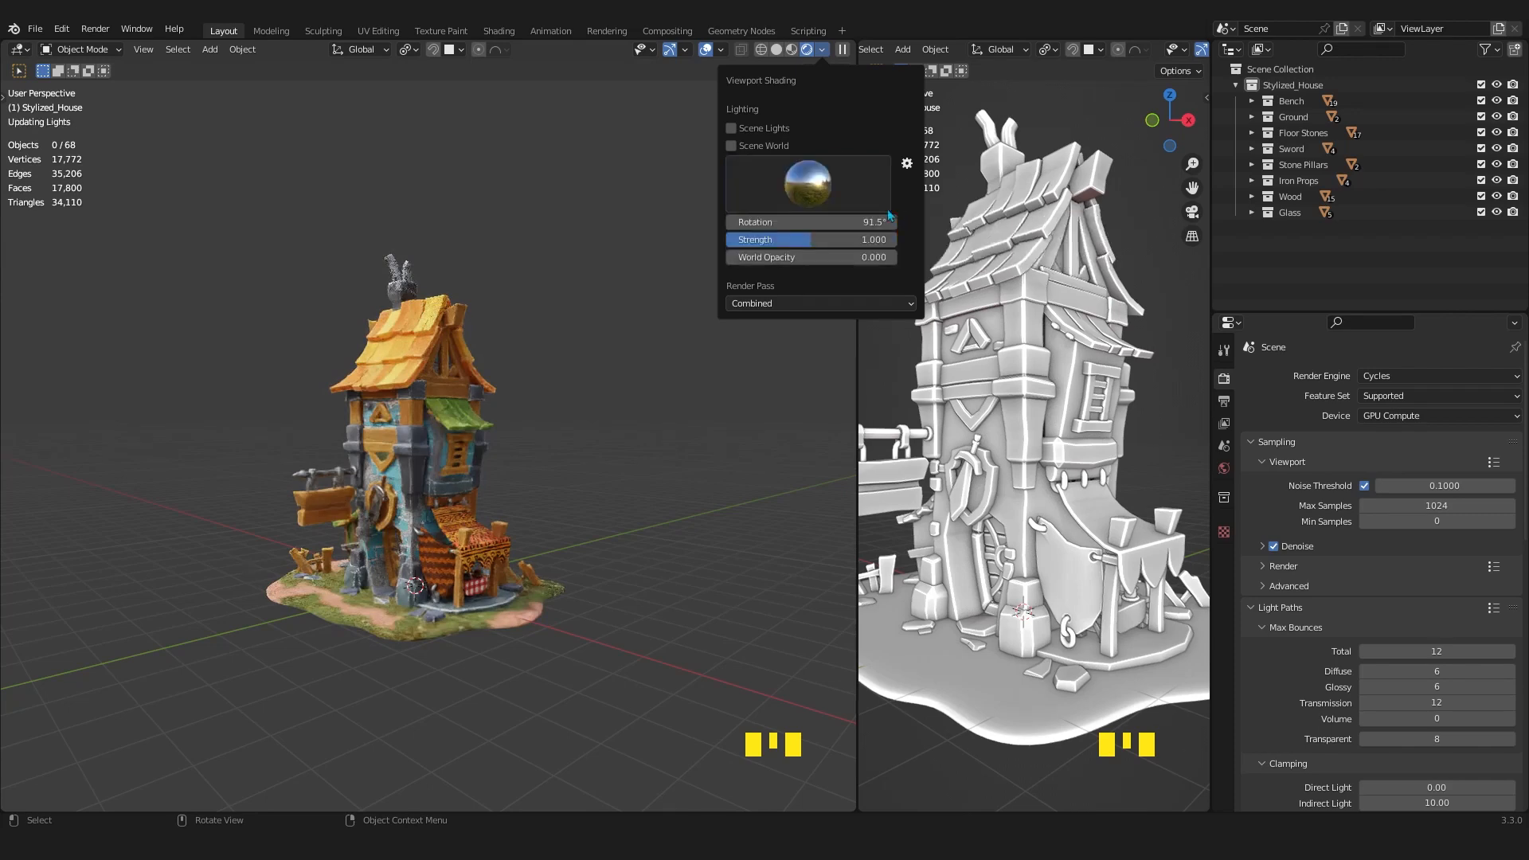
Set the World Opacity of the Rendered viewport's HDRI to 1.000.
{"action": "scroll", "coordinate": [569, 366], "scroll_direction": "up", "scroll_amount": 2}
{"action": "left_click", "coordinate": [824, 54]}
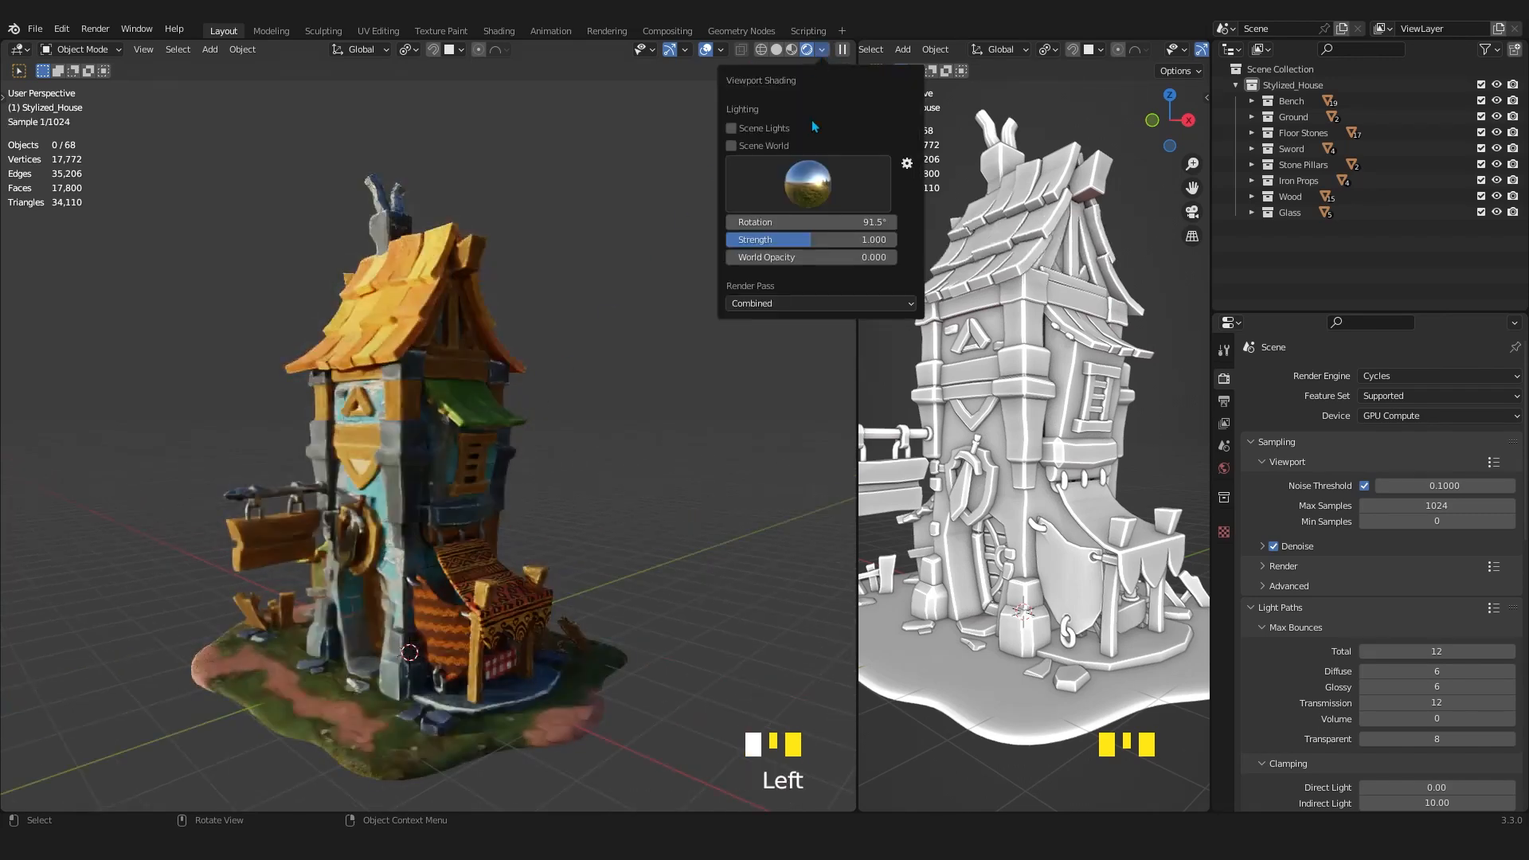
{"action": "left_click_drag", "start_coordinate": [740, 257], "coordinate": [904, 257]}
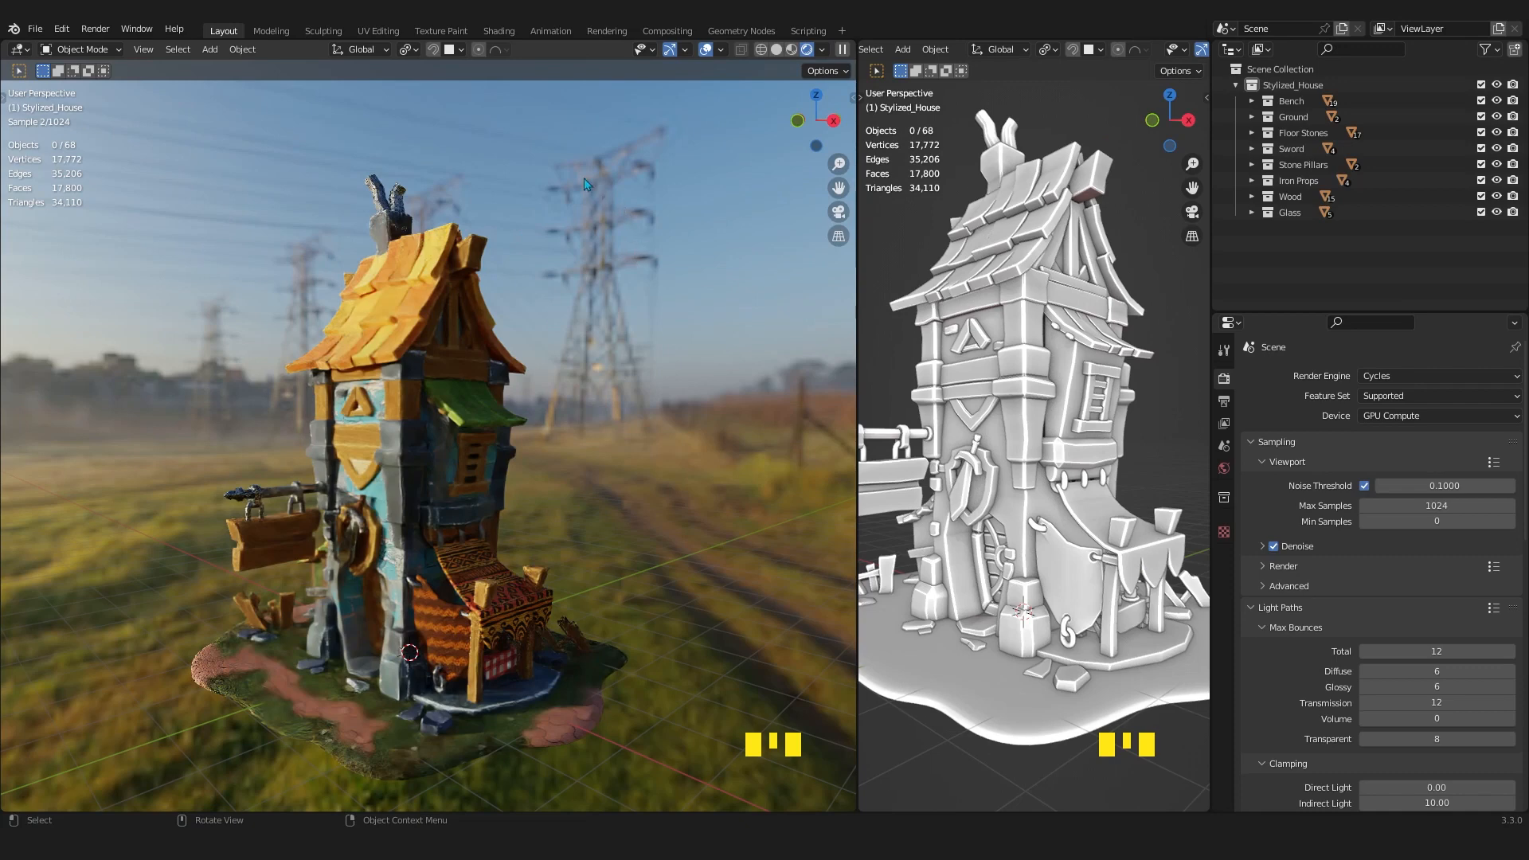
Hide the overlays in the Rendered viewport and set the HDRI's rotation to -39.1°.
{"action": "middle_click_drag", "start_coordinate": [506, 498], "coordinate": [521, 484]}
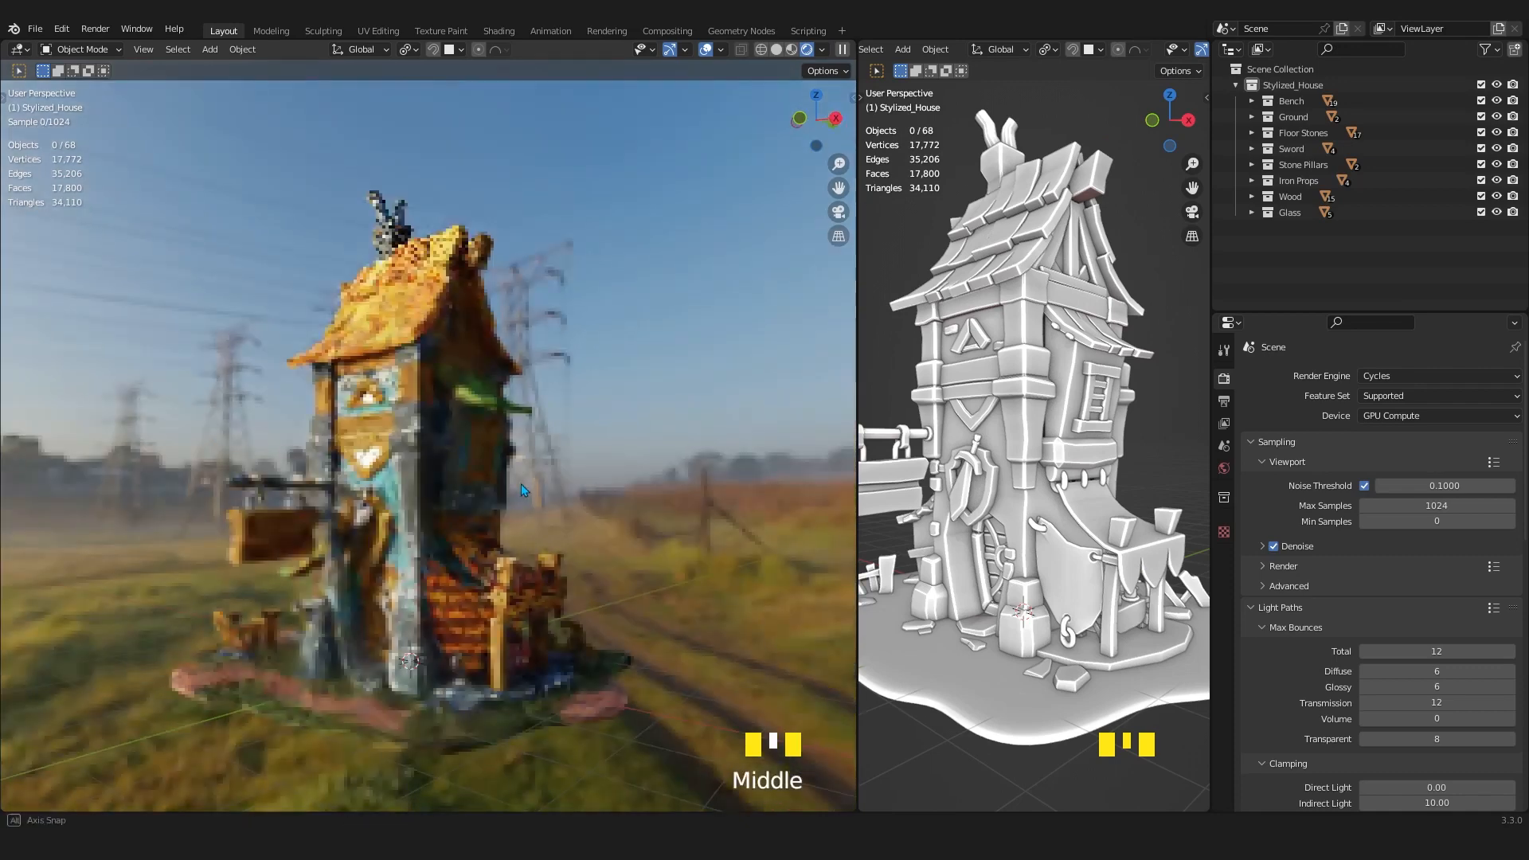
{"action": "left_click", "coordinate": [704, 50]}
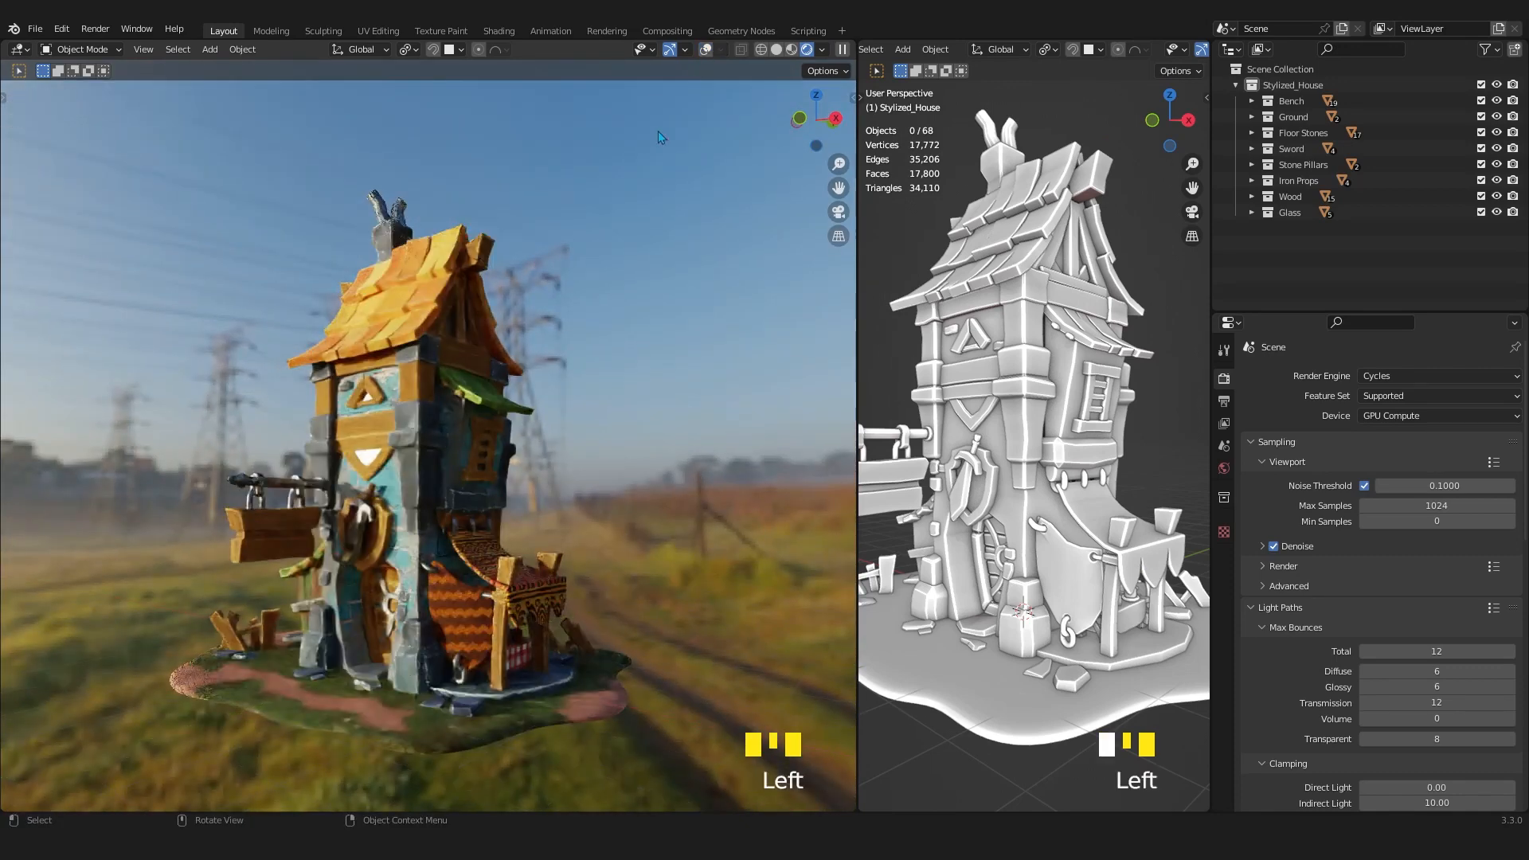
{"action": "left_click", "coordinate": [821, 50]}
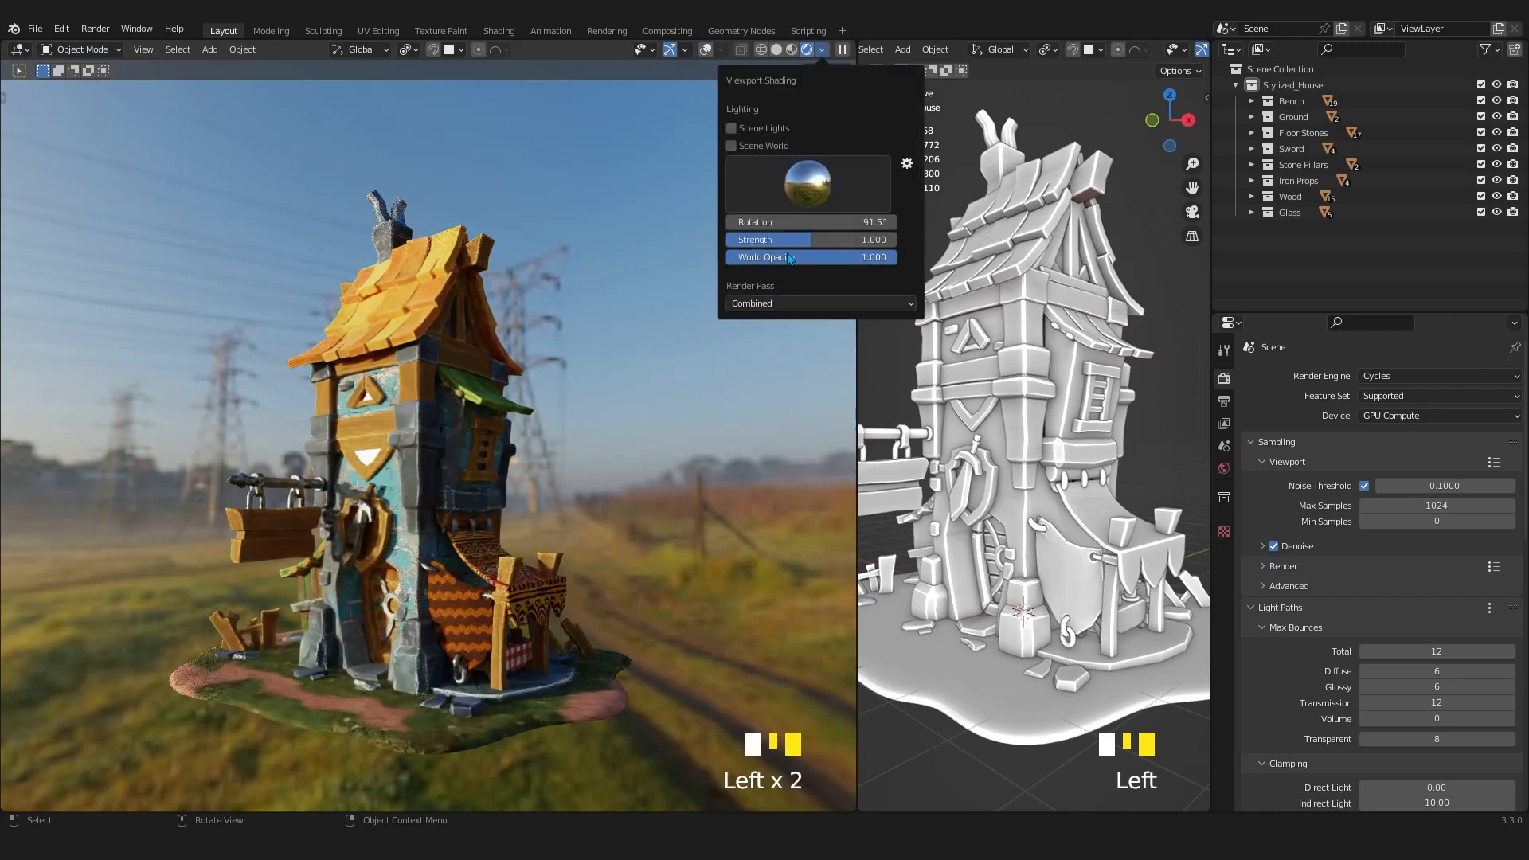
{"action": "mouse_move", "coordinate": [811, 239]}
{"action": "left_mouse_down"}
{"action": "mouse_move", "coordinate": [750, 239]}
{"action": "mouse_move", "coordinate": [896, 239]}
{"action": "mouse_move", "coordinate": [810, 239]}
{"action": "mouse_move", "coordinate": [812, 223]}
{"action": "mouse_move", "coordinate": [904, 224]}
{"action": "mouse_move", "coordinate": [711, 224]}
{"action": "left_mouse_up"}
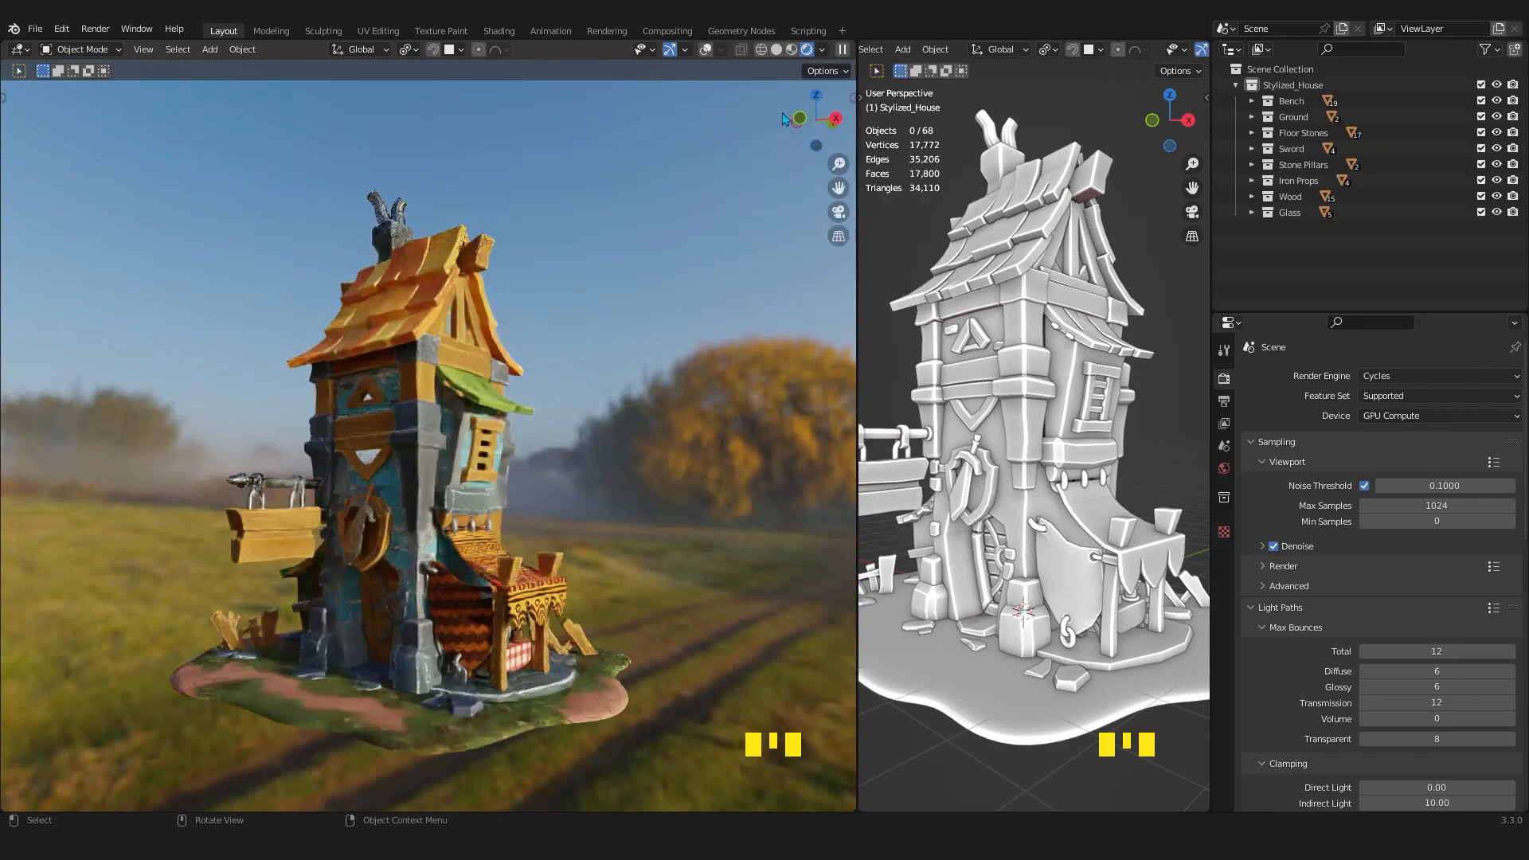
Enable Scene World lighting in the Rendered viewport and zoom out to view the whole house.
{"action": "left_click", "coordinate": [822, 50]}
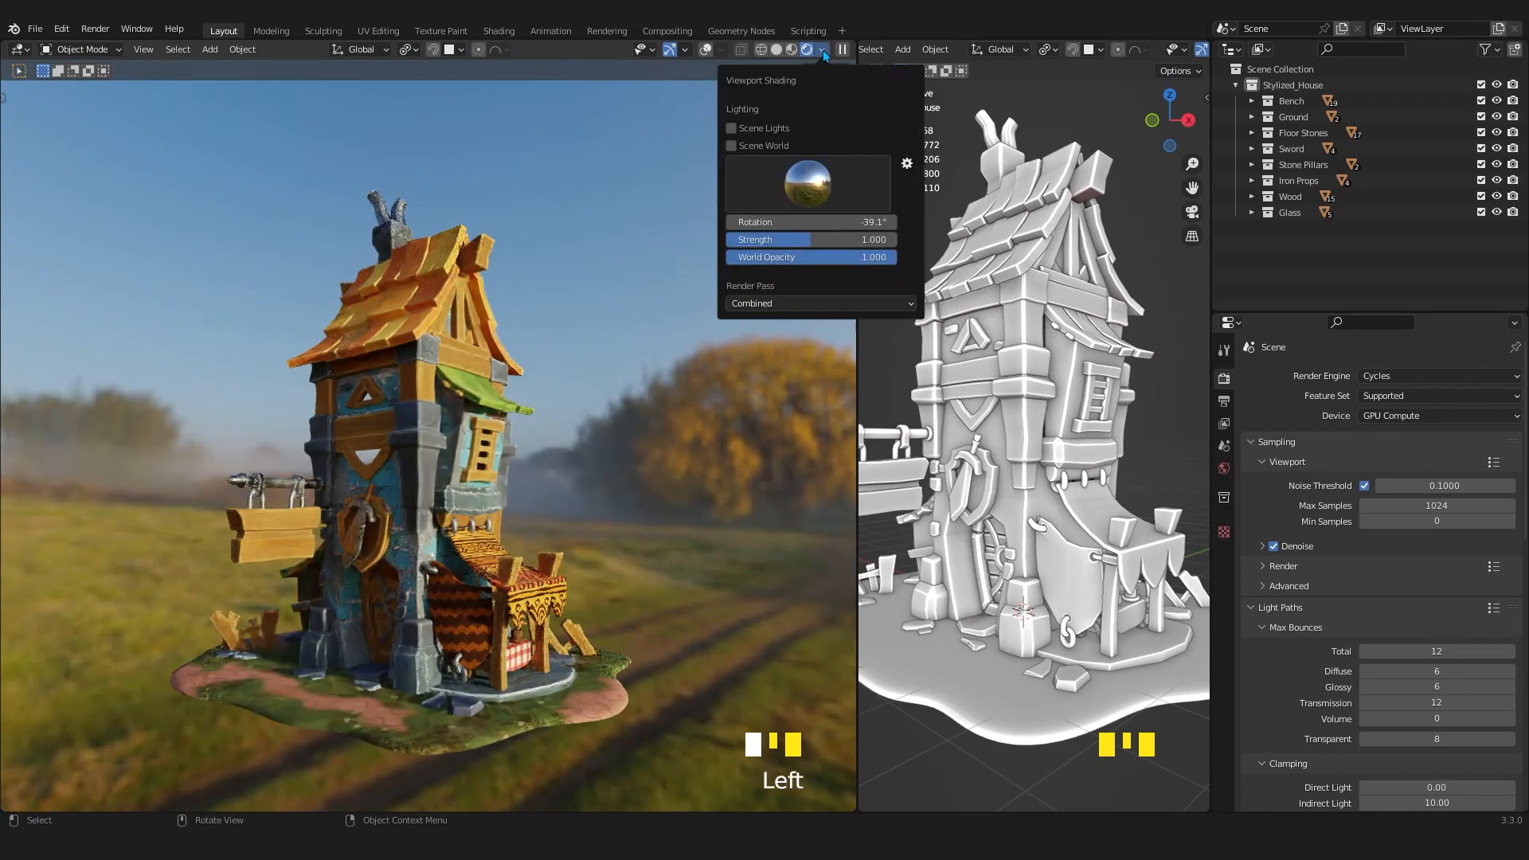
{"action": "left_click", "coordinate": [730, 145]}
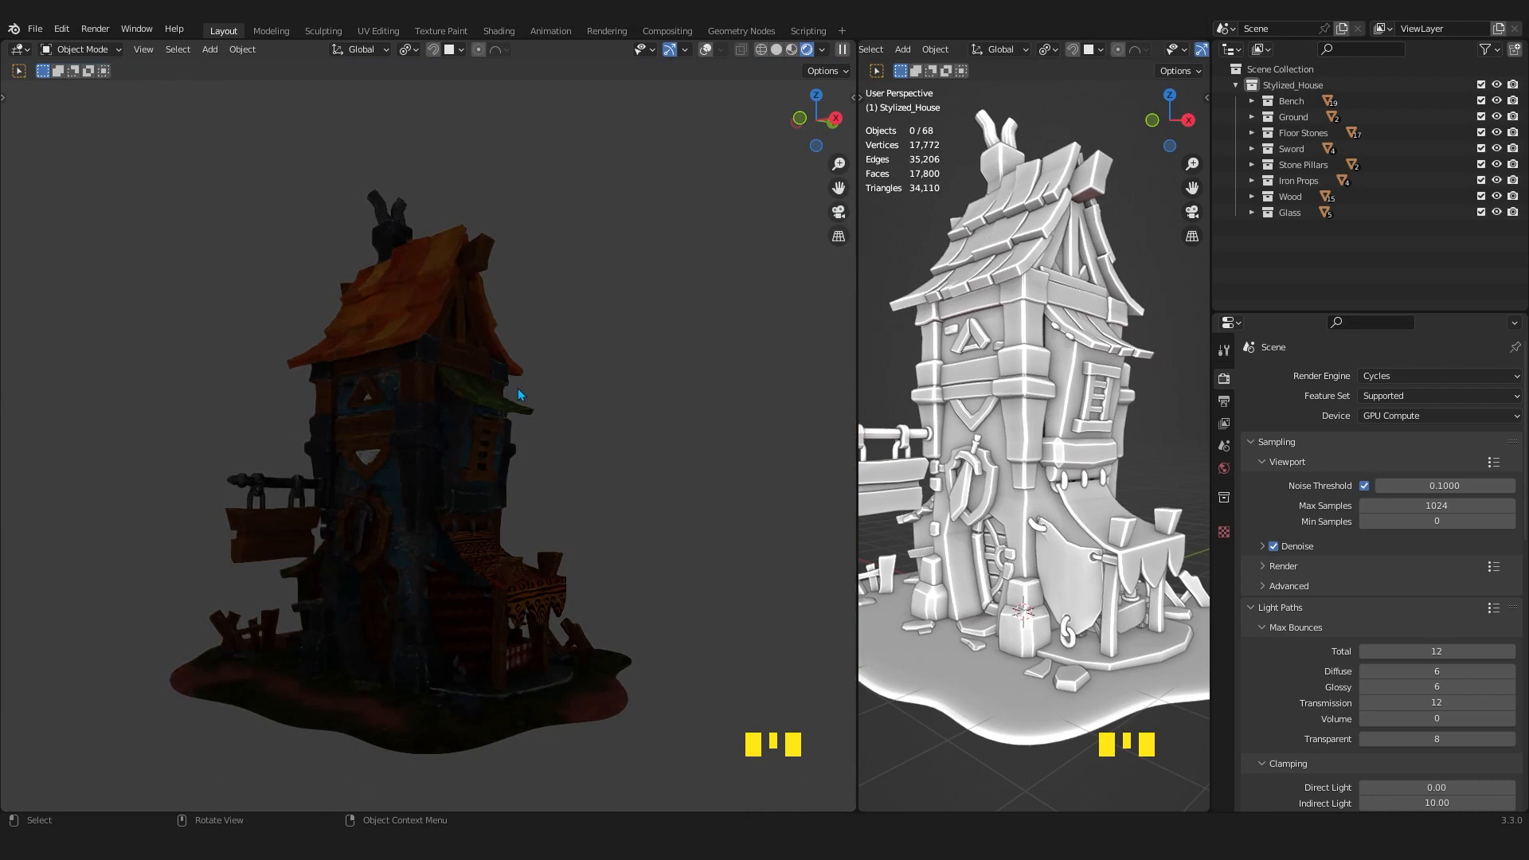
{"action": "scroll", "coordinate": [591, 422], "scroll_direction": "down", "scroll_amount": 2}
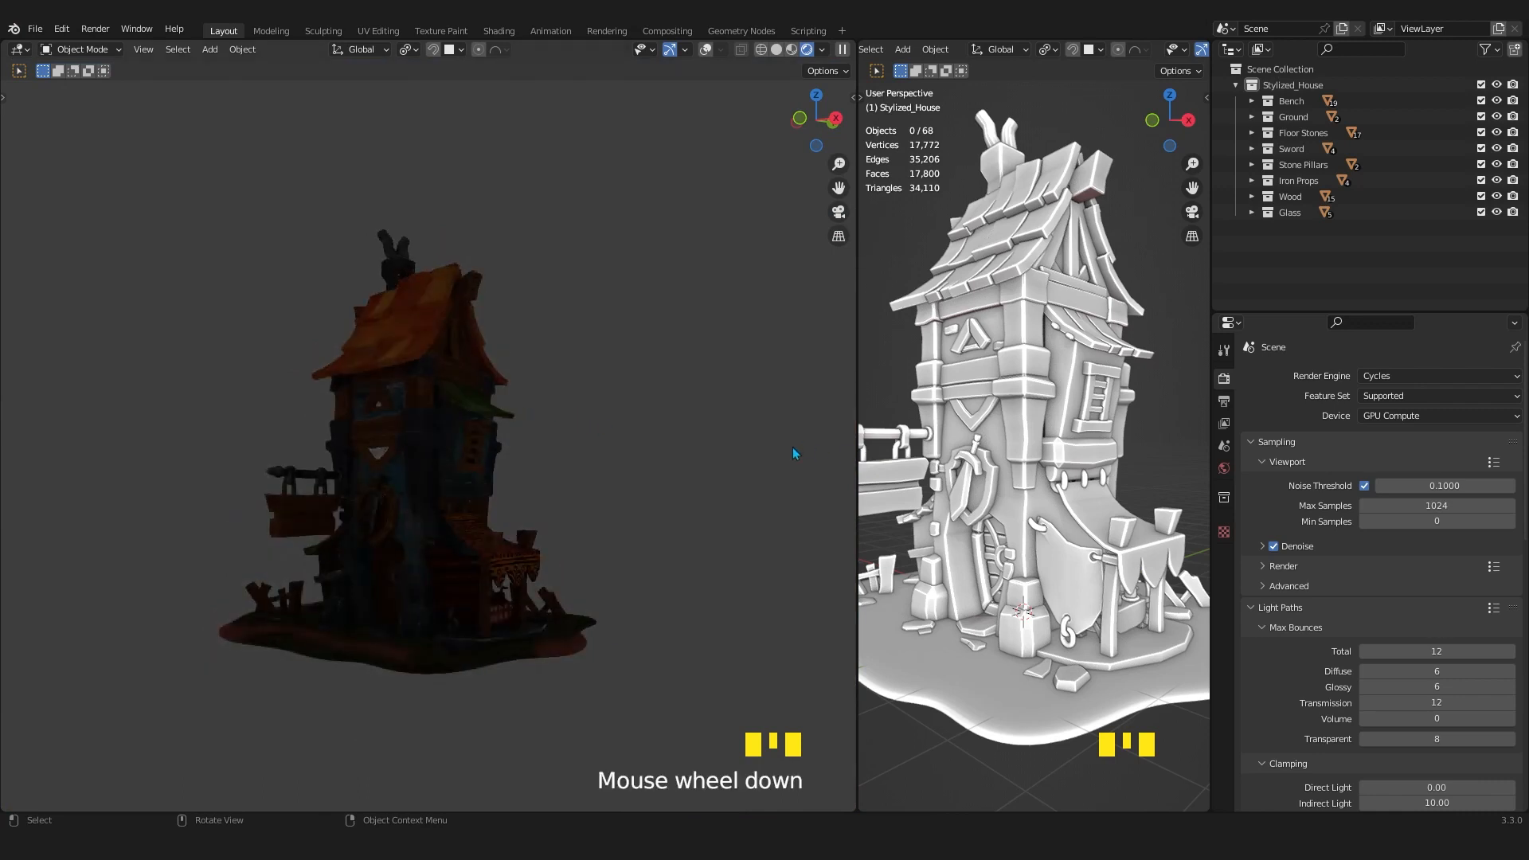
{"action": "scroll", "coordinate": [482, 480], "scroll_direction": "down", "scroll_amount": 1}
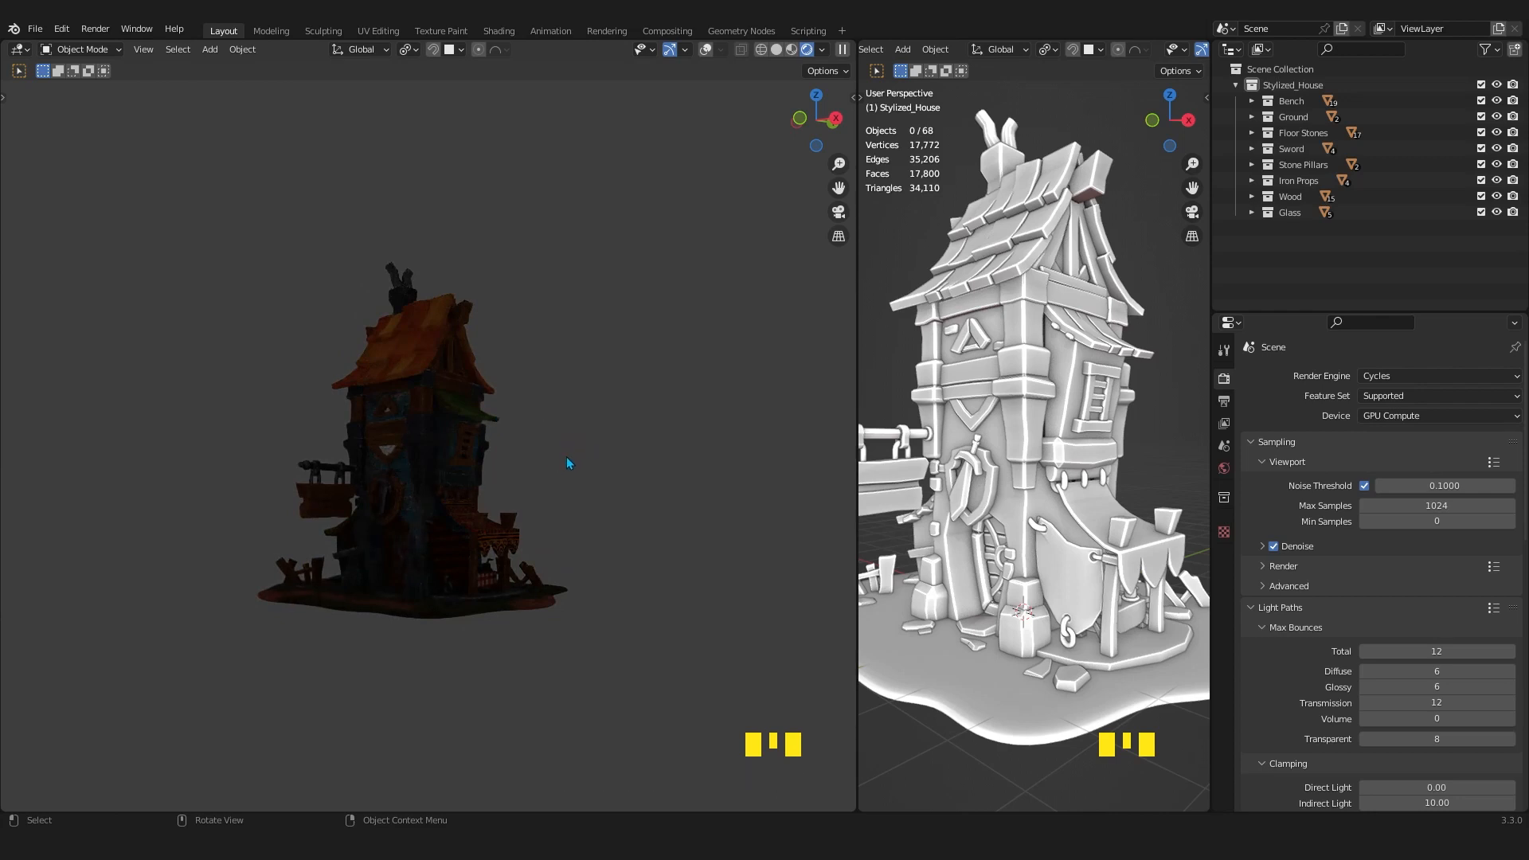
Add an Area light to the scene at the world origin.
{"action": "middle_click_drag", "start_coordinate": [566, 456], "coordinate": [558, 465]}
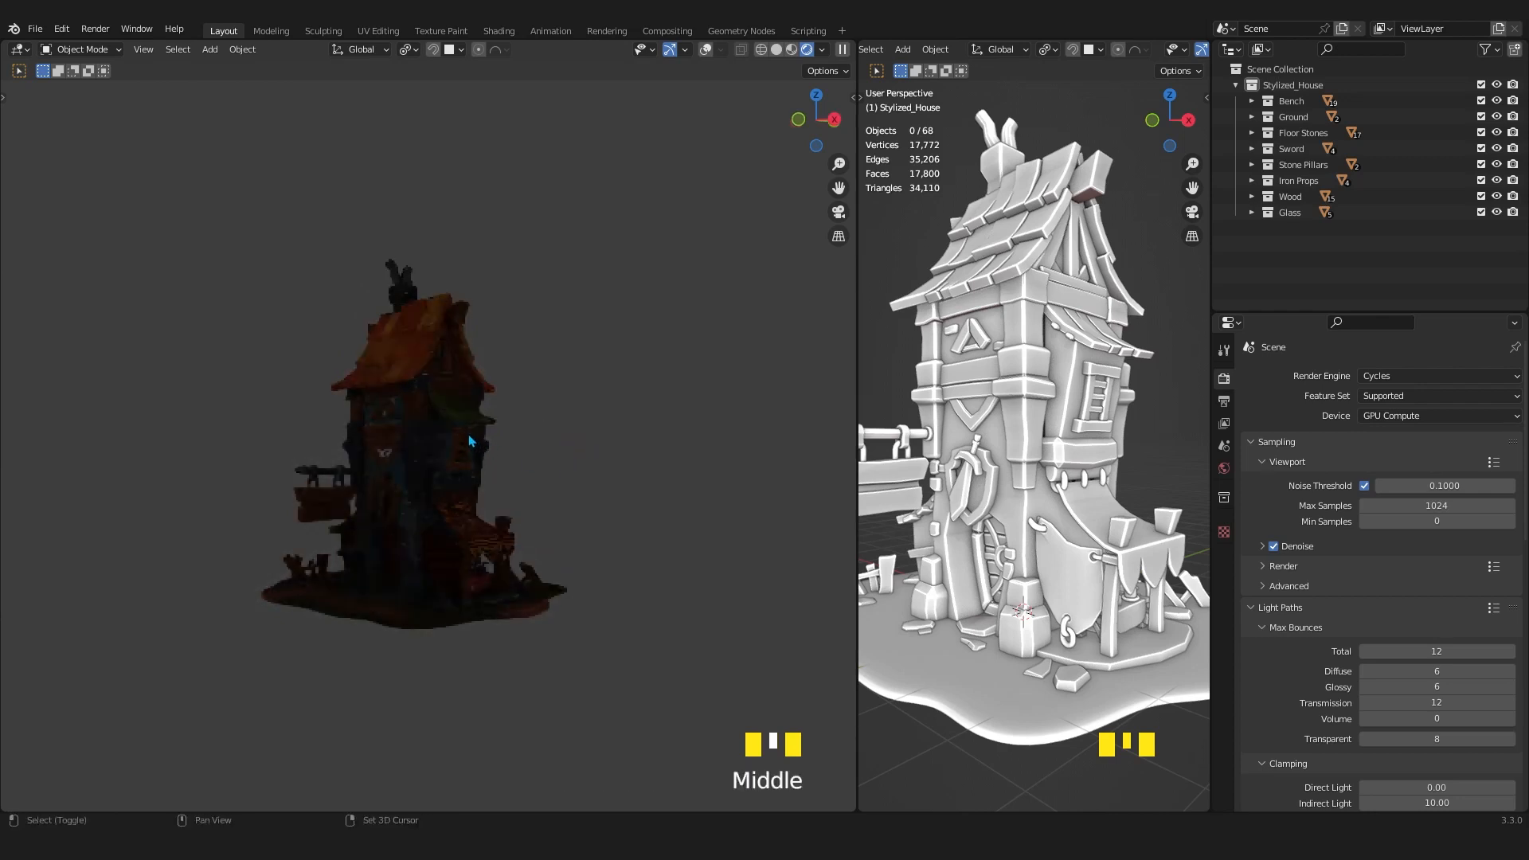
{"action": "key", "text": "shift+a"}
{"action": "mouse_move", "coordinate": [400, 633]}
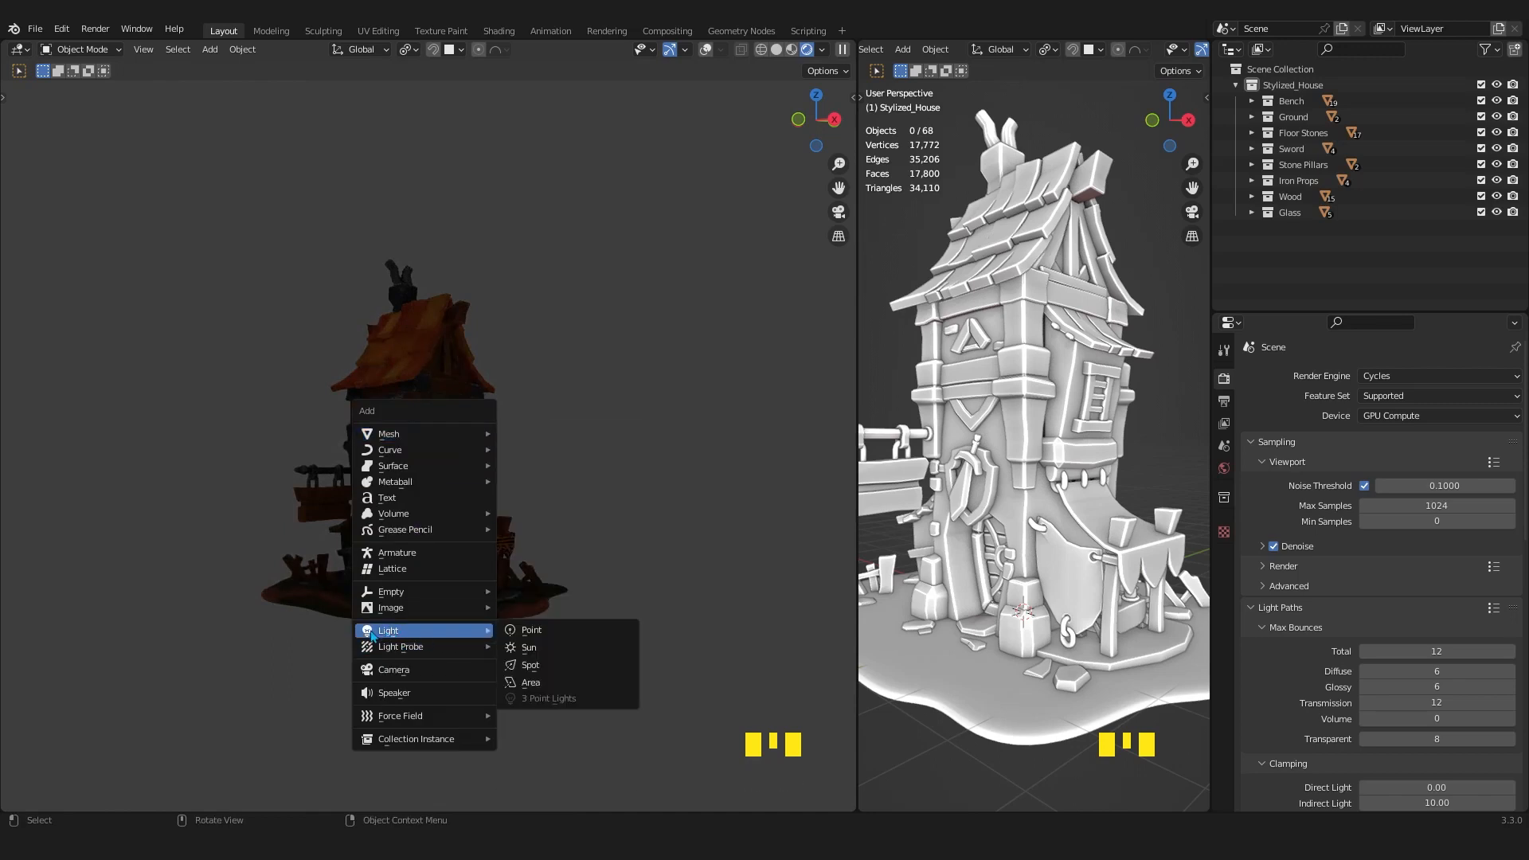
{"action": "left_click", "coordinate": [537, 690]}
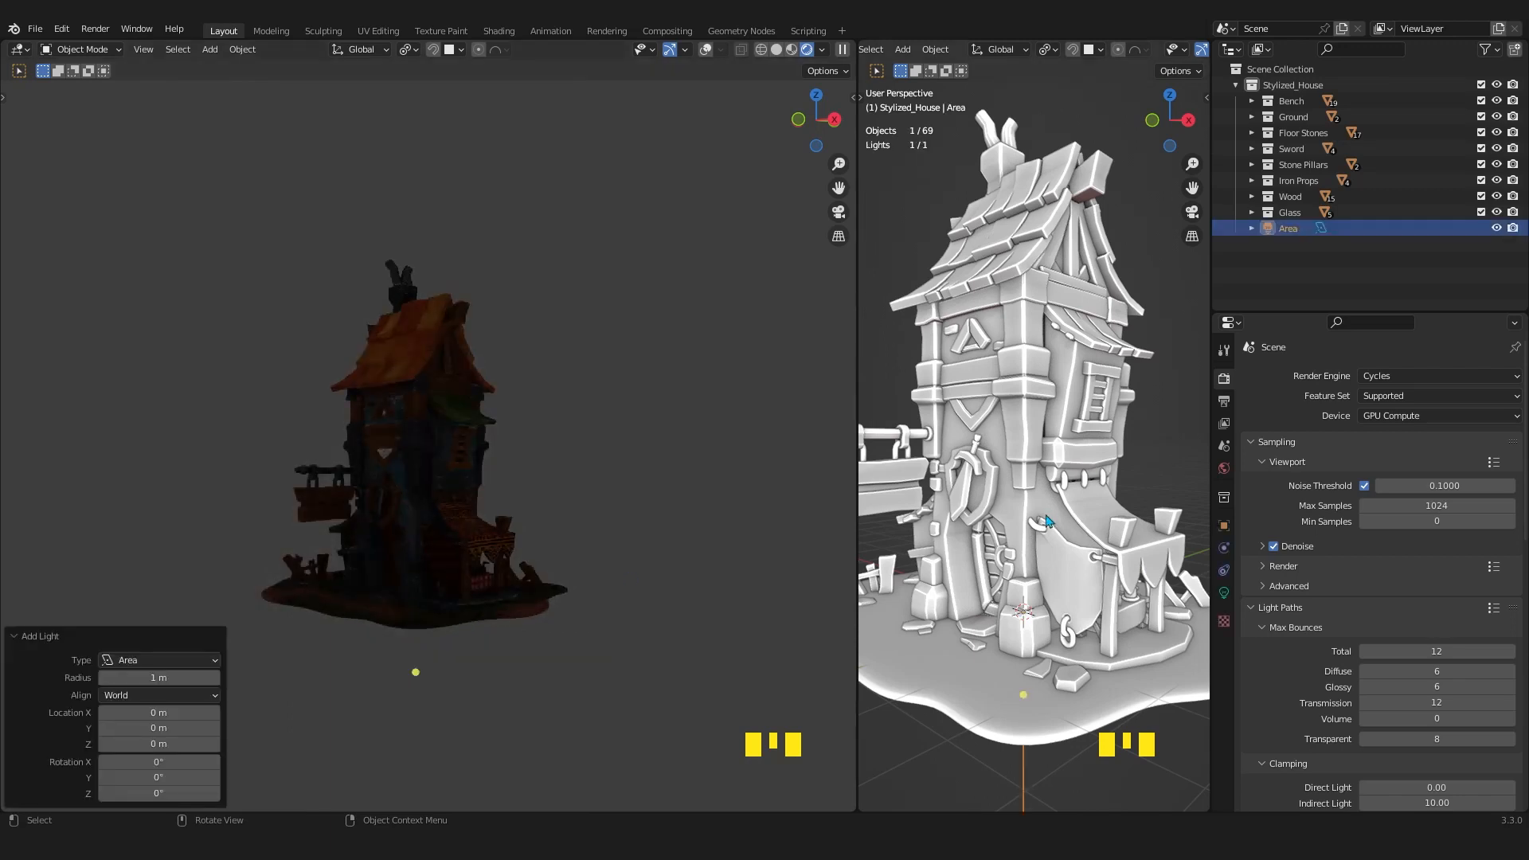
Widen the solid viewport and raise the Area light about 9.81 m along Z, above the house's chimney.
{"action": "scroll", "coordinate": [863, 487], "scroll_direction": "down", "scroll_amount": 2}
{"action": "left_click_drag", "start_coordinate": [857, 487], "coordinate": [551, 472]}
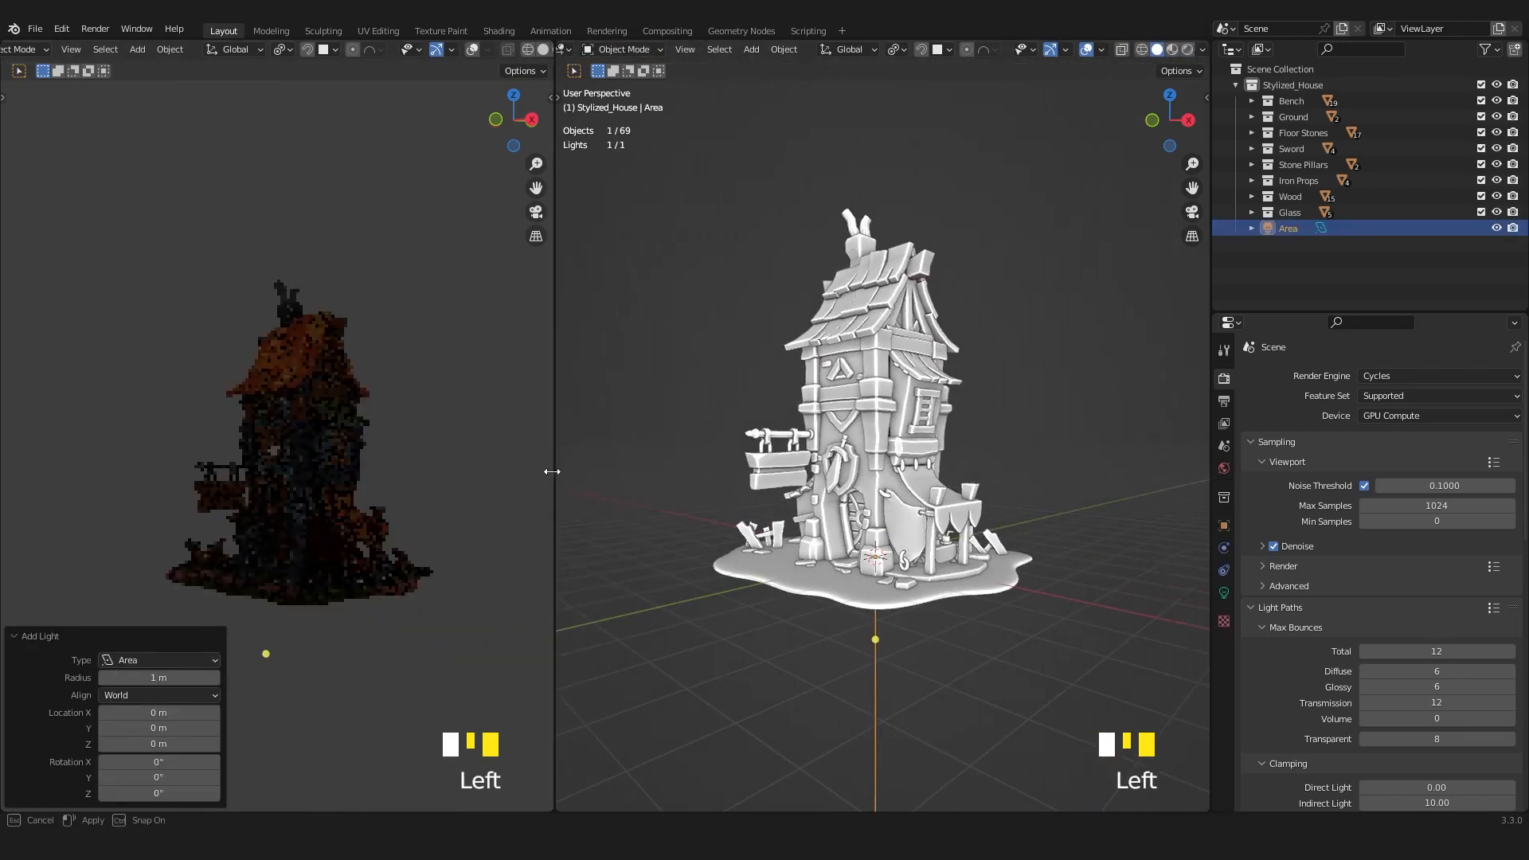
{"action": "mouse_move", "coordinate": [894, 580]}
{"action": "middle_mouse_down"}
{"action": "mouse_move", "coordinate": [945, 590]}
{"action": "mouse_move", "coordinate": [935, 578]}
{"action": "middle_mouse_up"}
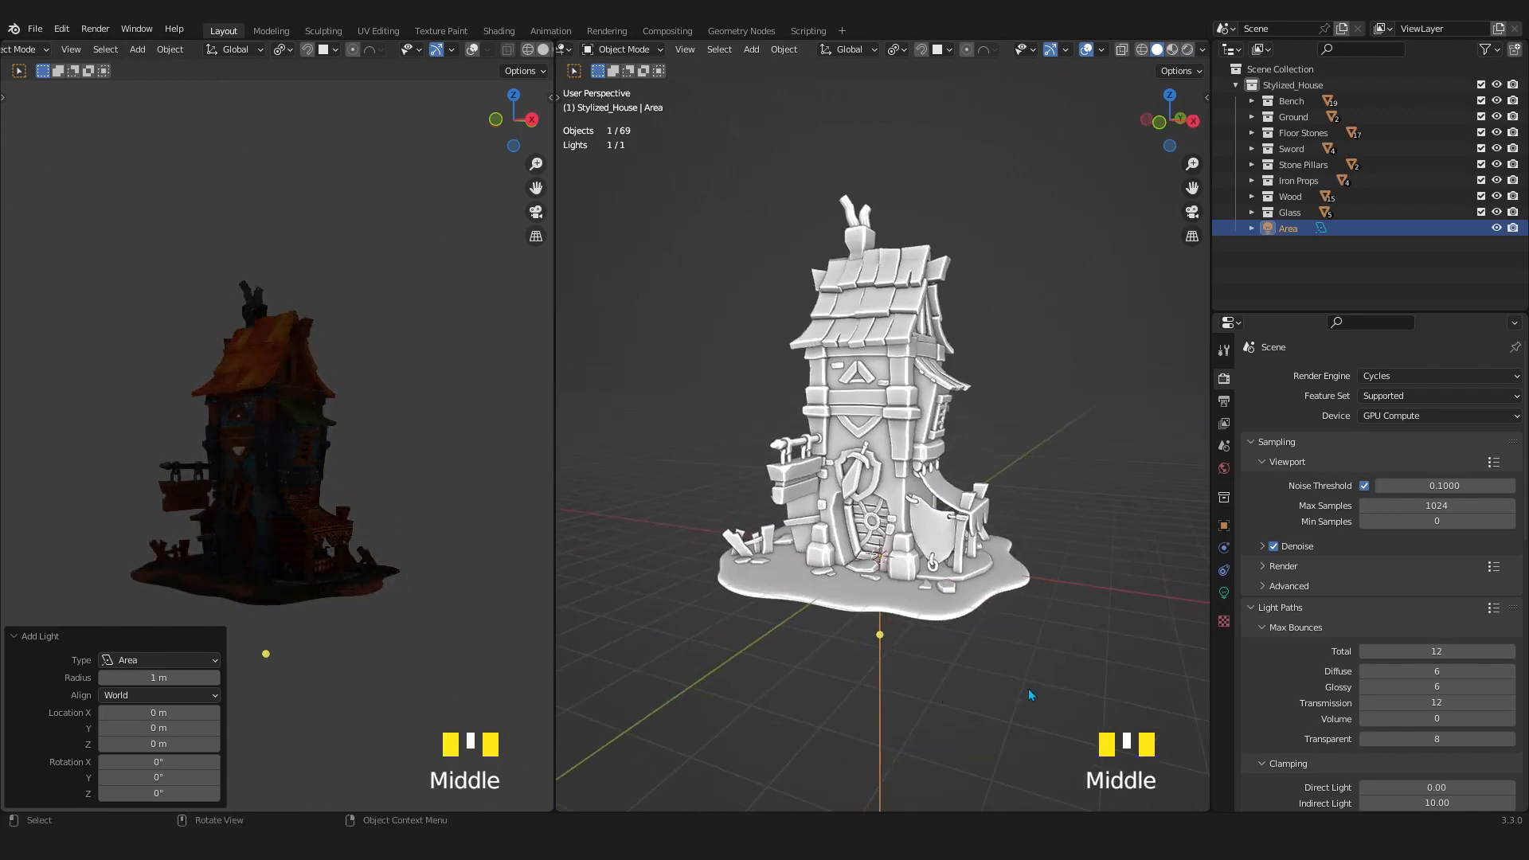
{"action": "middle_click_drag", "start_coordinate": [895, 662], "coordinate": [876, 629]}
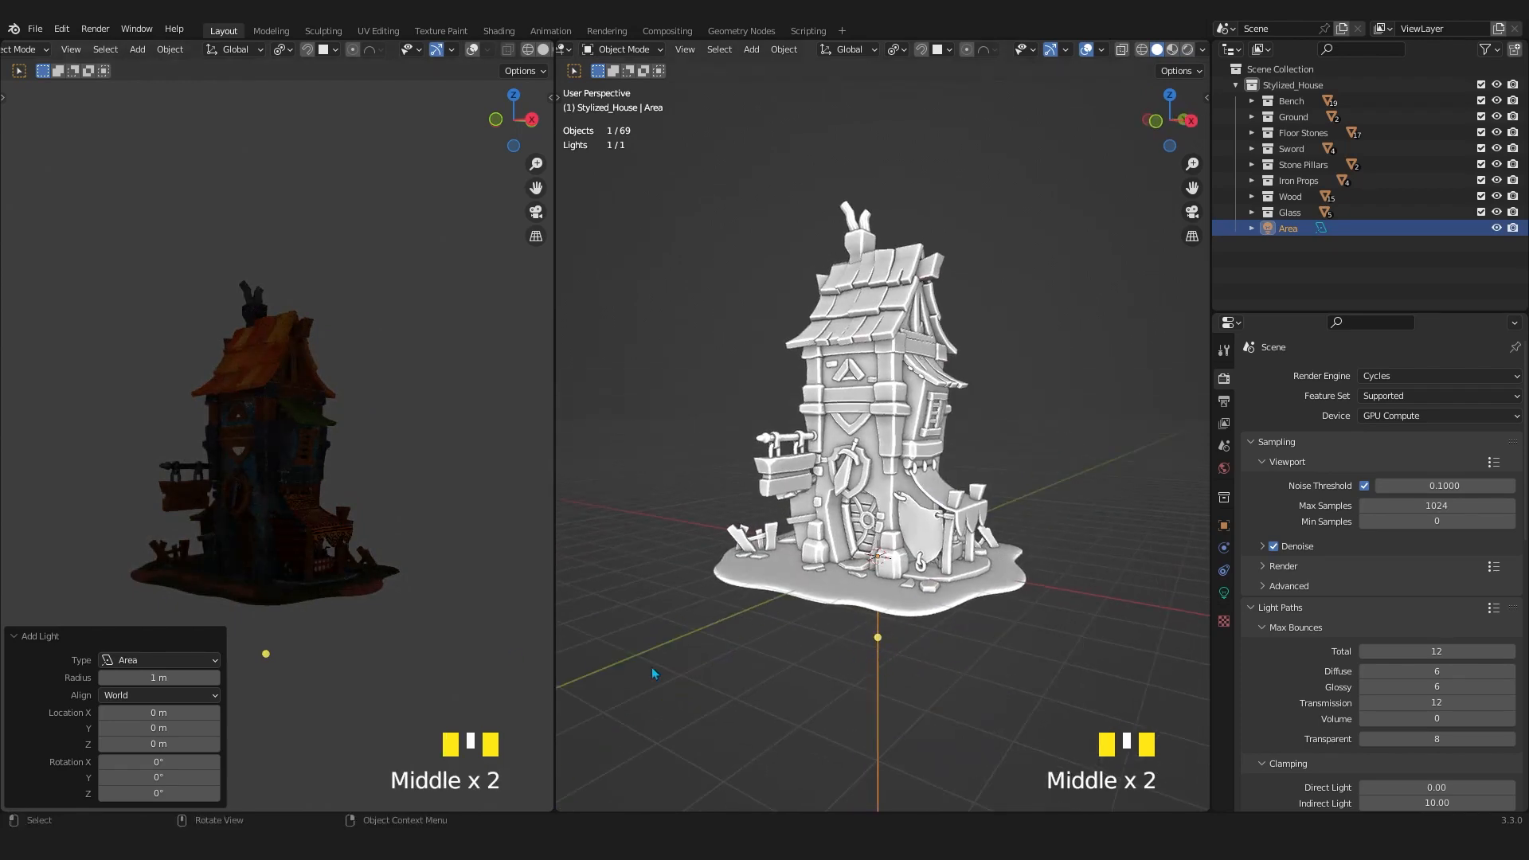
{"action": "key", "text": "g"}
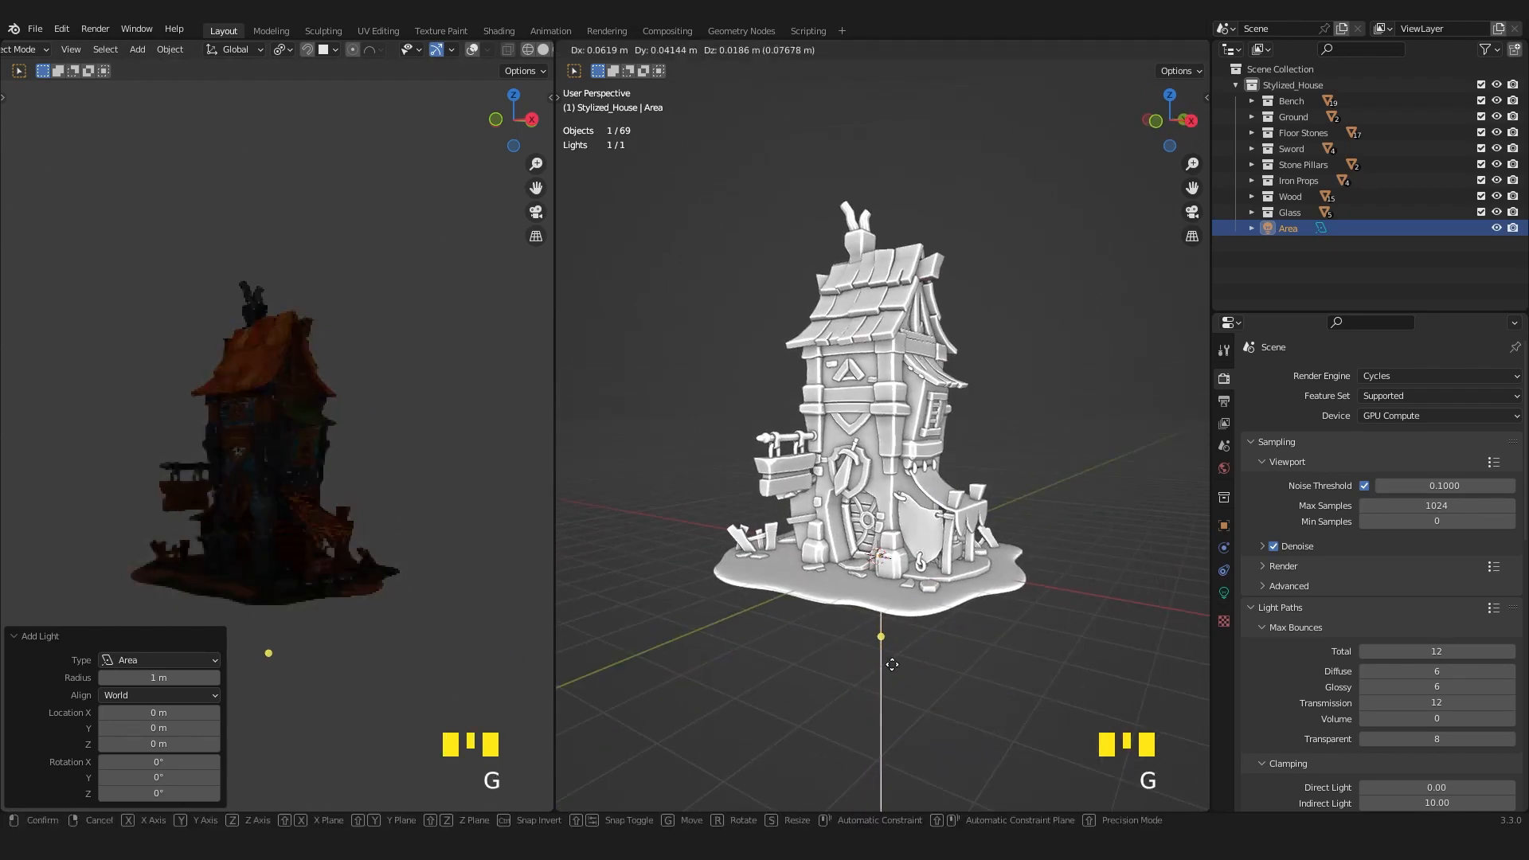
{"action": "key", "text": "z"}
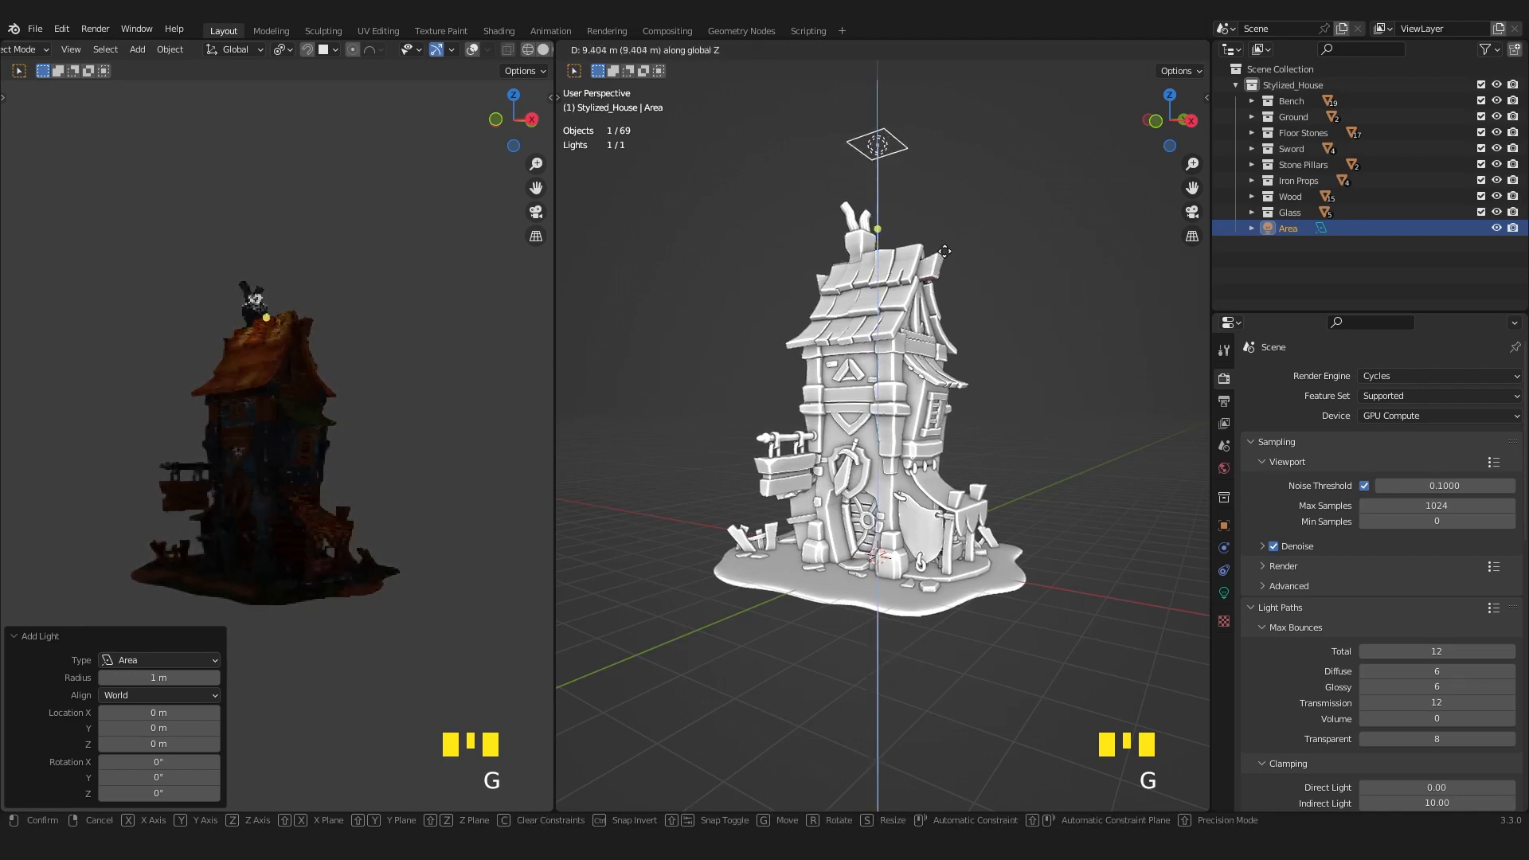
{"action": "left_click", "coordinate": [946, 242]}
Scale the Area light up uniformly by about 2.786.
{"action": "middle_click_drag", "start_coordinate": [270, 403], "coordinate": [338, 355]}
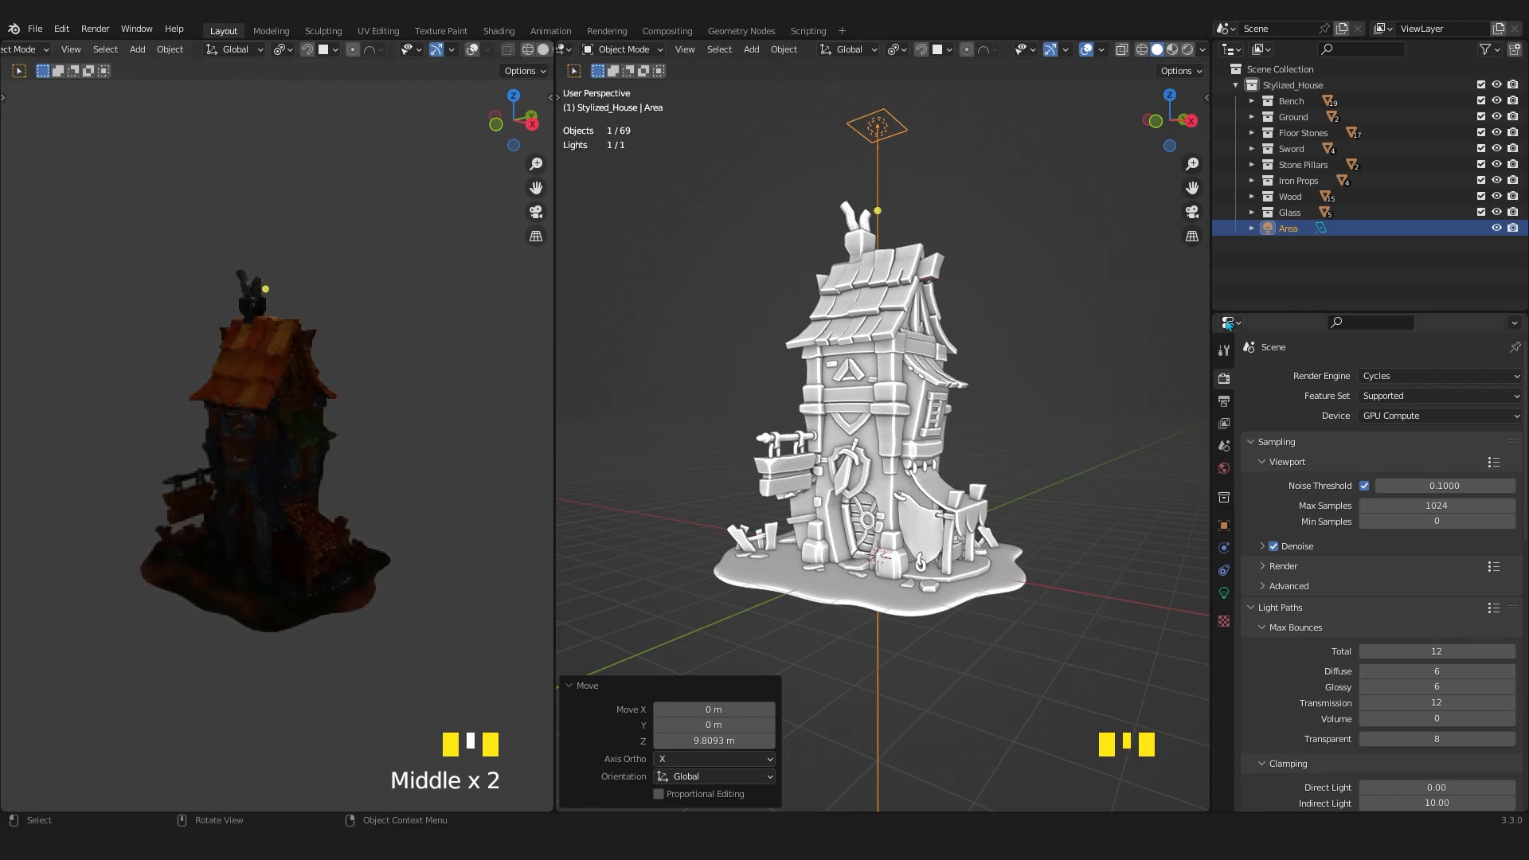
{"action": "scroll", "coordinate": [944, 325], "scroll_direction": "down", "scroll_amount": 3}
{"action": "scroll", "coordinate": [896, 365], "scroll_direction": "up", "scroll_amount": 3}
{"action": "key", "text": "s"}
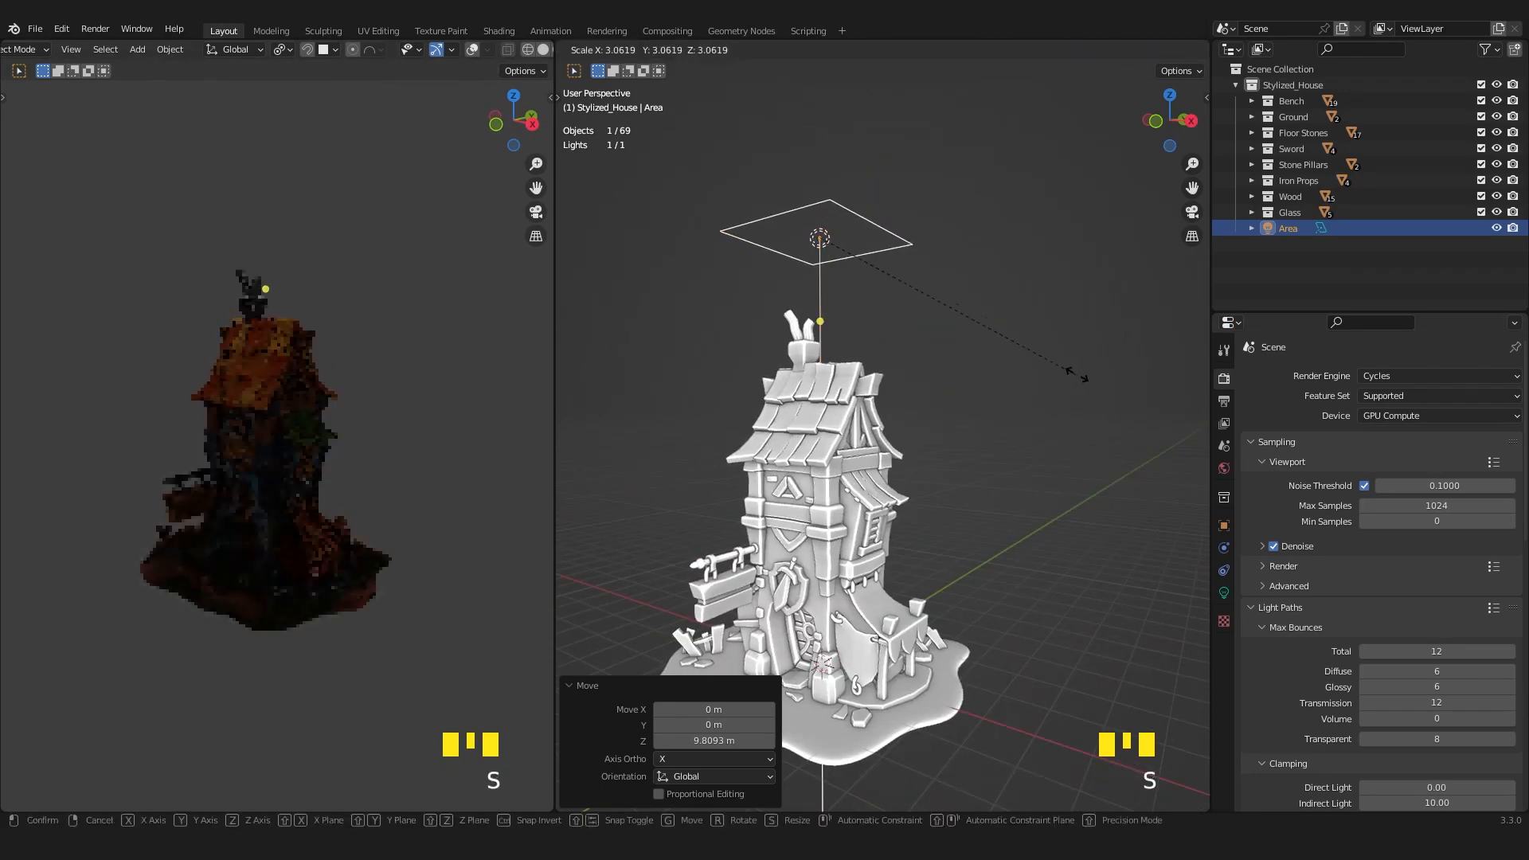
{"action": "left_click", "coordinate": [993, 365]}
{"action": "middle_click_drag", "start_coordinate": [993, 366], "coordinate": [1083, 446]}
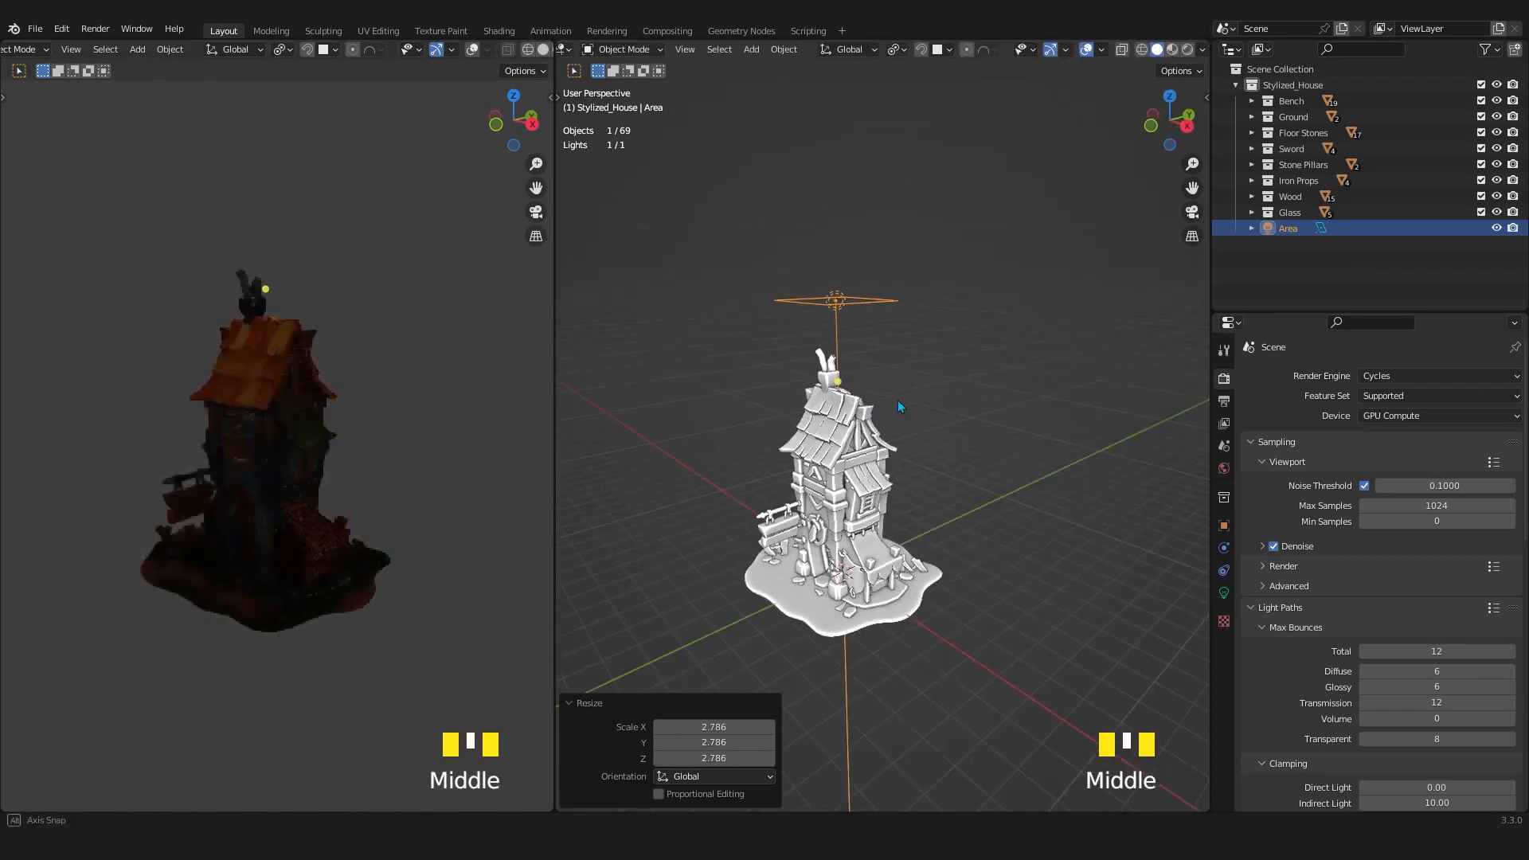
Set the Area light's power to 1000 W.
{"action": "left_click", "coordinate": [1224, 594]}
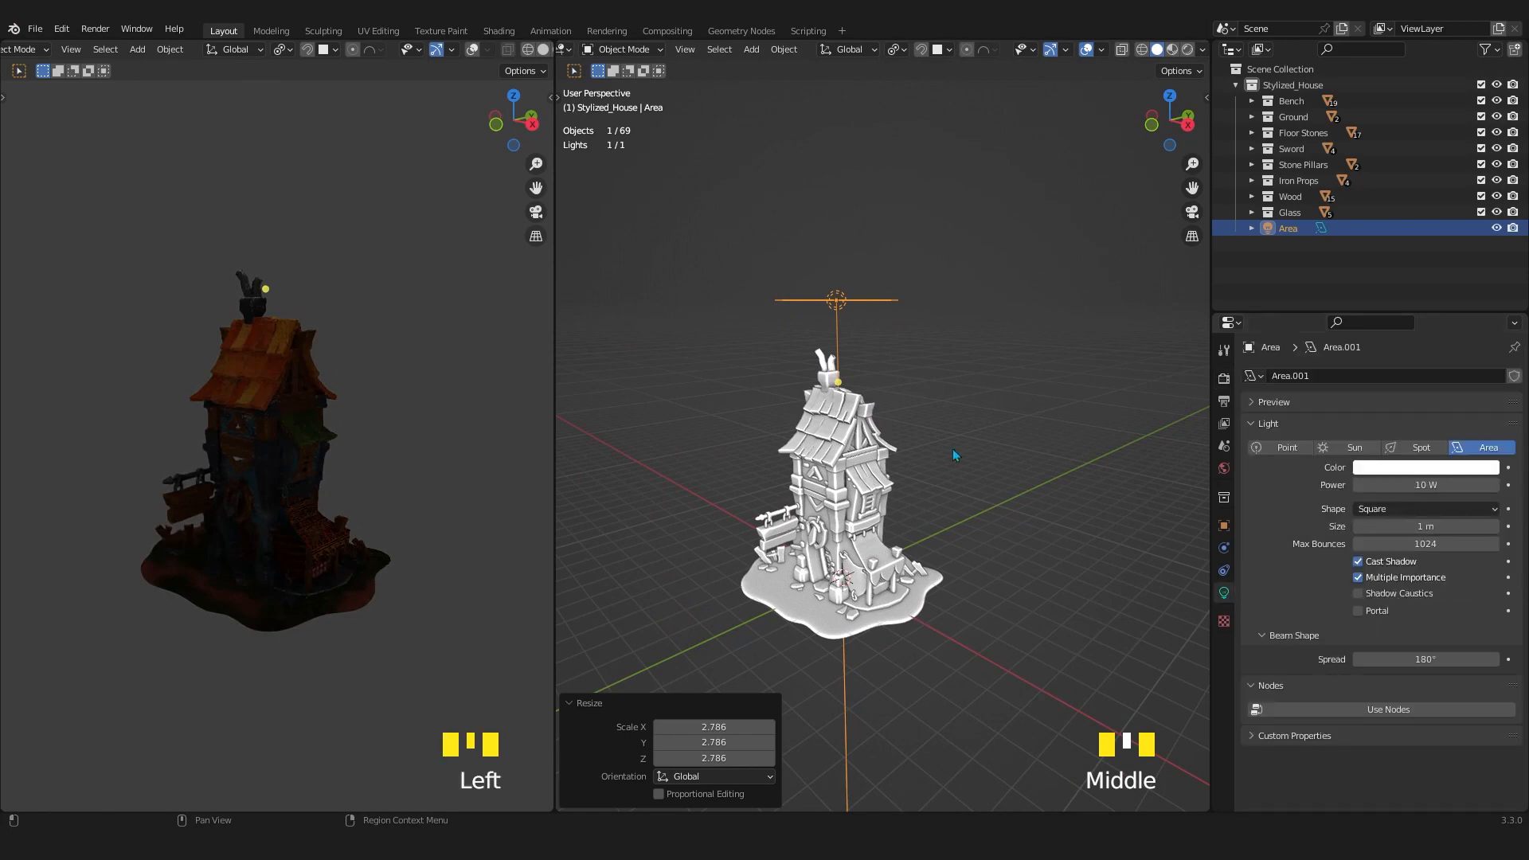
{"action": "double_click", "coordinate": [1417, 485]}
{"action": "type", "text": "1000"}
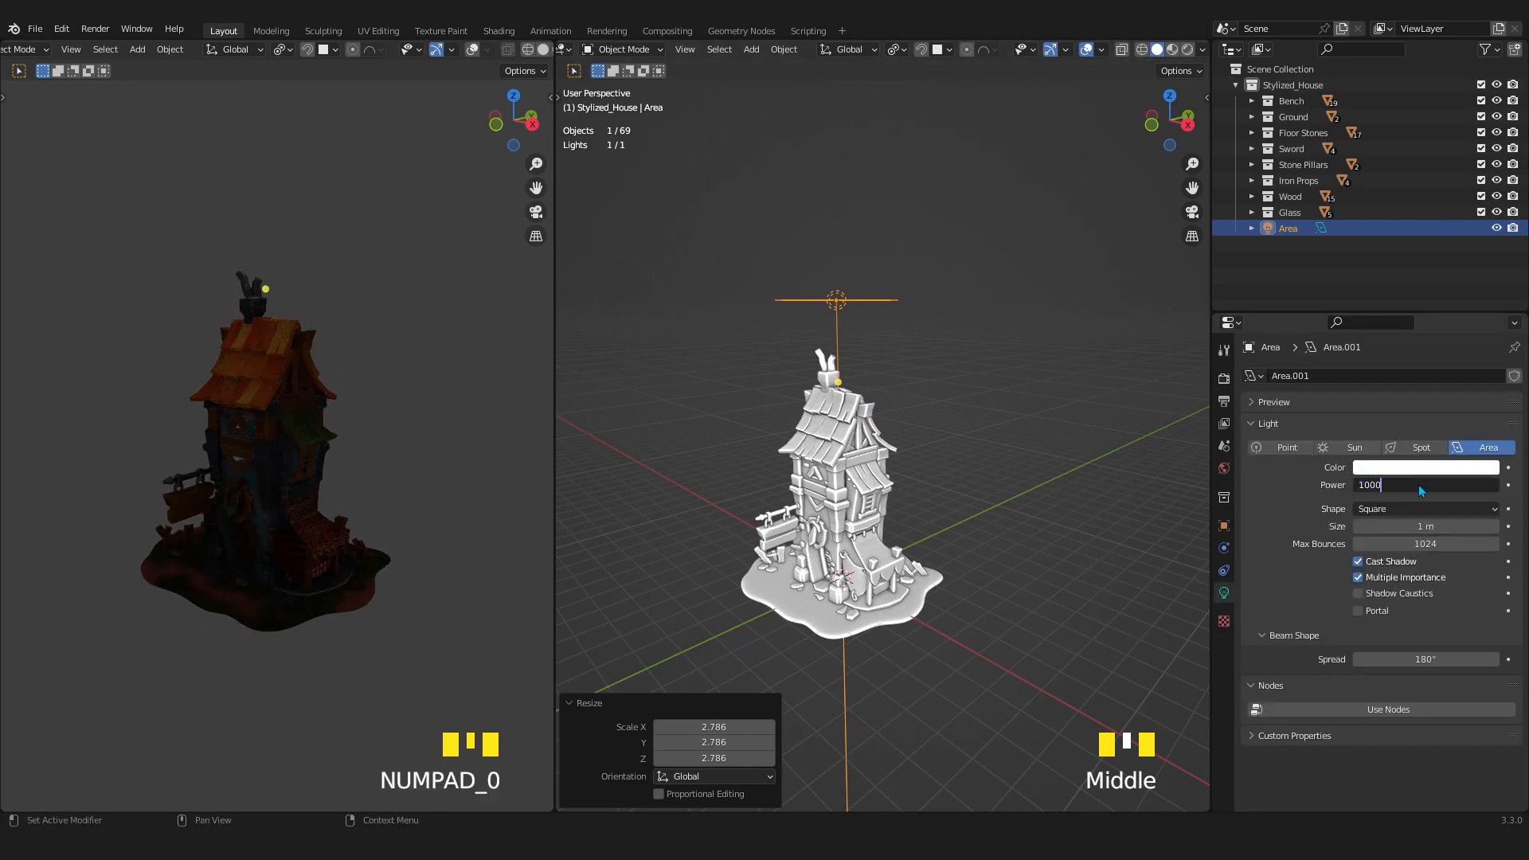
{"action": "key", "text": "Return"}
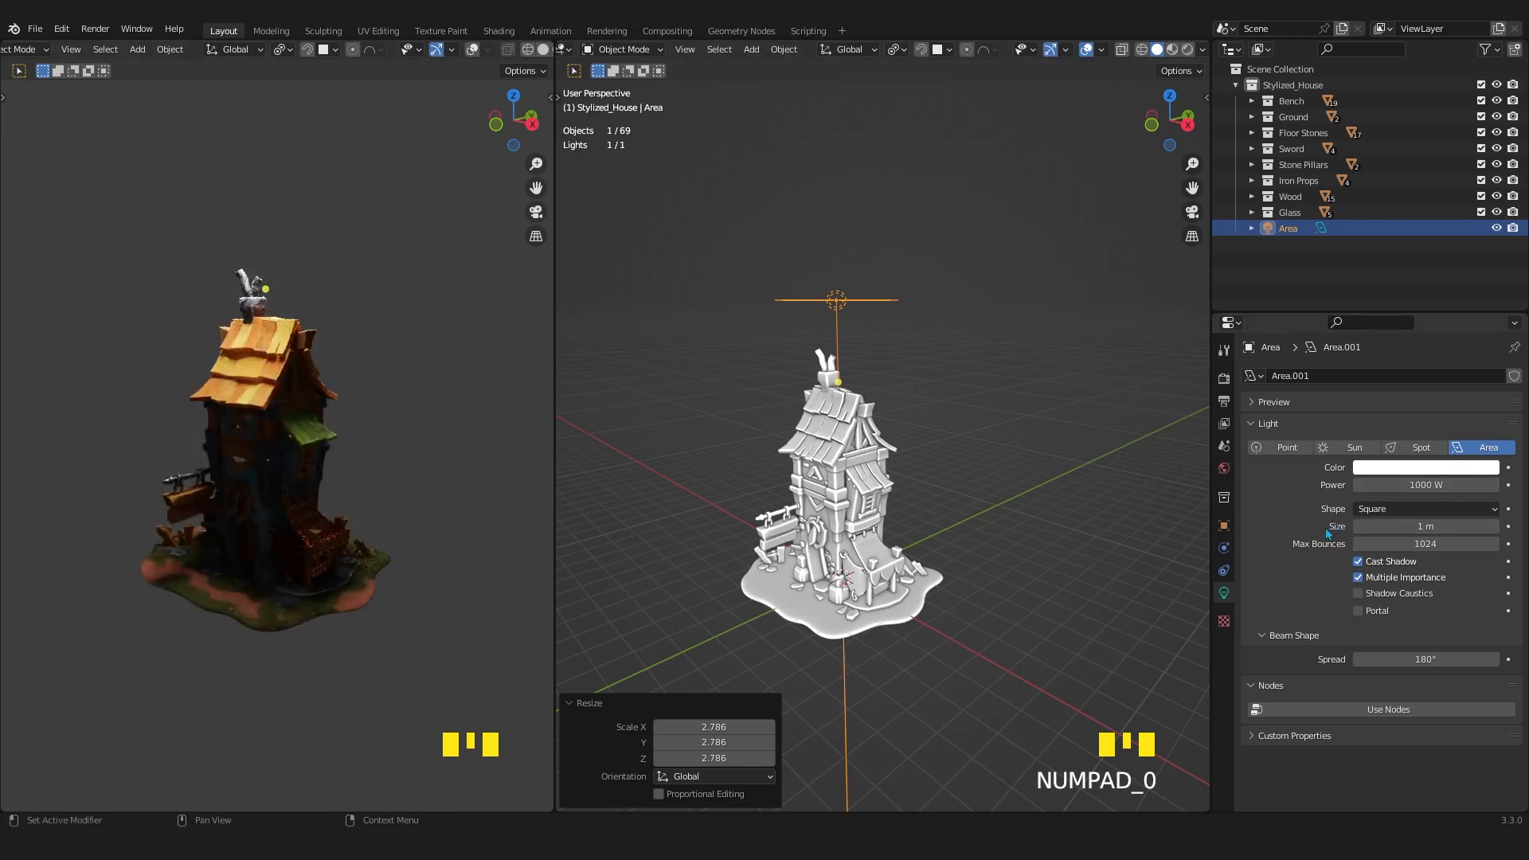
Try a turquoise color on the Area light, then restore it to white.
{"action": "middle_click_drag", "start_coordinate": [941, 414], "coordinate": [1013, 398]}
{"action": "left_click", "coordinate": [1384, 468]}
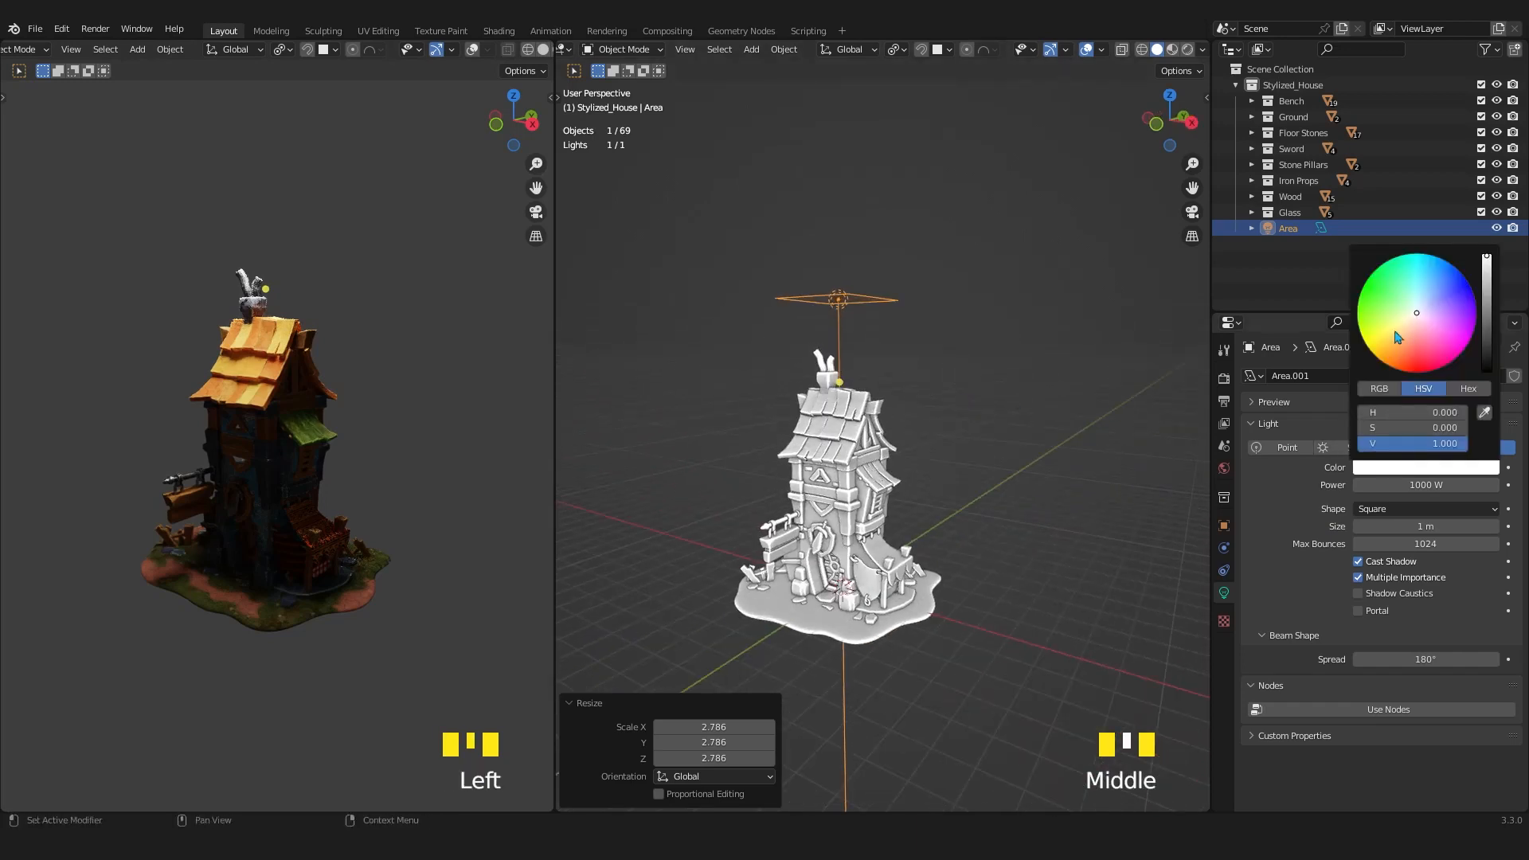
{"action": "left_click_drag", "start_coordinate": [1397, 336], "coordinate": [1404, 278]}
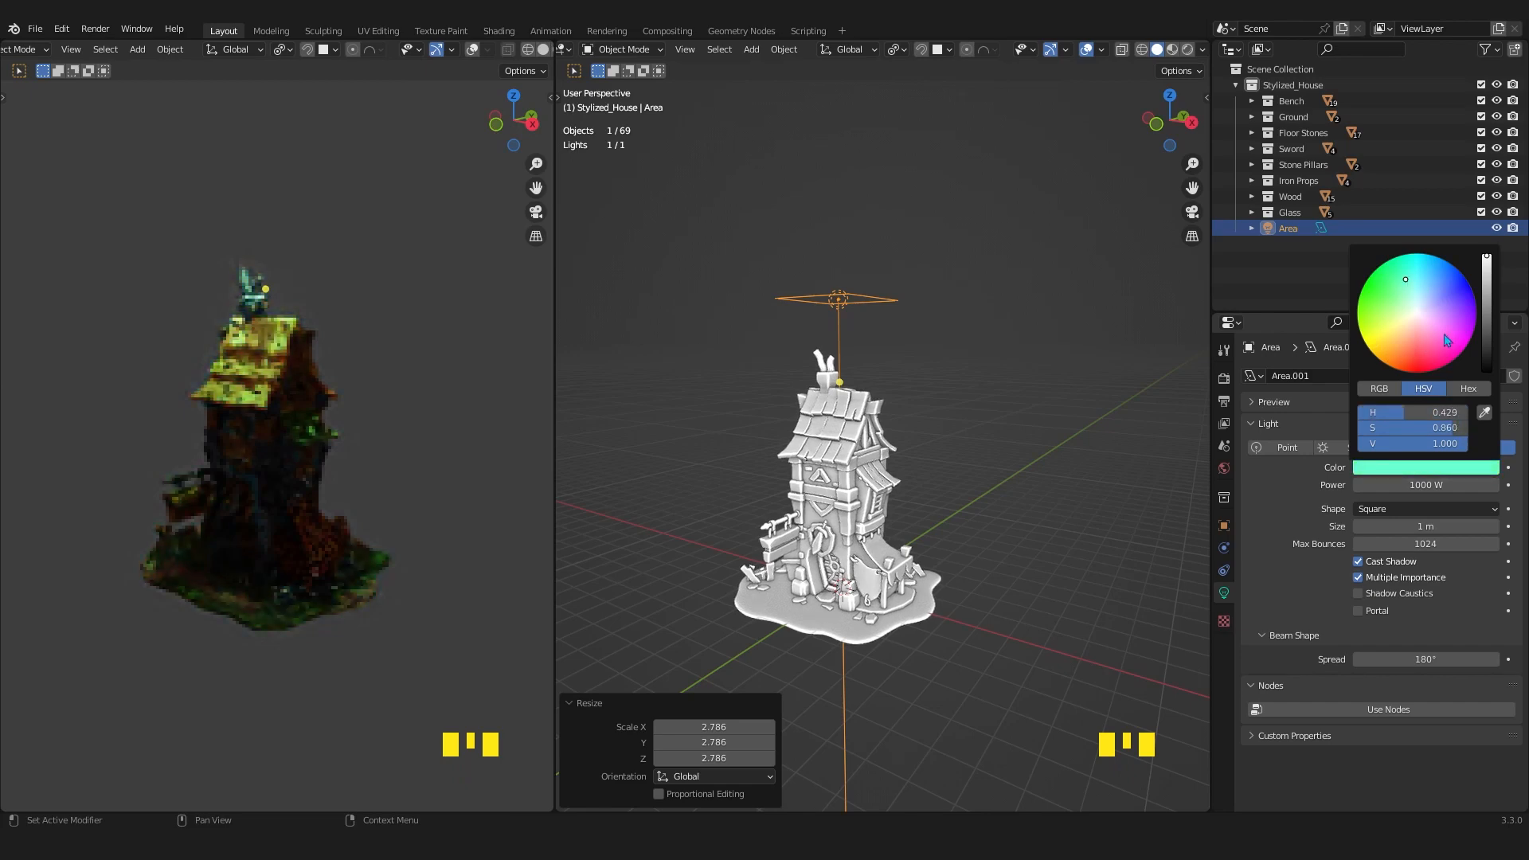
{"action": "left_click", "coordinate": [1425, 470]}
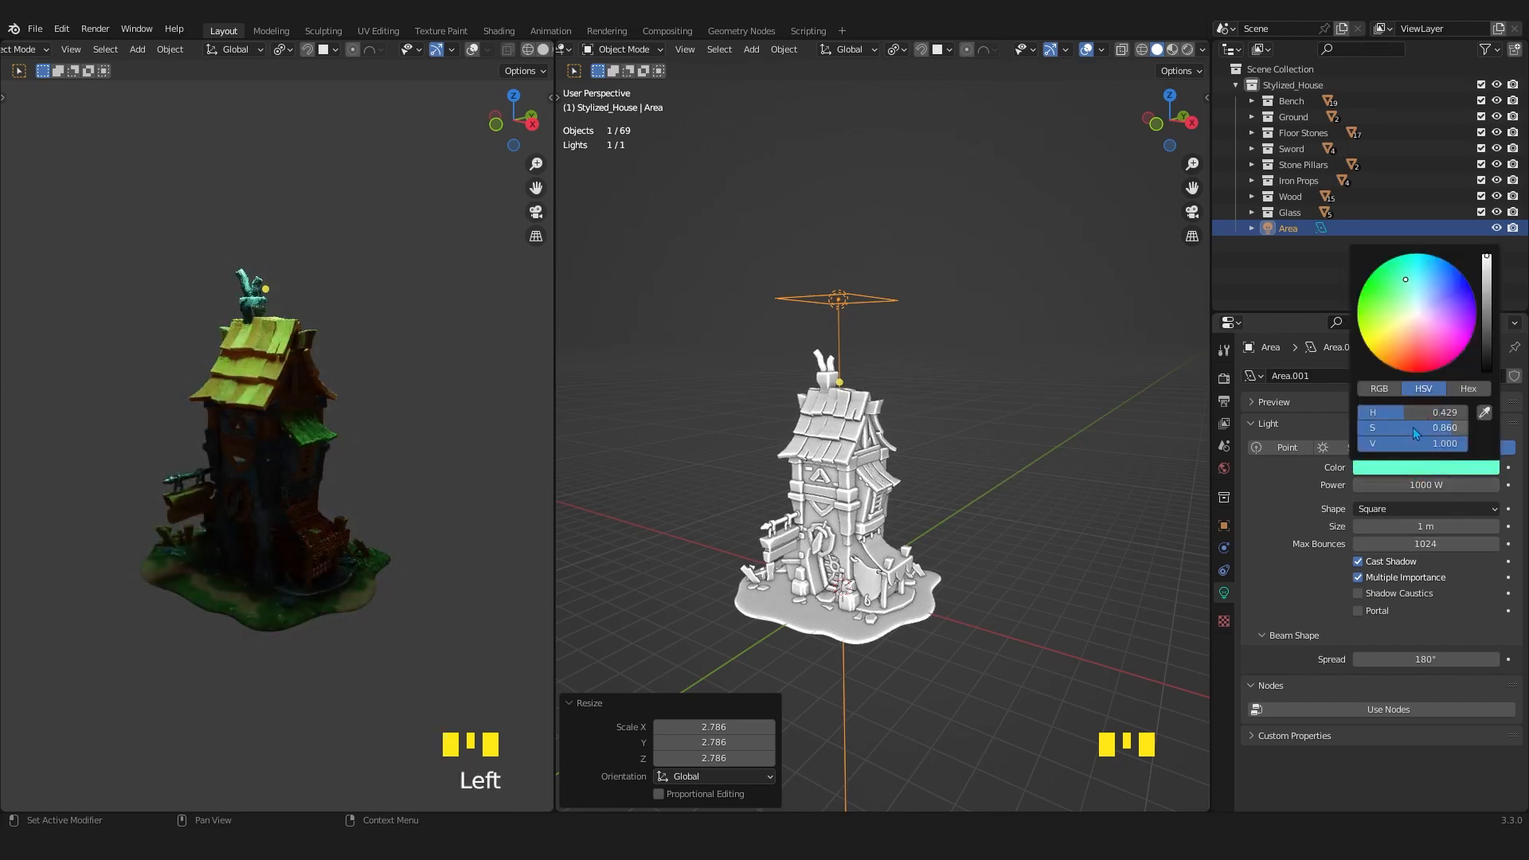
{"action": "left_click_drag", "start_coordinate": [1412, 427], "coordinate": [1357, 414]}
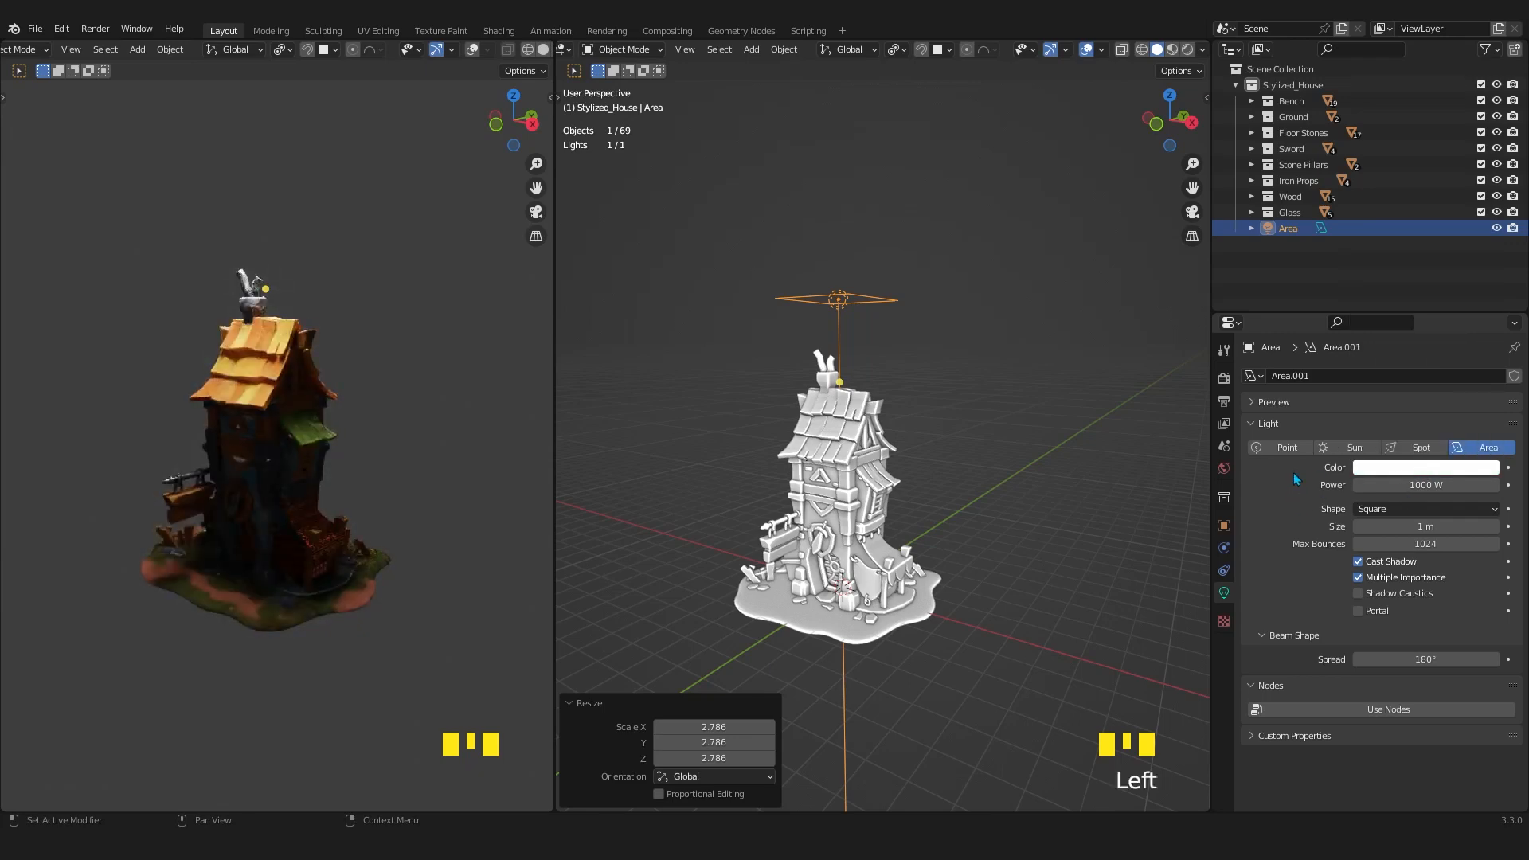
Look through the RGB, HSV and Hex modes of the Area light's color picker.
{"action": "left_click", "coordinate": [1400, 471]}
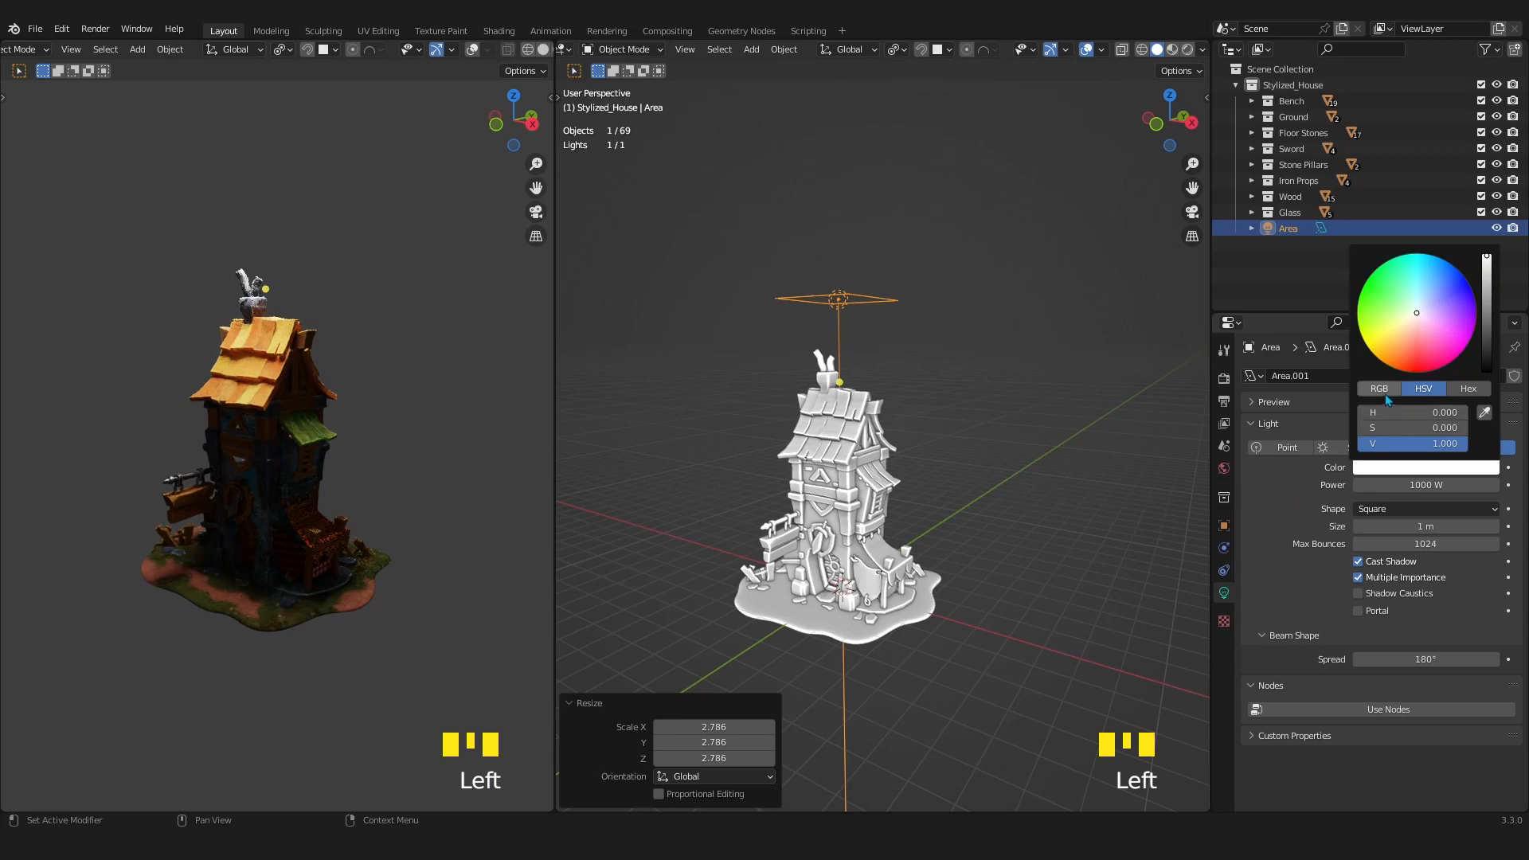
{"action": "left_click", "coordinate": [1468, 389]}
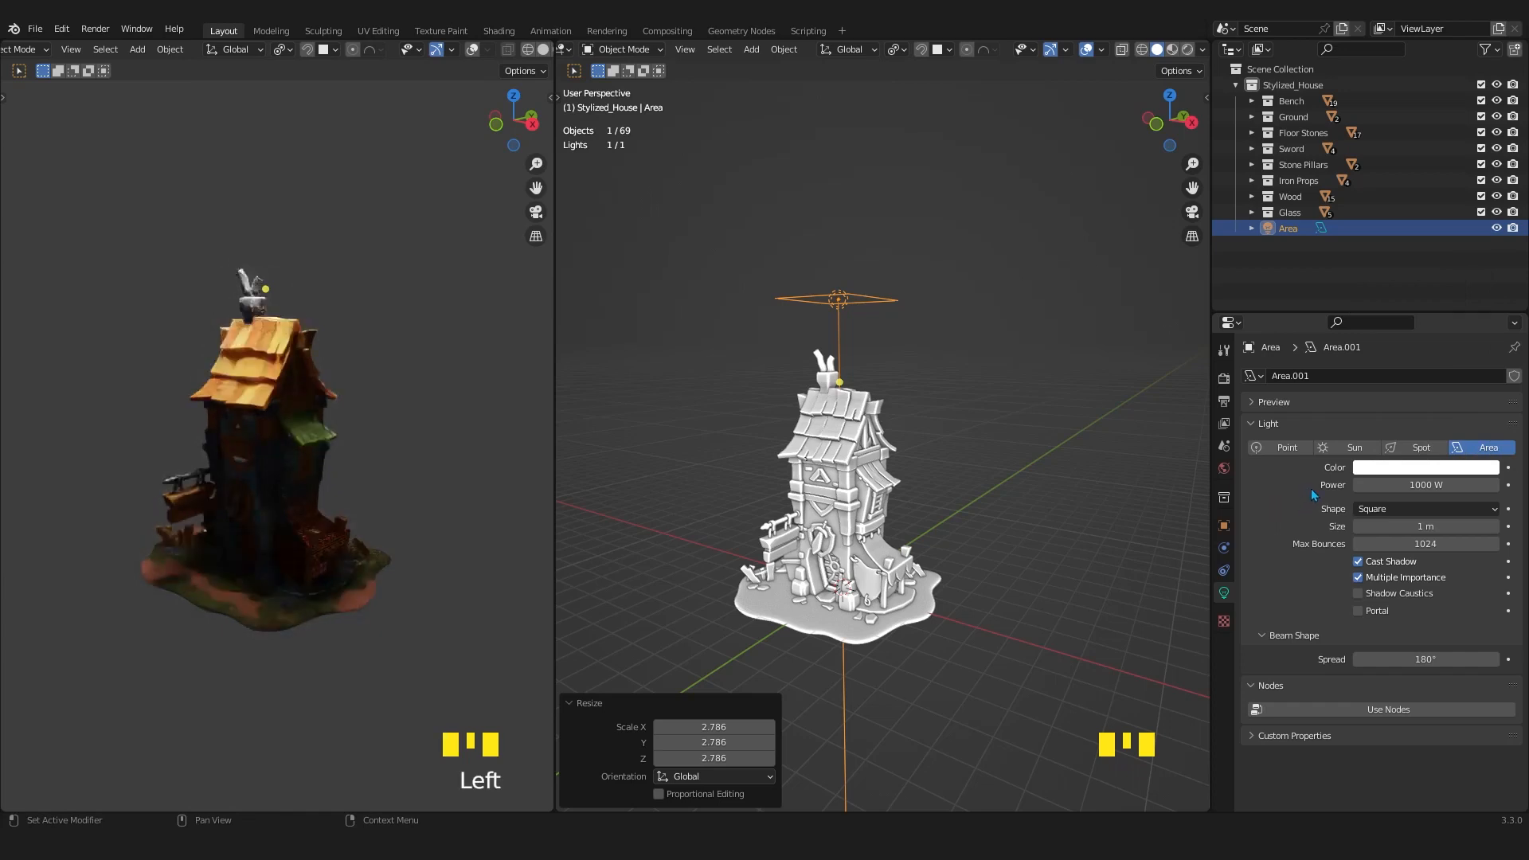
{"action": "left_click", "coordinate": [1401, 467]}
{"action": "left_click", "coordinate": [1378, 388]}
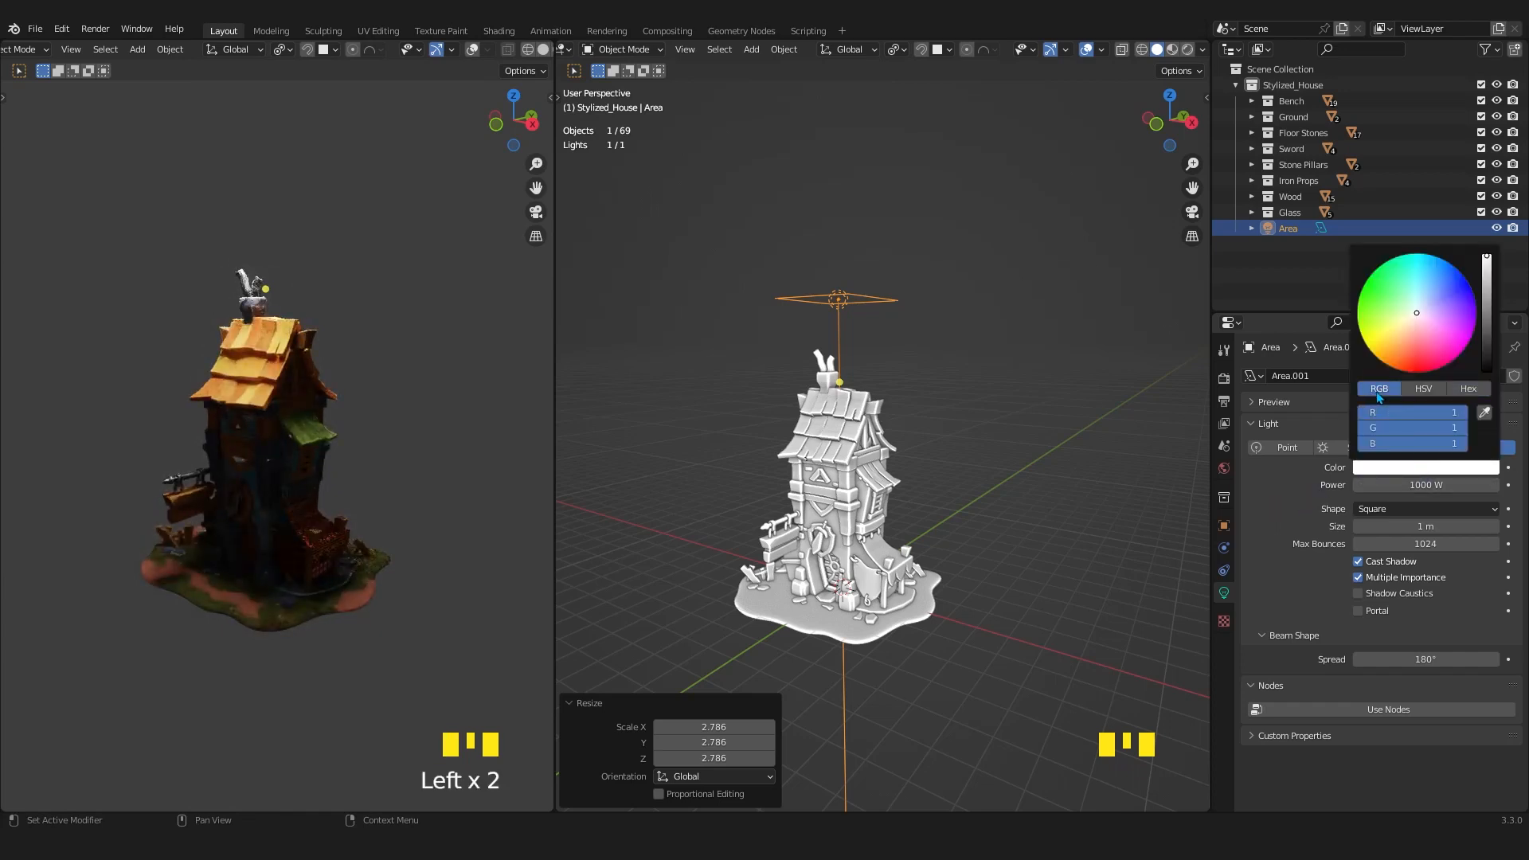
{"action": "left_click", "coordinate": [1466, 388]}
{"action": "left_click", "coordinate": [1422, 389]}
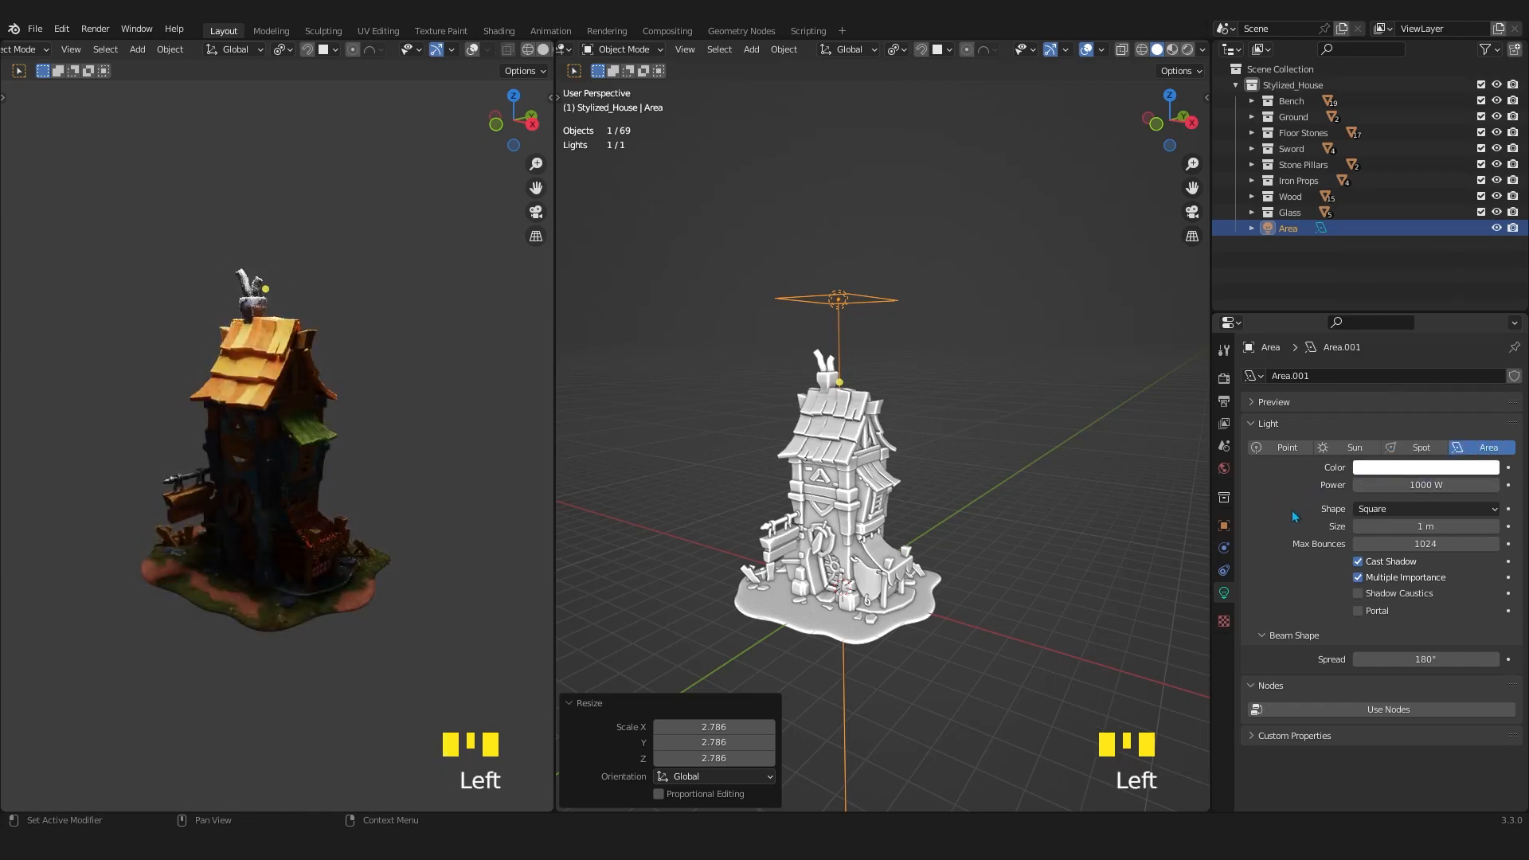
Open the World's Surface color and strength settings and widen the Rendered viewport slightly.
{"action": "scroll", "coordinate": [887, 406], "scroll_direction": "up", "scroll_amount": 1}
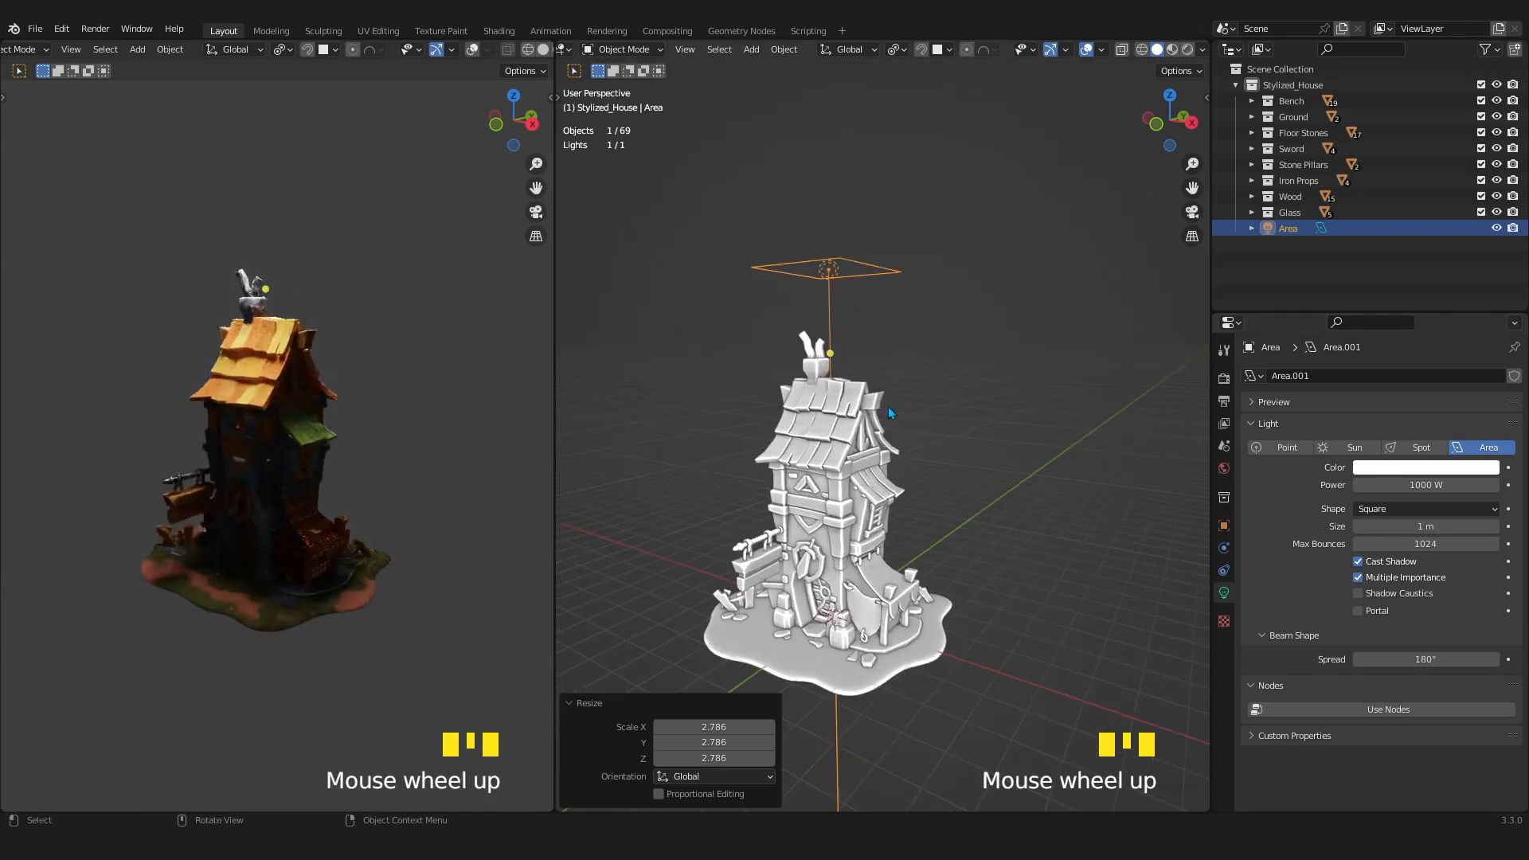
{"action": "scroll", "coordinate": [901, 400], "scroll_direction": "down", "scroll_amount": 1}
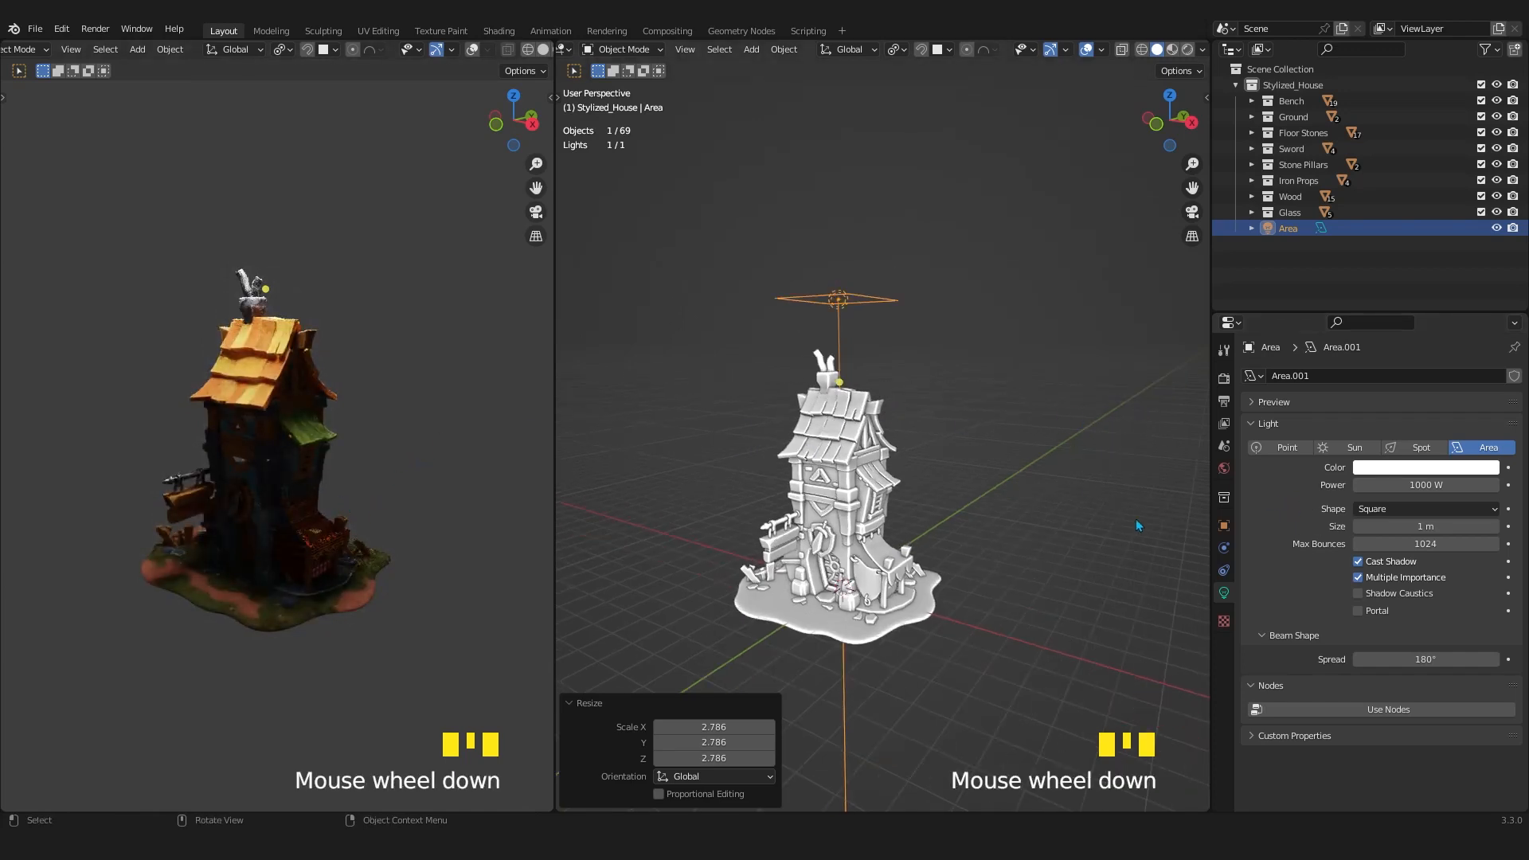
{"action": "left_click", "coordinate": [1224, 471]}
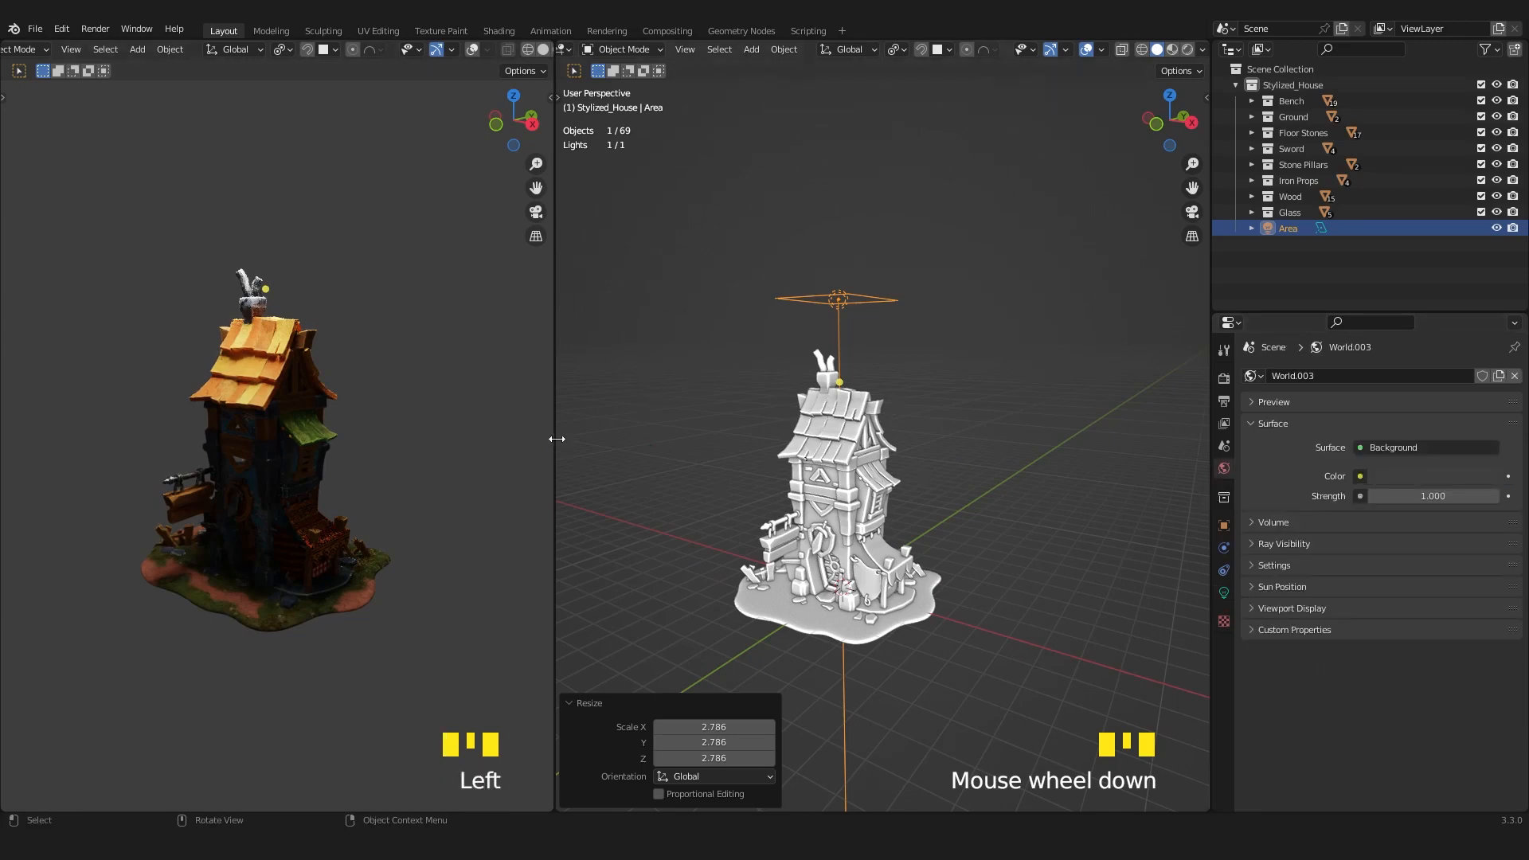
{"action": "left_click_drag", "start_coordinate": [556, 439], "coordinate": [619, 439]}
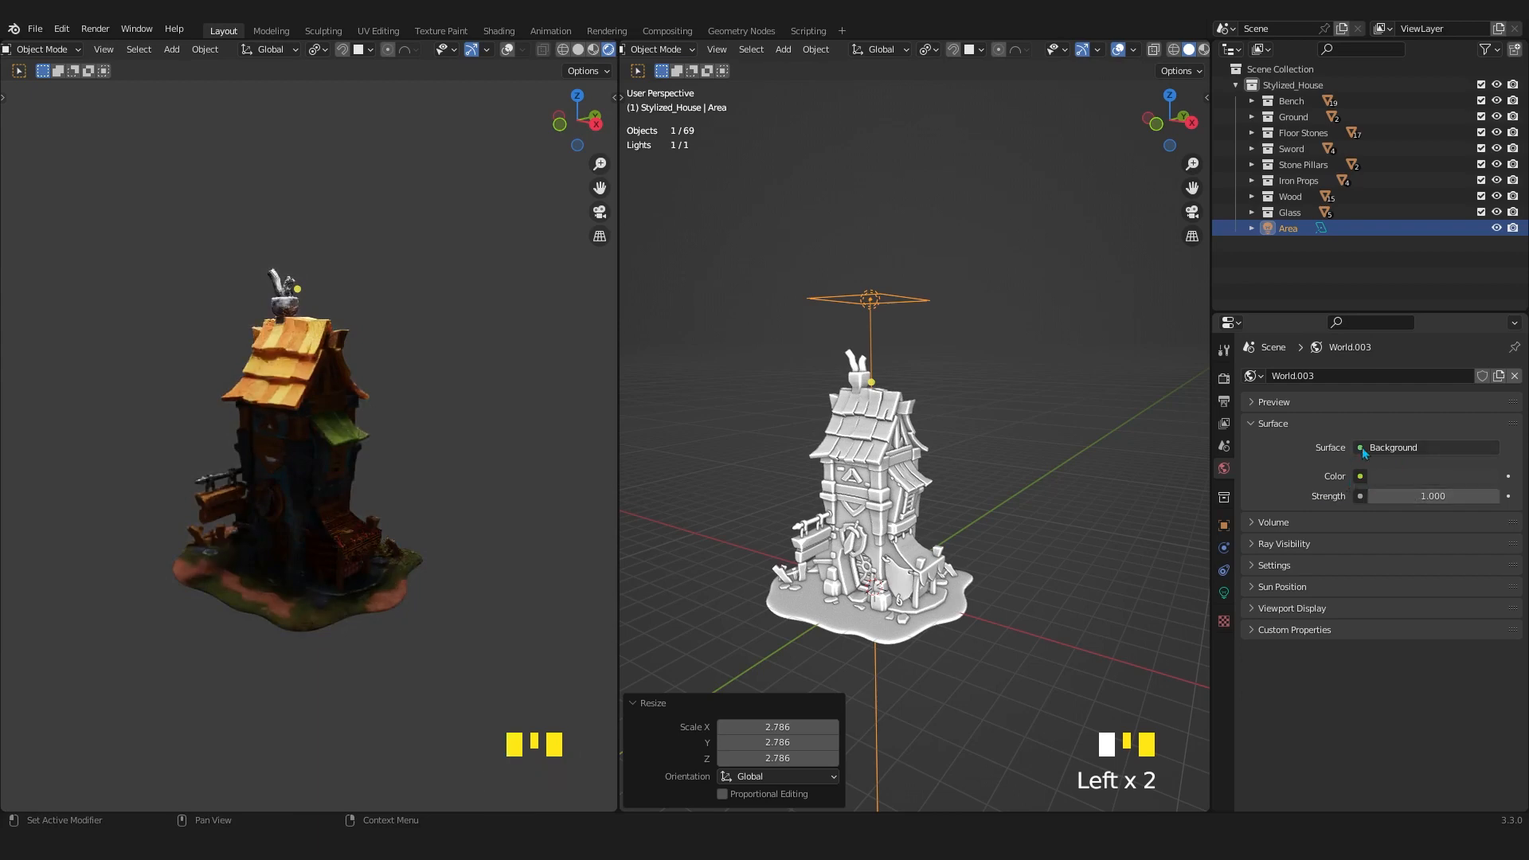
{"action": "left_click", "coordinate": [1413, 478]}
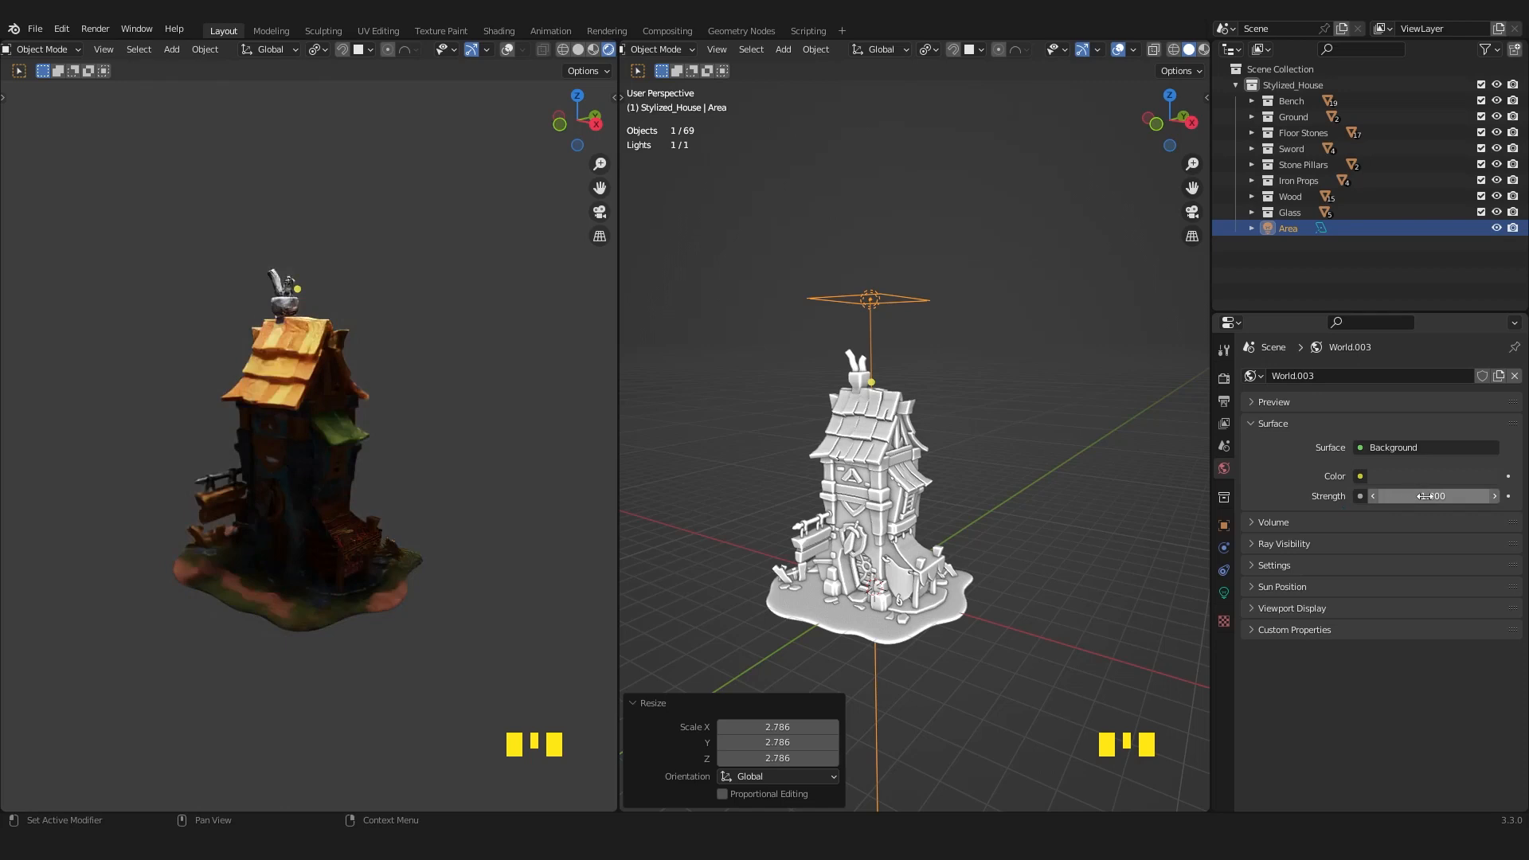
Switch the solid viewport to the Shader Editor and examine the World shader's Background and World Output nodes.
{"action": "left_click", "coordinate": [716, 49]}
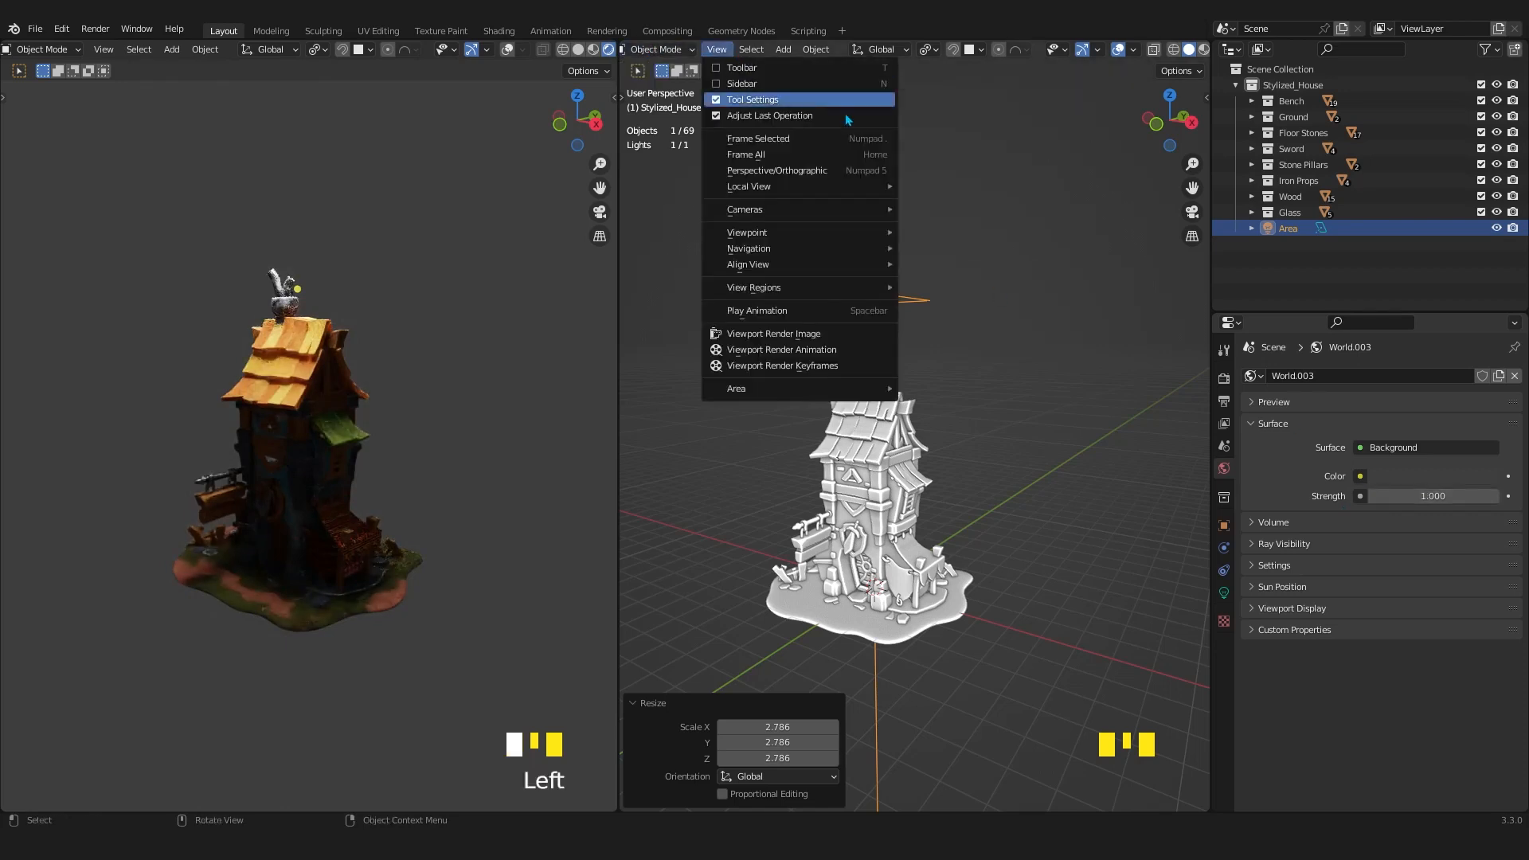
{"action": "middle_click_drag", "start_coordinate": [760, 50], "coordinate": [928, 36]}
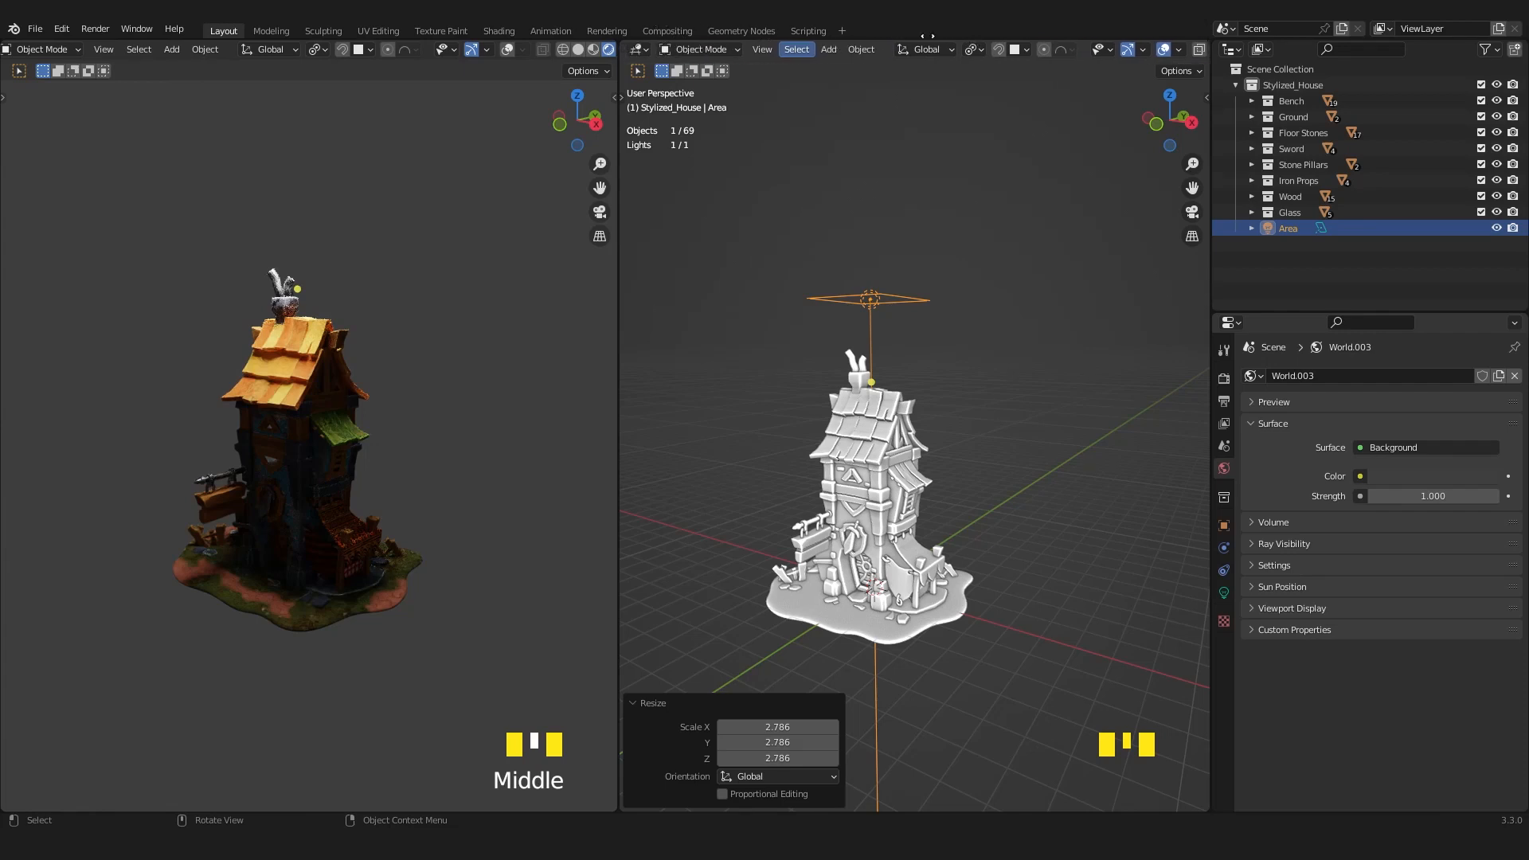
{"action": "left_click", "coordinate": [638, 49]}
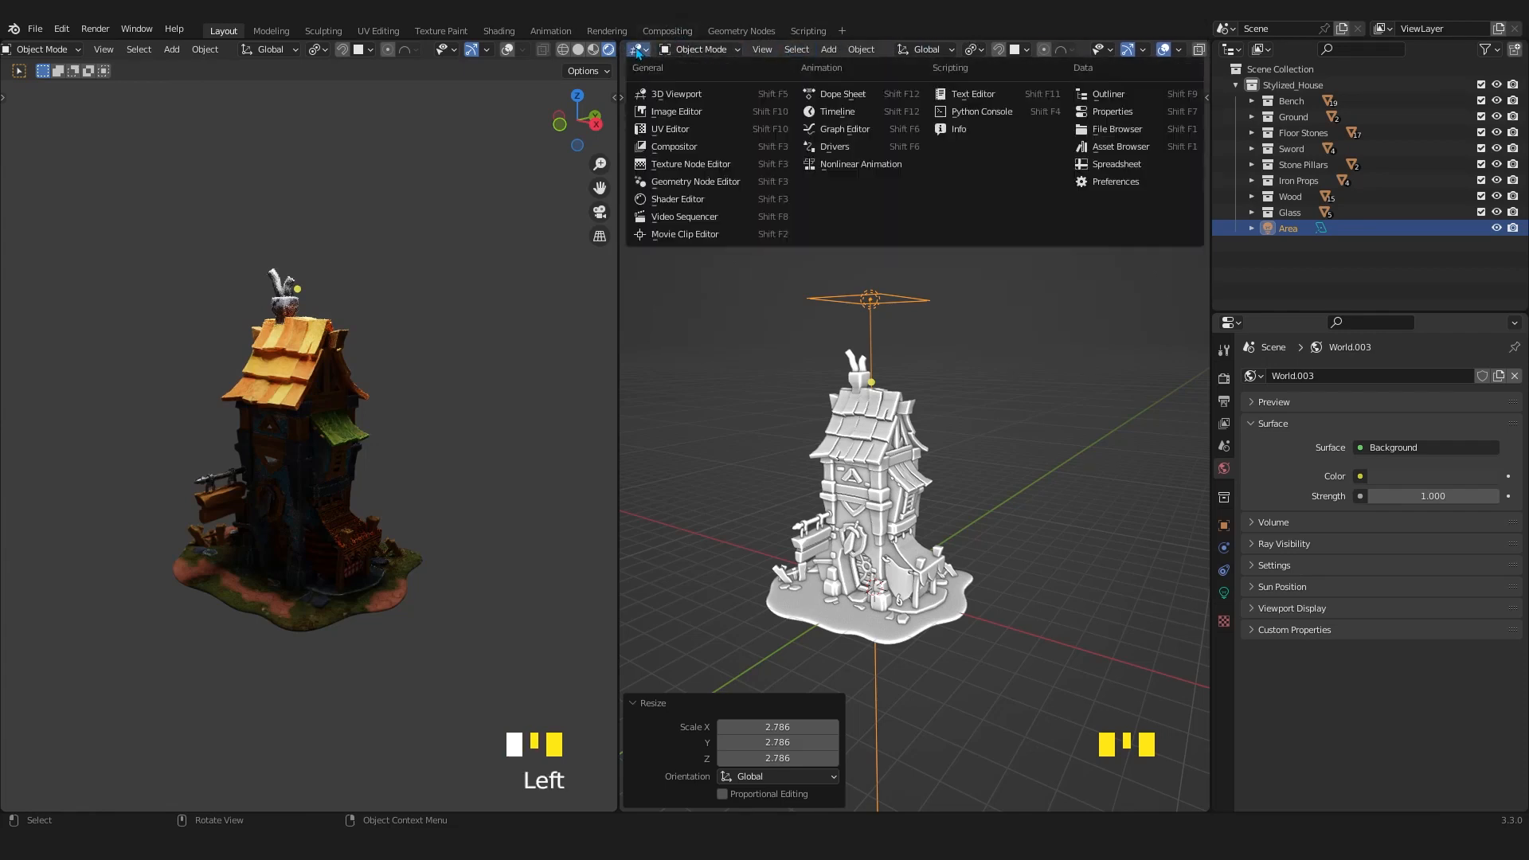
{"action": "left_click", "coordinate": [666, 200]}
{"action": "key", "text": "n"}
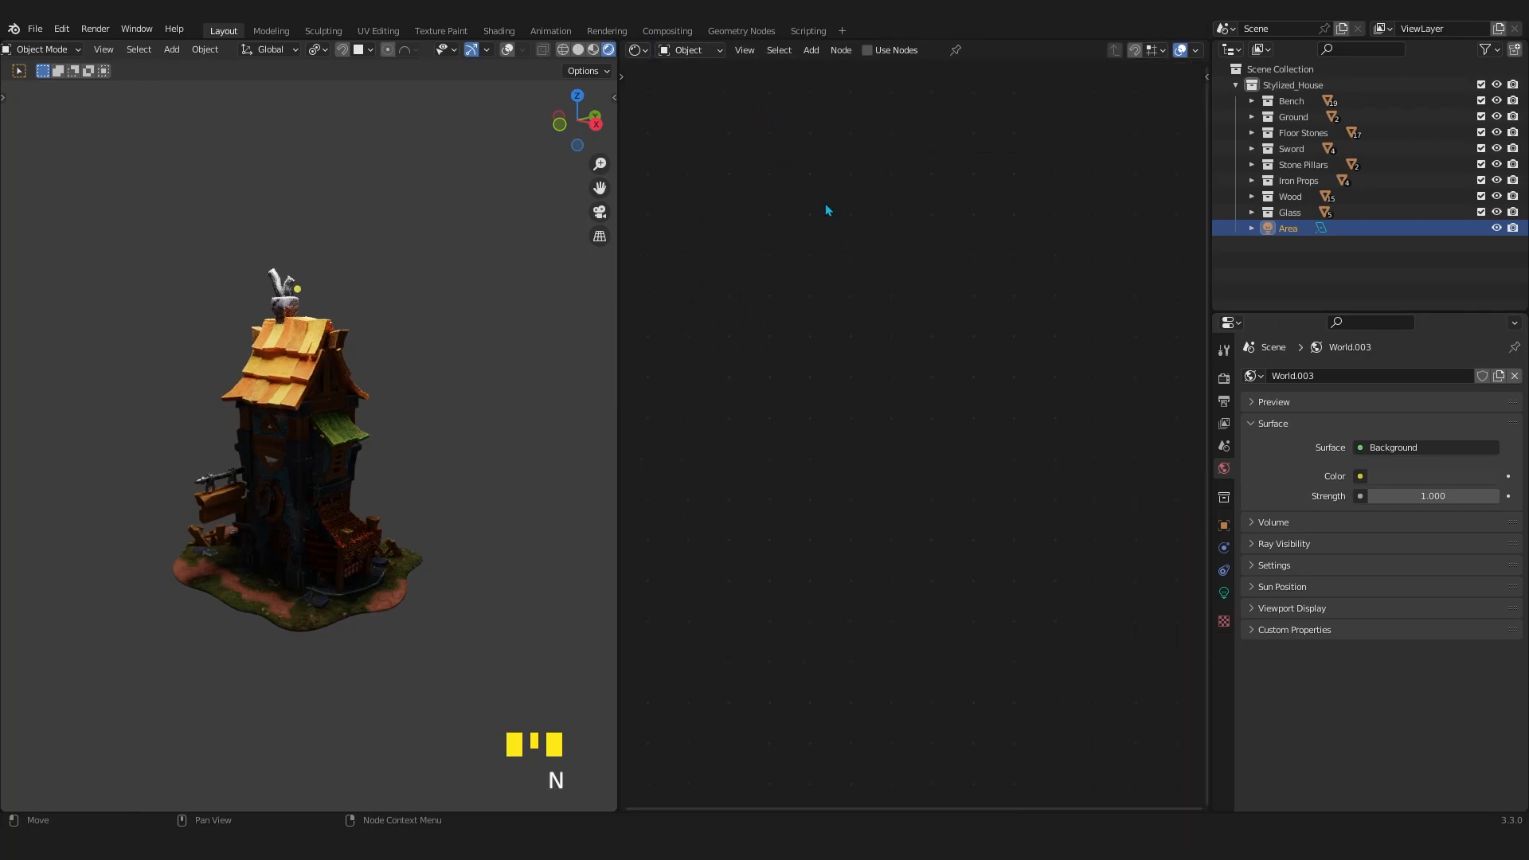
{"action": "left_click", "coordinate": [691, 51]}
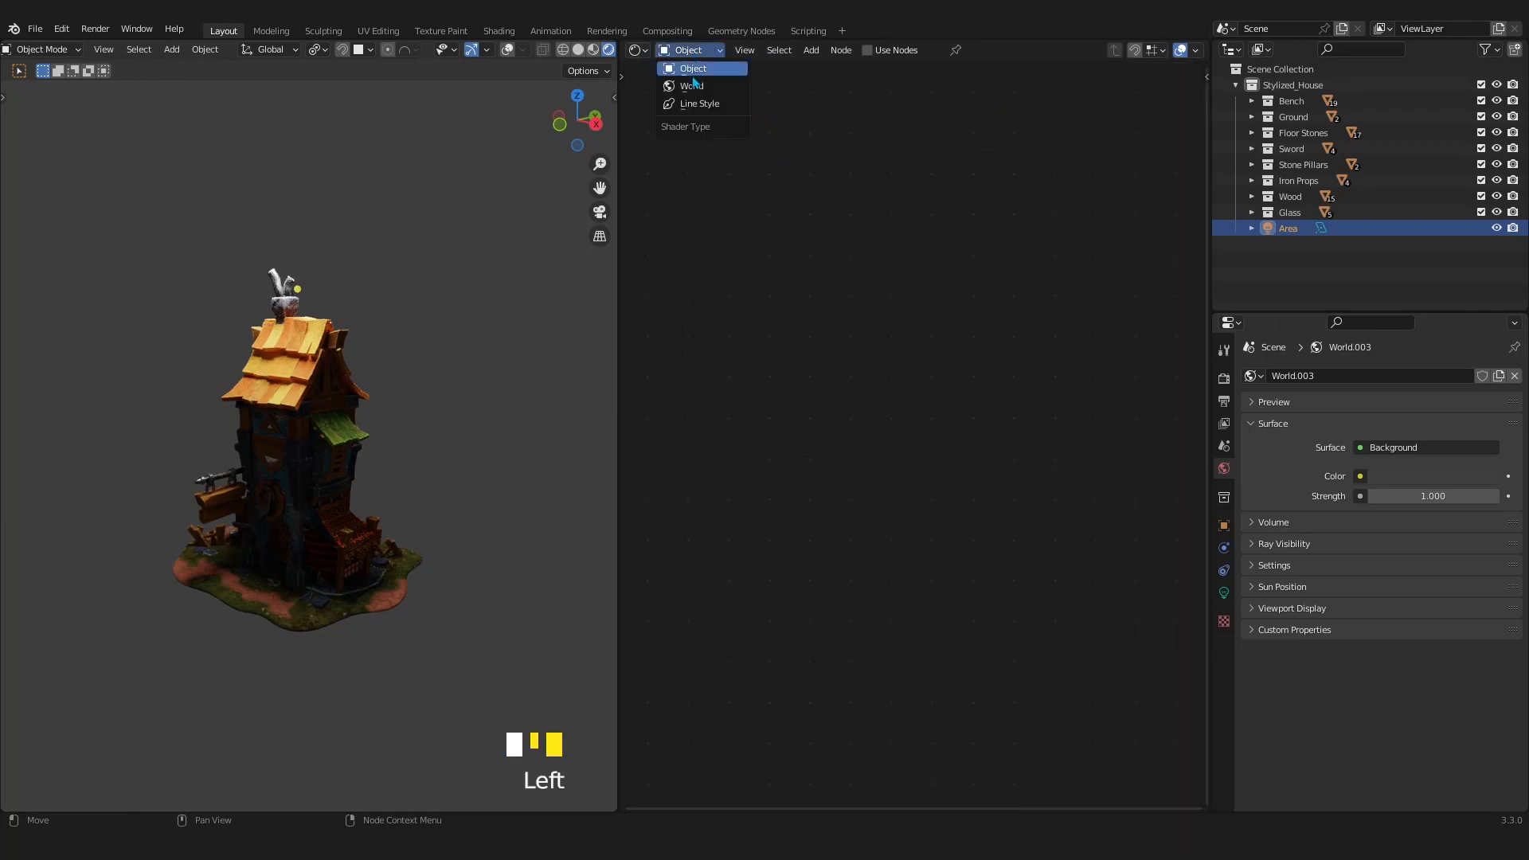
{"action": "left_click", "coordinate": [696, 89]}
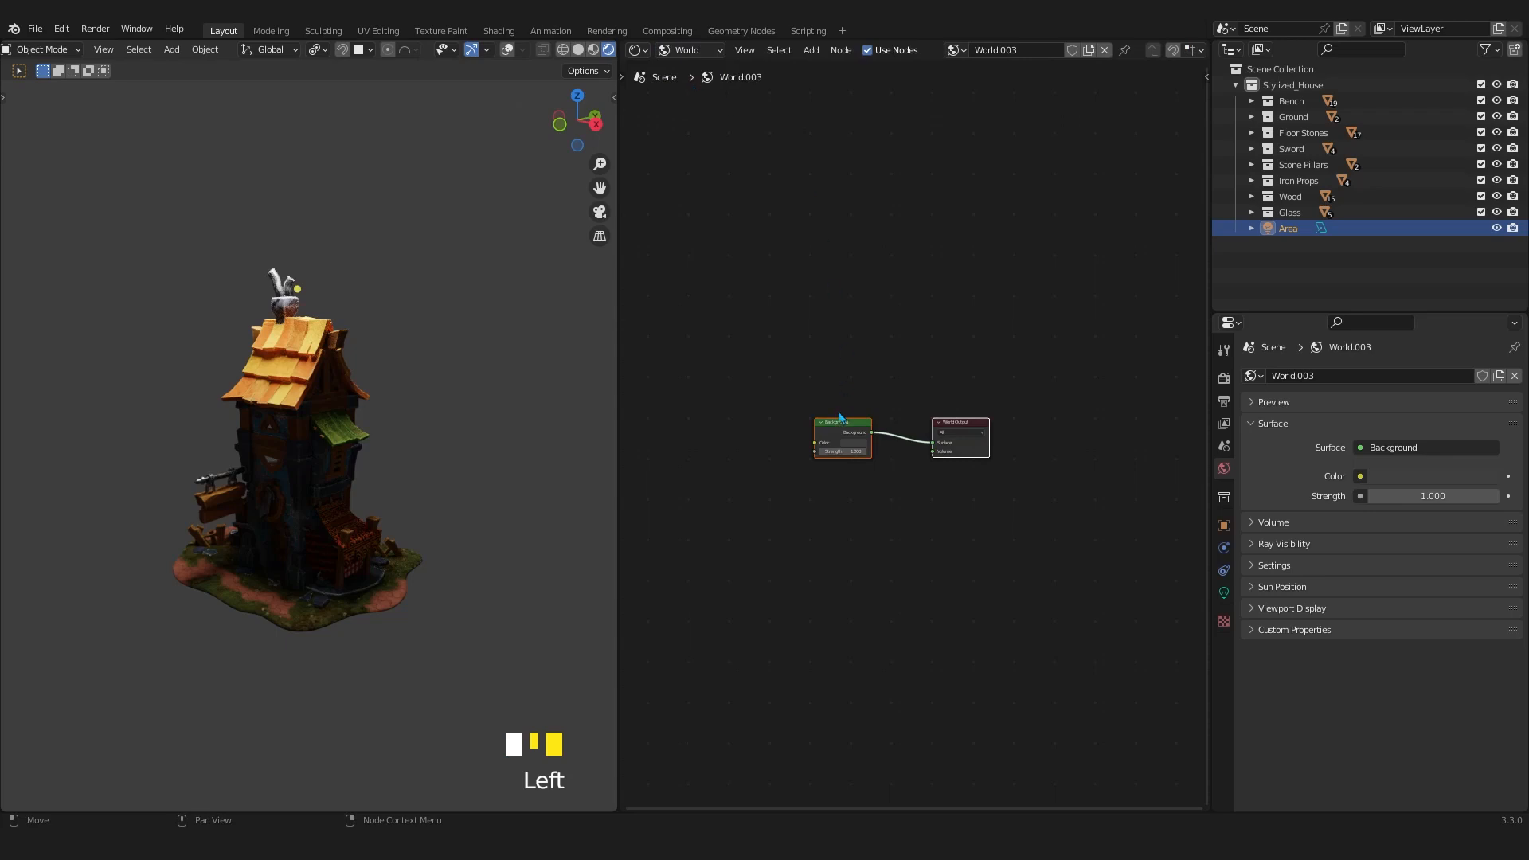
{"action": "scroll", "coordinate": [840, 417], "scroll_direction": "up", "scroll_amount": 9}
{"action": "middle_click", "coordinate": [897, 396]}
{"action": "scroll", "coordinate": [876, 406], "scroll_direction": "up", "scroll_amount": 3}
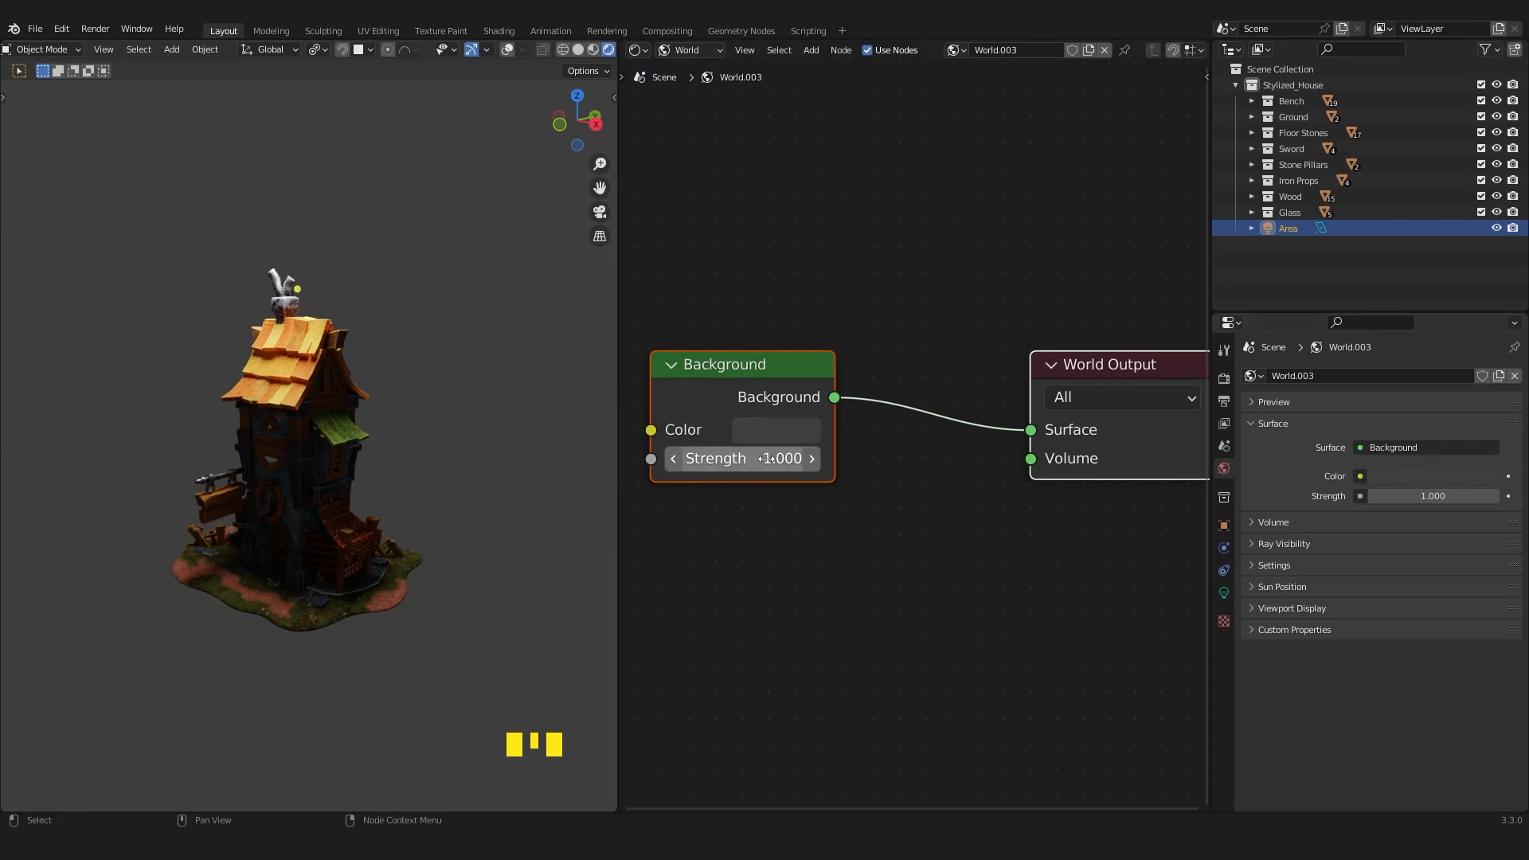
Switch the Shader Editor area back to a 3D Viewport and set the World background strength to 0.
{"action": "left_click", "coordinate": [637, 51]}
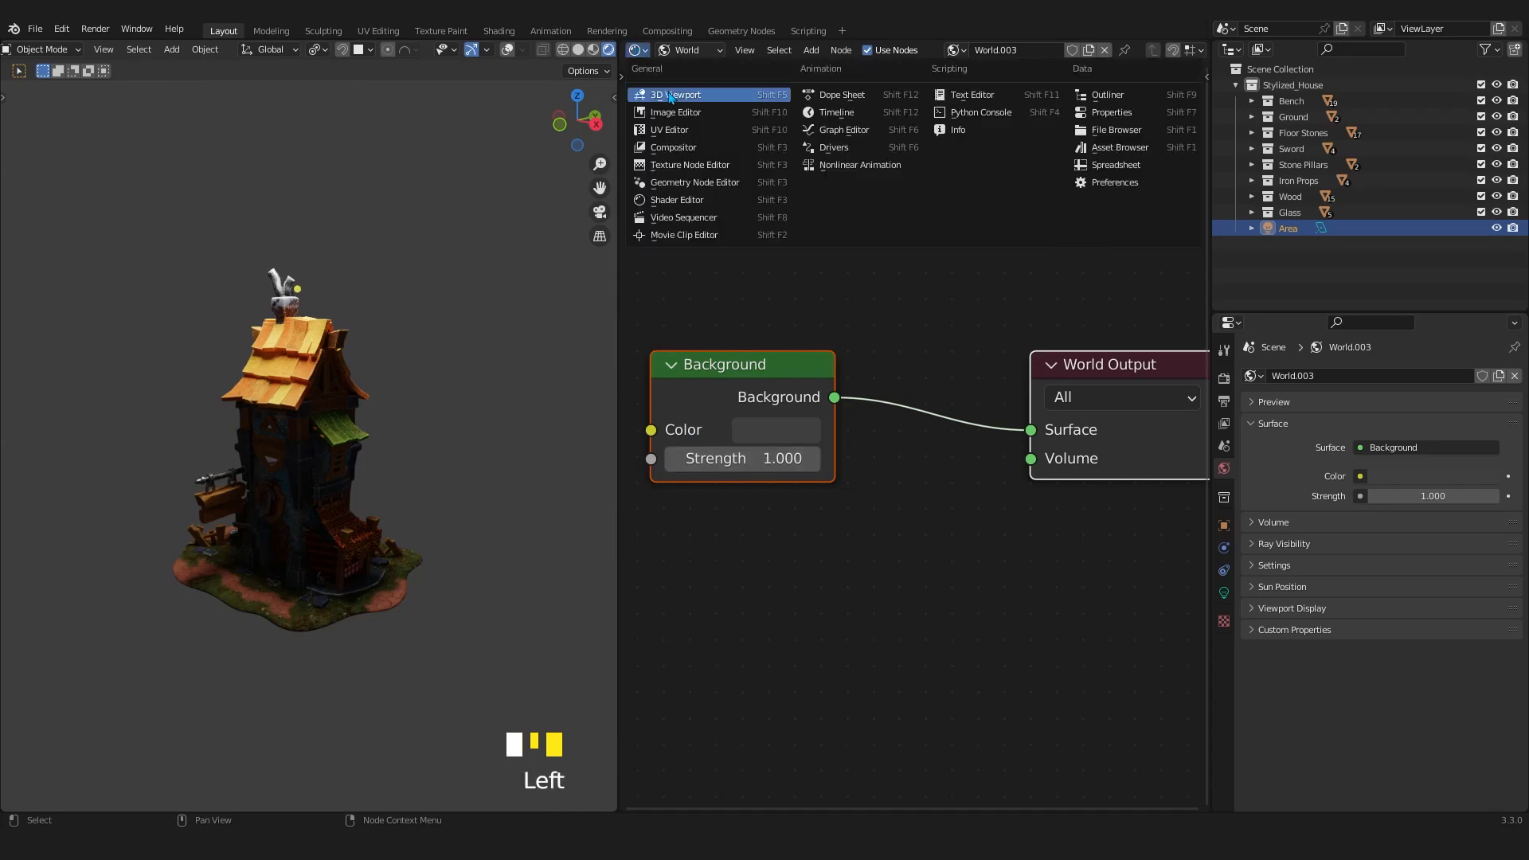
{"action": "left_click", "coordinate": [673, 95]}
{"action": "double_click", "coordinate": [1433, 494]}
{"action": "type", "text": "0"}
{"action": "key", "text": "Return"}
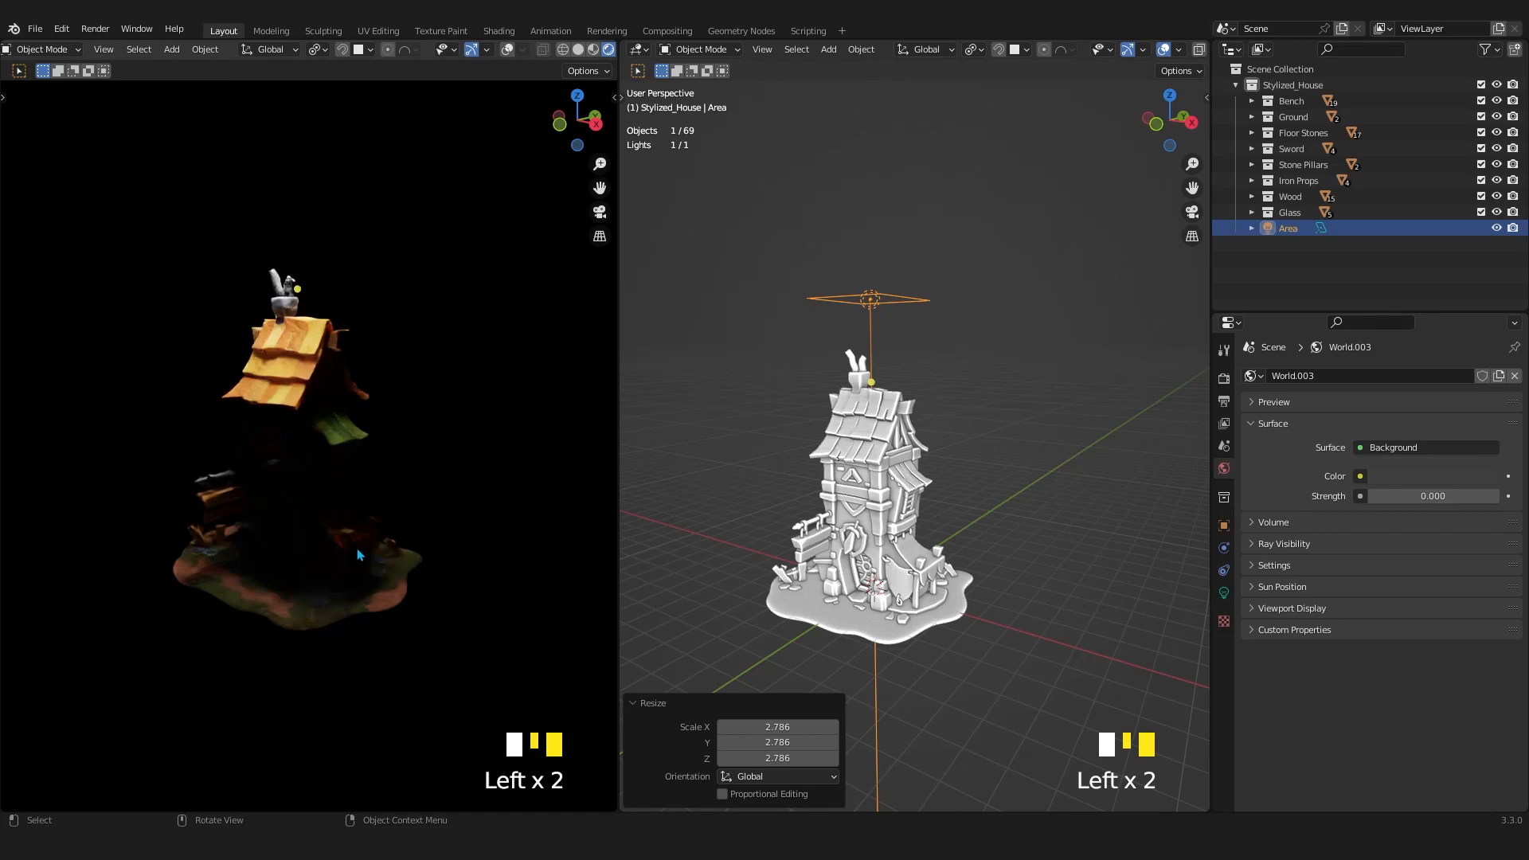
Set the solid viewport's transform pivot point to the 3D Cursor.
{"action": "middle_click_drag", "start_coordinate": [358, 555], "coordinate": [363, 519]}
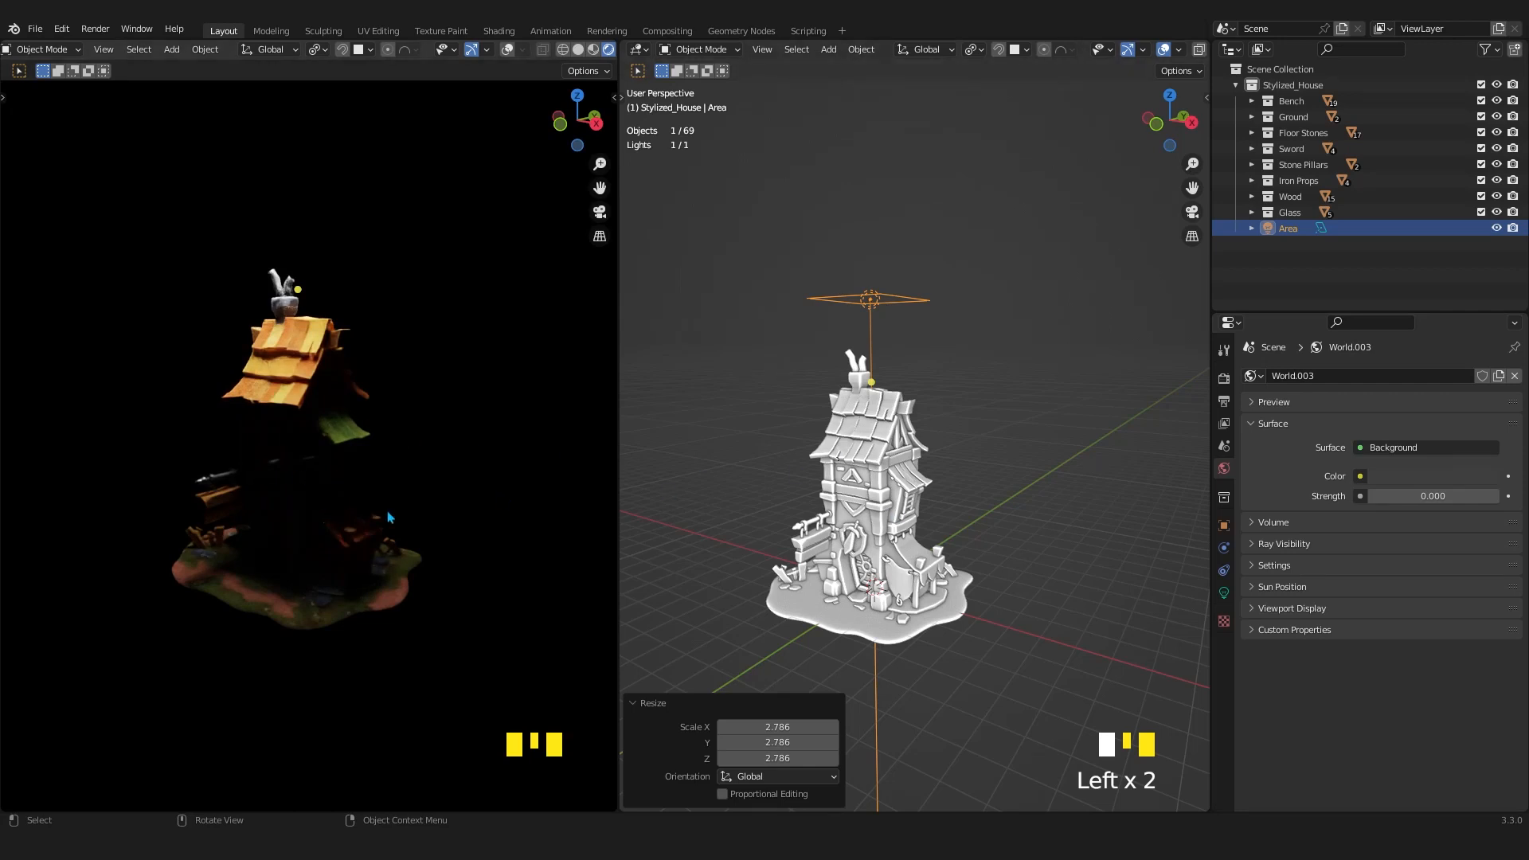
{"action": "middle_click_drag", "start_coordinate": [849, 604], "coordinate": [936, 493]}
{"action": "scroll", "coordinate": [868, 557], "scroll_direction": "up", "scroll_amount": 2}
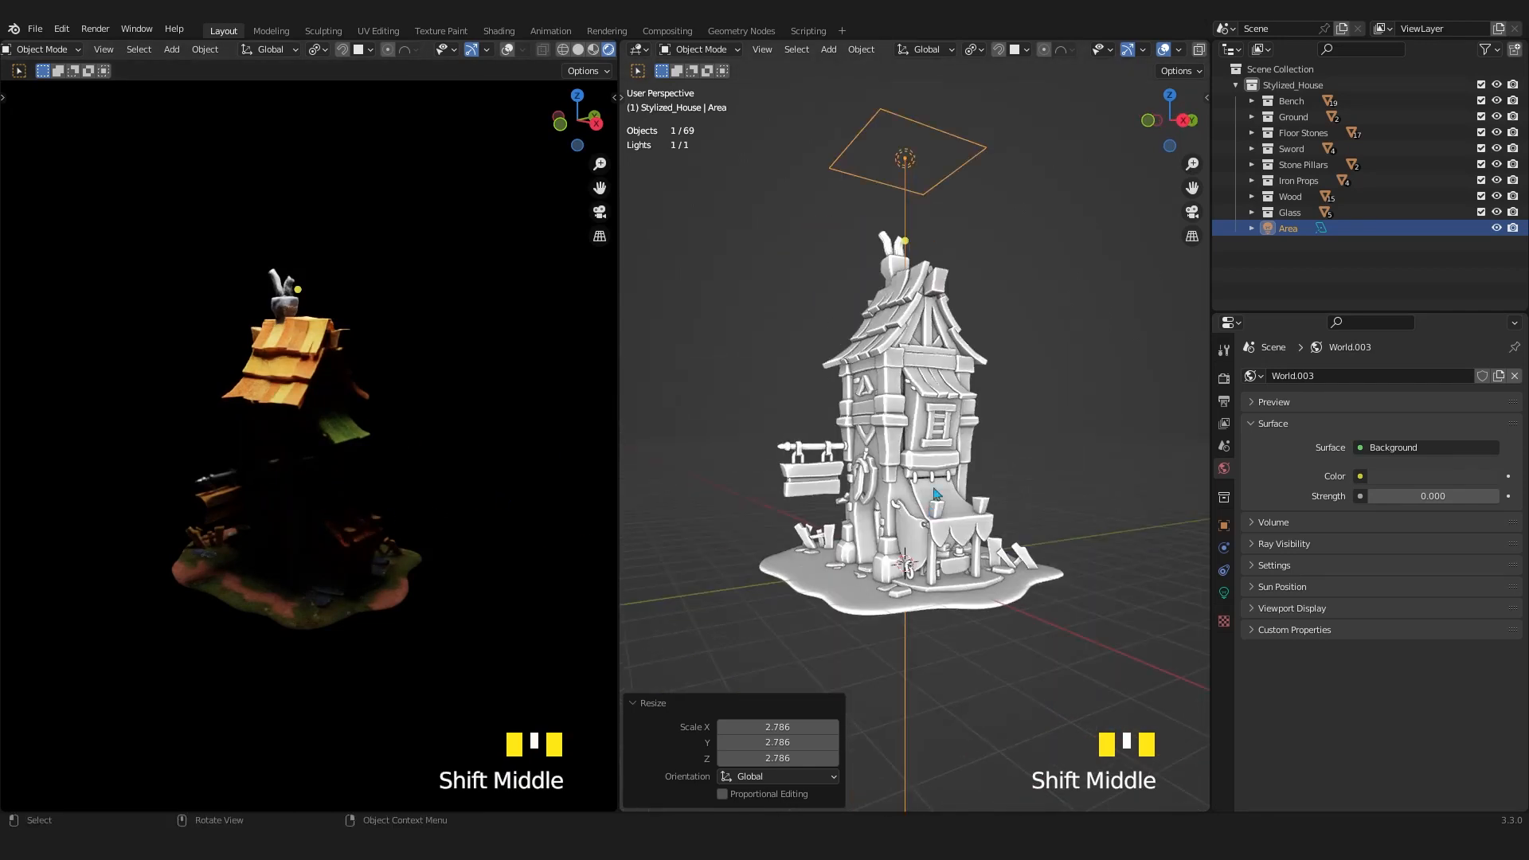
{"action": "left_click", "coordinate": [973, 50]}
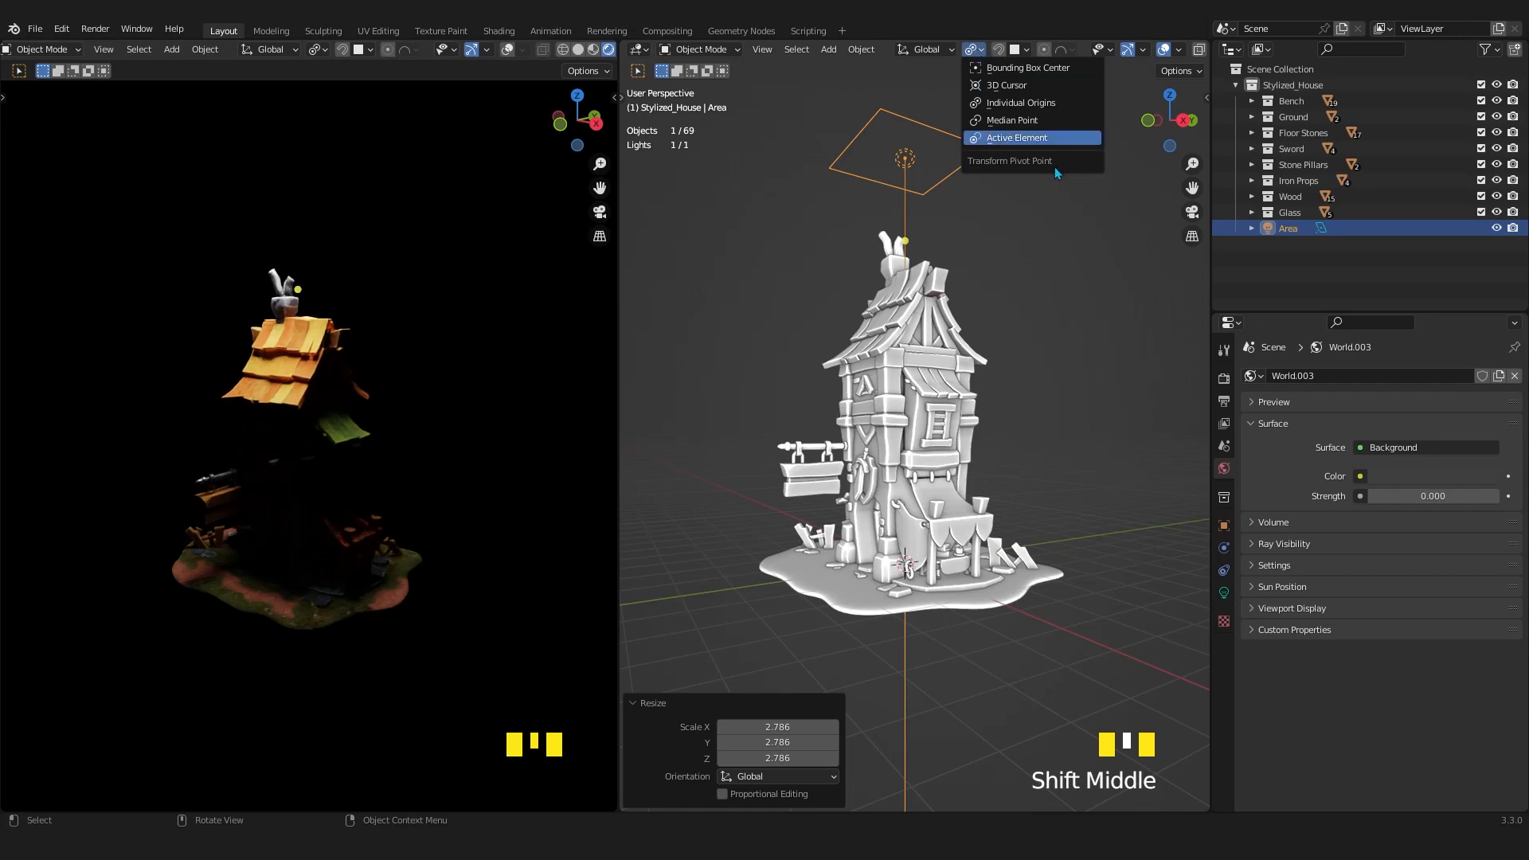
{"action": "left_click", "coordinate": [996, 86]}
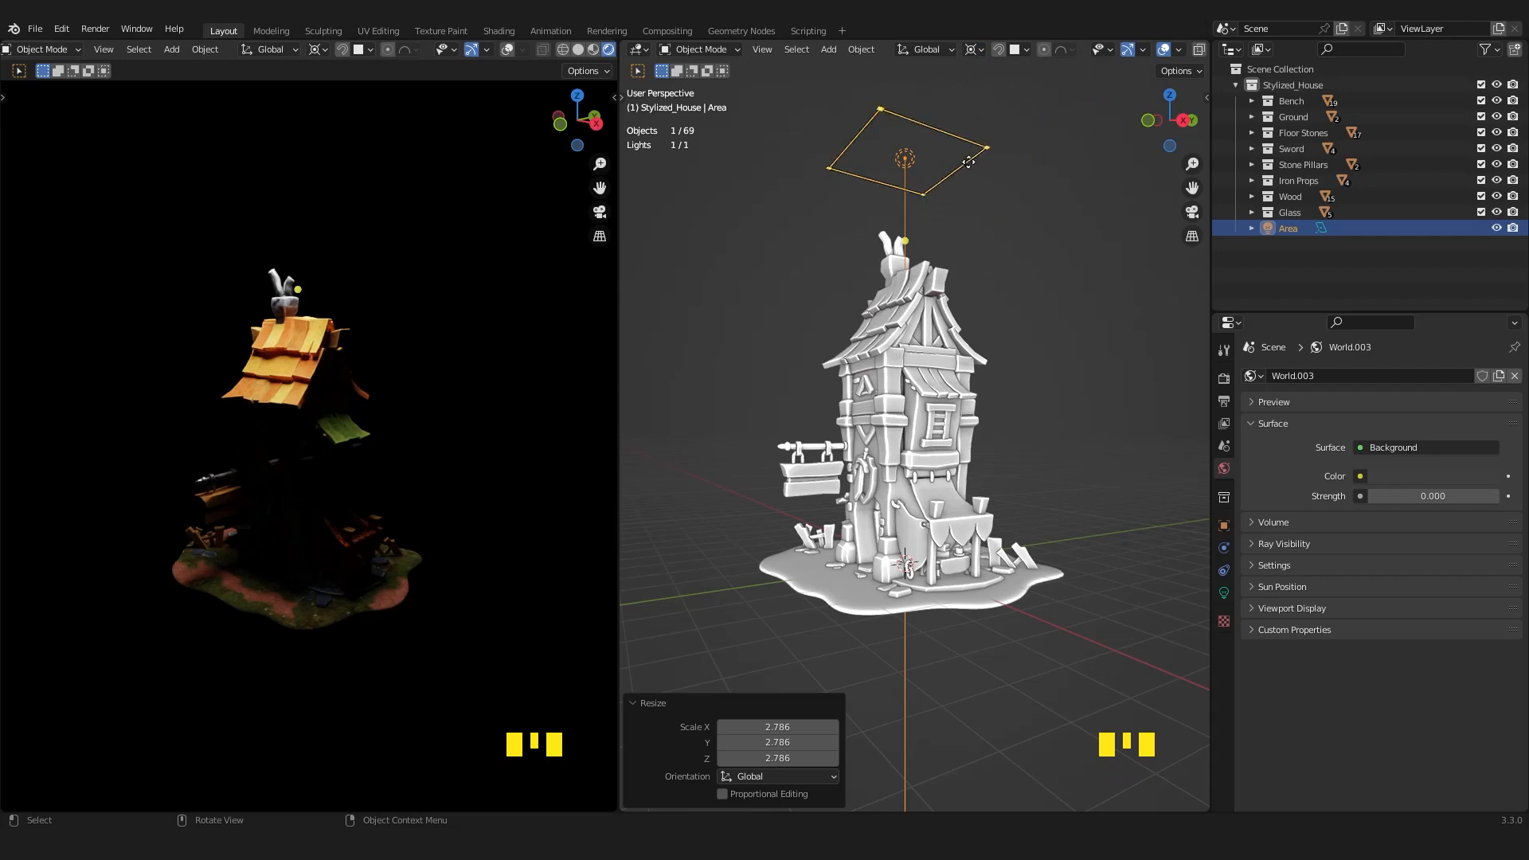
{"action": "key", "text": "r"}
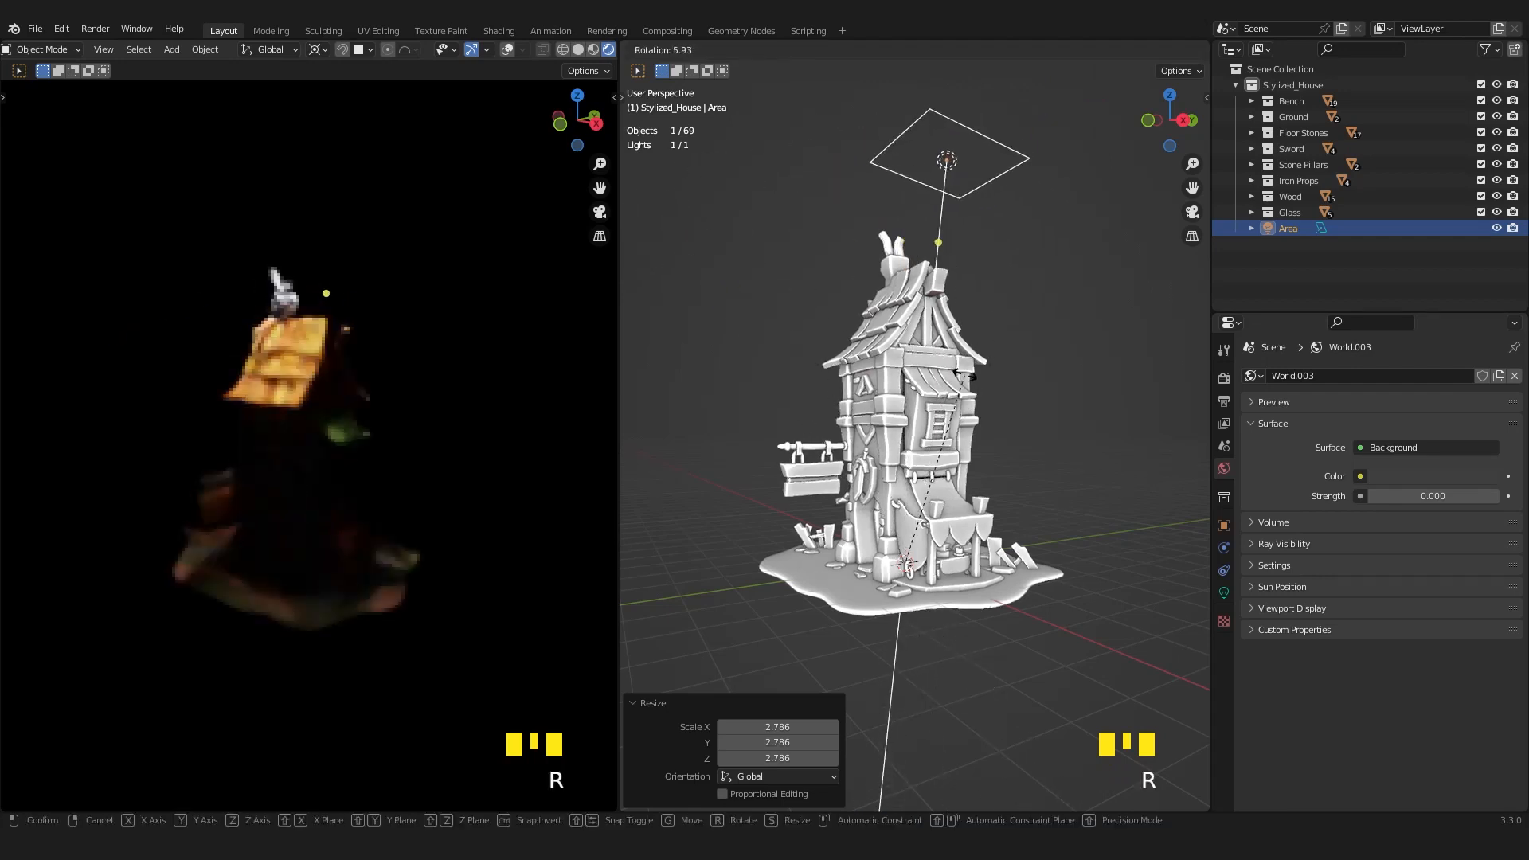
{"action": "right_click", "coordinate": [928, 400]}
{"action": "scroll", "coordinate": [928, 406], "scroll_direction": "down", "scroll_amount": 1}
{"action": "middle_click_drag", "start_coordinate": [928, 406], "coordinate": [927, 597]}
{"action": "scroll", "coordinate": [926, 603], "scroll_direction": "down", "scroll_amount": 2}
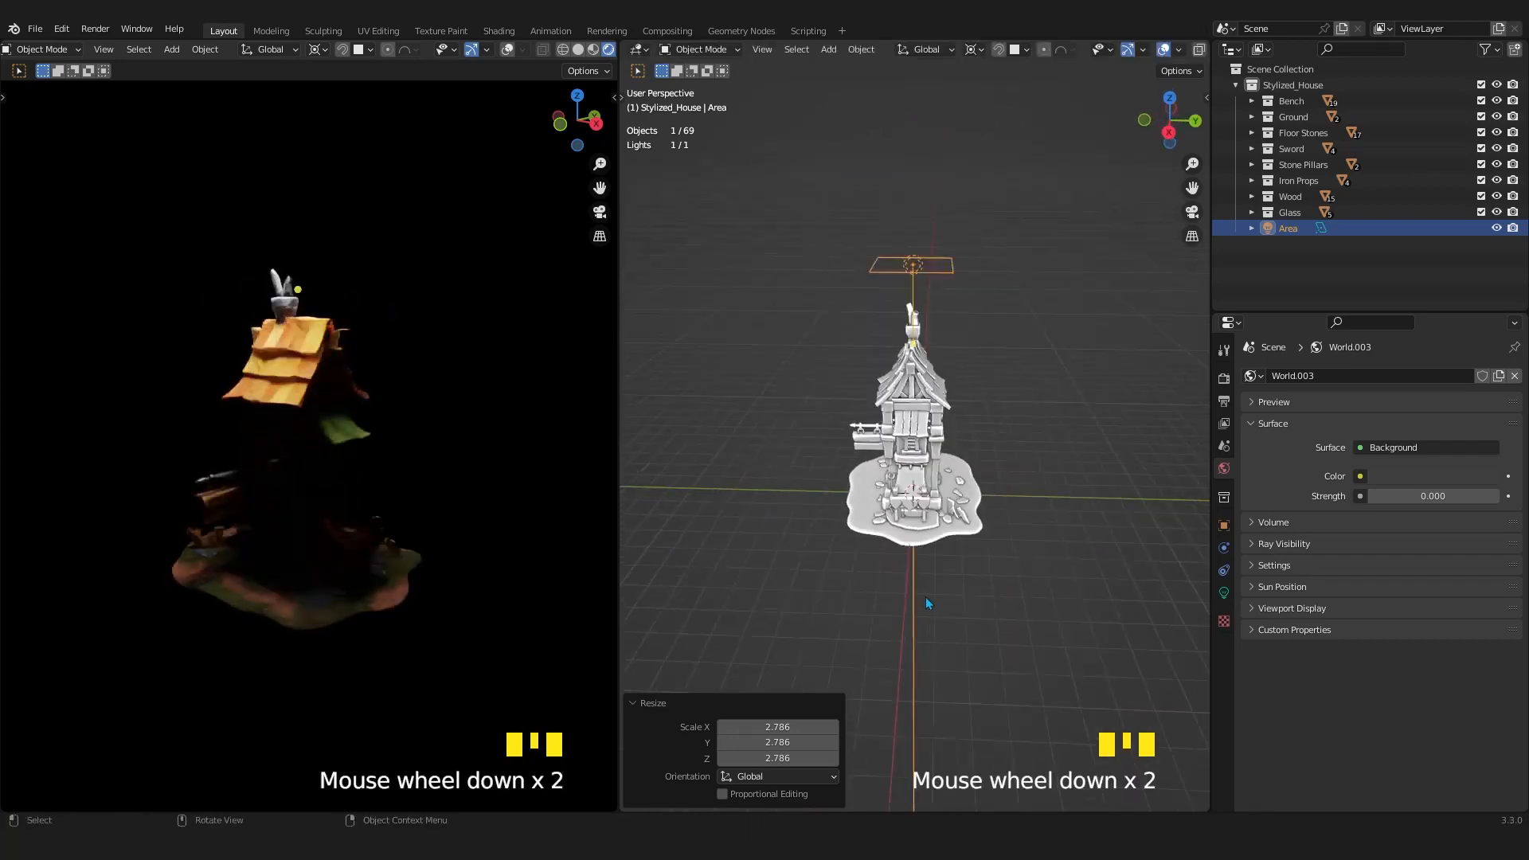
{"action": "scroll", "coordinate": [929, 602], "scroll_direction": "down", "scroll_amount": 1}
{"action": "key", "text": "KP_7"}
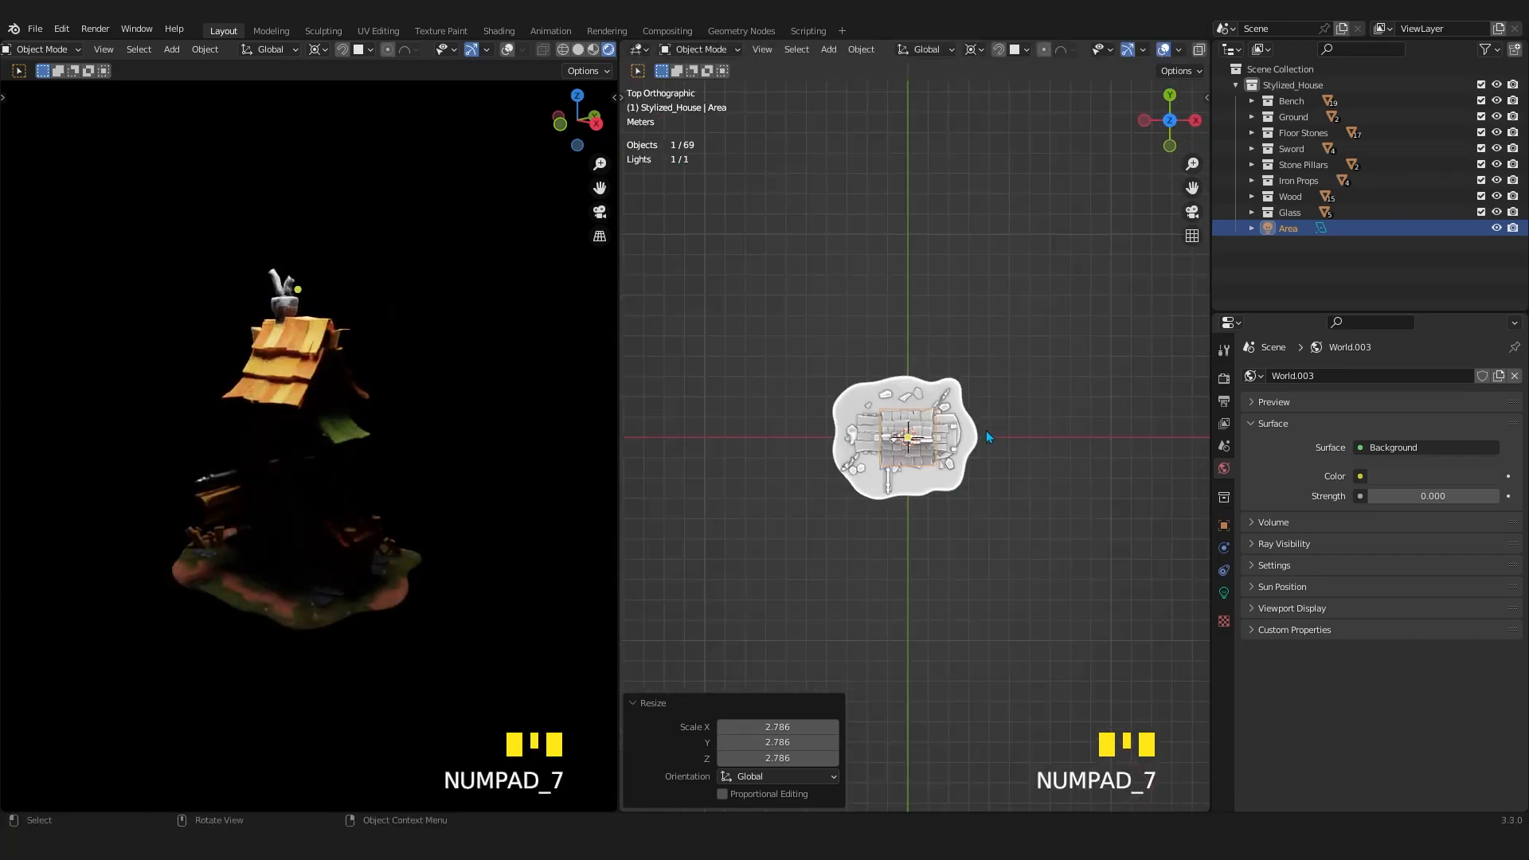
{"action": "key", "text": "g"}
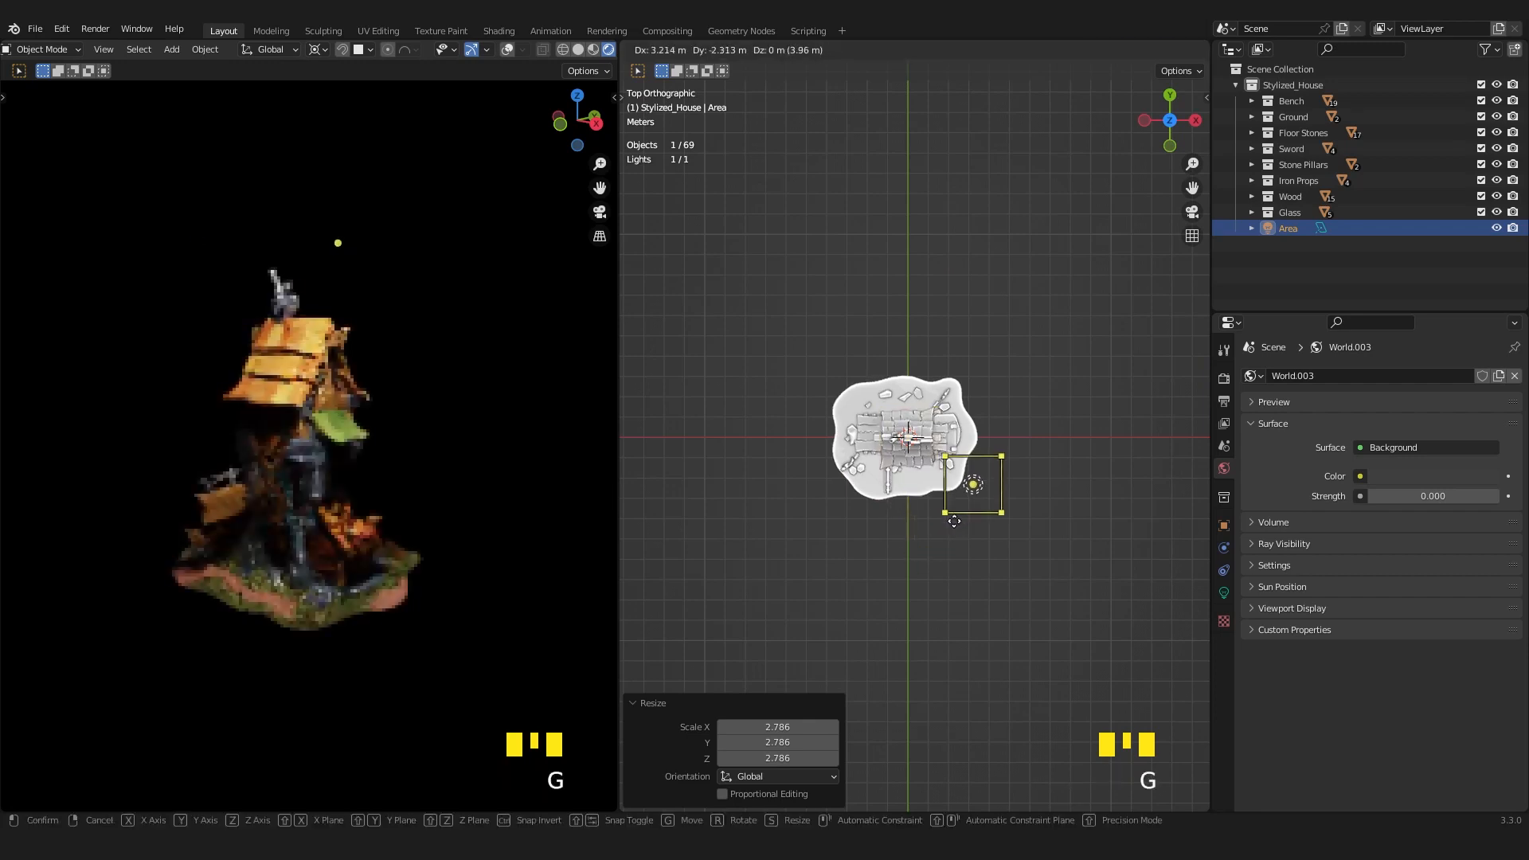
{"action": "right_click", "coordinate": [954, 520]}
Rotate the Area light 45° along the global X axis around the 3D cursor.
{"action": "key", "text": "r"}
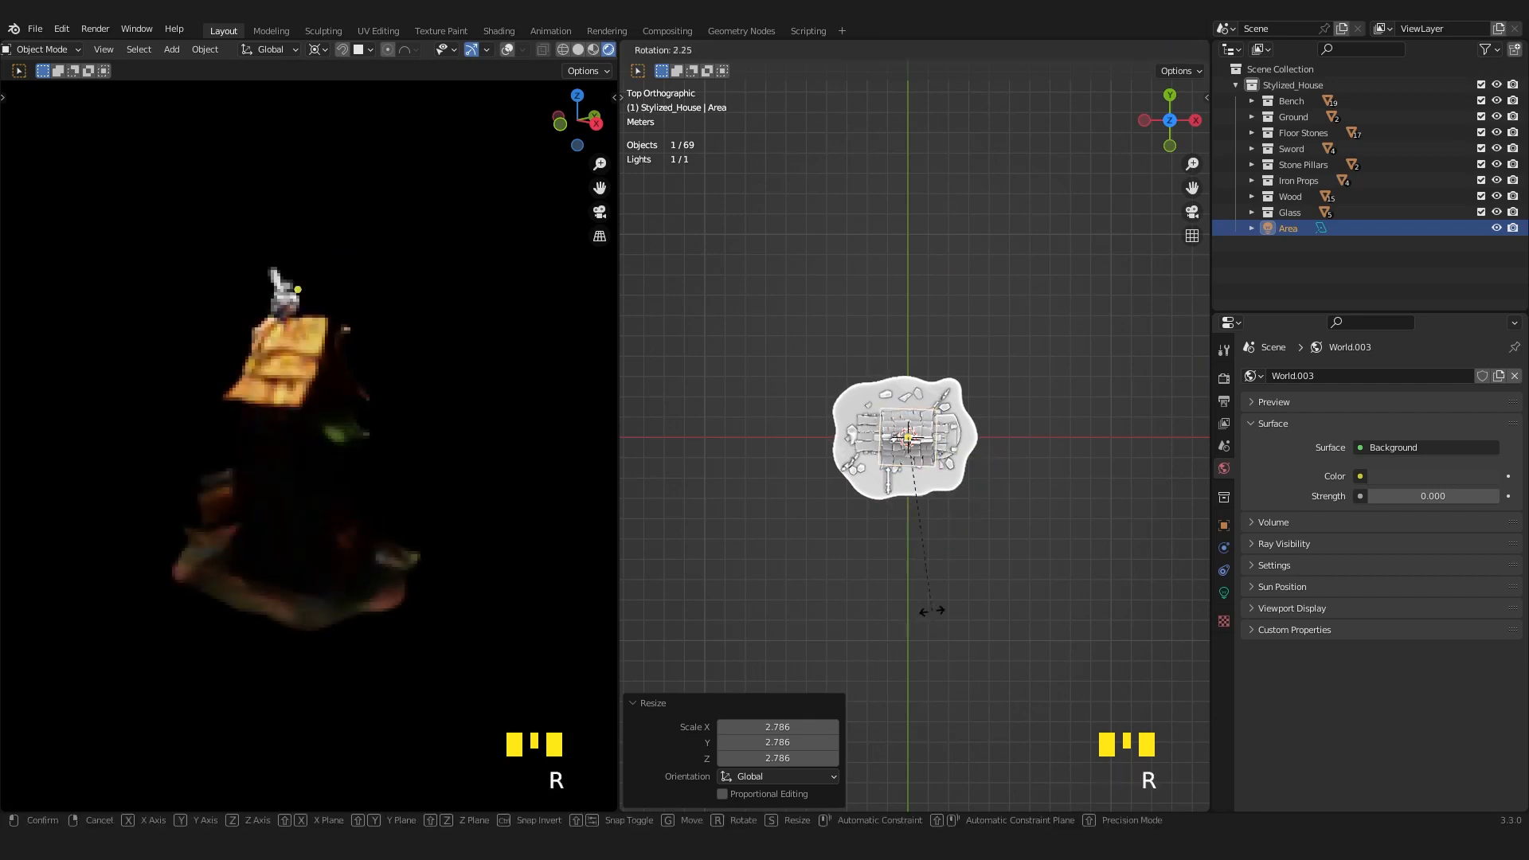
{"action": "key", "text": "x"}
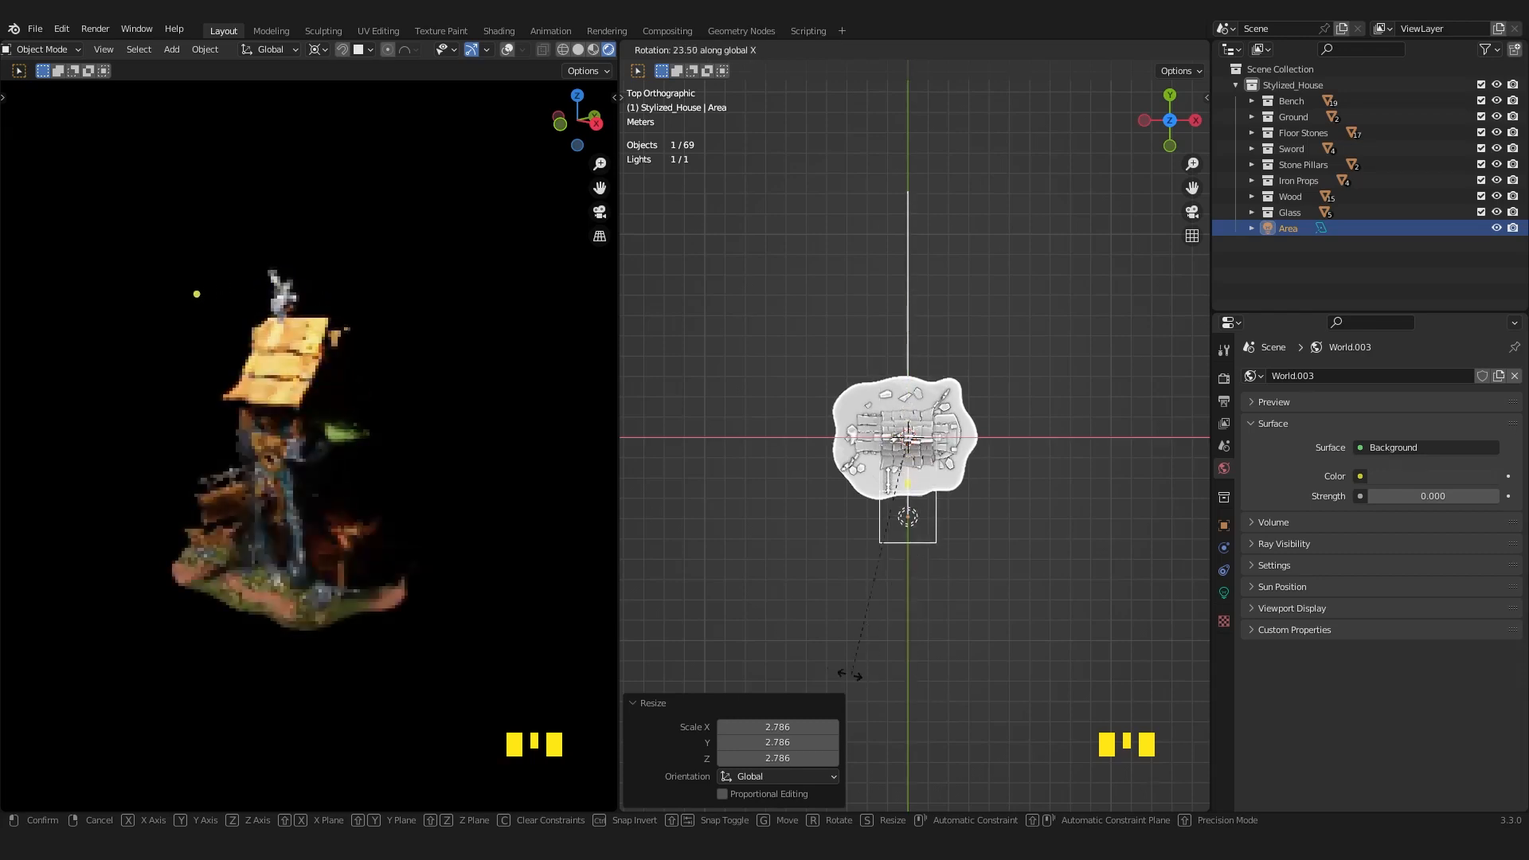
{"action": "left_click", "coordinate": [806, 654]}
{"action": "middle_click_drag", "start_coordinate": [806, 654], "coordinate": [810, 549]}
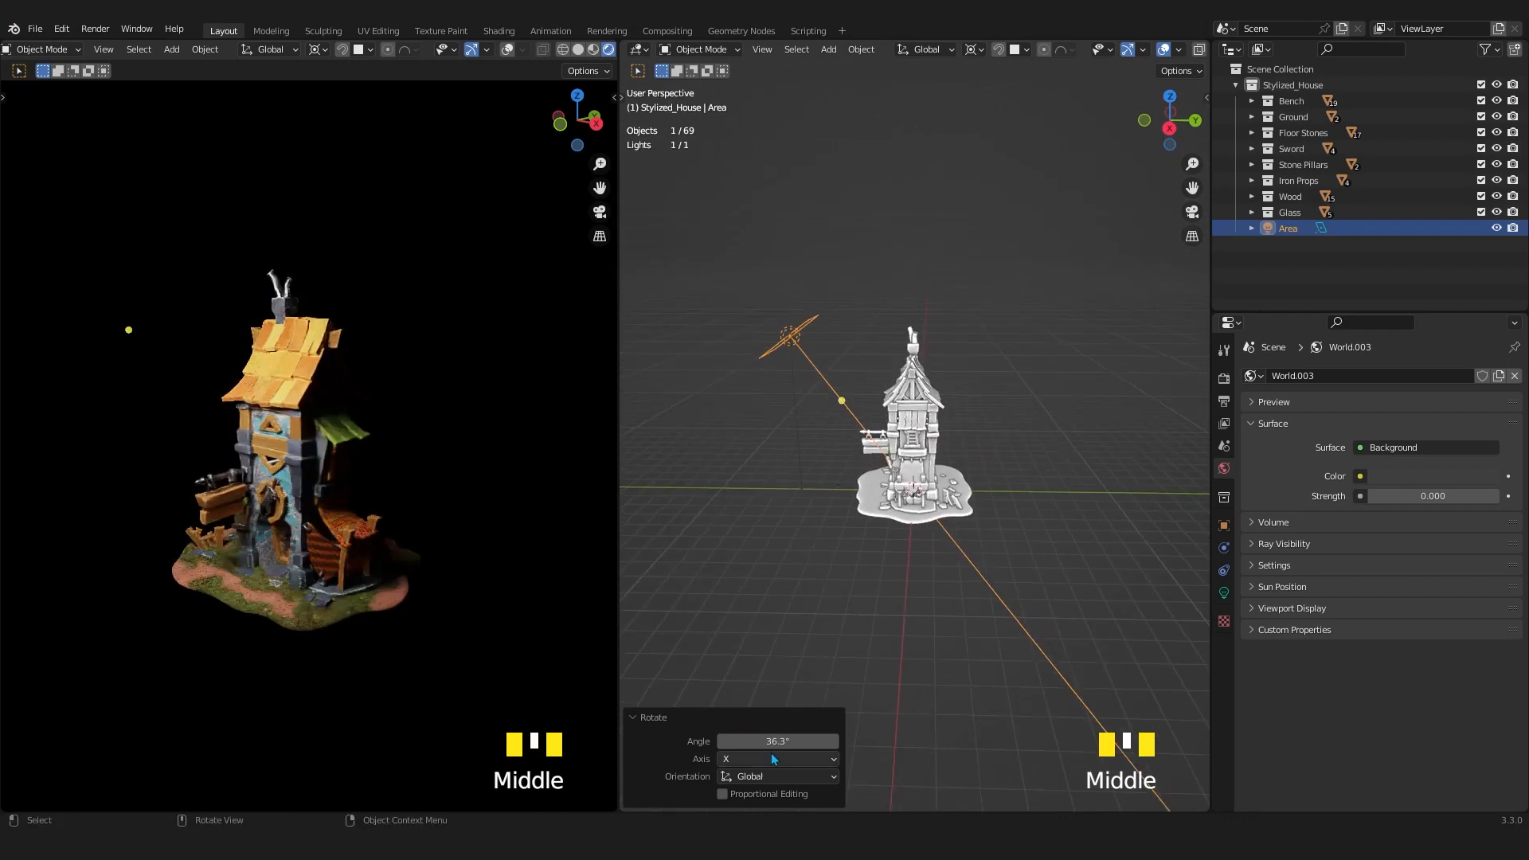
{"action": "left_click", "coordinate": [833, 741]}
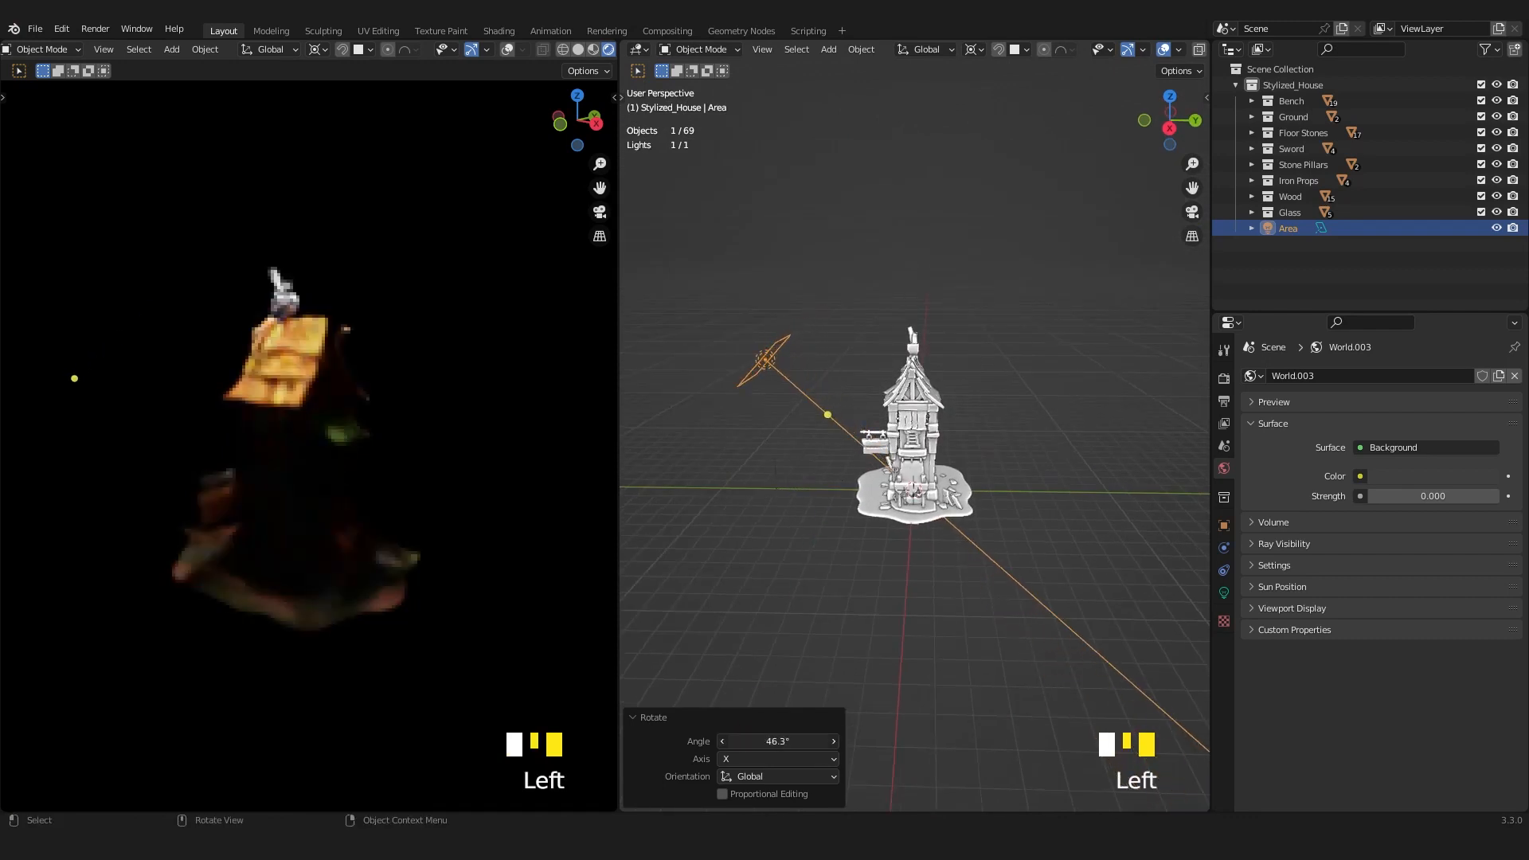
{"action": "left_click", "coordinate": [776, 742]}
{"action": "type", "text": "45"}
{"action": "key", "text": "Return"}
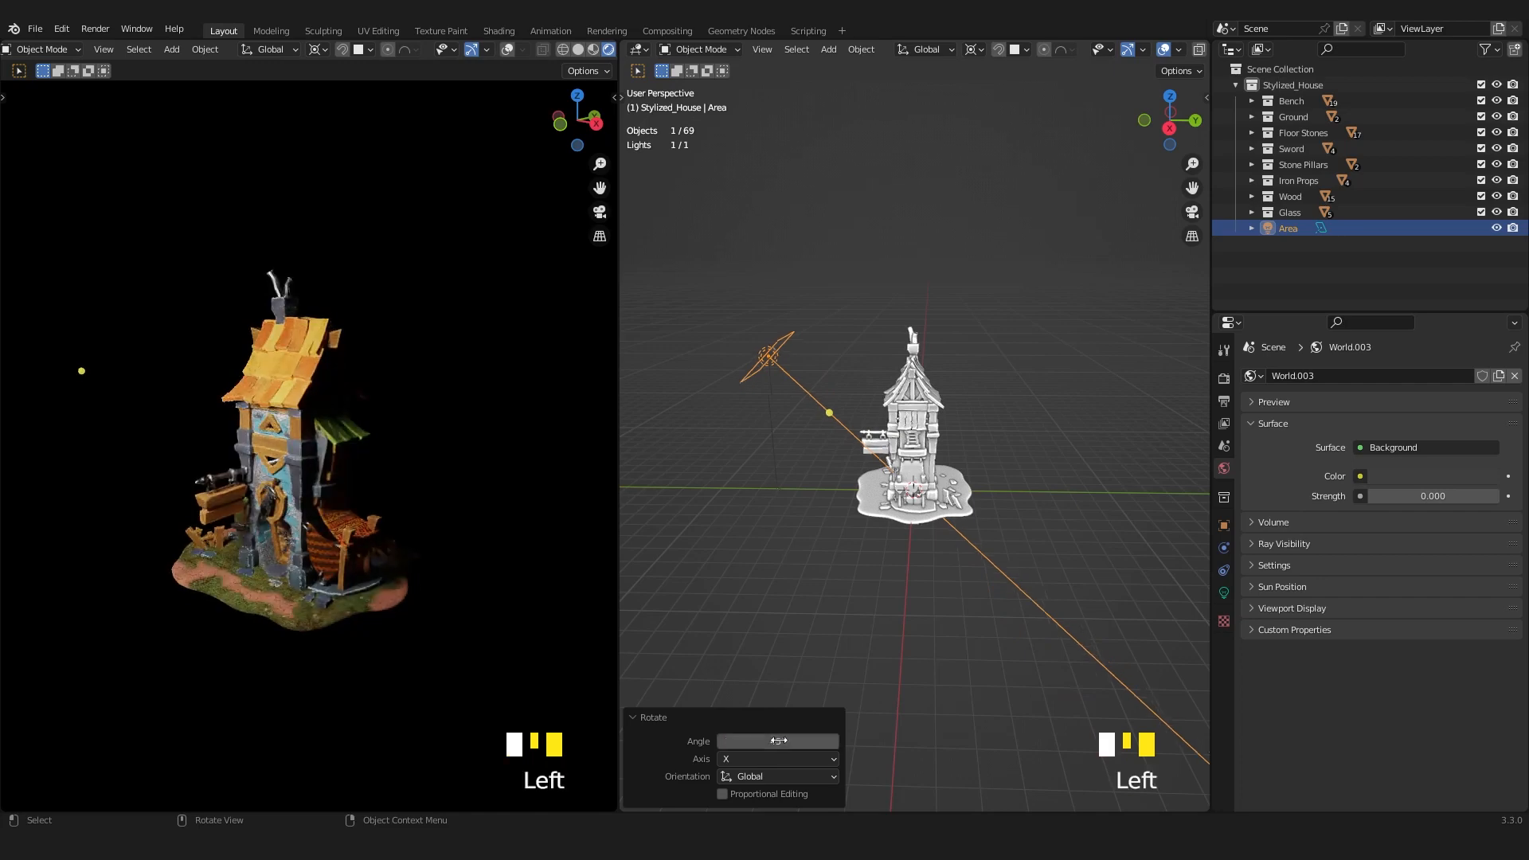
{"action": "scroll", "coordinate": [866, 541], "scroll_direction": "down", "scroll_amount": 2}
{"action": "middle_click_drag", "start_coordinate": [861, 536], "coordinate": [929, 594]}
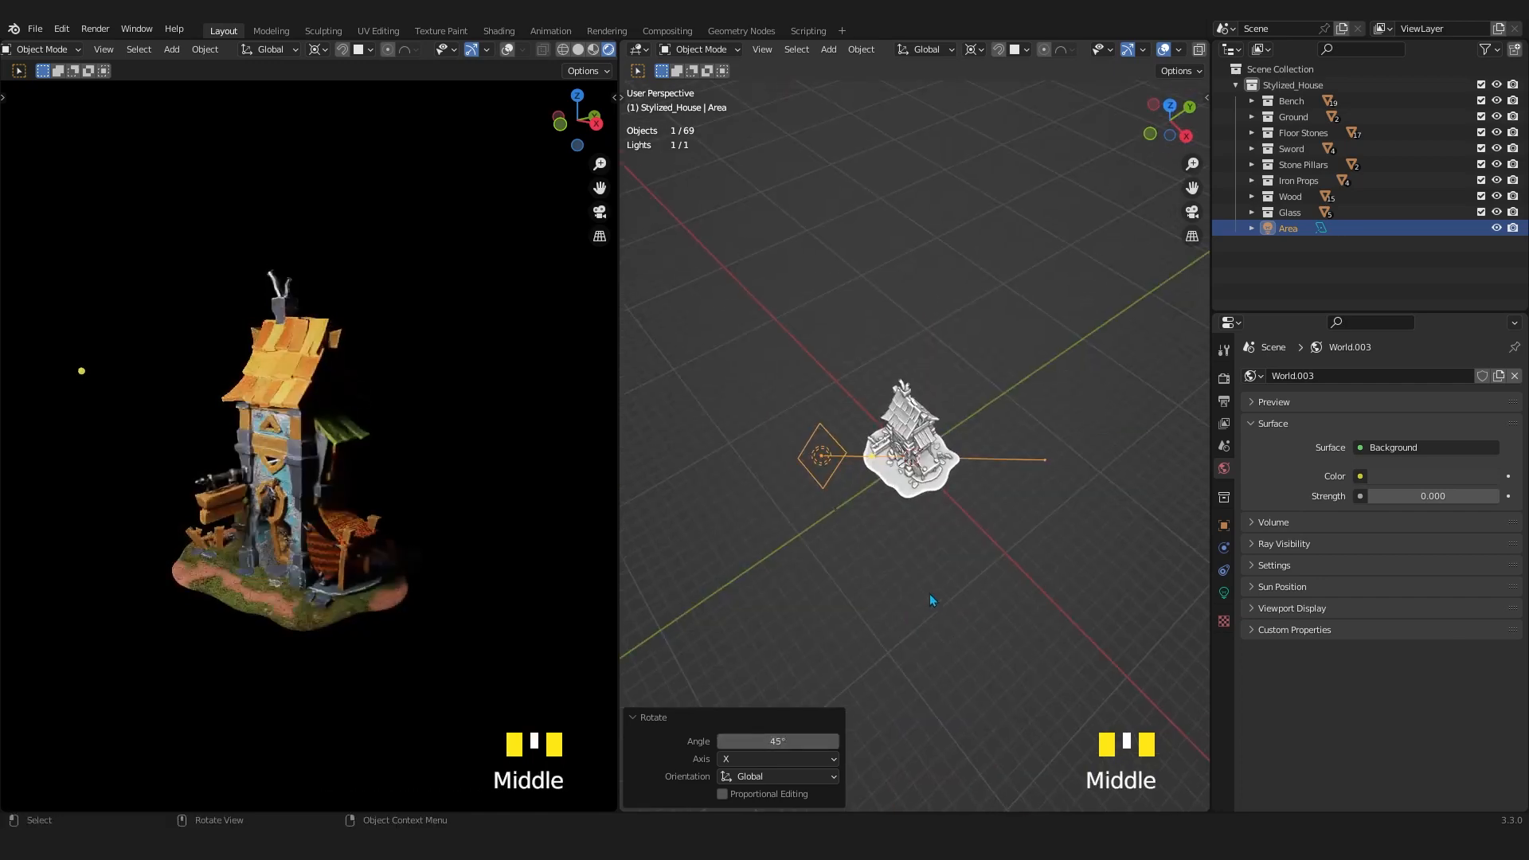
{"action": "key", "text": "KP_7"}
{"action": "scroll", "coordinate": [929, 583], "scroll_direction": "up", "scroll_amount": 2}
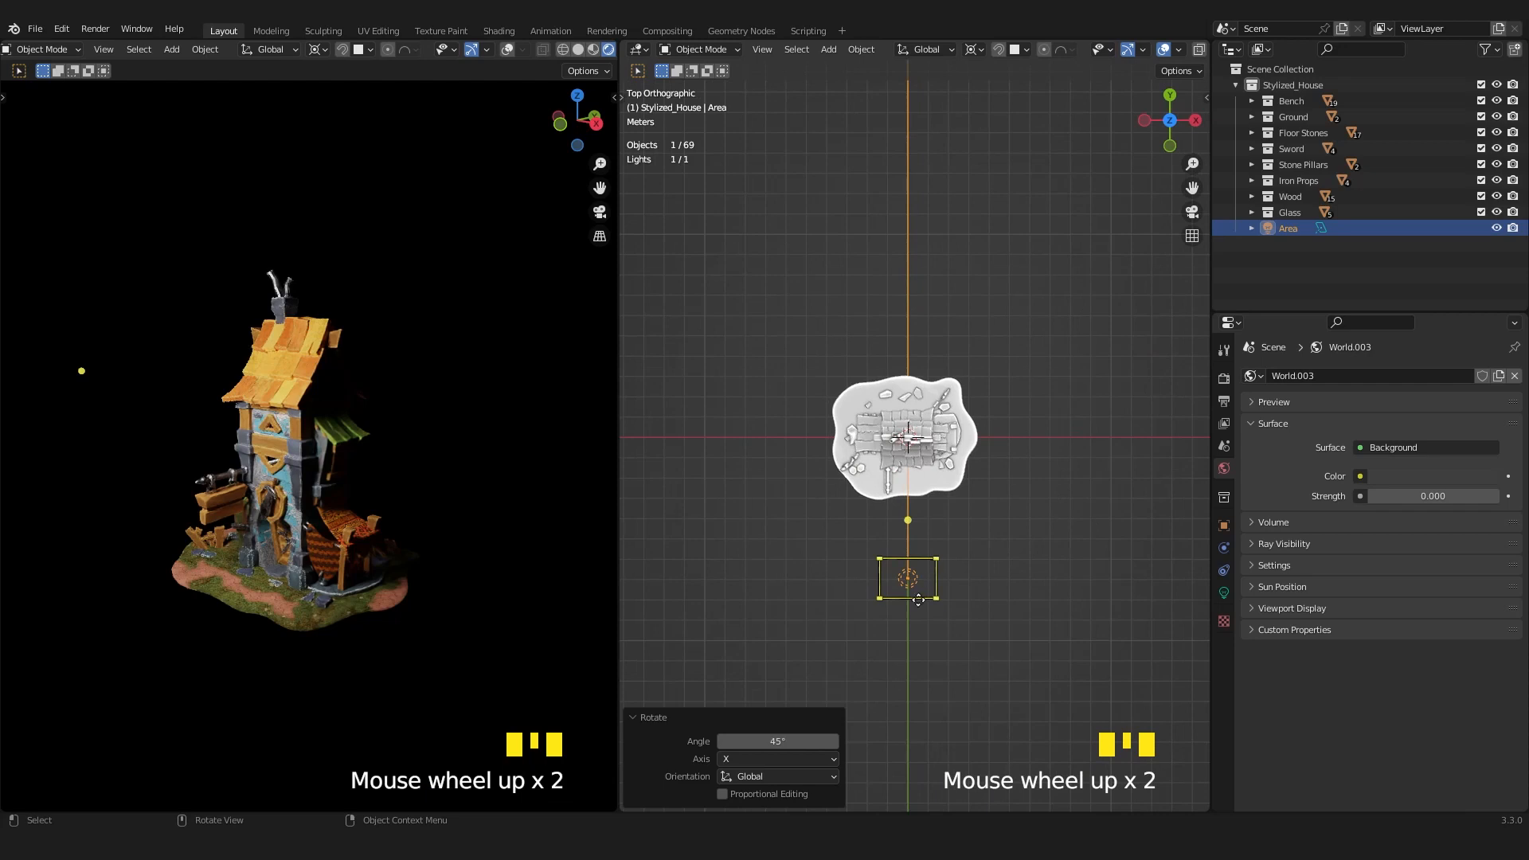
{"action": "key", "text": "r"}
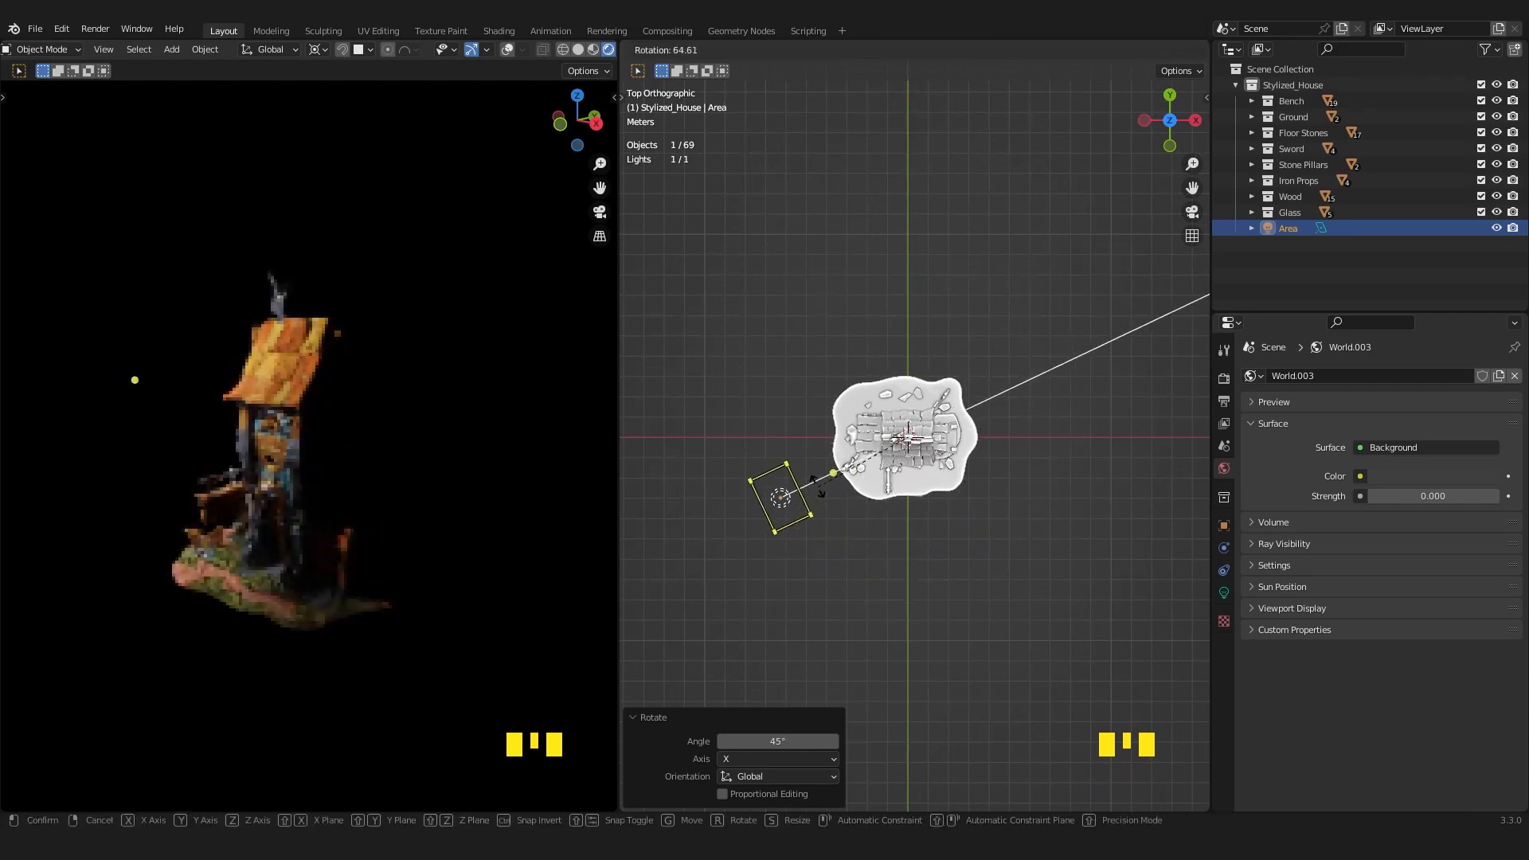
{"action": "key", "text": "Escape"}
Frame the house closer in the Rendered viewport and swing the Area light around it by about -125° and back by about 133° in top view.
{"action": "scroll", "coordinate": [313, 502], "scroll_direction": "up", "scroll_amount": 2}
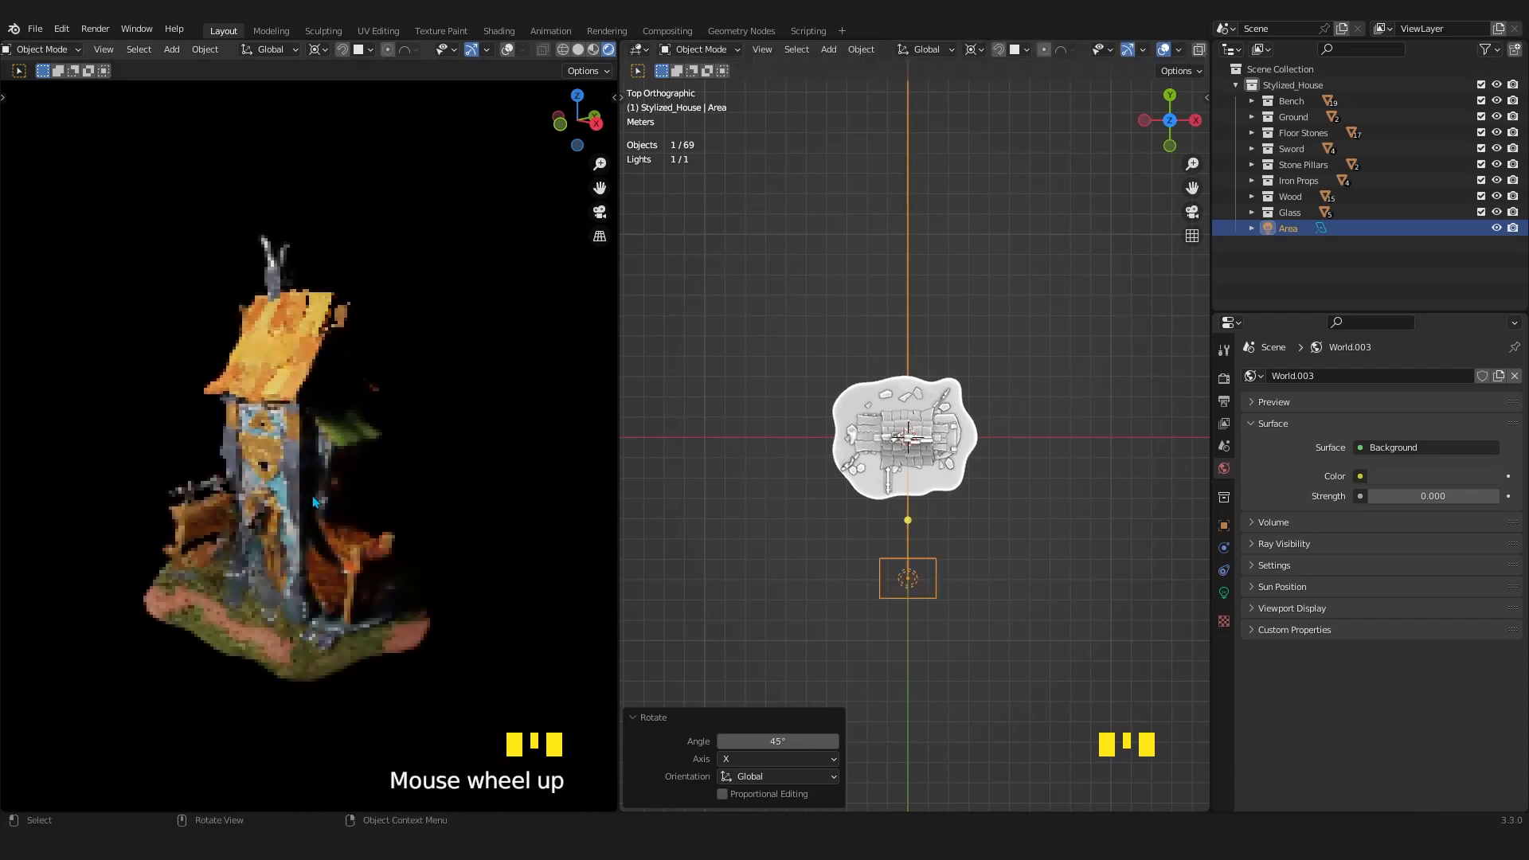
{"action": "middle_click_drag", "start_coordinate": [378, 495], "coordinate": [375, 473]}
{"action": "scroll", "coordinate": [376, 470], "scroll_direction": "down", "scroll_amount": 1}
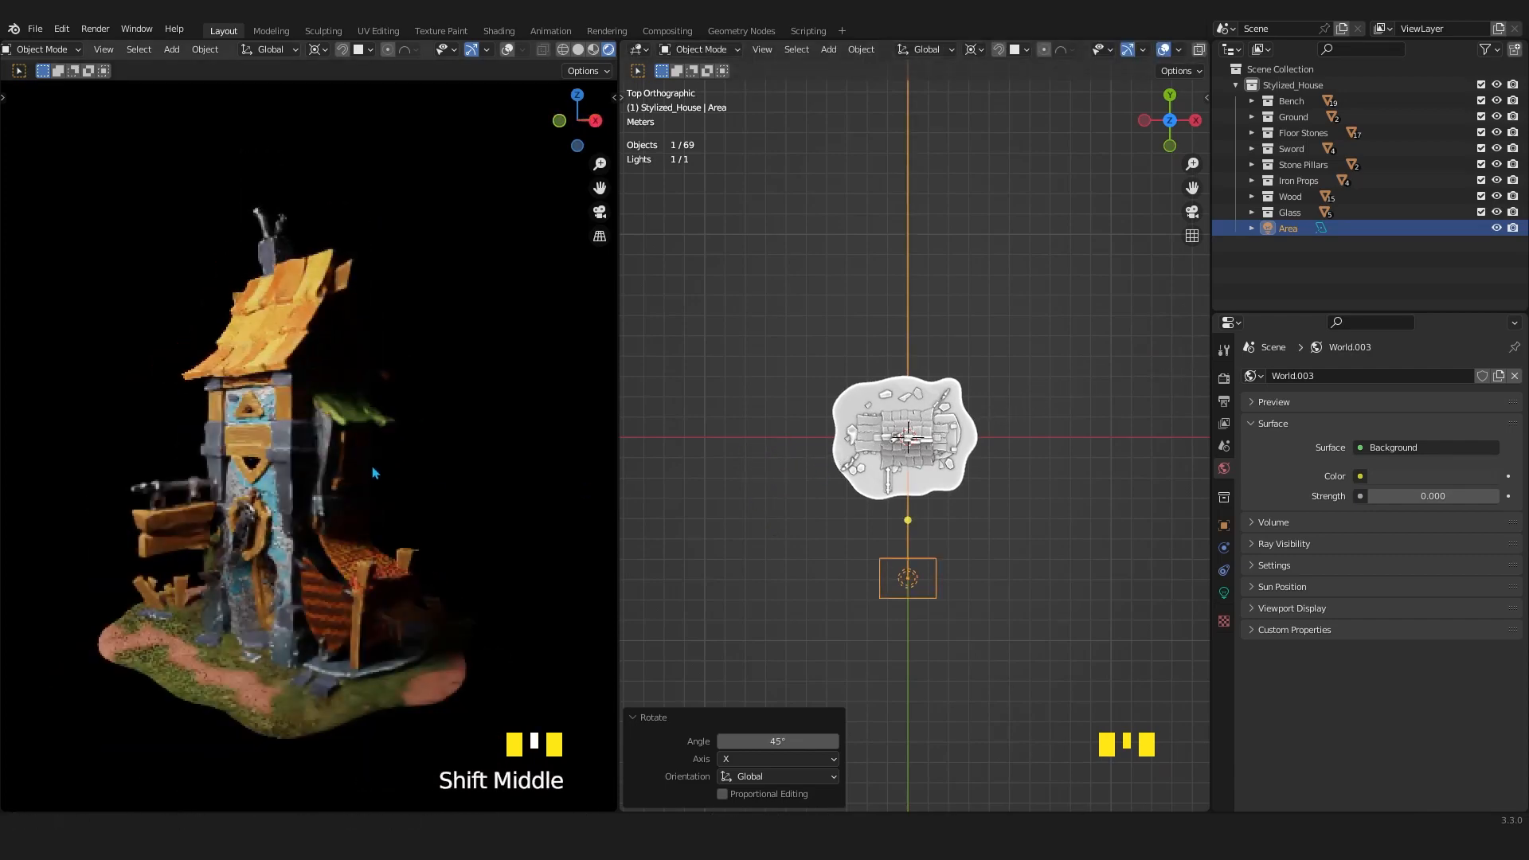
{"action": "key", "text": "r"}
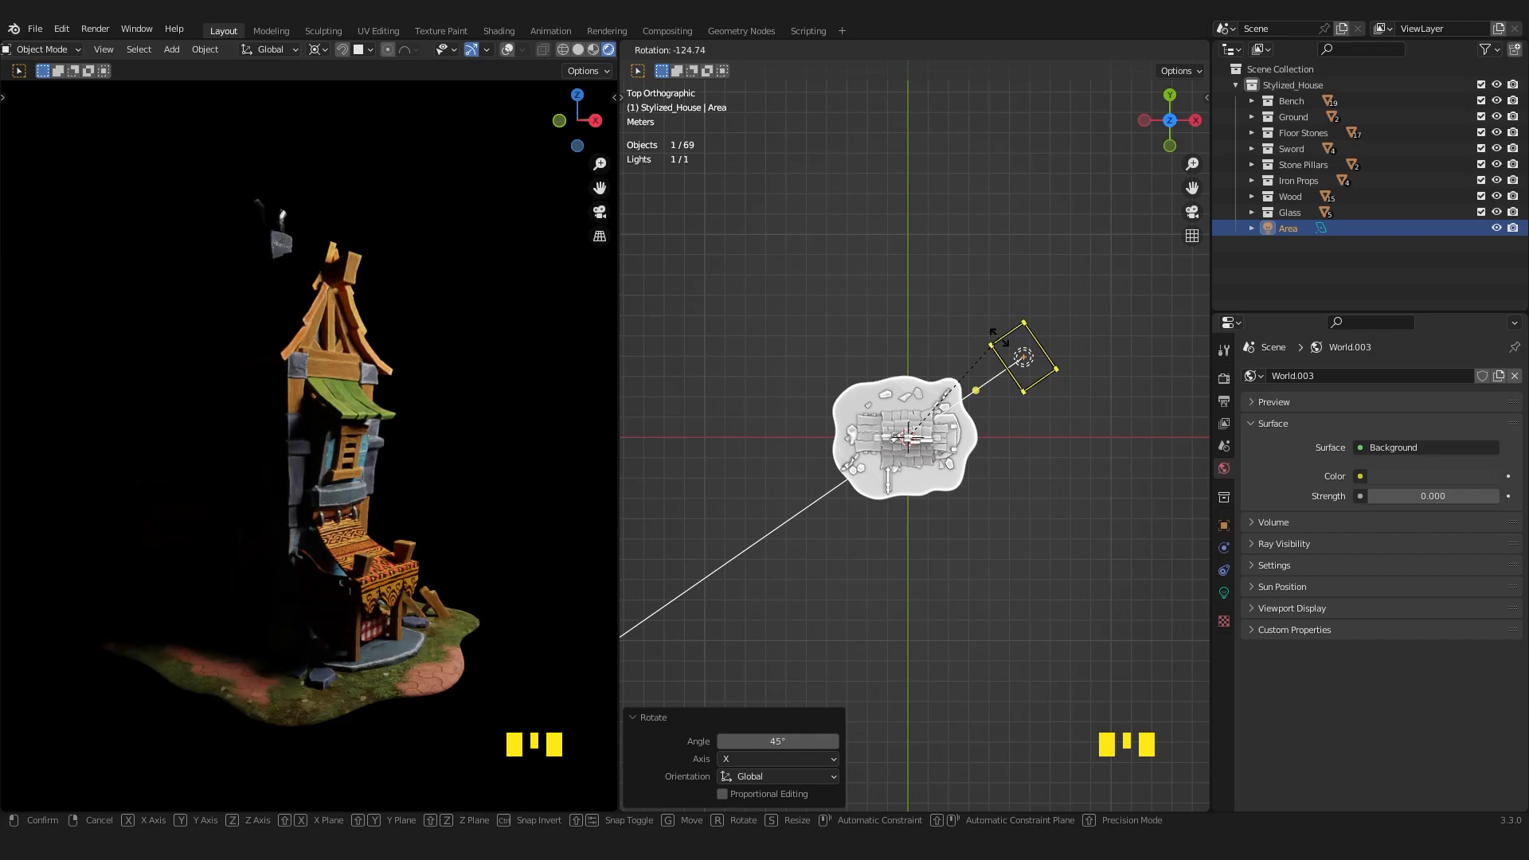
{"action": "left_click", "coordinate": [999, 344]}
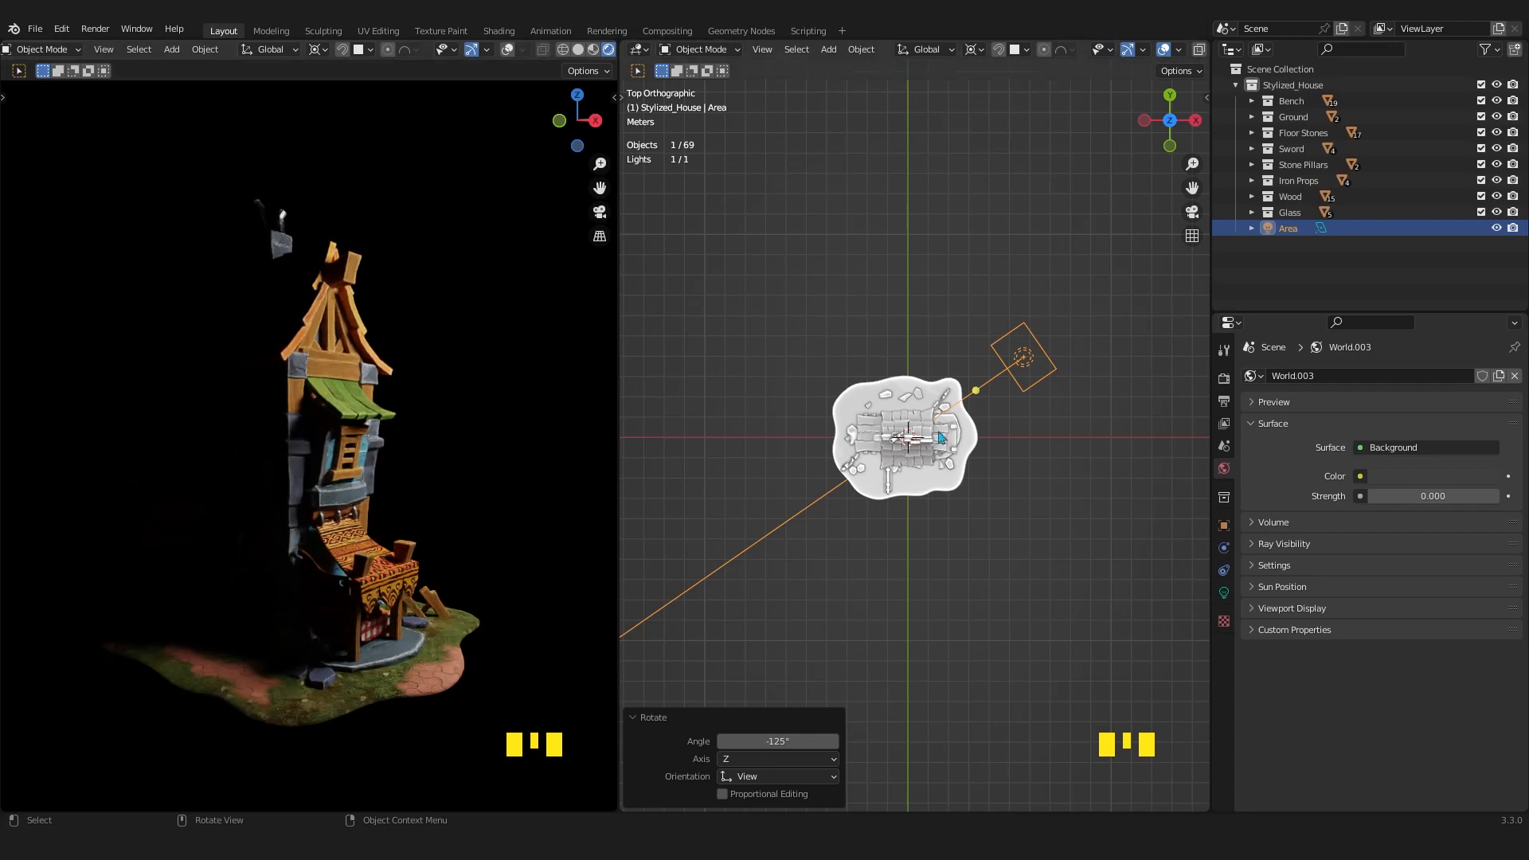
{"action": "key", "text": "r"}
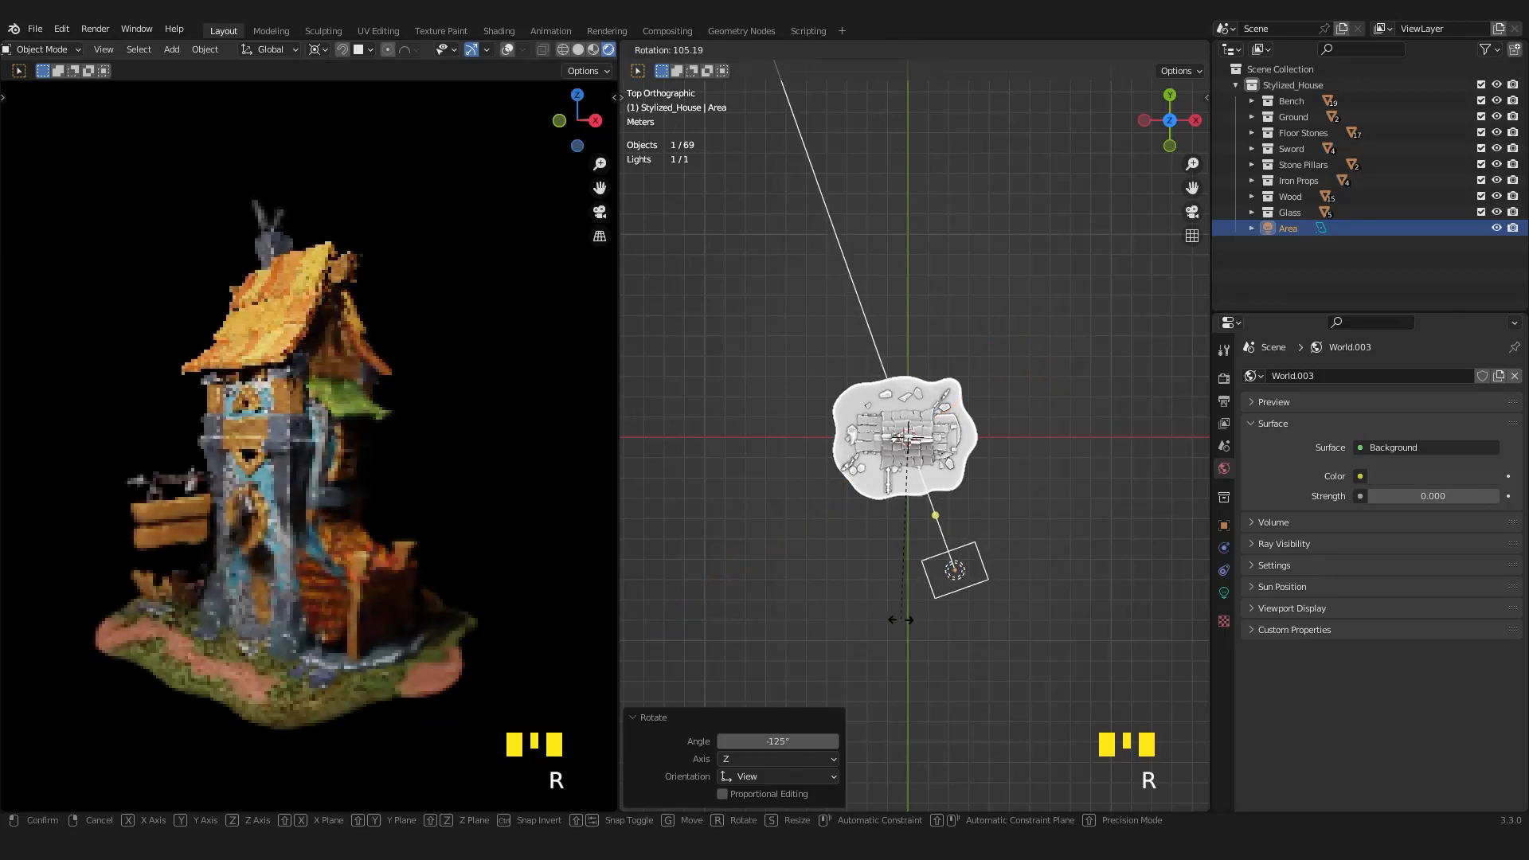
{"action": "left_click", "coordinate": [813, 595]}
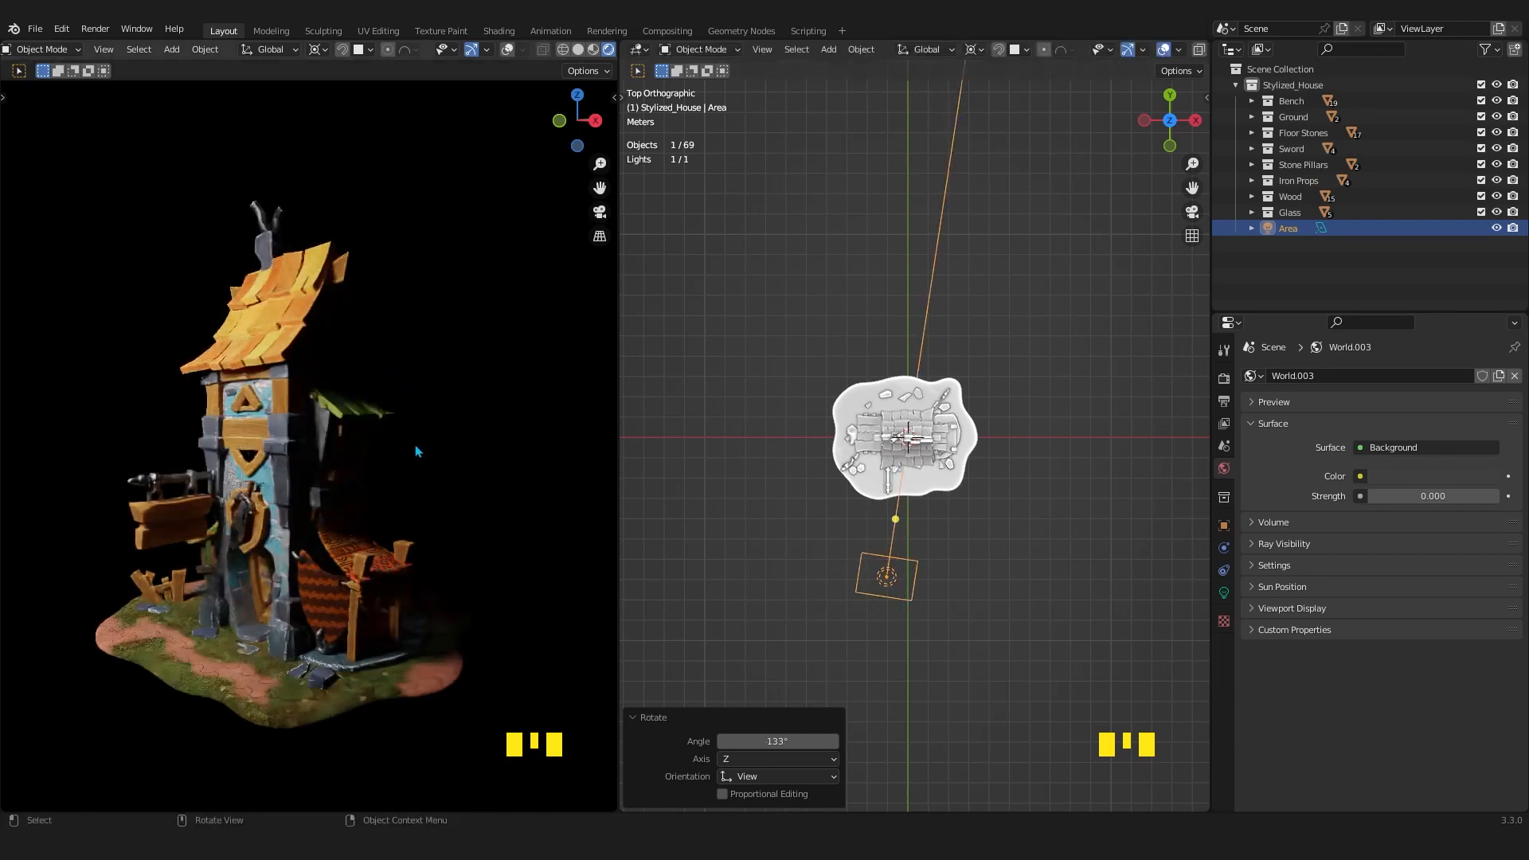
Rotate the Area light about -36.3° around the house in top view so it lights the front corner.
{"action": "scroll", "coordinate": [958, 608], "scroll_direction": "up", "scroll_amount": 1}
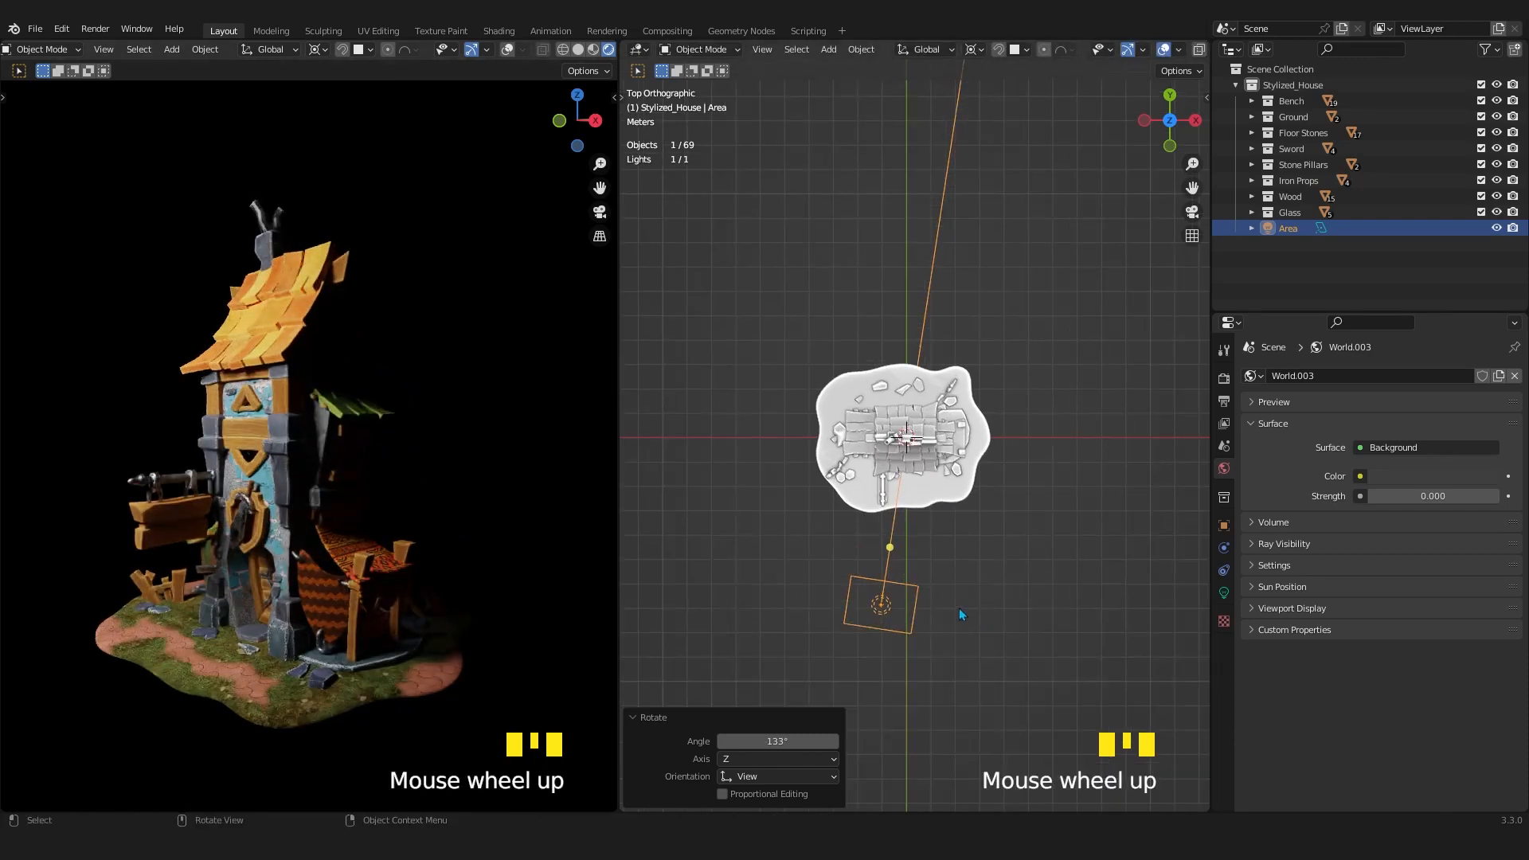
{"action": "middle_click_drag", "start_coordinate": [958, 608], "coordinate": [911, 556]}
{"action": "scroll", "coordinate": [925, 558], "scroll_direction": "up", "scroll_amount": 2}
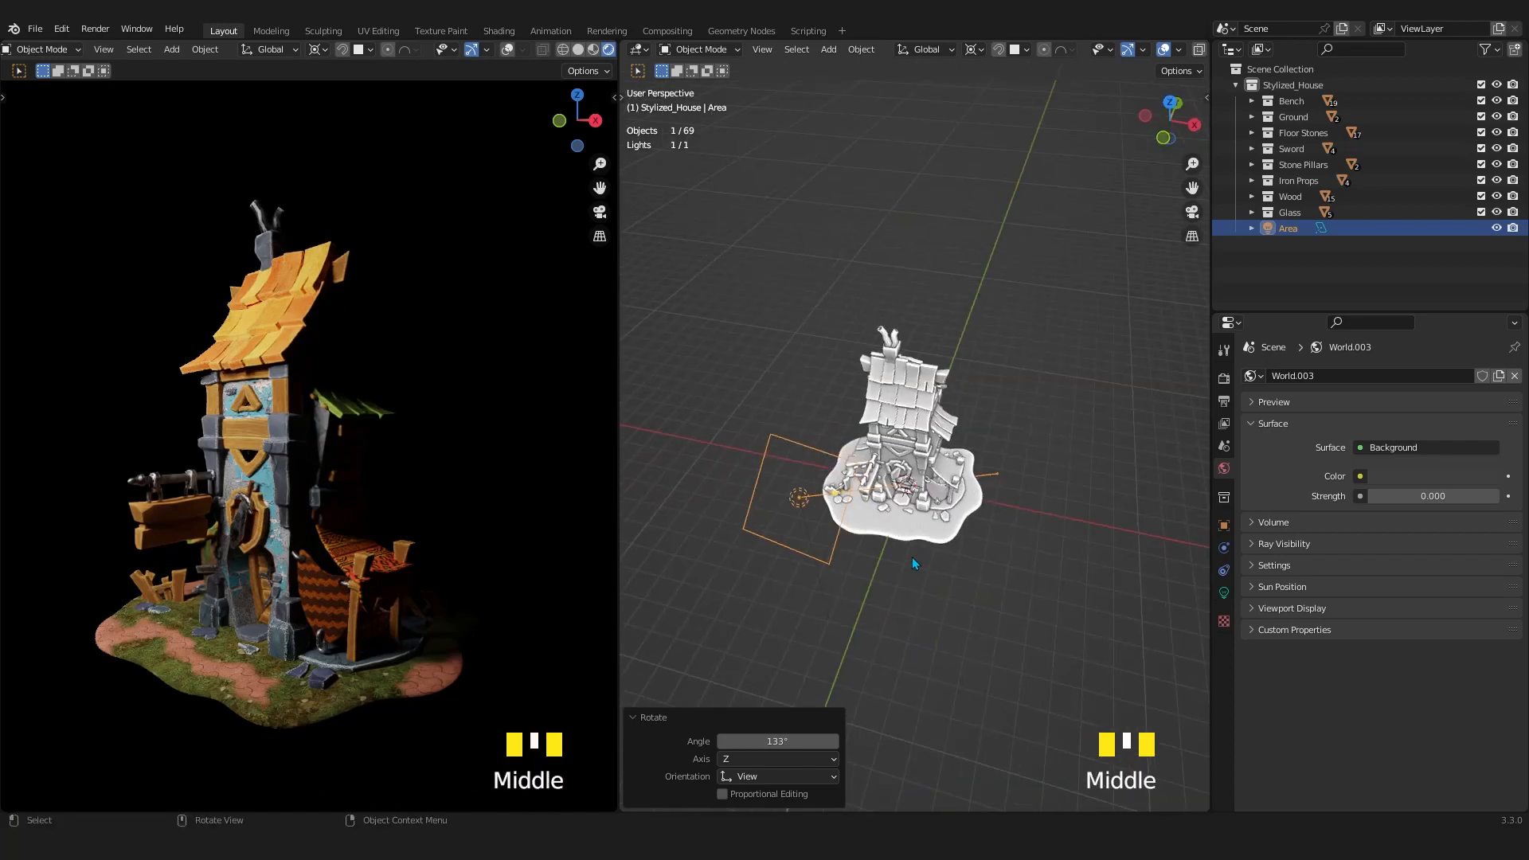
{"action": "key", "text": "KP_7"}
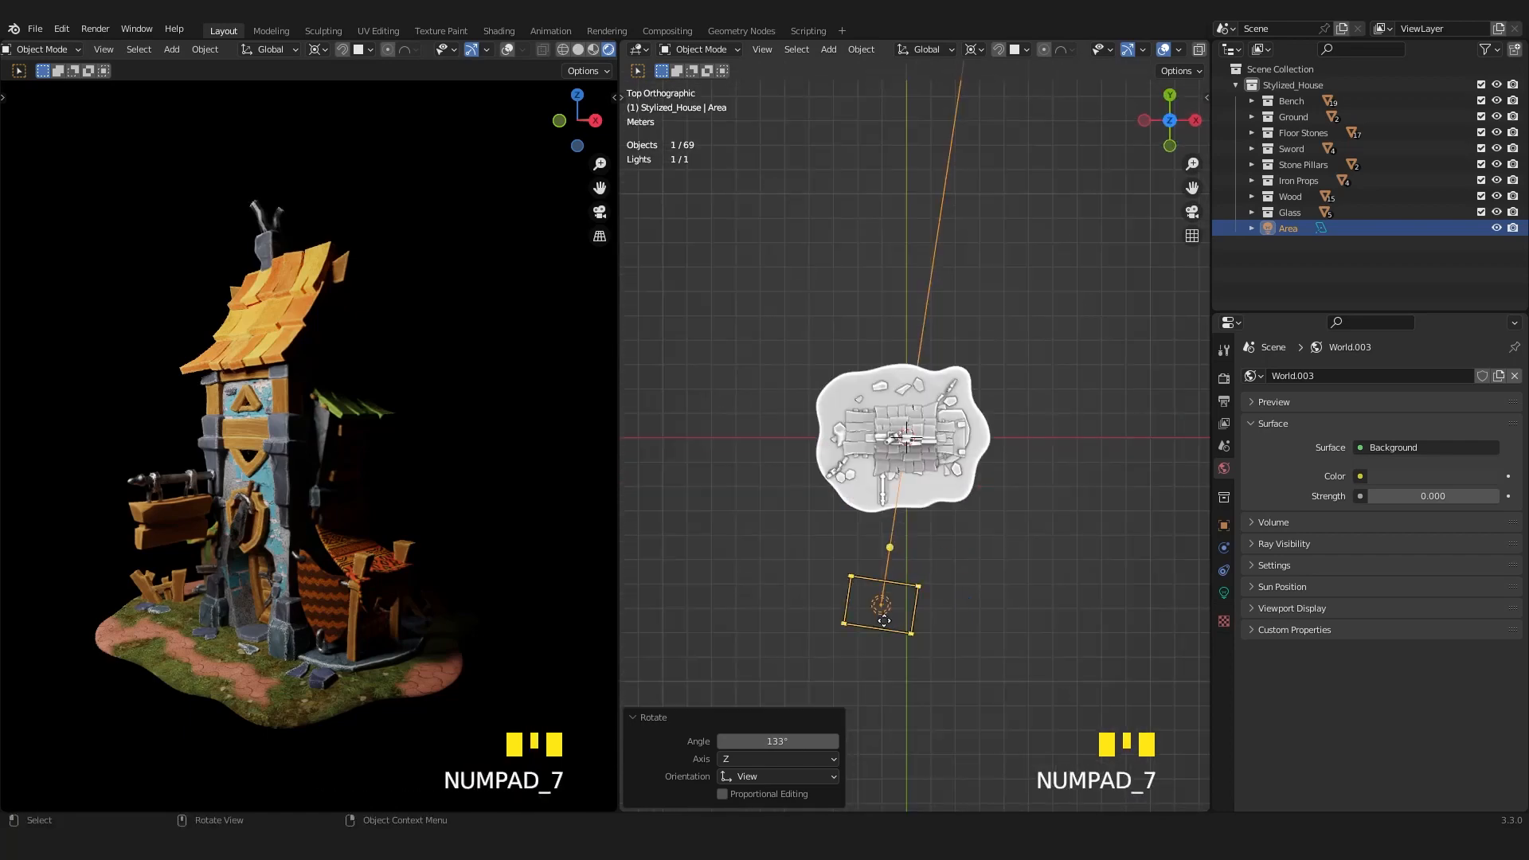
{"action": "key", "text": "r"}
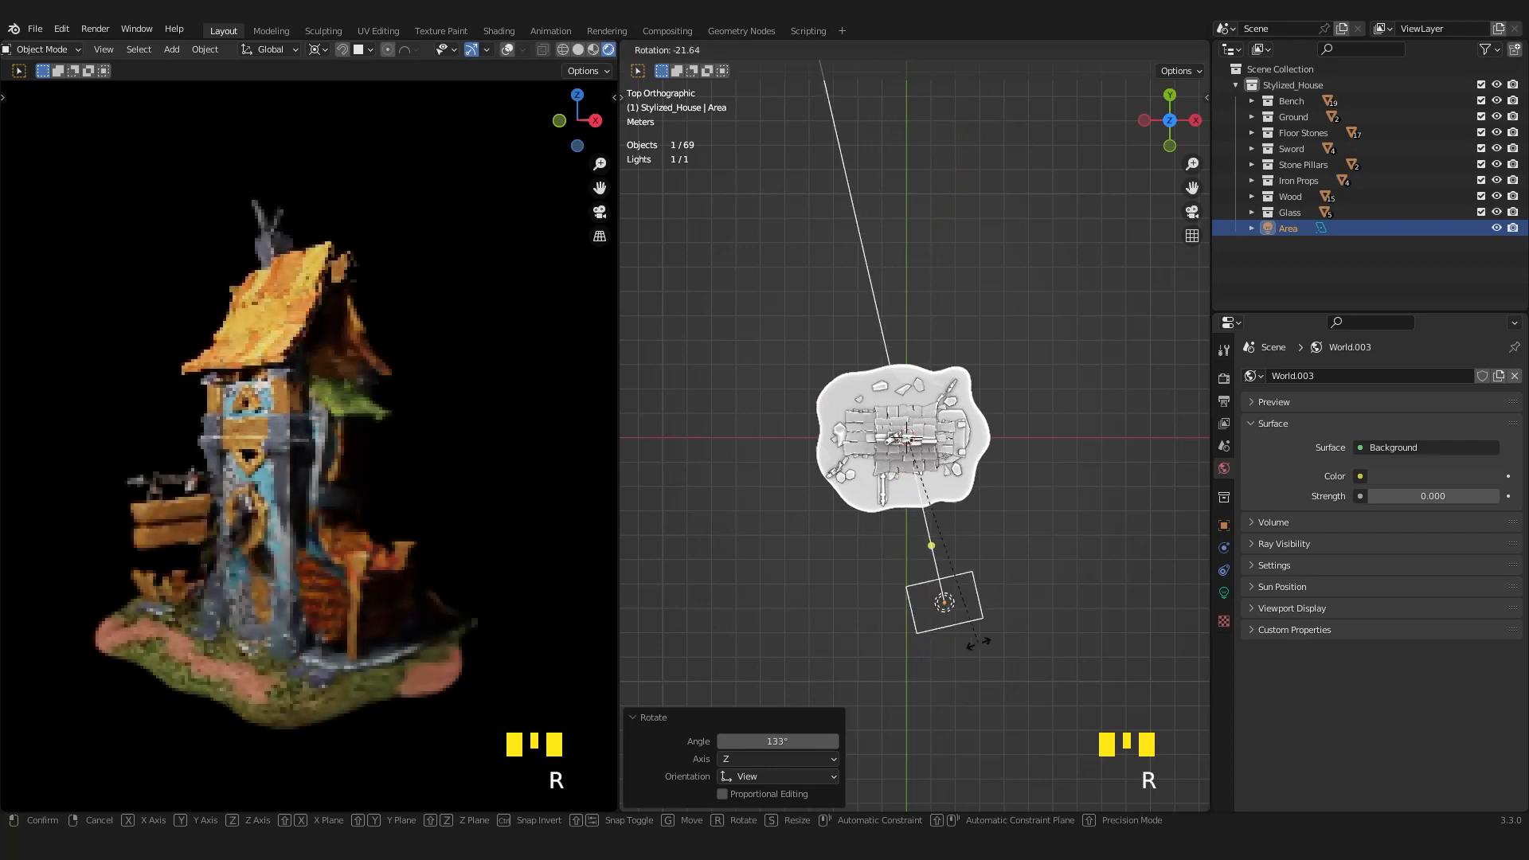
{"action": "left_click", "coordinate": [1028, 619]}
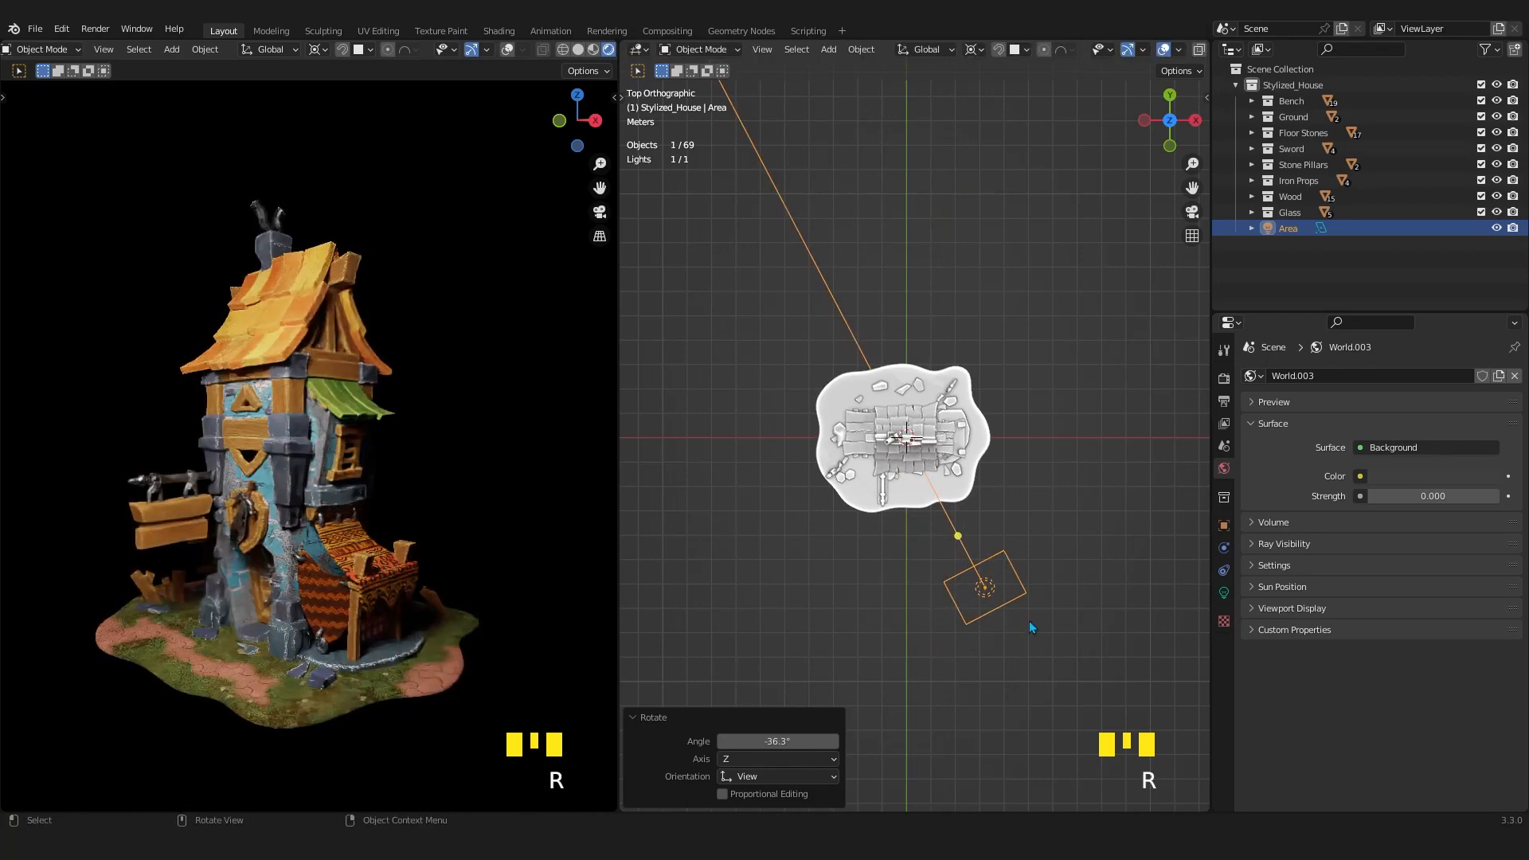
Examine the Area light's placement relative to the house from perspective and top views.
{"action": "middle_click_drag", "start_coordinate": [1028, 619], "coordinate": [994, 523]}
{"action": "key", "text": "KP_7"}
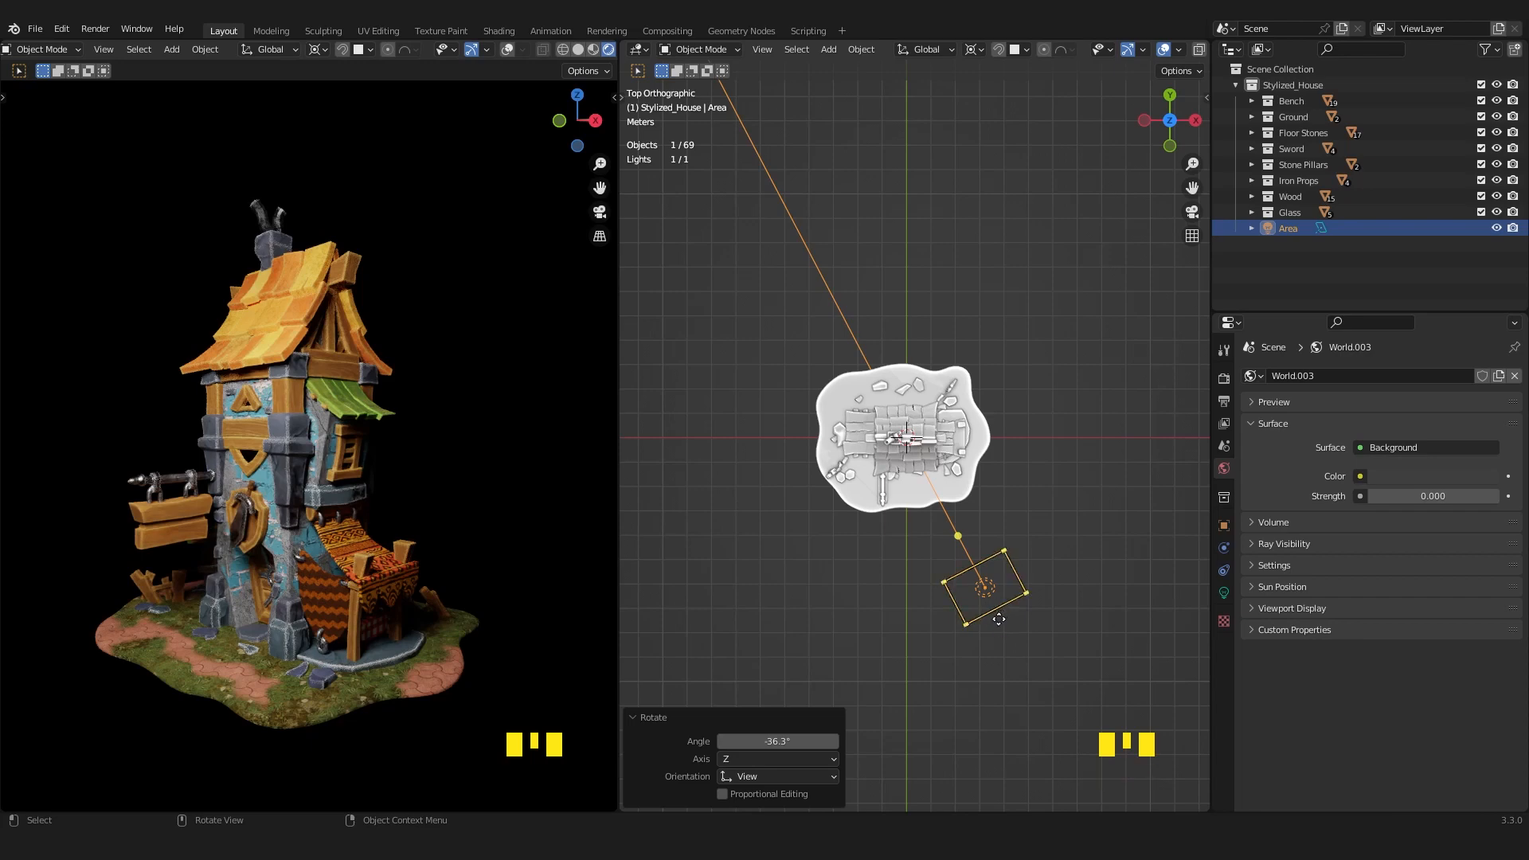
{"action": "middle_click_drag", "start_coordinate": [920, 622], "coordinate": [951, 496]}
{"action": "scroll", "coordinate": [955, 526], "scroll_direction": "up", "scroll_amount": 2}
{"action": "scroll", "coordinate": [953, 496], "scroll_direction": "up", "scroll_amount": 2}
{"action": "middle_click_drag", "start_coordinate": [946, 518], "coordinate": [905, 503]}
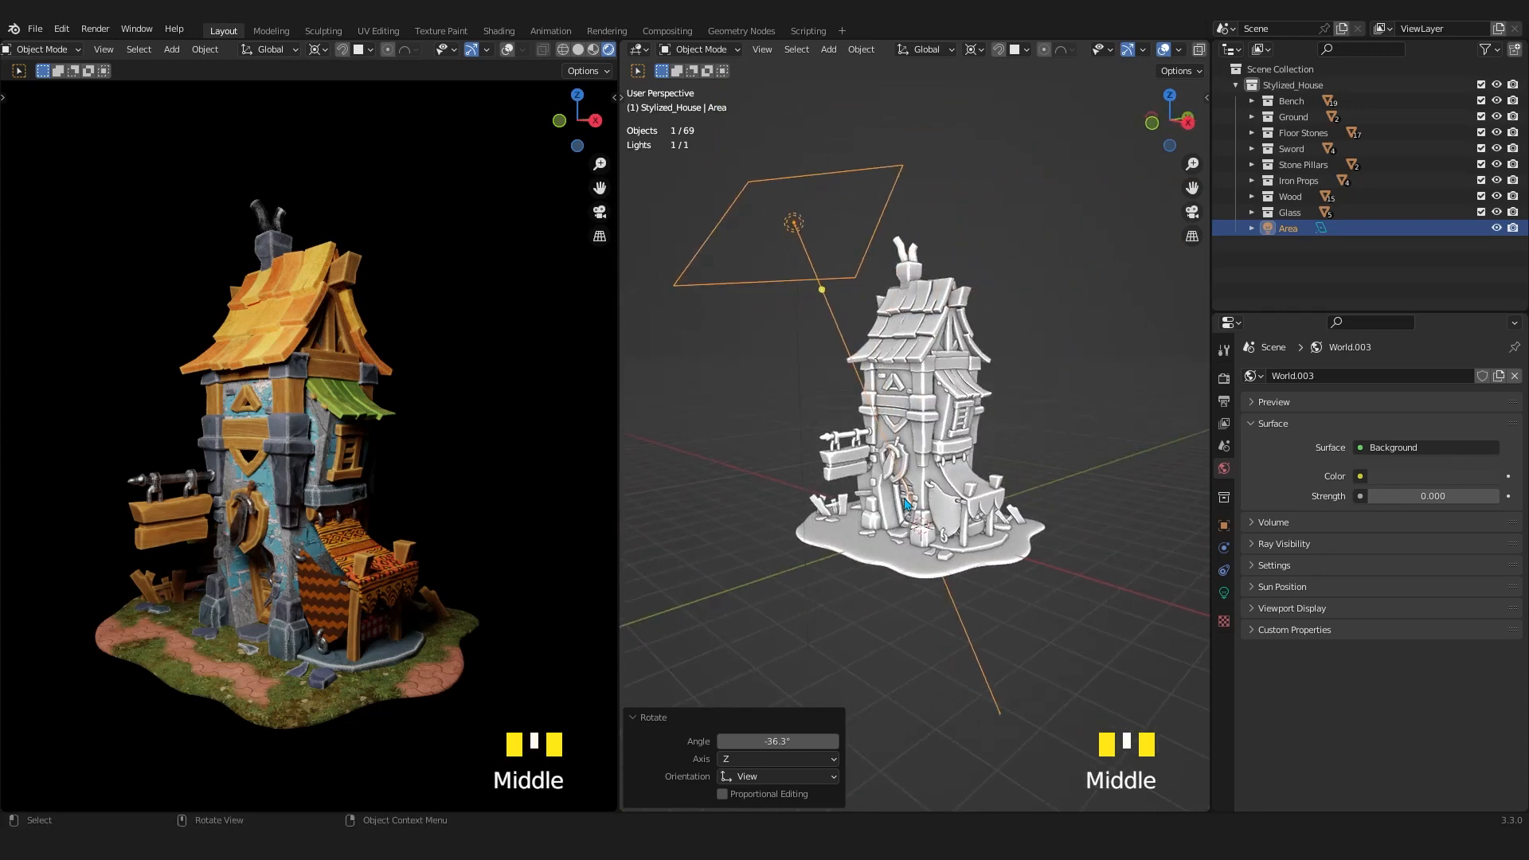
{"action": "scroll", "coordinate": [978, 498], "scroll_direction": "up", "scroll_amount": 2}
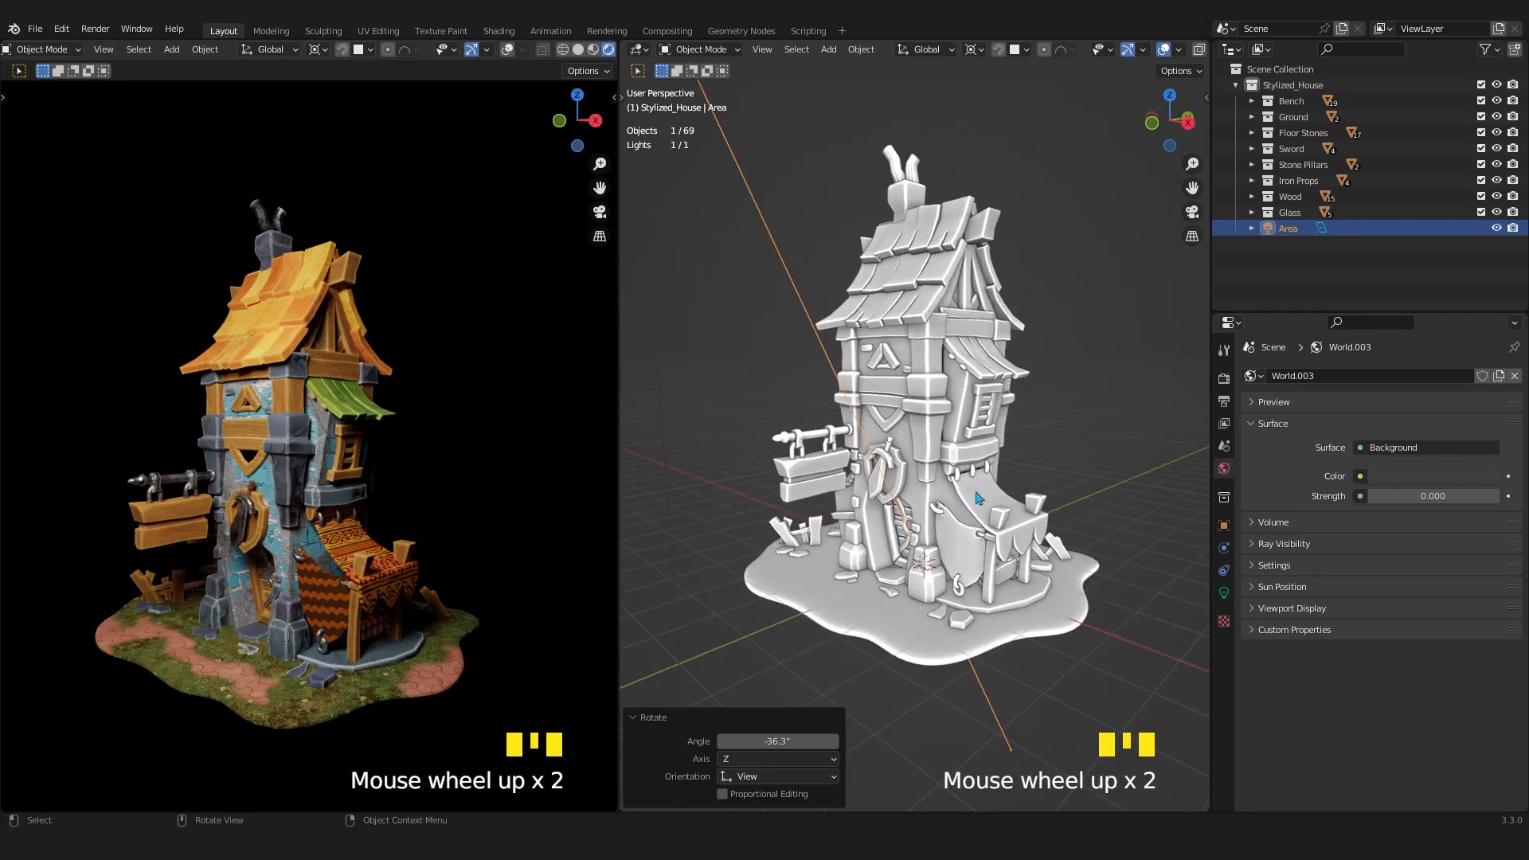
{"action": "middle_click_drag", "start_coordinate": [978, 498], "coordinate": [970, 516]}
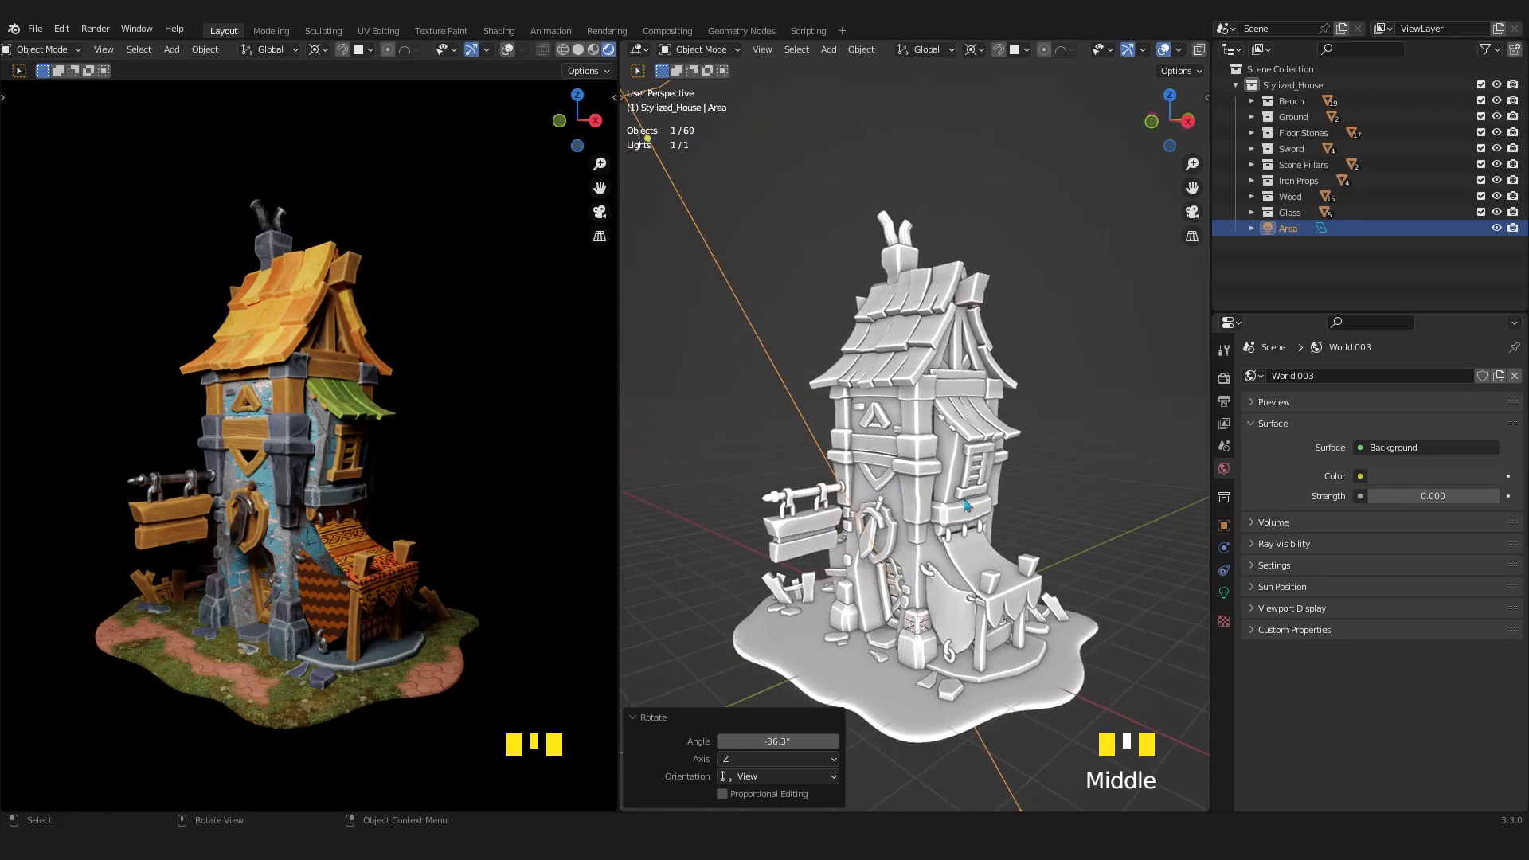
{"action": "middle_click_drag", "start_coordinate": [956, 532], "coordinate": [955, 487], "text": "shift"}
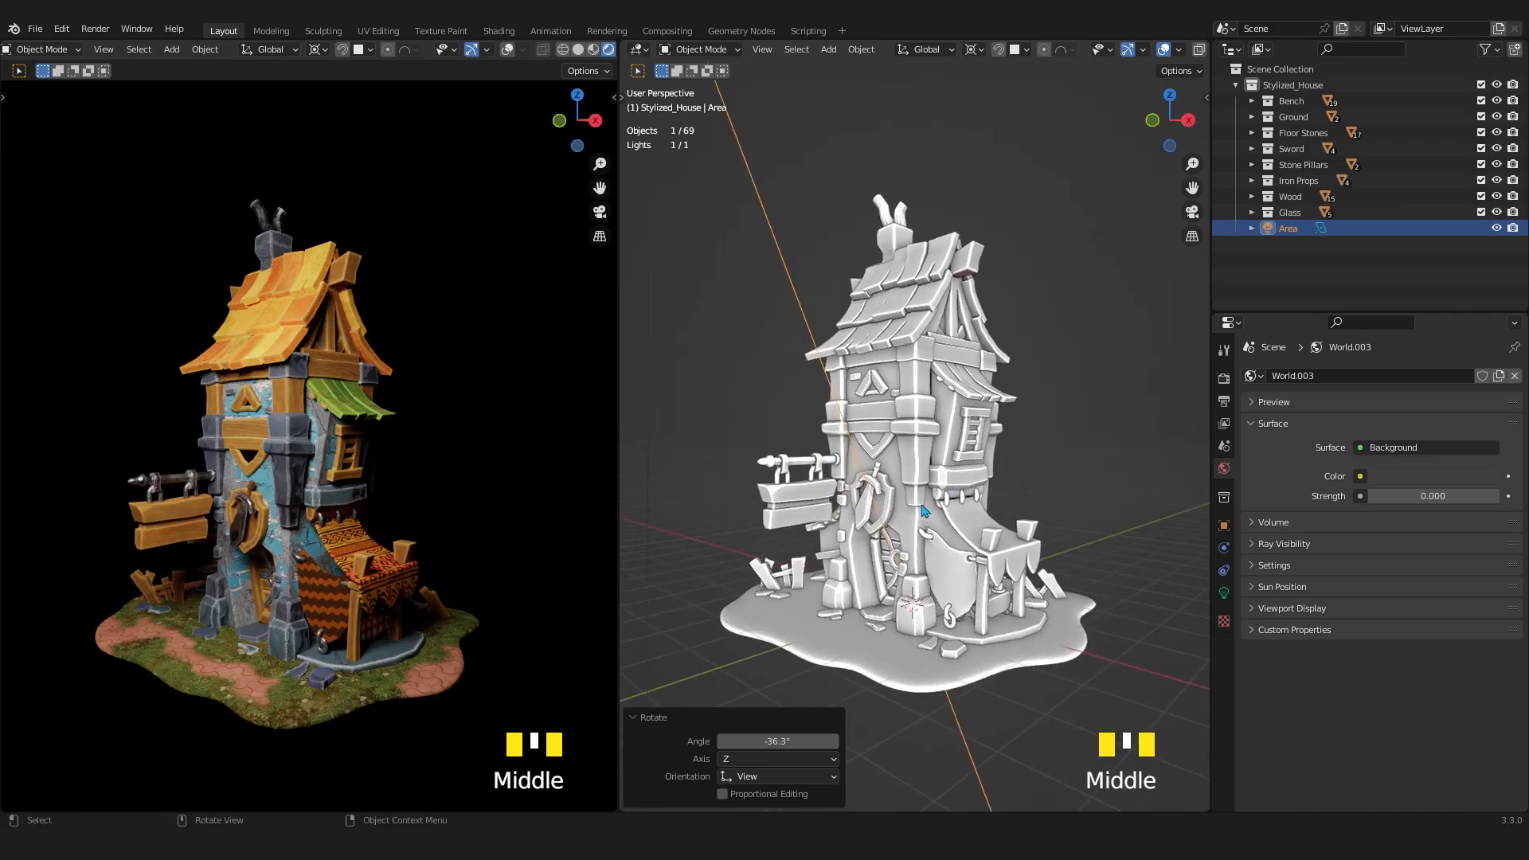
{"action": "key", "text": "KP_7"}
{"action": "scroll", "coordinate": [997, 648], "scroll_direction": "down", "scroll_amount": 2}
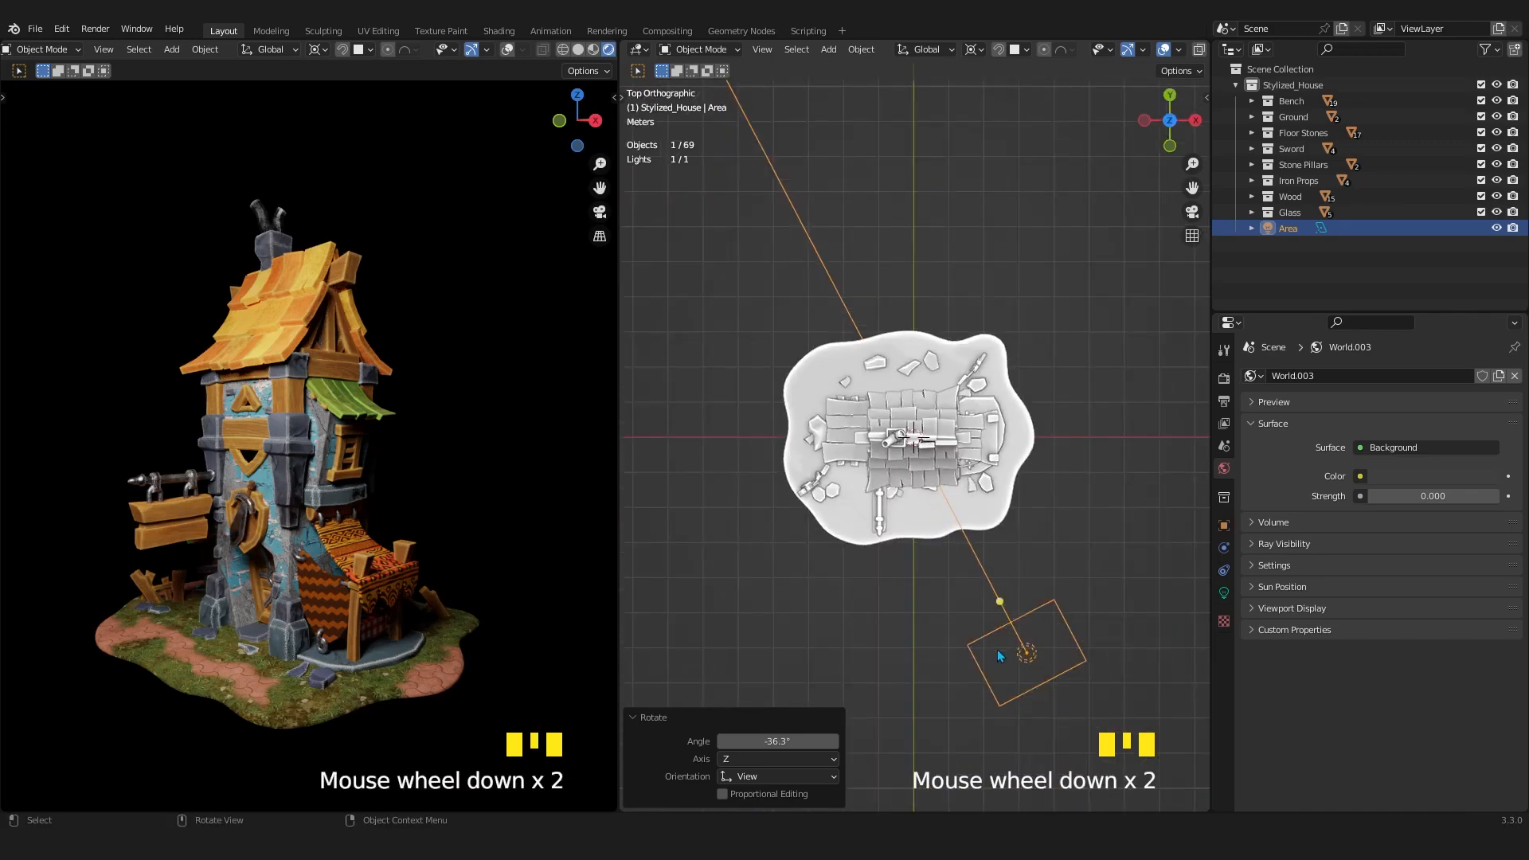
{"action": "key", "text": "r"}
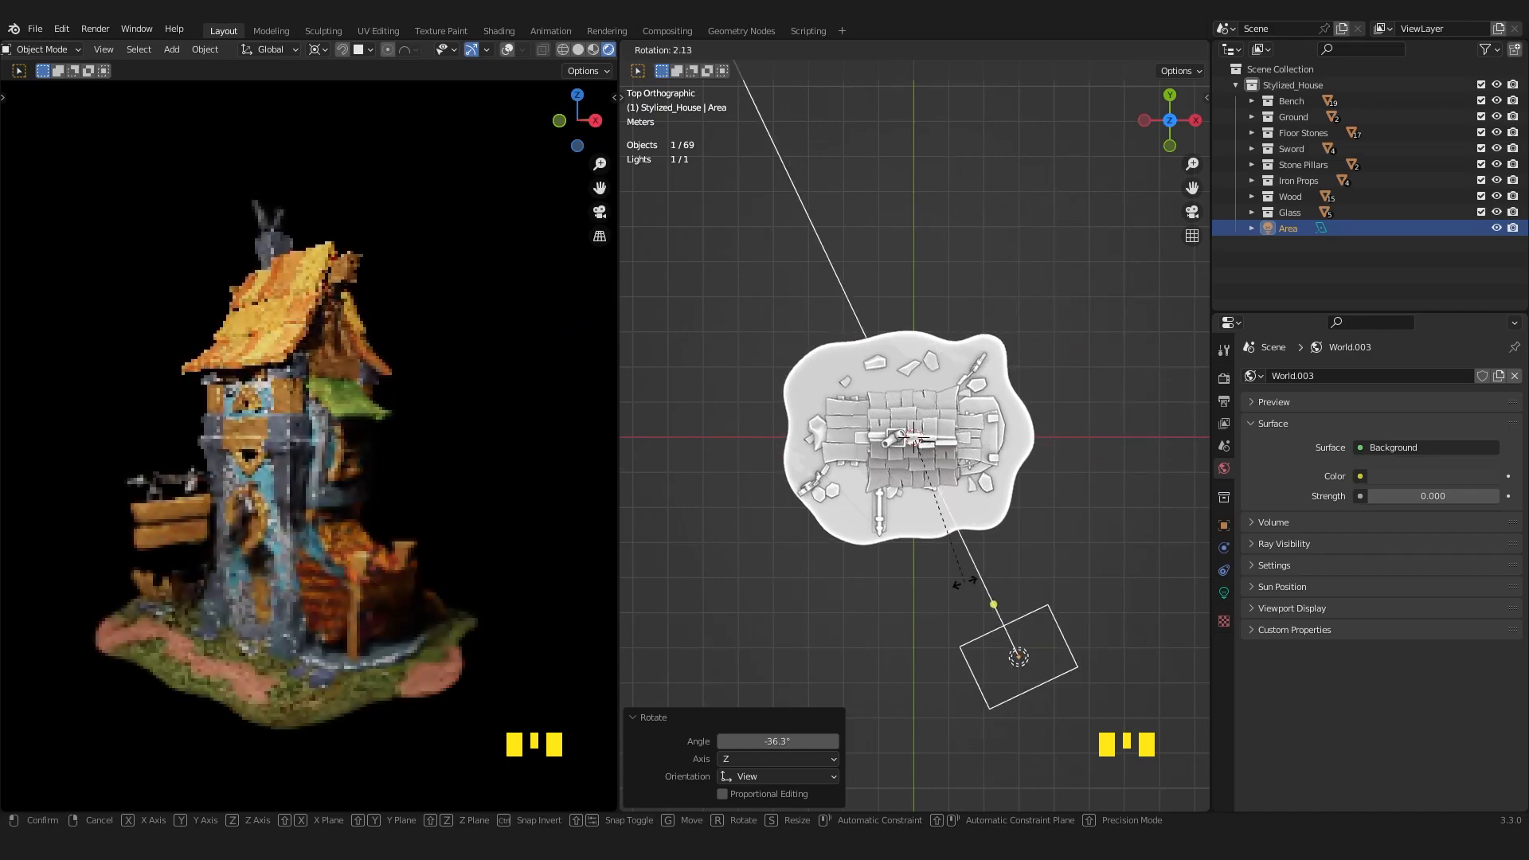
{"action": "right_click", "coordinate": [981, 580]}
{"action": "middle_click_drag", "start_coordinate": [1019, 574], "coordinate": [966, 415]}
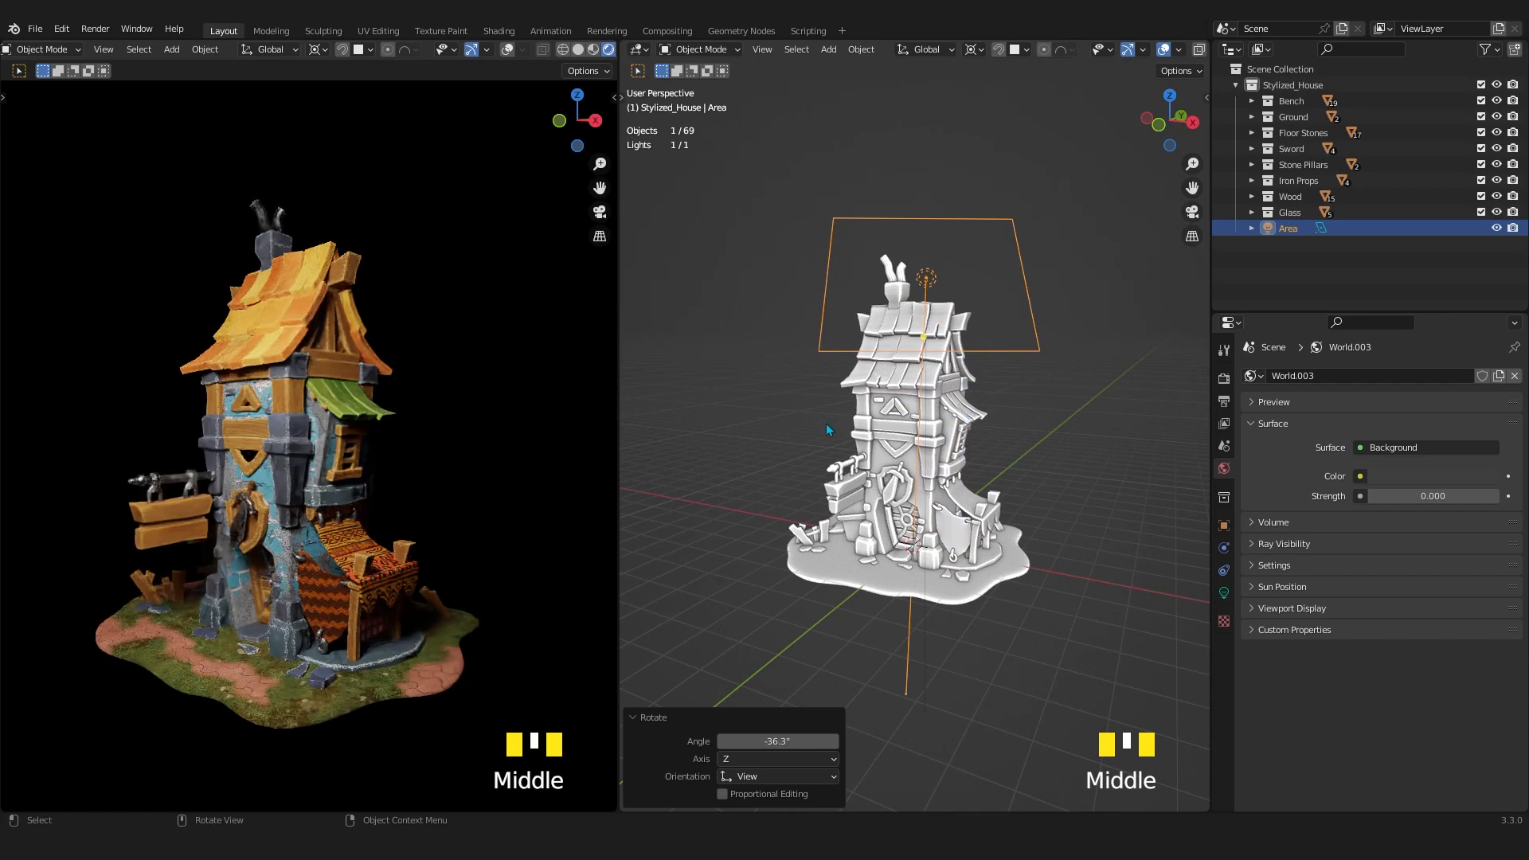
Deselect the Area light and add a camera to the scene at the world origin.
{"action": "left_click", "coordinate": [427, 448]}
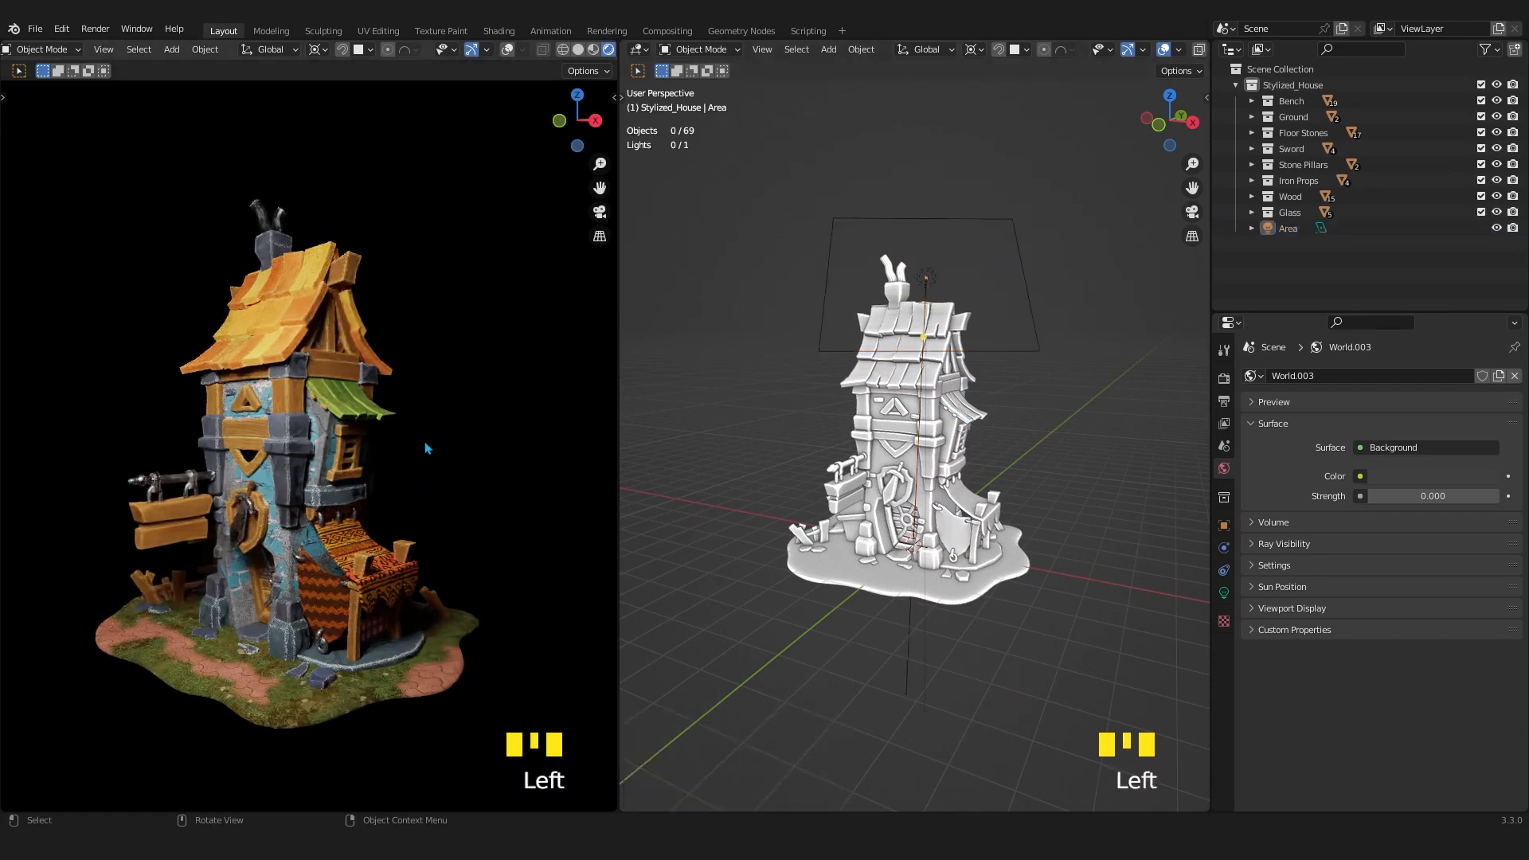
{"action": "scroll", "coordinate": [345, 458], "scroll_direction": "down", "scroll_amount": 1}
{"action": "scroll", "coordinate": [344, 458], "scroll_direction": "up", "scroll_amount": 1}
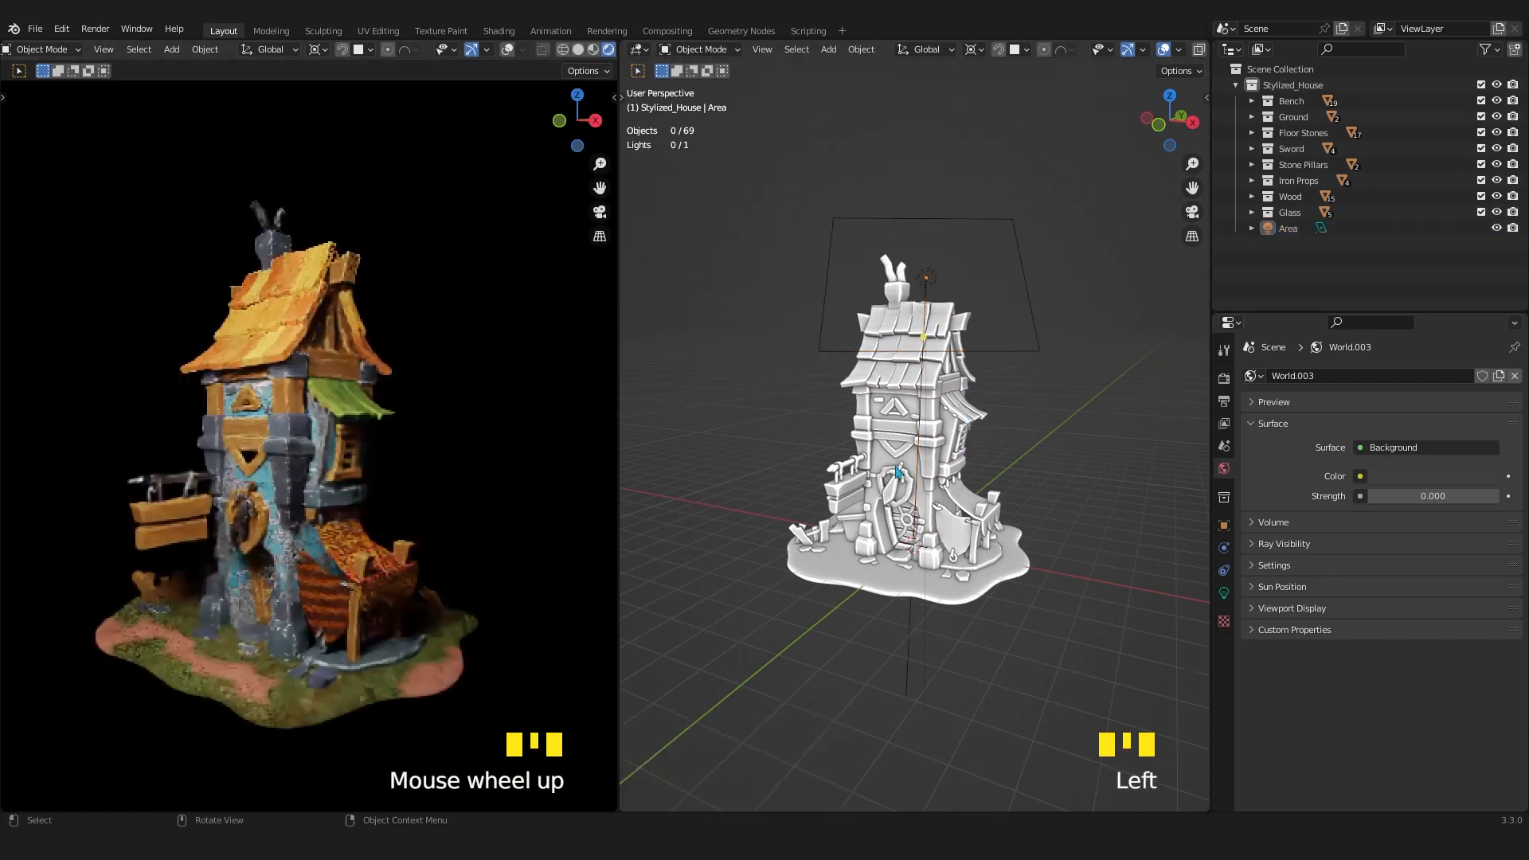
{"action": "scroll", "coordinate": [1007, 477], "scroll_direction": "down", "scroll_amount": 2}
{"action": "middle_click_drag", "start_coordinate": [1007, 476], "coordinate": [899, 488]}
{"action": "key", "text": "shift+a"}
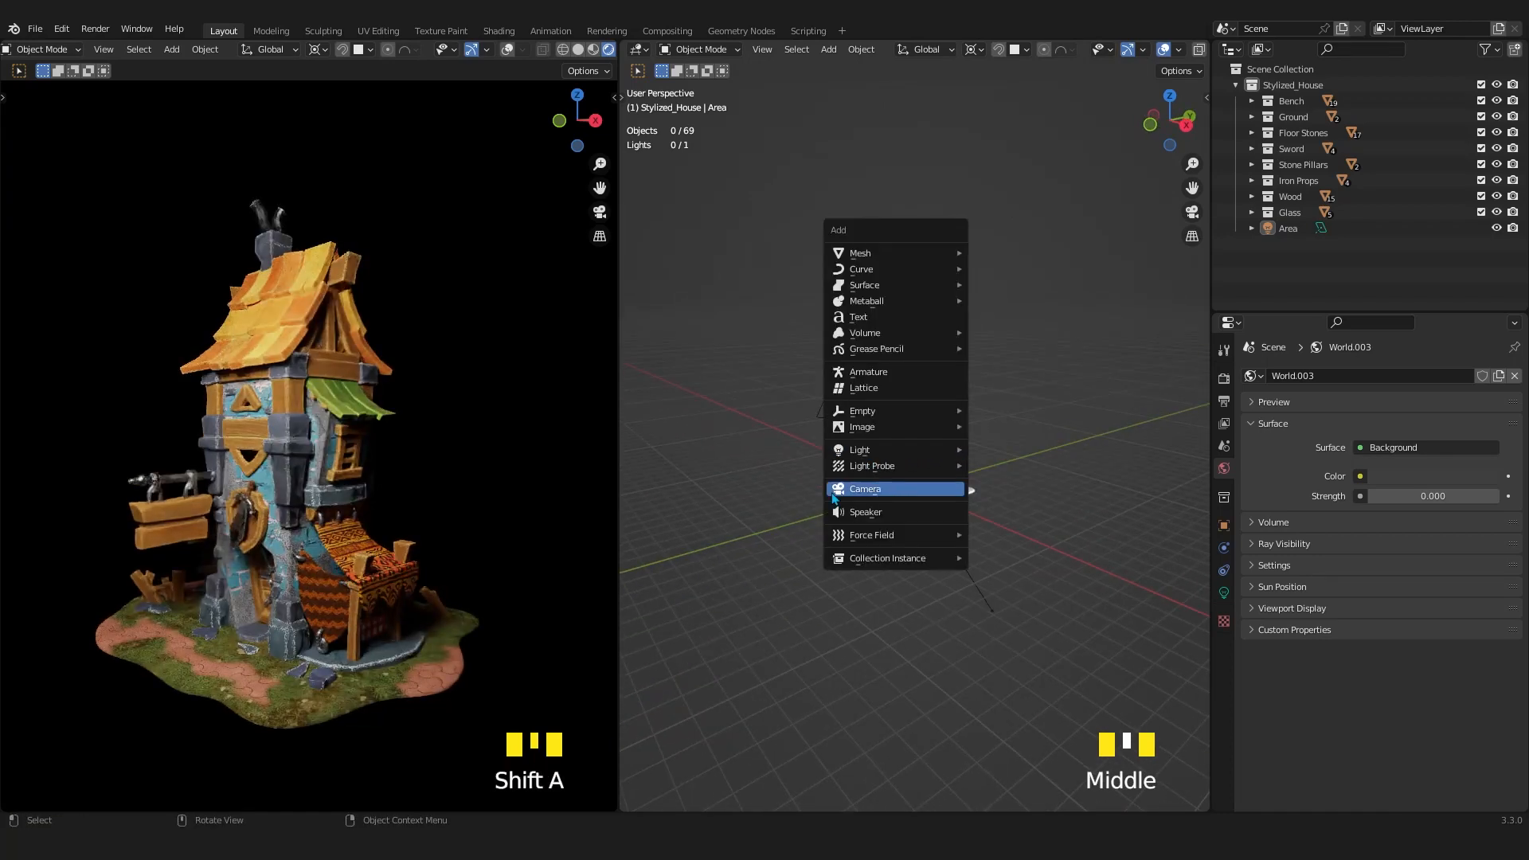
{"action": "left_click", "coordinate": [867, 489]}
{"action": "scroll", "coordinate": [913, 530], "scroll_direction": "up", "scroll_amount": 3}
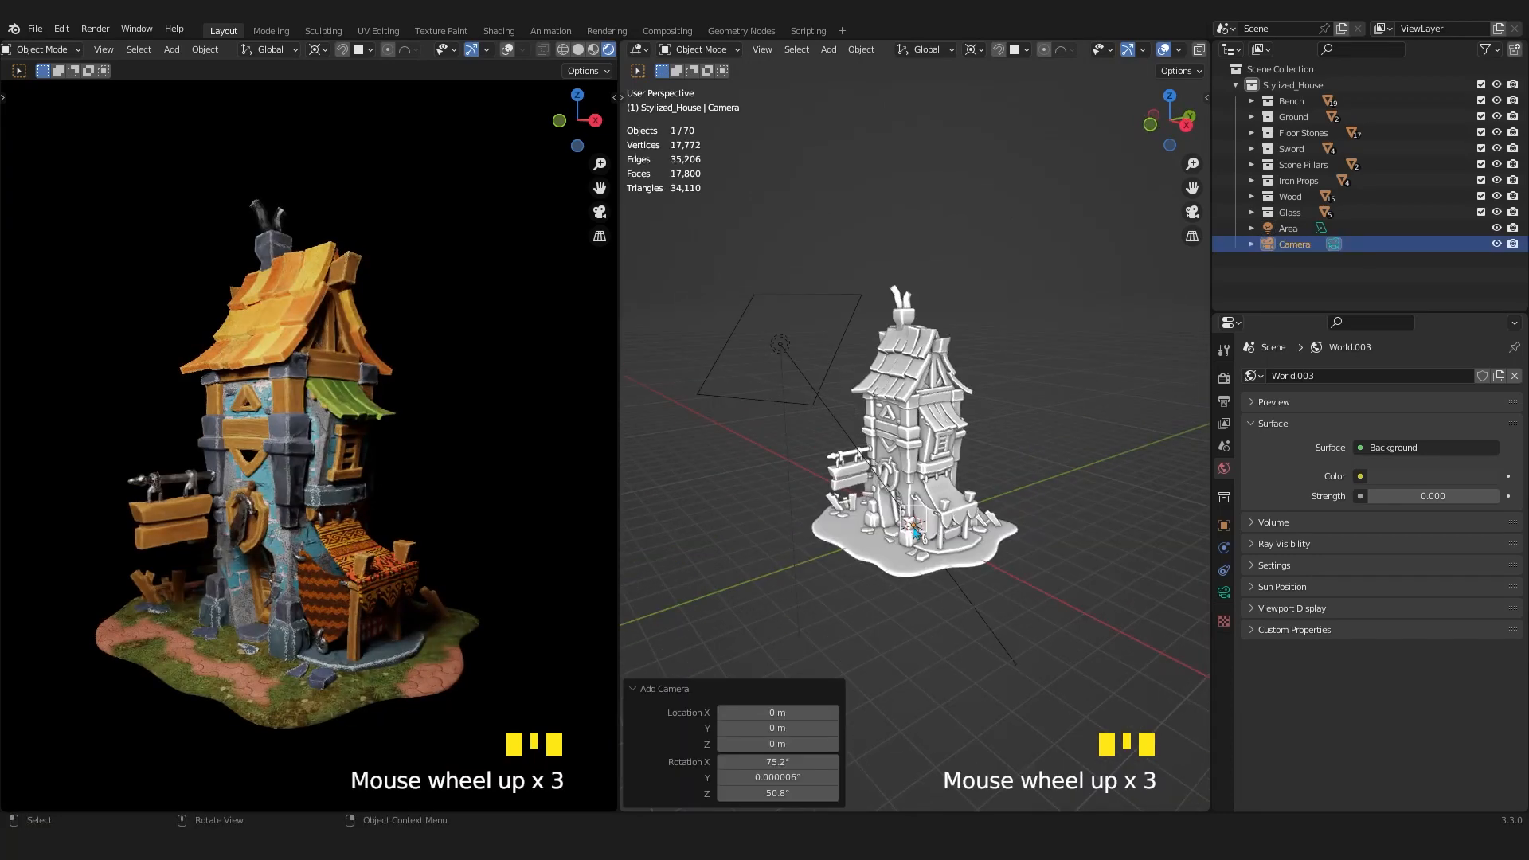
Check the new camera's framing in the solid viewport and return that viewport to the perspective view.
{"action": "key", "text": "KP_0"}
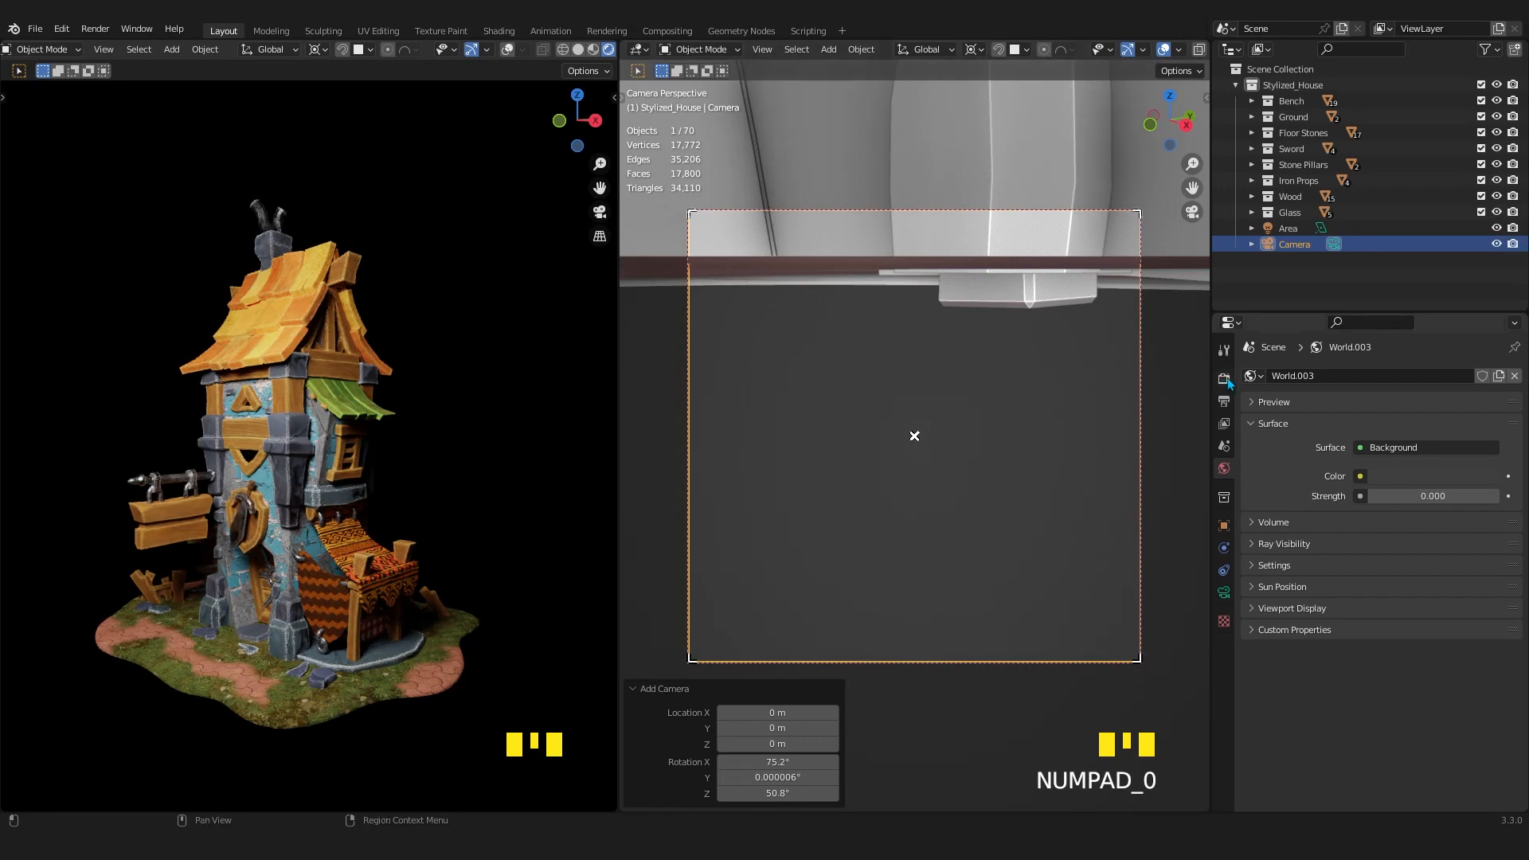
{"action": "scroll", "coordinate": [860, 475], "scroll_direction": "down", "scroll_amount": 4}
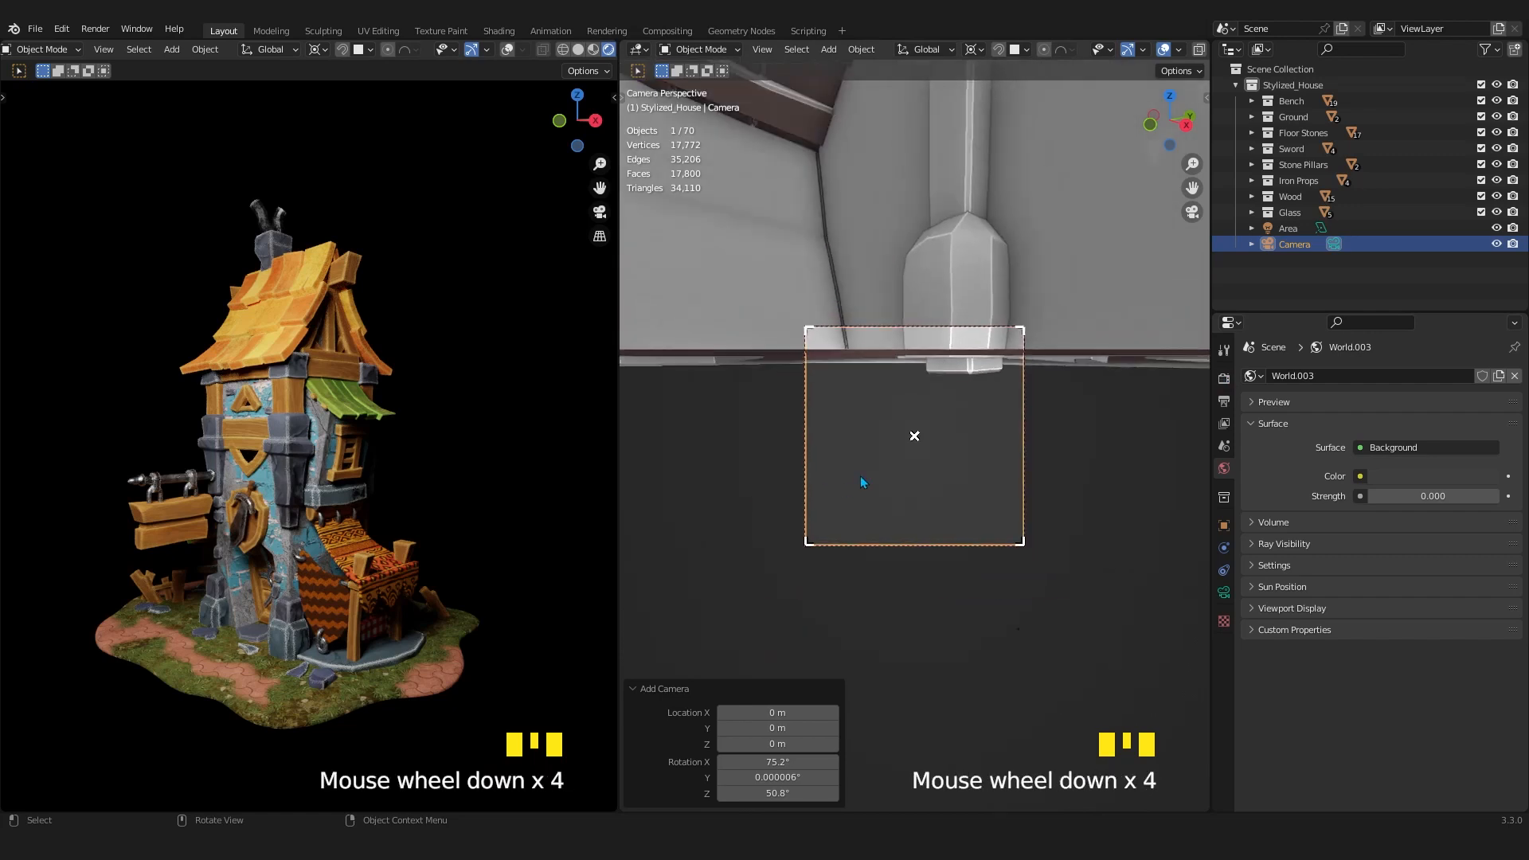
{"action": "scroll", "coordinate": [863, 475], "scroll_direction": "up", "scroll_amount": 5}
{"action": "scroll", "coordinate": [867, 479], "scroll_direction": "down", "scroll_amount": 2}
{"action": "scroll", "coordinate": [871, 471], "scroll_direction": "up", "scroll_amount": 2}
{"action": "scroll", "coordinate": [871, 470], "scroll_direction": "down", "scroll_amount": 1}
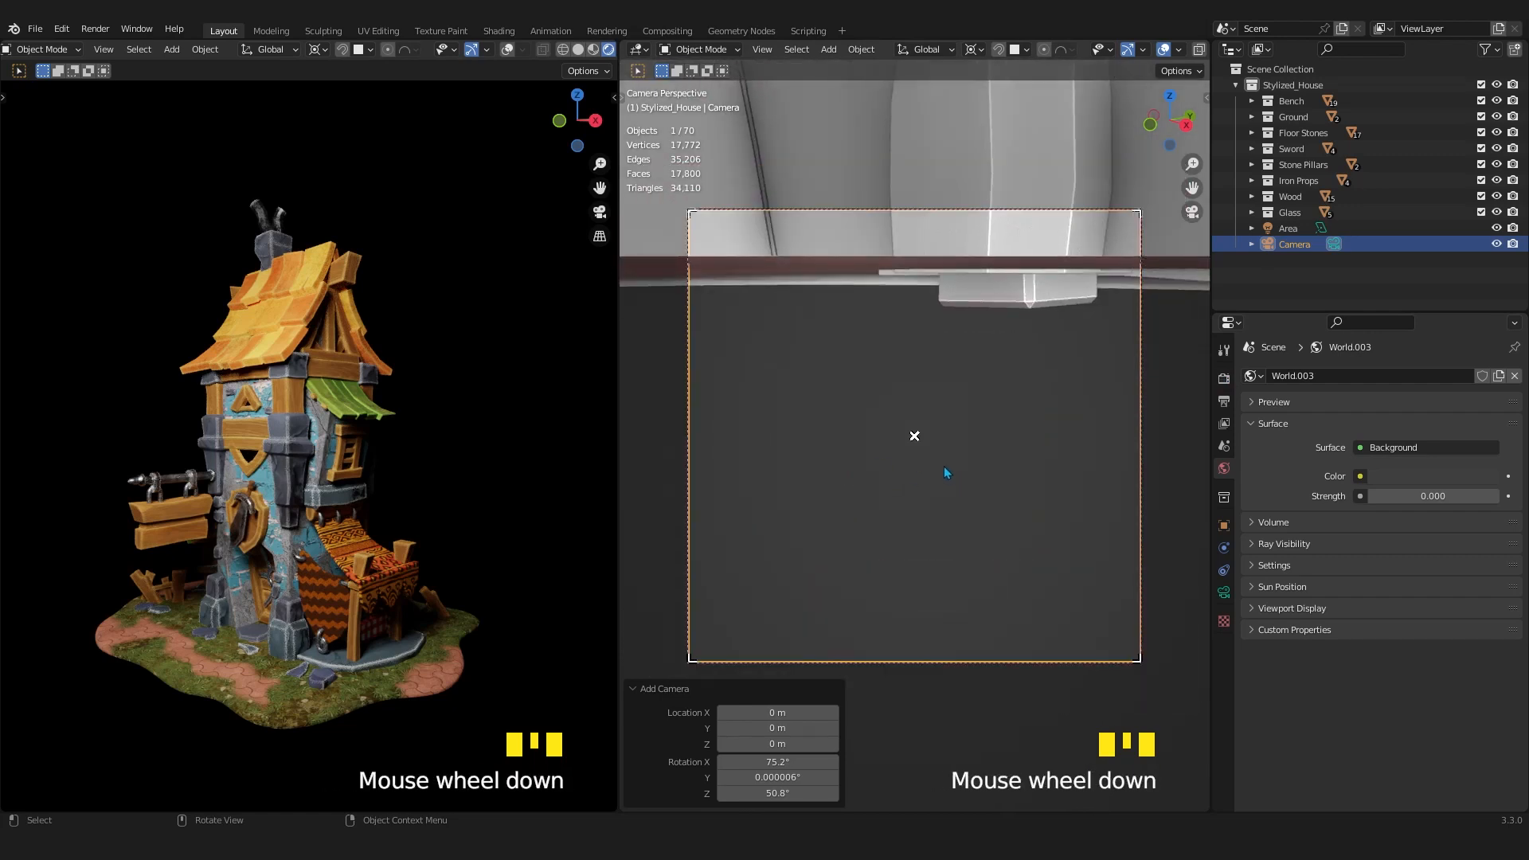
{"action": "key", "text": "KP_0"}
{"action": "scroll", "coordinate": [955, 487], "scroll_direction": "up", "scroll_amount": 2}
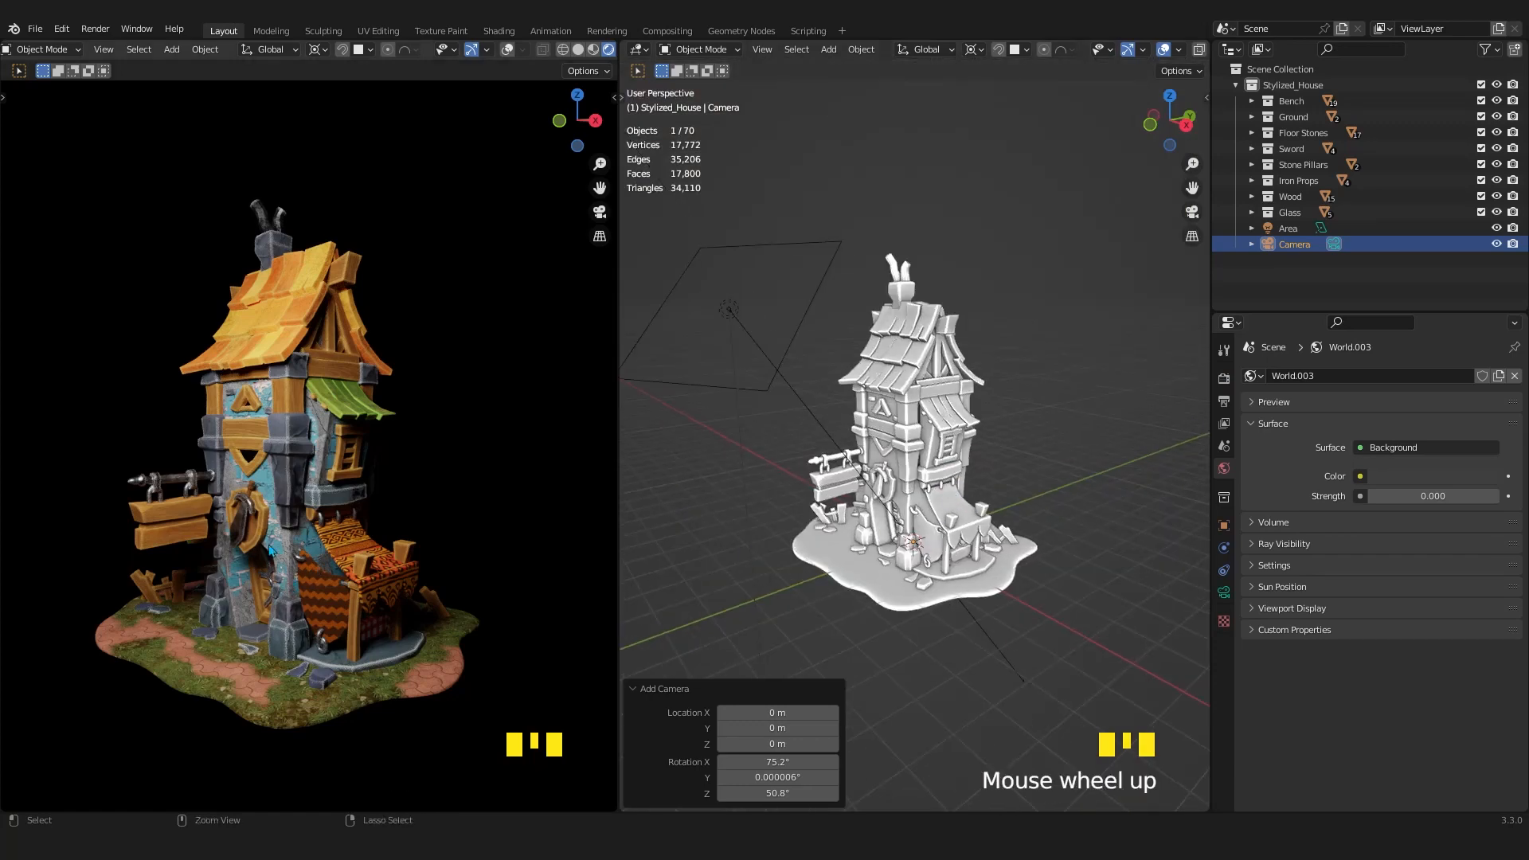
Make the new camera active and align it to the Rendered viewport's current view of the house.
{"action": "key", "text": "ctrl+KP_0"}
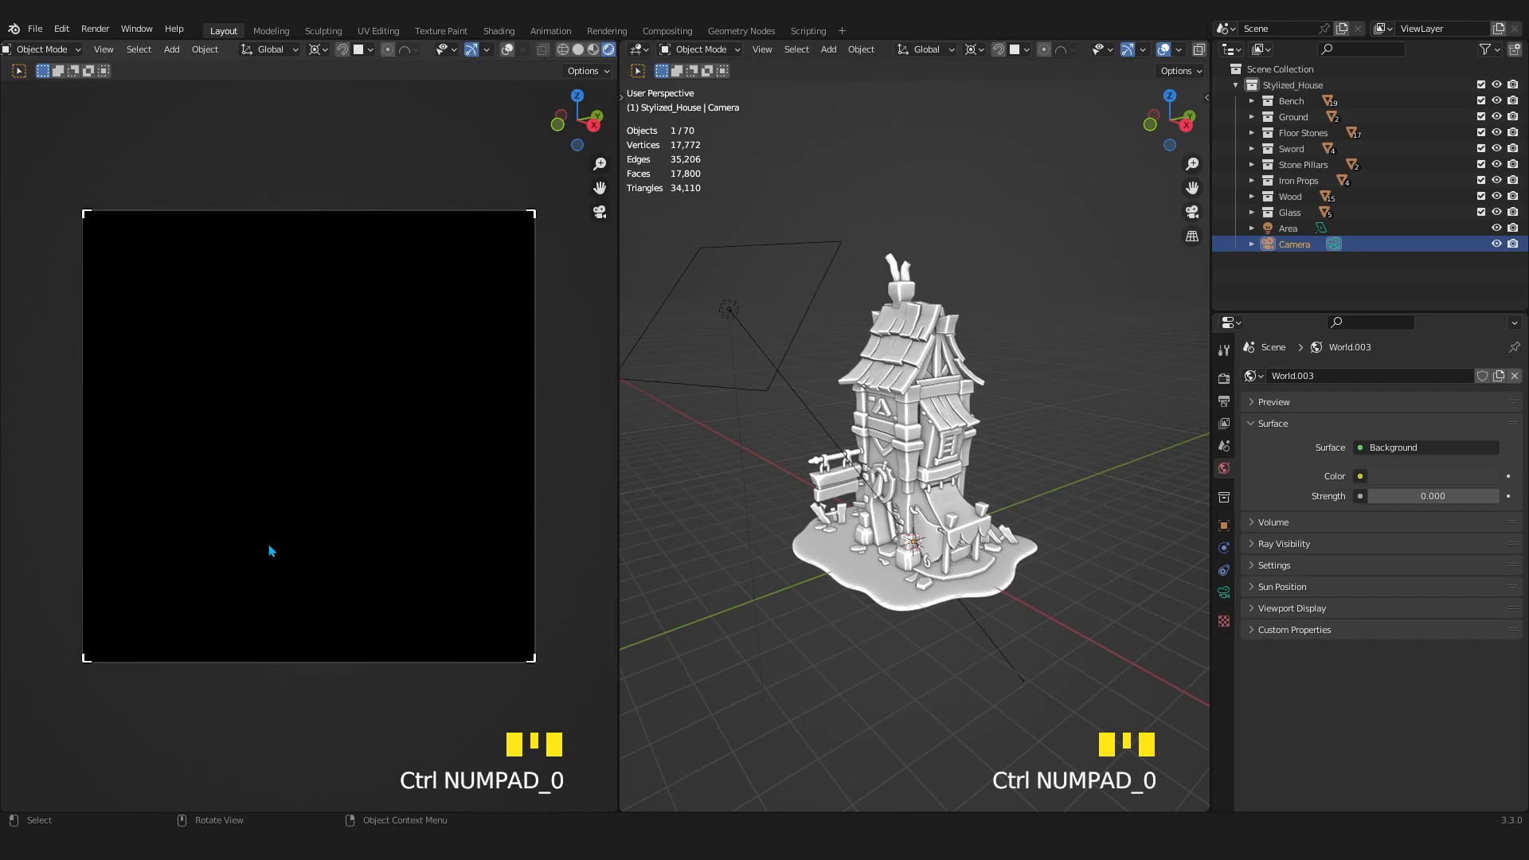
{"action": "key", "text": "KP_0"}
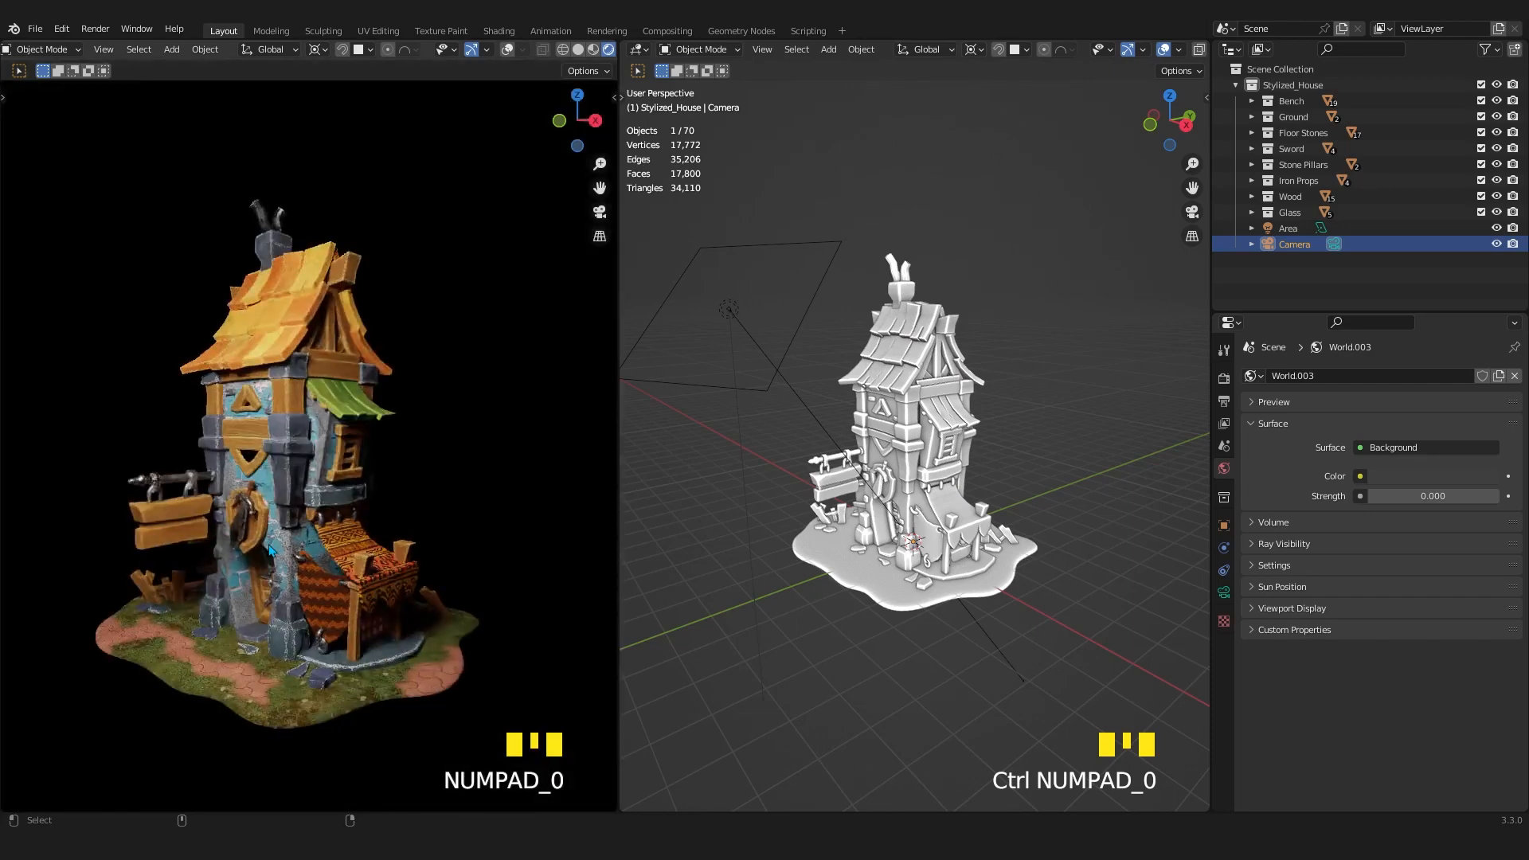
{"action": "key", "text": "ctrl+alt+KP_0"}
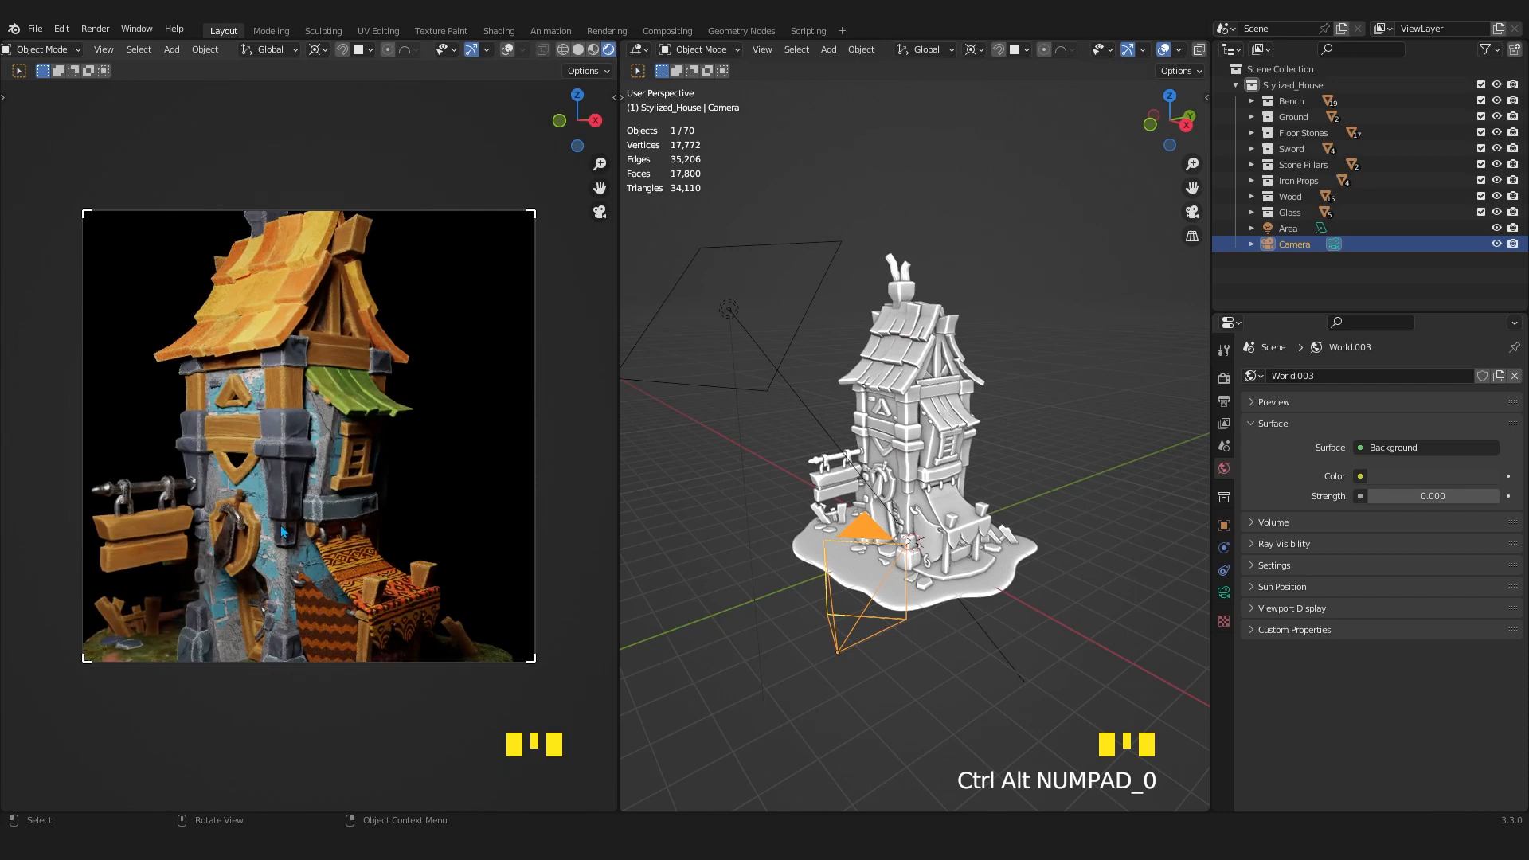
Lock the camera to the view and pull it back until the whole house sits centered in the frame.
{"action": "key", "text": "n"}
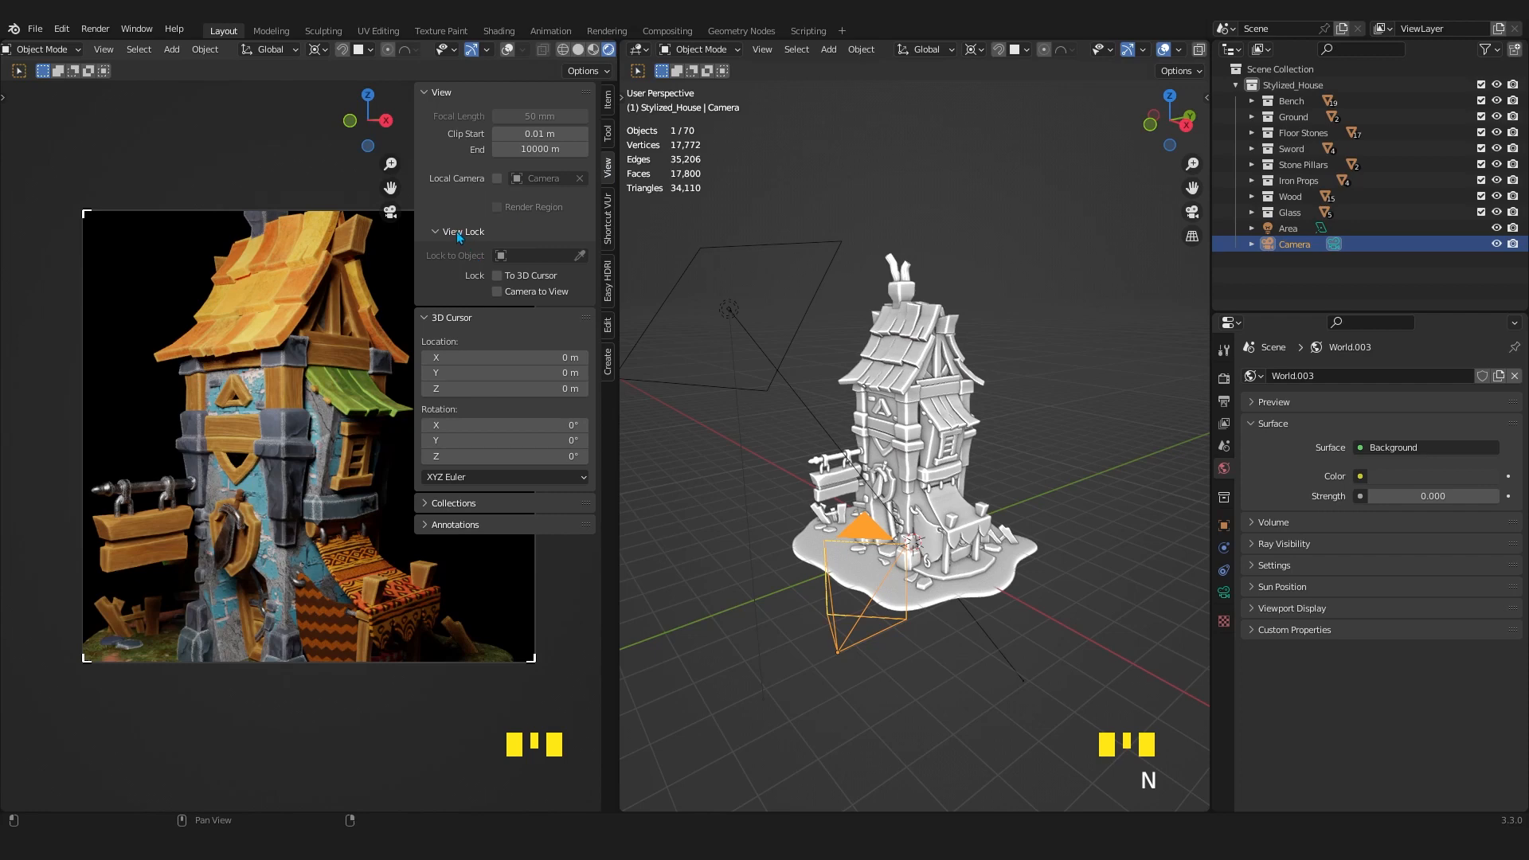
{"action": "left_click", "coordinate": [498, 292]}
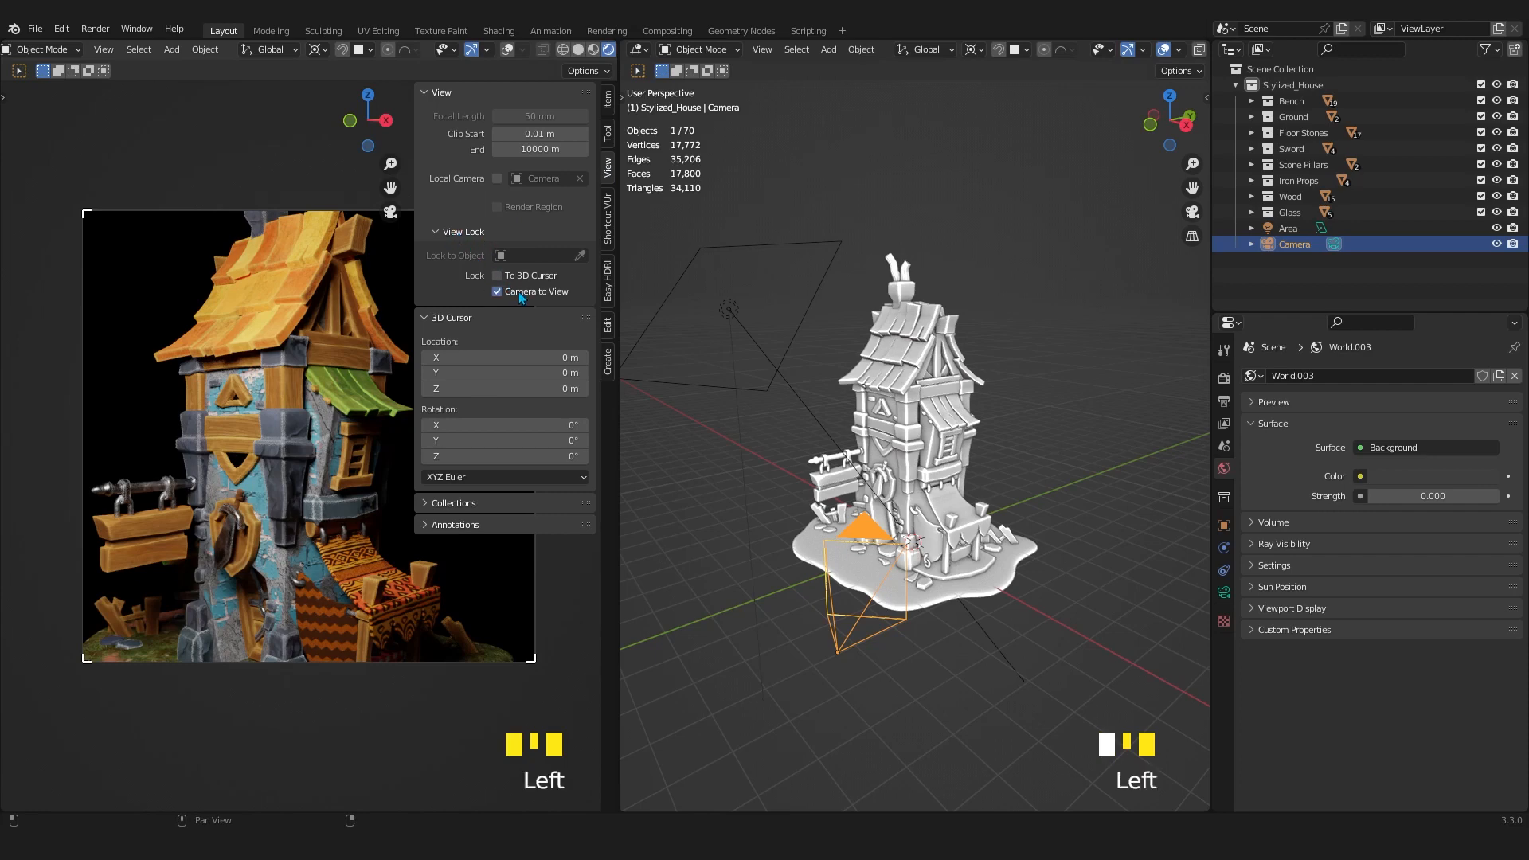
{"action": "key", "text": "n"}
{"action": "scroll", "coordinate": [335, 560], "scroll_direction": "down", "scroll_amount": 3}
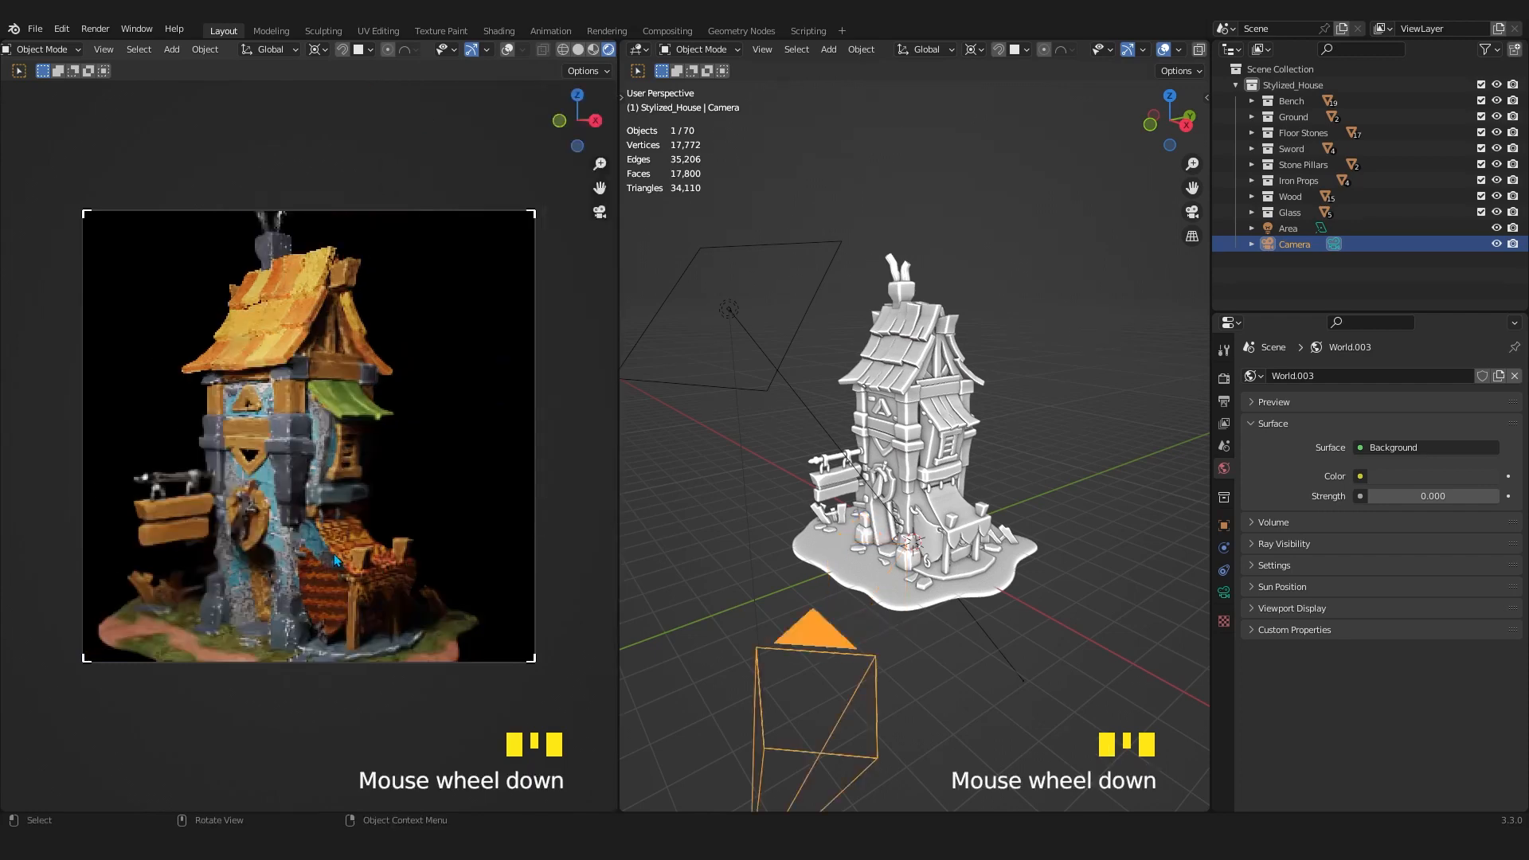
{"action": "scroll", "coordinate": [333, 552], "scroll_direction": "down", "scroll_amount": 2}
{"action": "middle_click_drag", "start_coordinate": [332, 553], "coordinate": [367, 540], "text": "shift"}
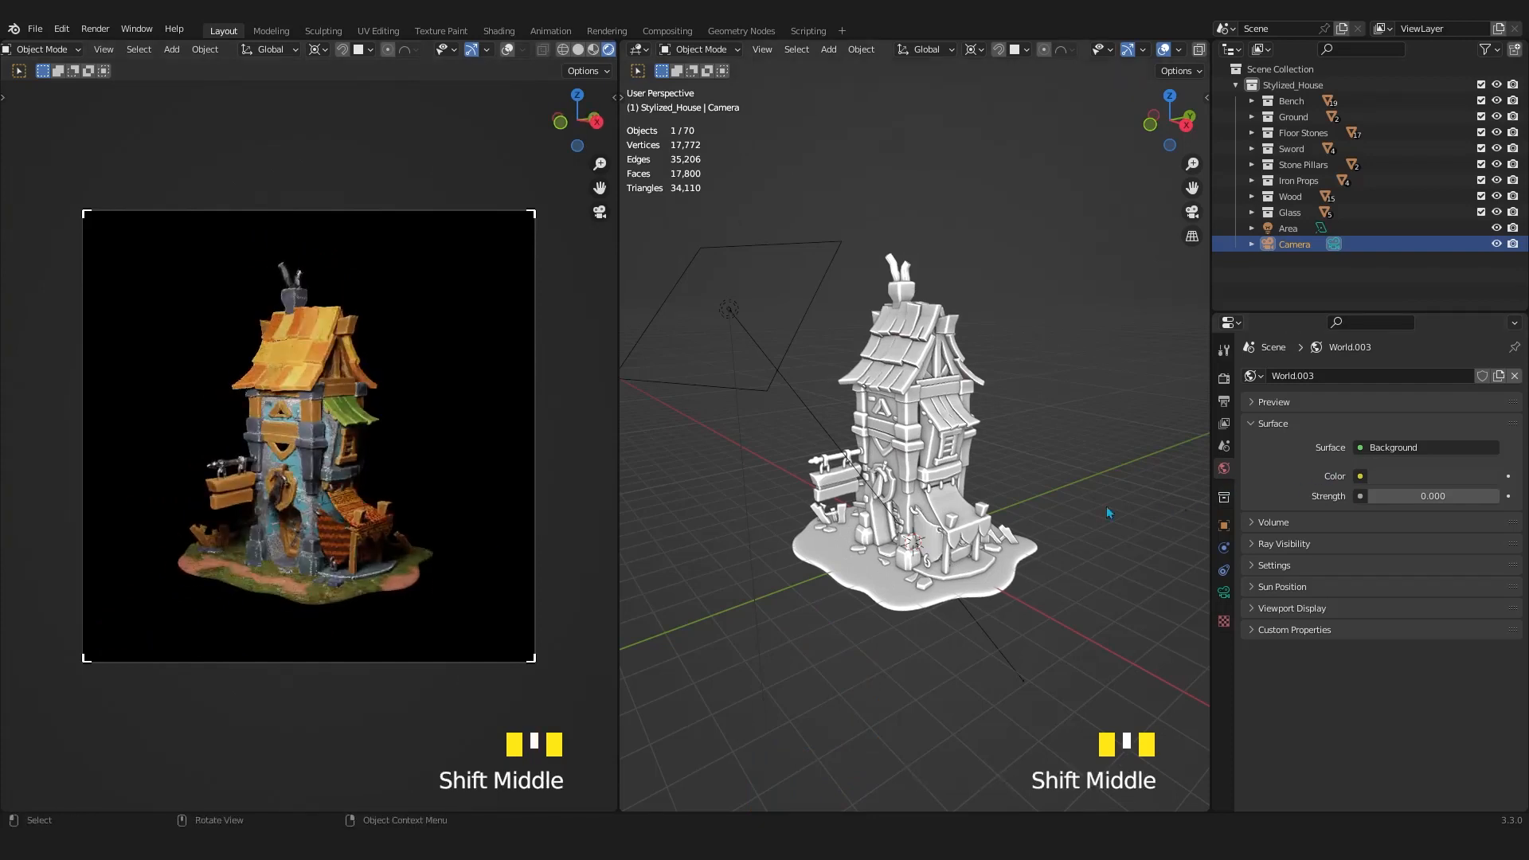
Examine the scene's output X and Y resolution settings and return to the World settings.
{"action": "left_click", "coordinate": [1294, 248]}
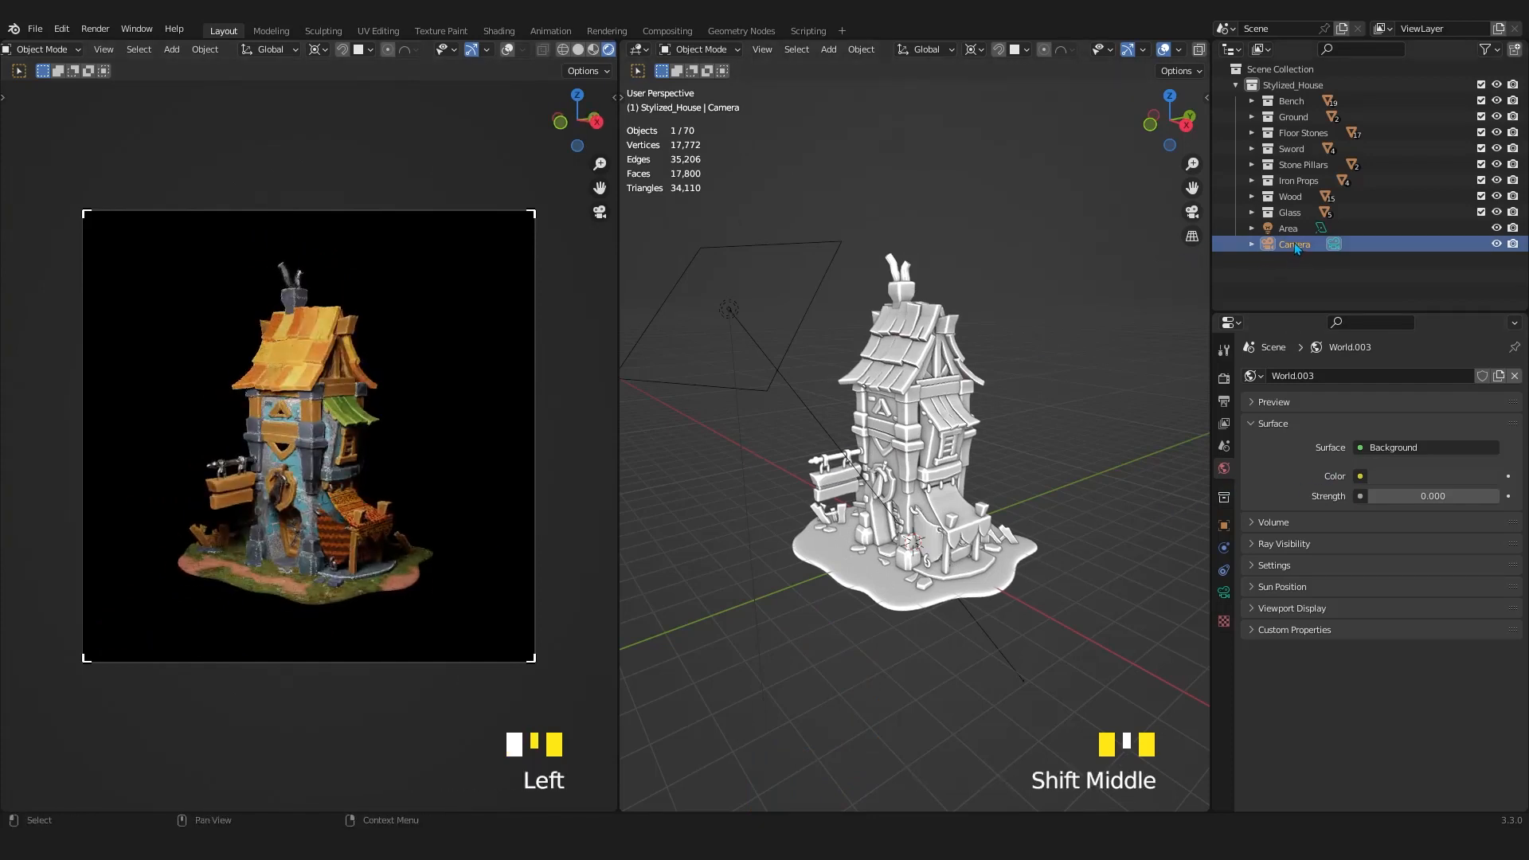
{"action": "left_click", "coordinate": [1224, 379]}
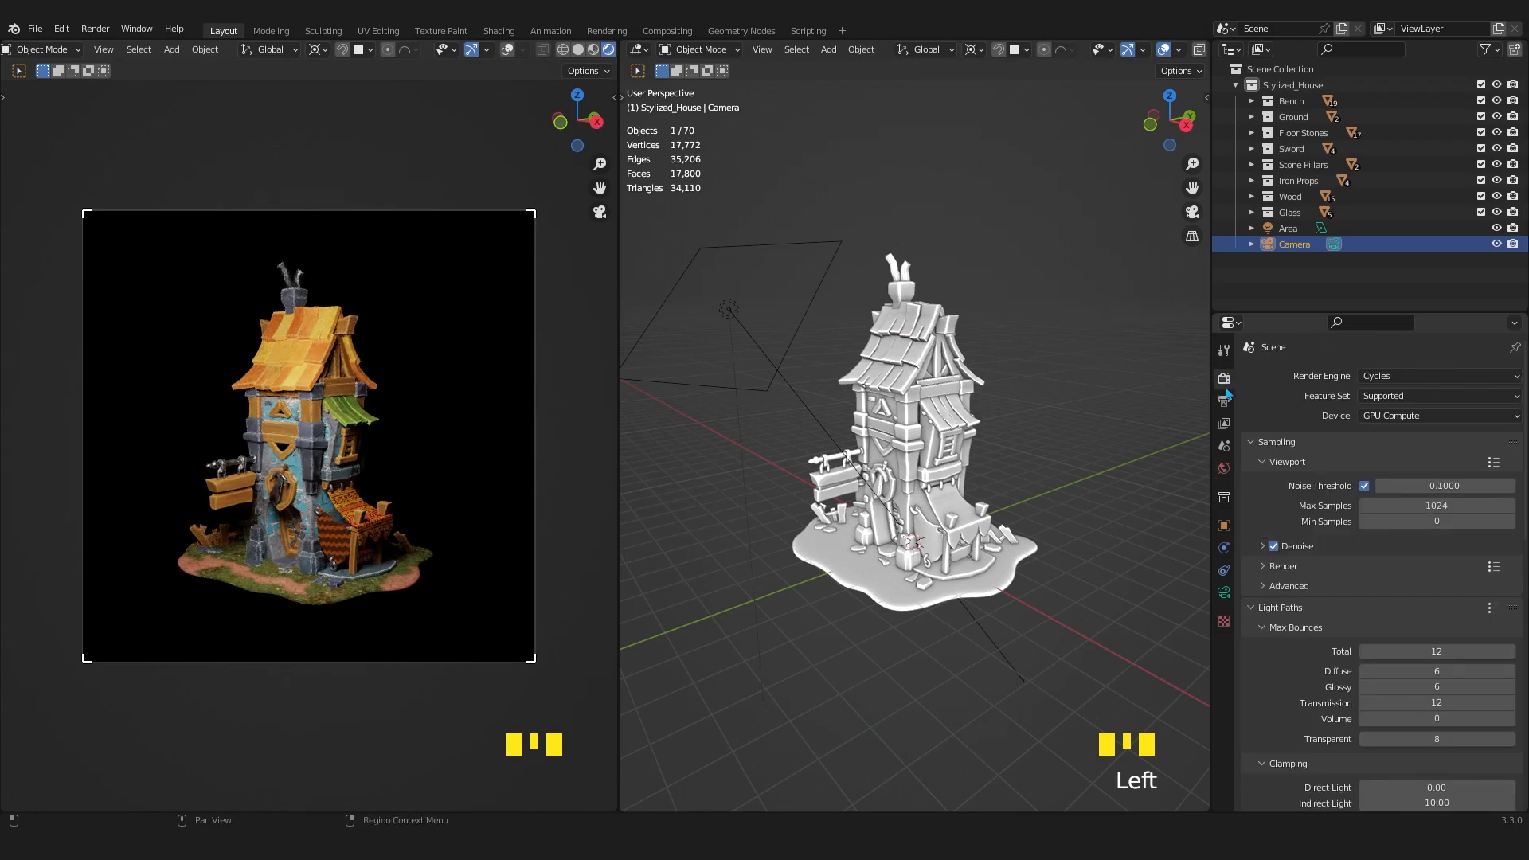
{"action": "left_click", "coordinate": [1226, 402]}
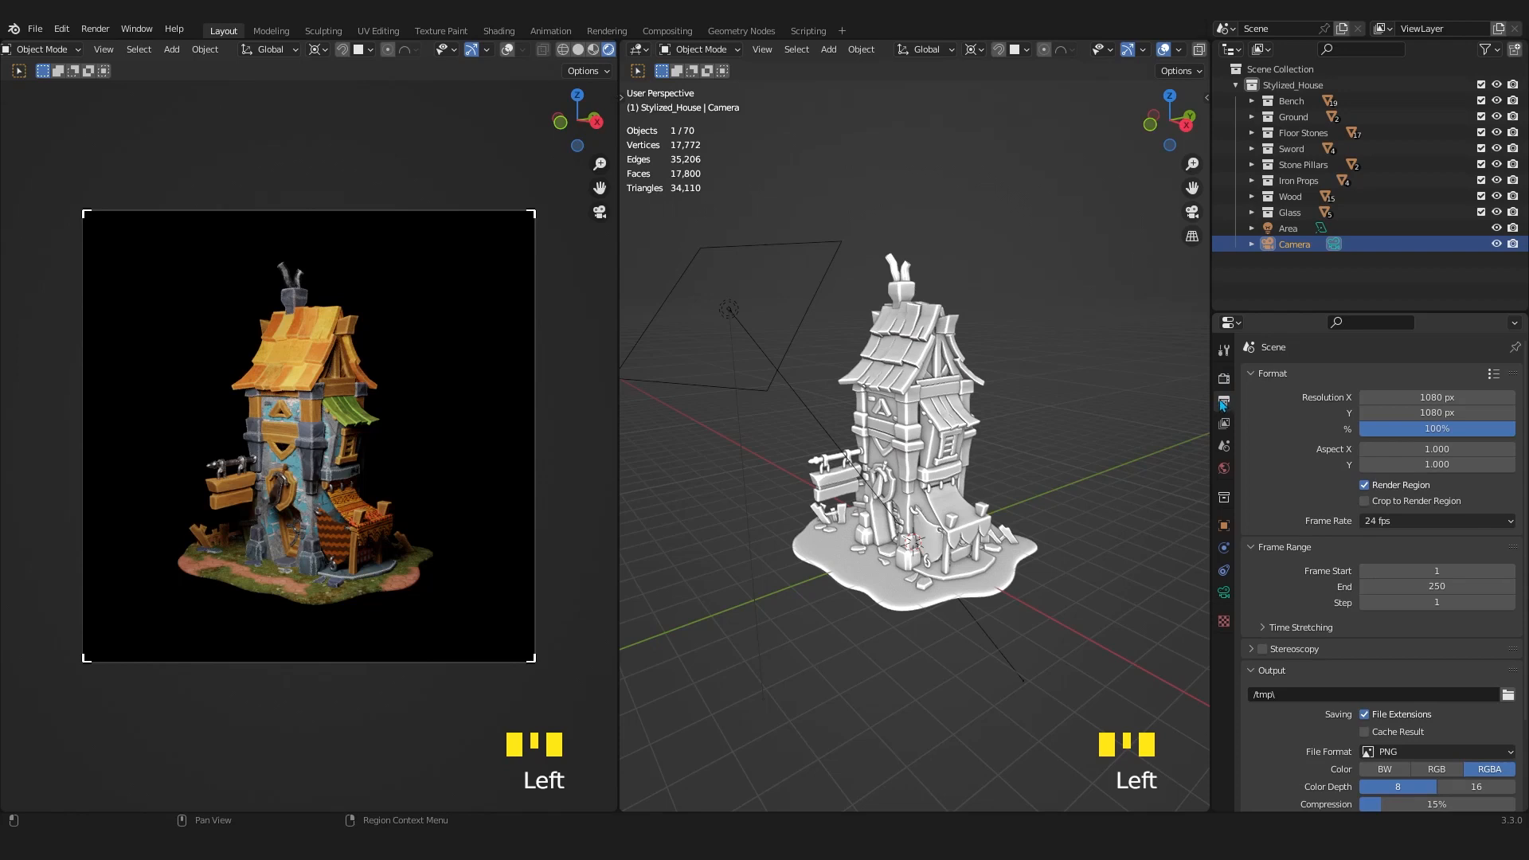
{"action": "left_click", "coordinate": [1415, 397]}
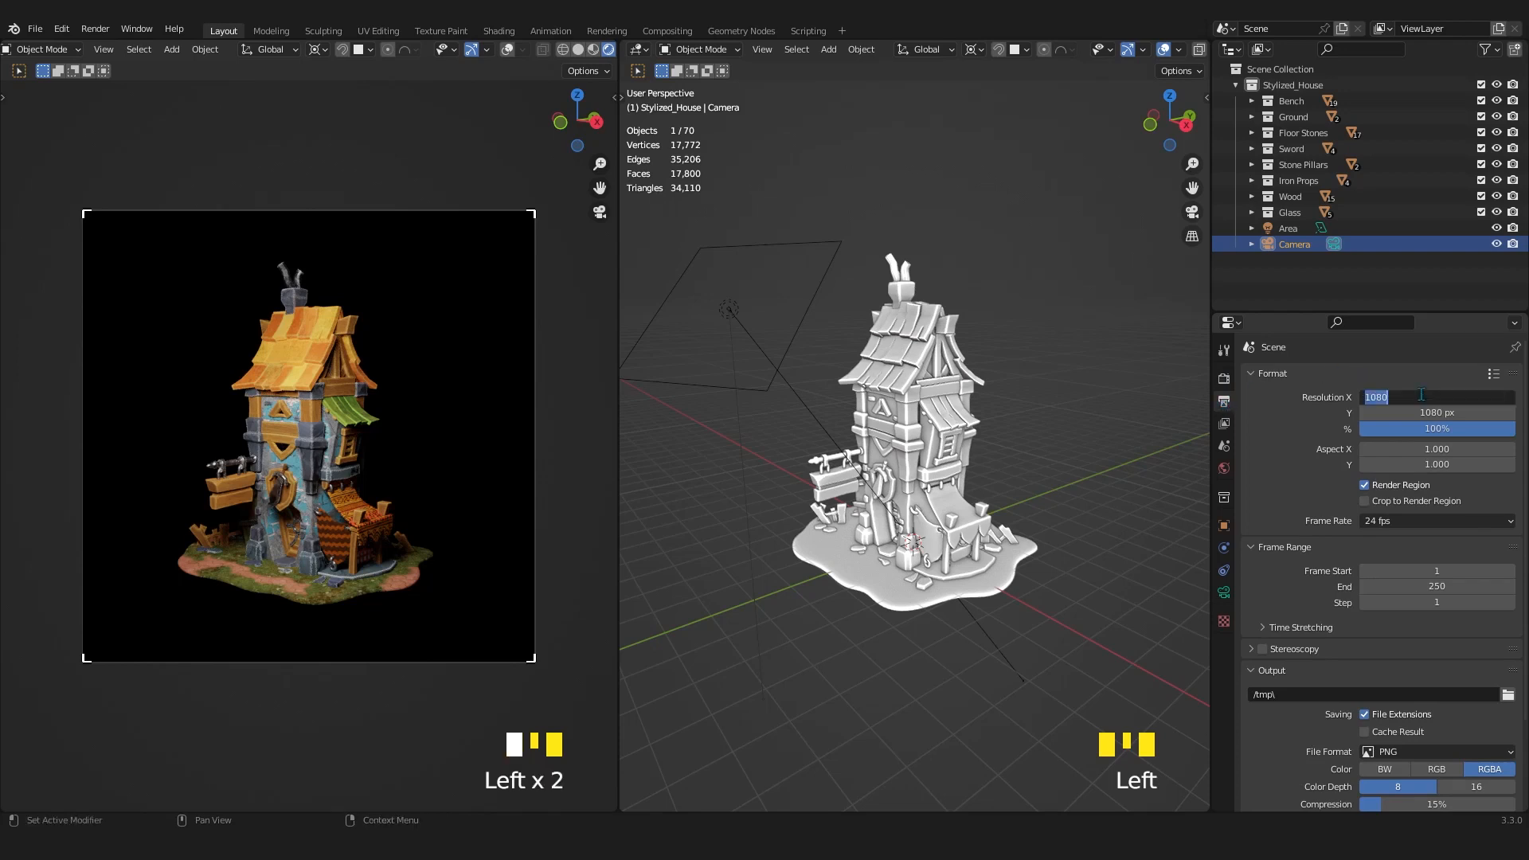
{"action": "left_click", "coordinate": [1286, 421]}
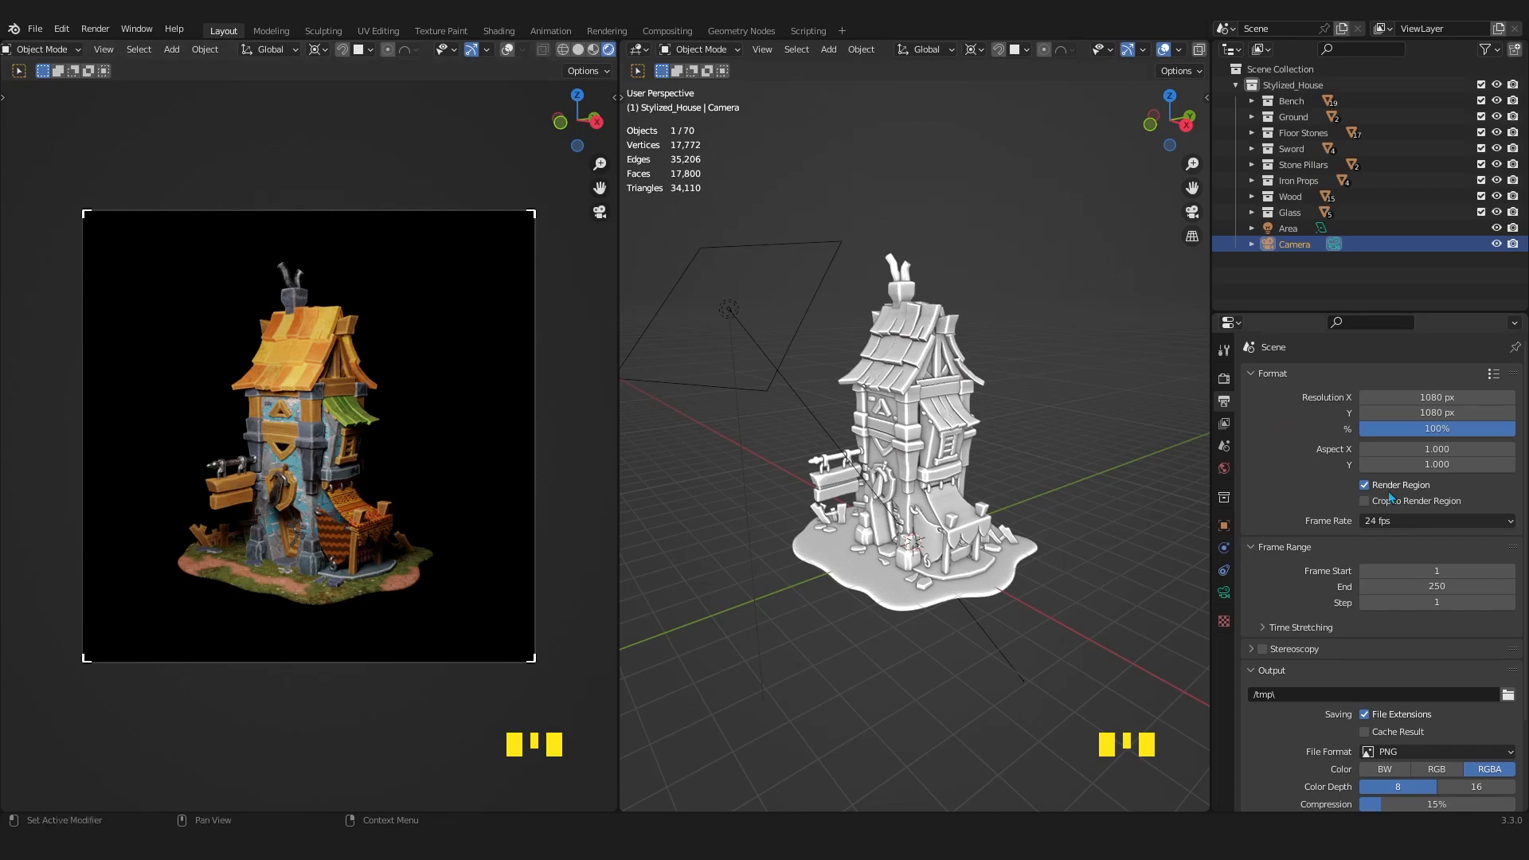
{"action": "key", "text": "ctrl+z"}
{"action": "key", "text": "ctrl+z"}
{"action": "key", "text": "ctrl+z"}
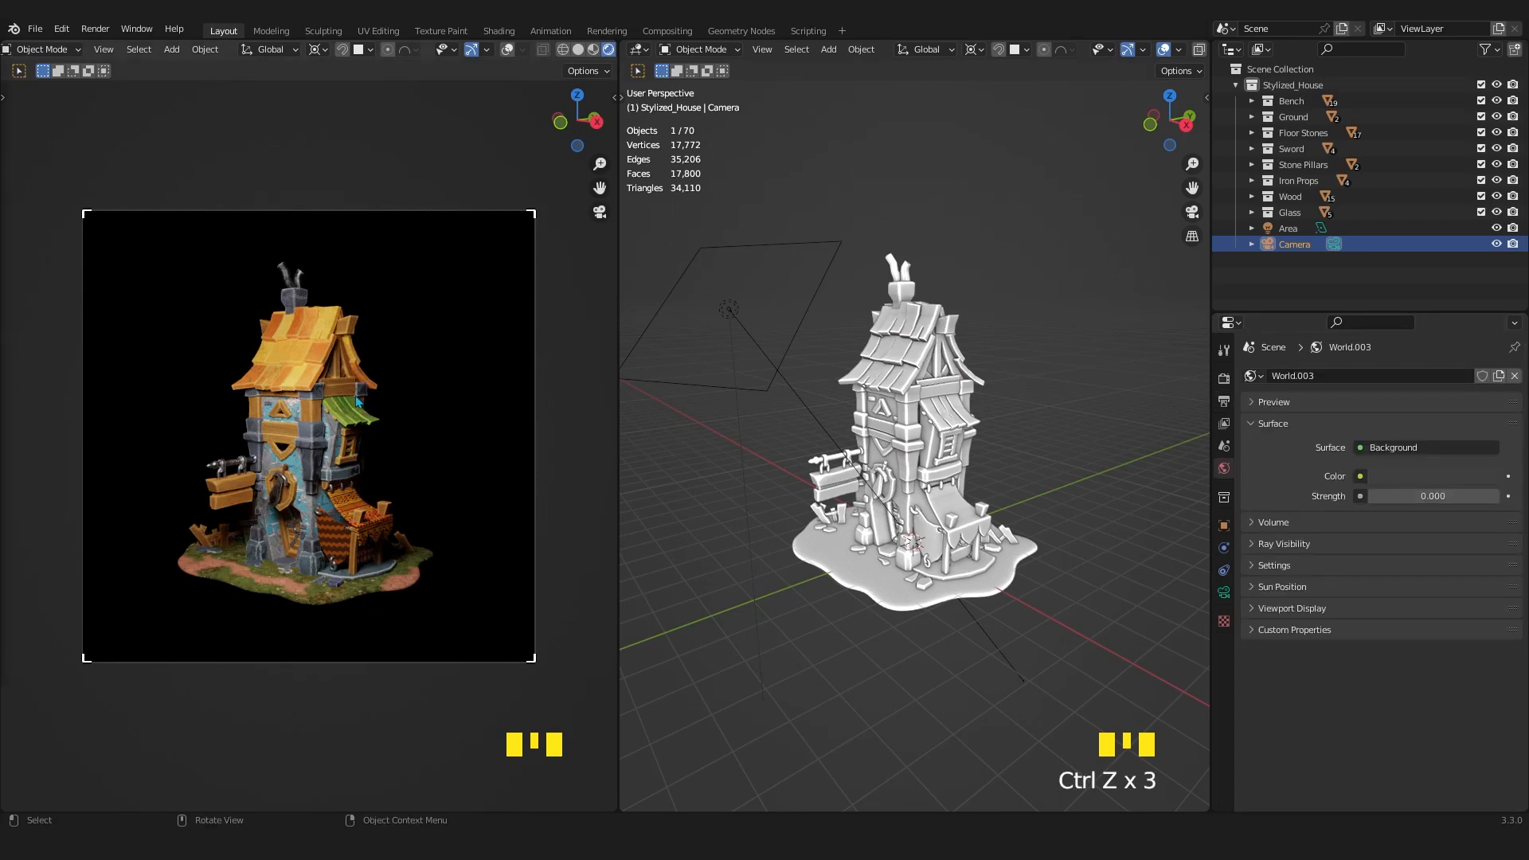
Try render regions around the roof and around the ground base, and reset the region to cover the whole camera frame.
{"action": "left_click", "coordinate": [372, 288]}
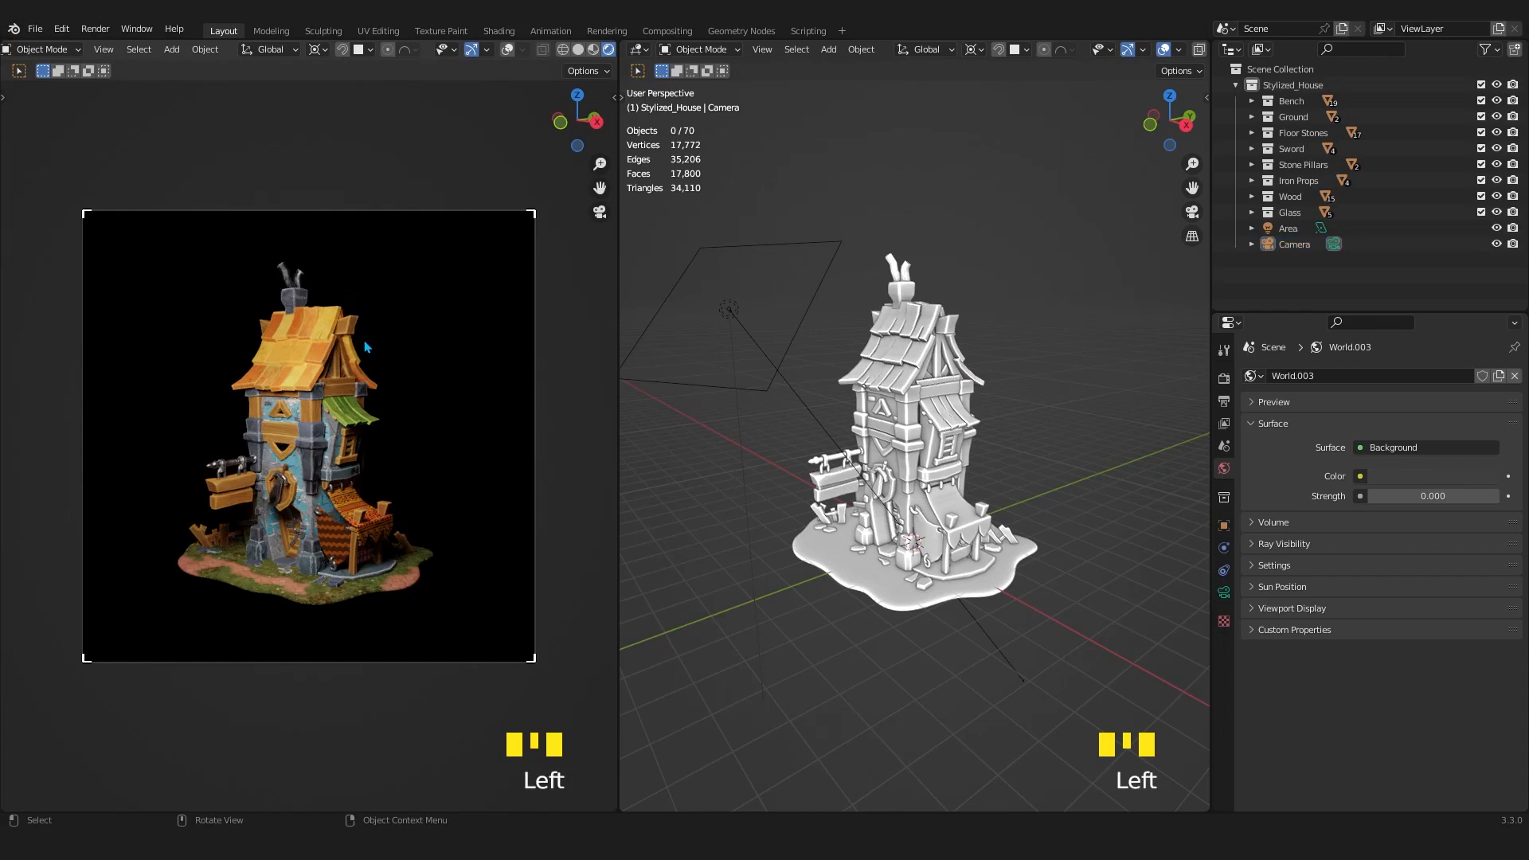
{"action": "key", "text": "ctrl+b"}
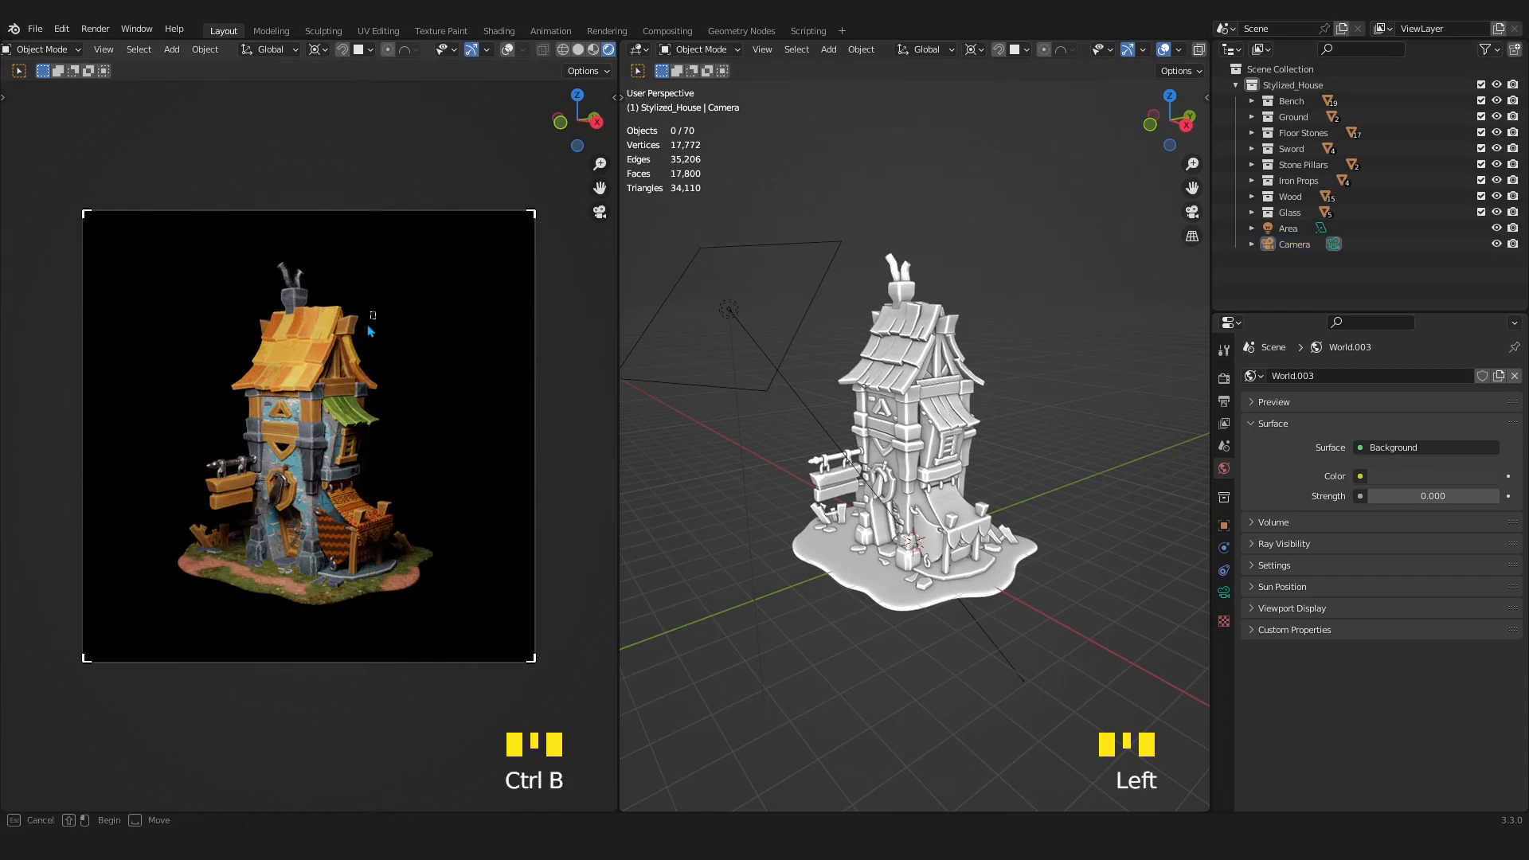
{"action": "left_click_drag", "start_coordinate": [374, 312], "coordinate": [238, 438]}
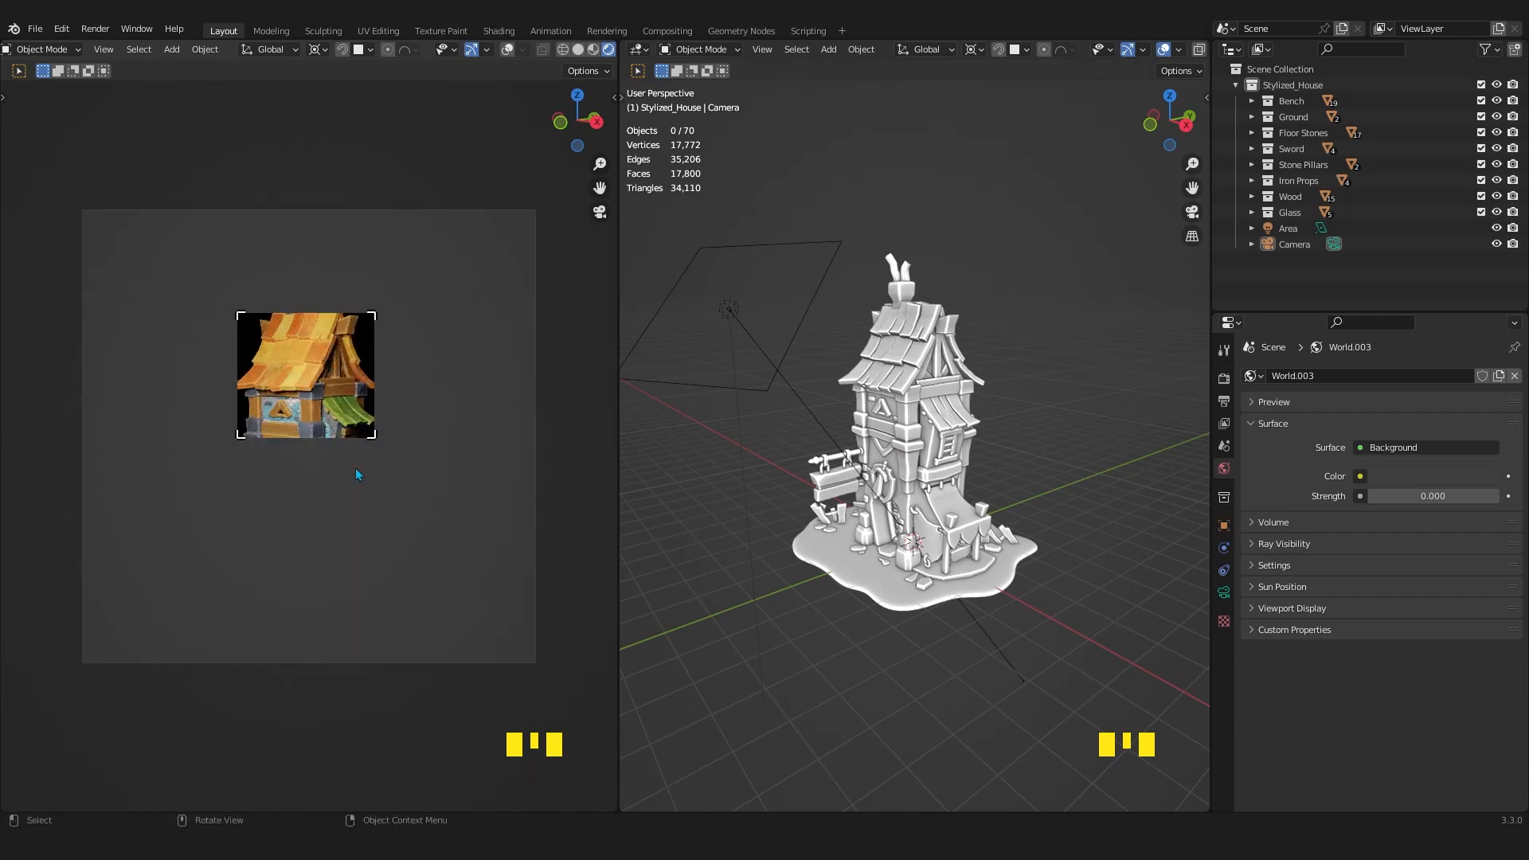
{"action": "key", "text": "ctrl+b"}
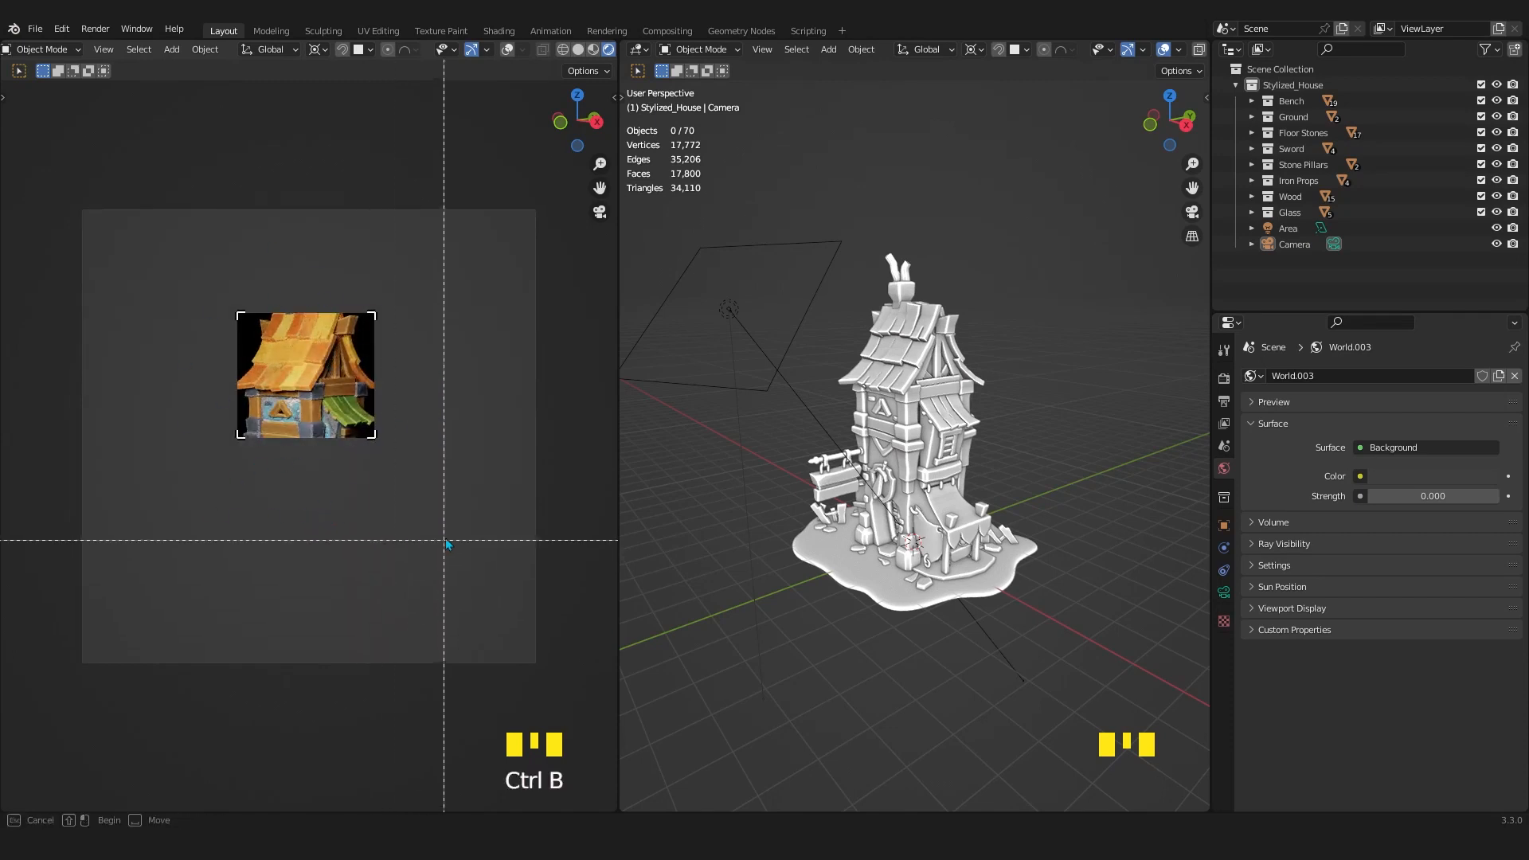
{"action": "left_click_drag", "start_coordinate": [437, 537], "coordinate": [174, 605]}
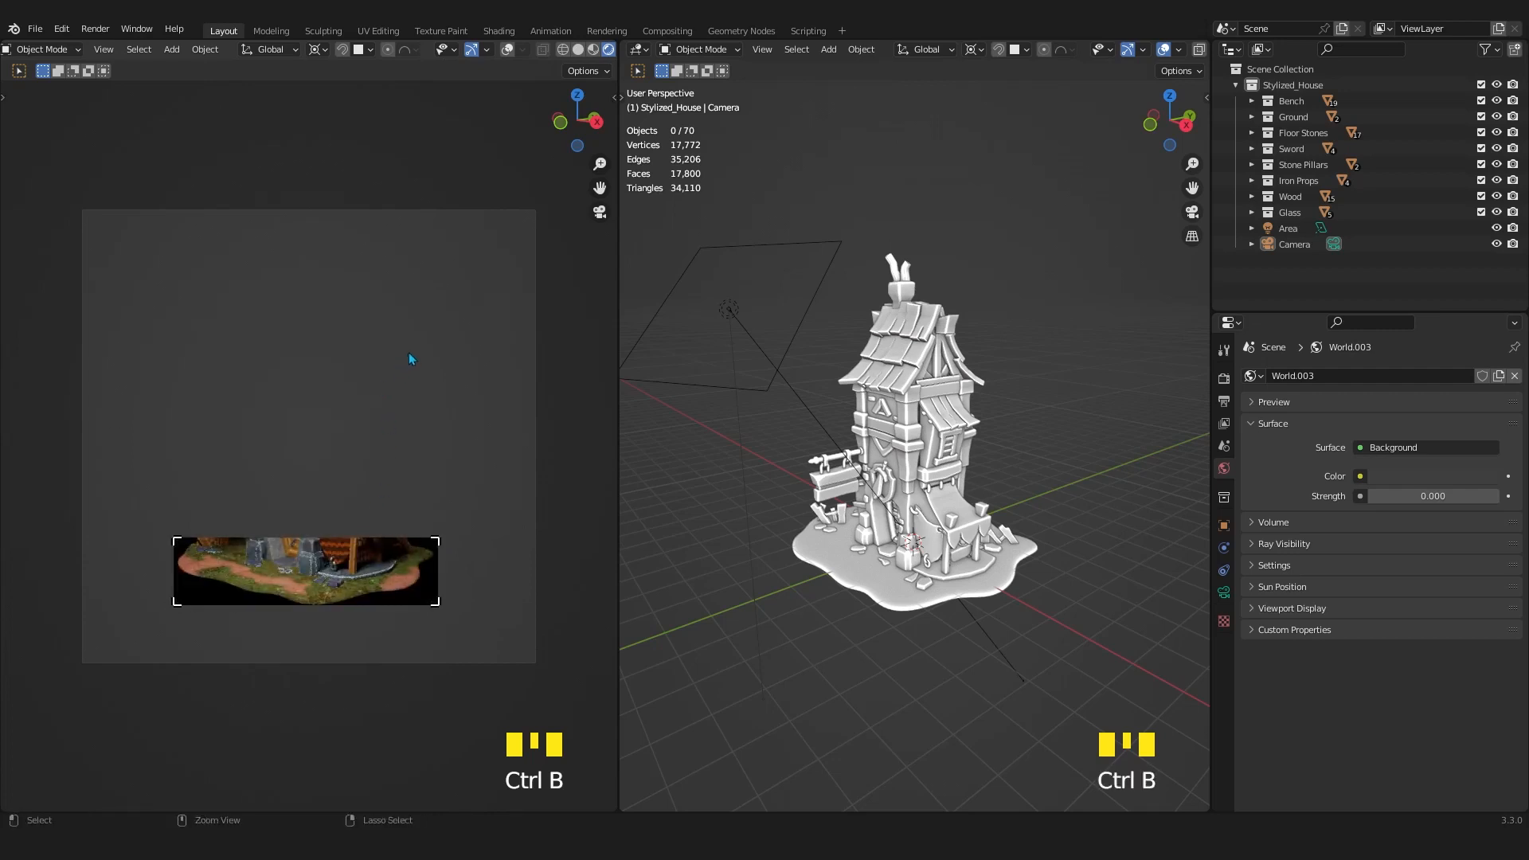
{"action": "key", "text": "ctrl+b"}
{"action": "left_click_drag", "start_coordinate": [550, 188], "coordinate": [22, 764]}
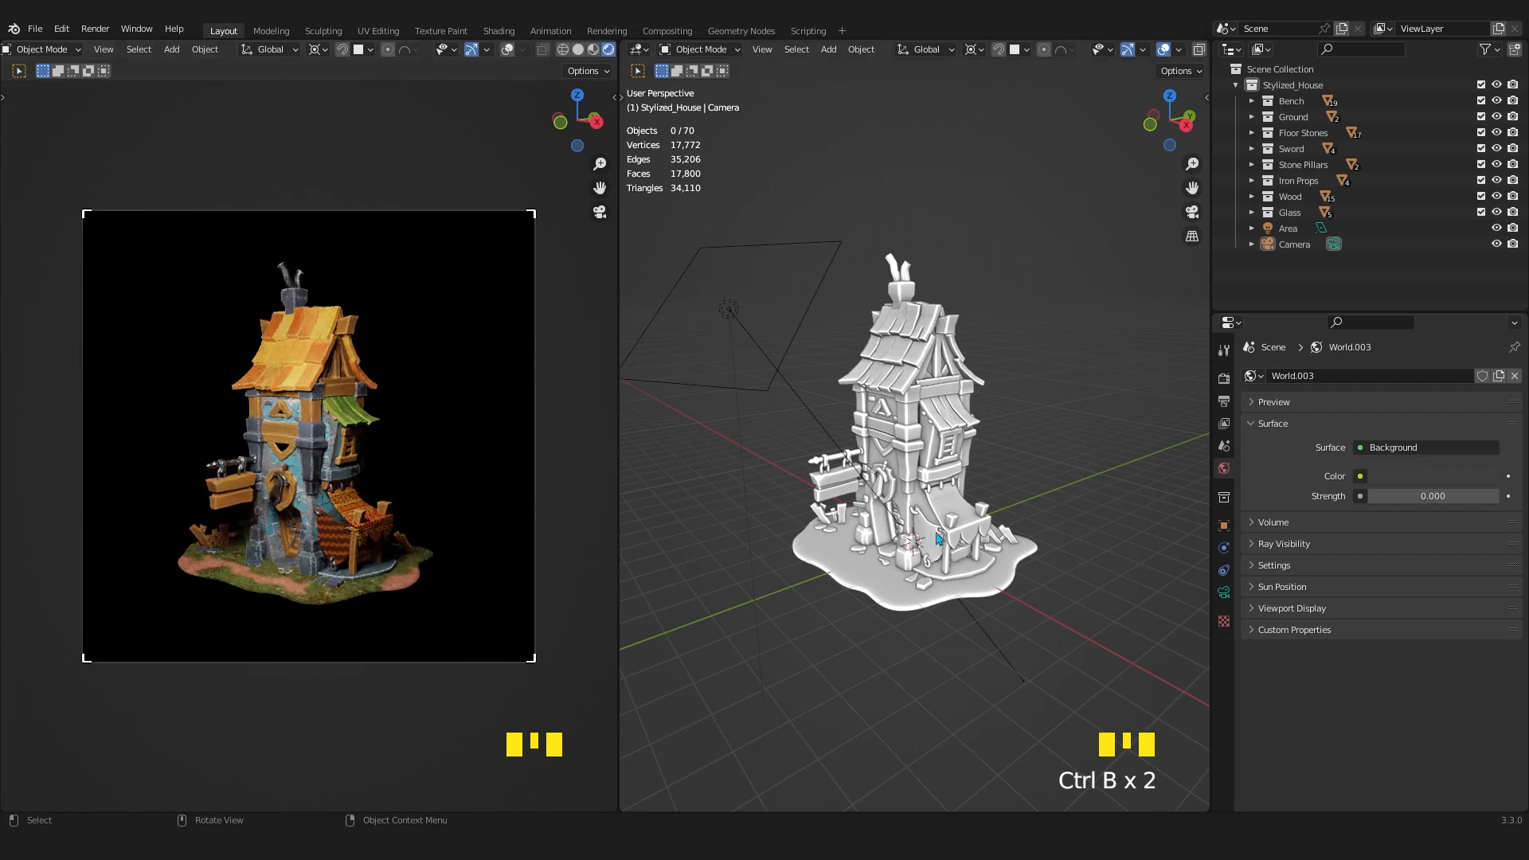
Set the camera's Passepartout to 1.000 to fully black out the area outside the camera frame.
{"action": "left_click", "coordinate": [1224, 593]}
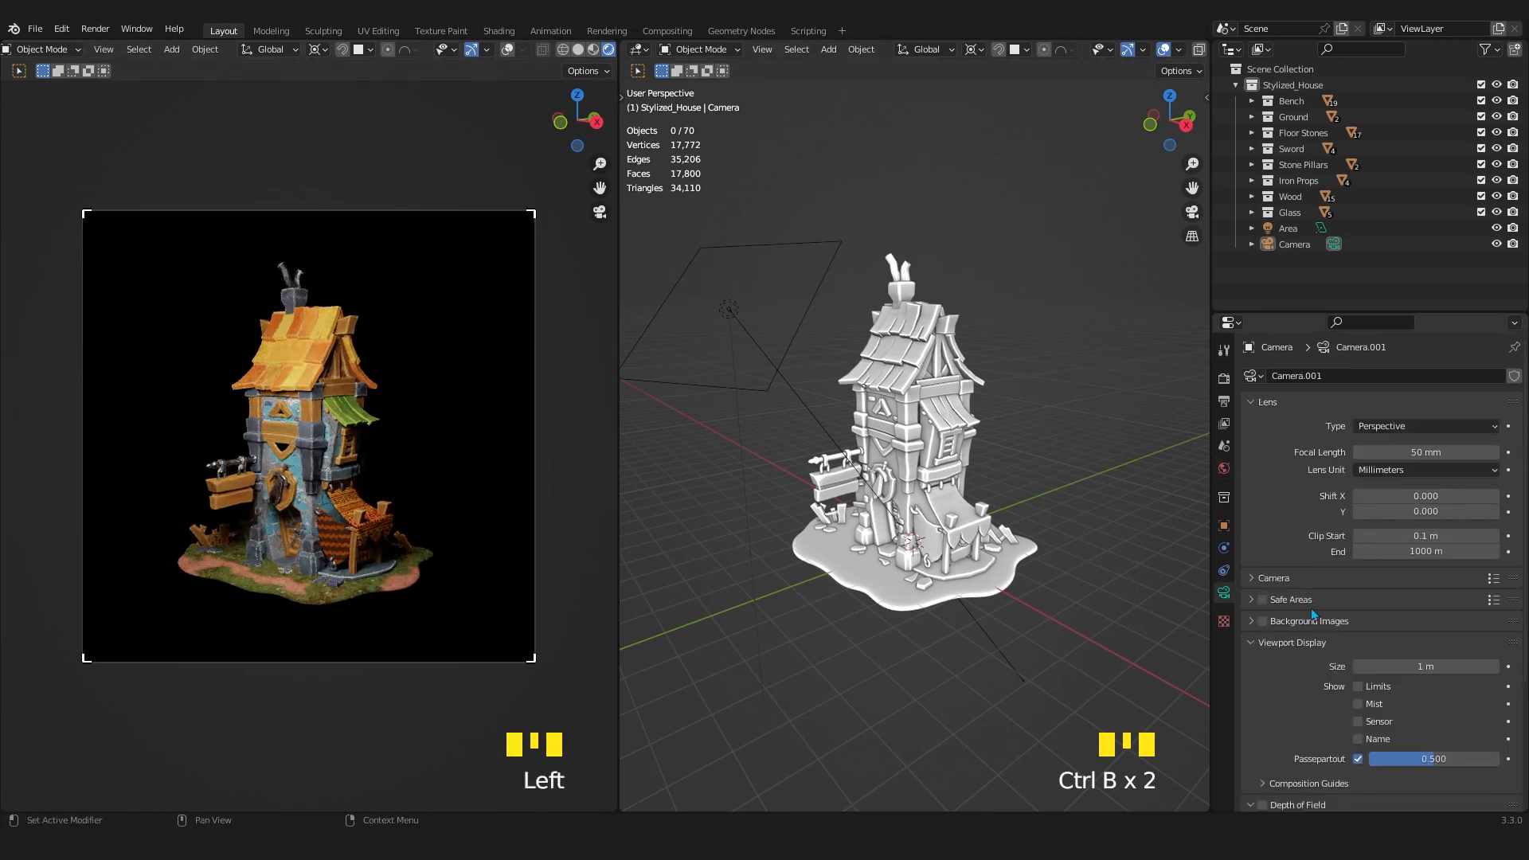
{"action": "scroll", "coordinate": [1313, 618], "scroll_direction": "down", "scroll_amount": 3}
{"action": "scroll", "coordinate": [1313, 618], "scroll_direction": "down", "scroll_amount": 1}
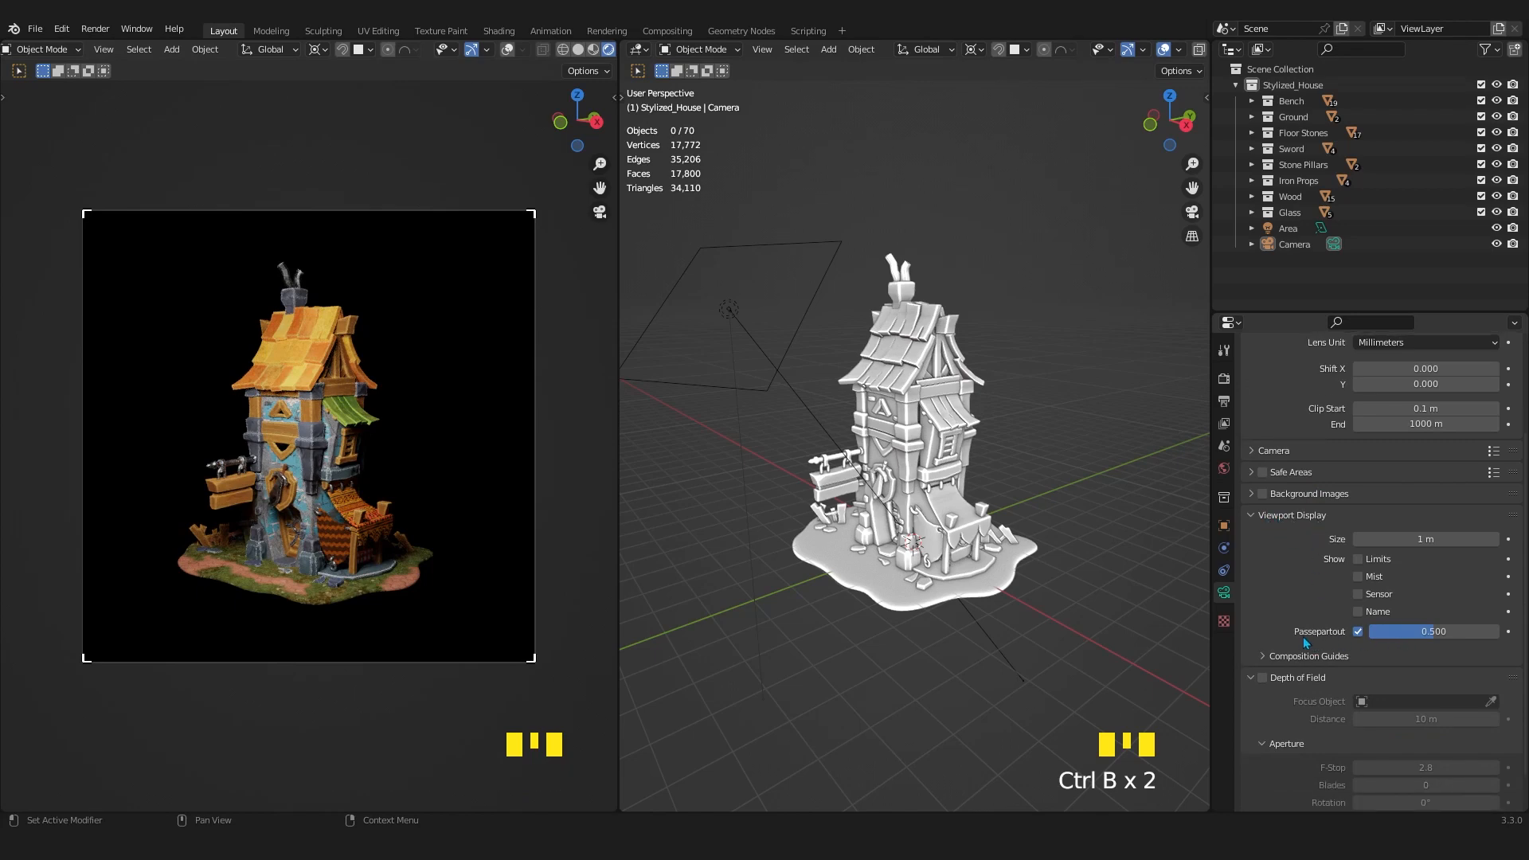
{"action": "left_click_drag", "start_coordinate": [1433, 631], "coordinate": [1498, 631]}
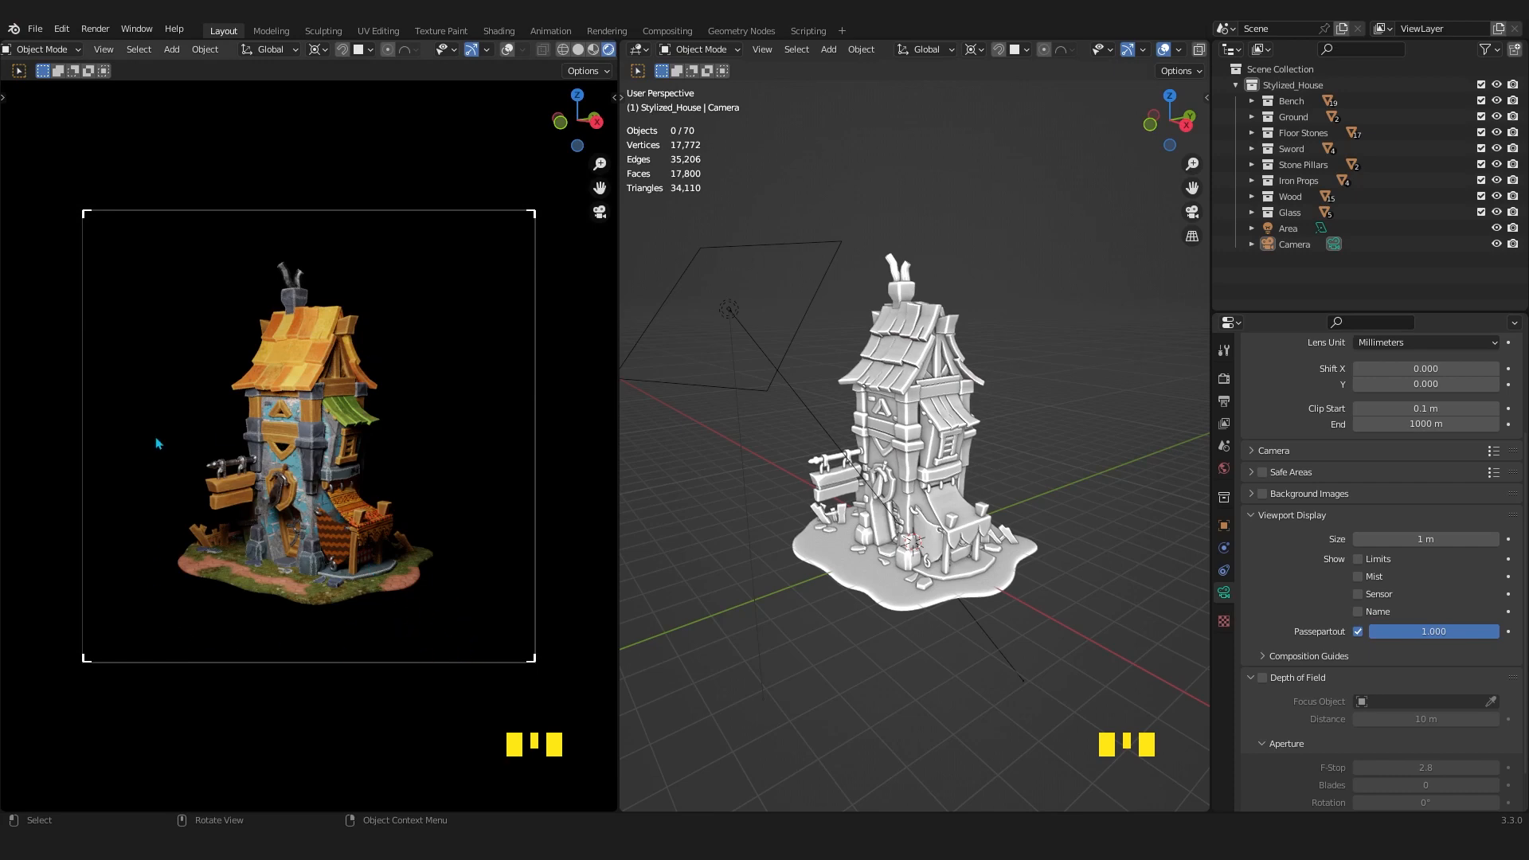
Add a mesh plane under the house and scale it up about 20.5 times.
{"action": "scroll", "coordinate": [1010, 431], "scroll_direction": "down", "scroll_amount": 4}
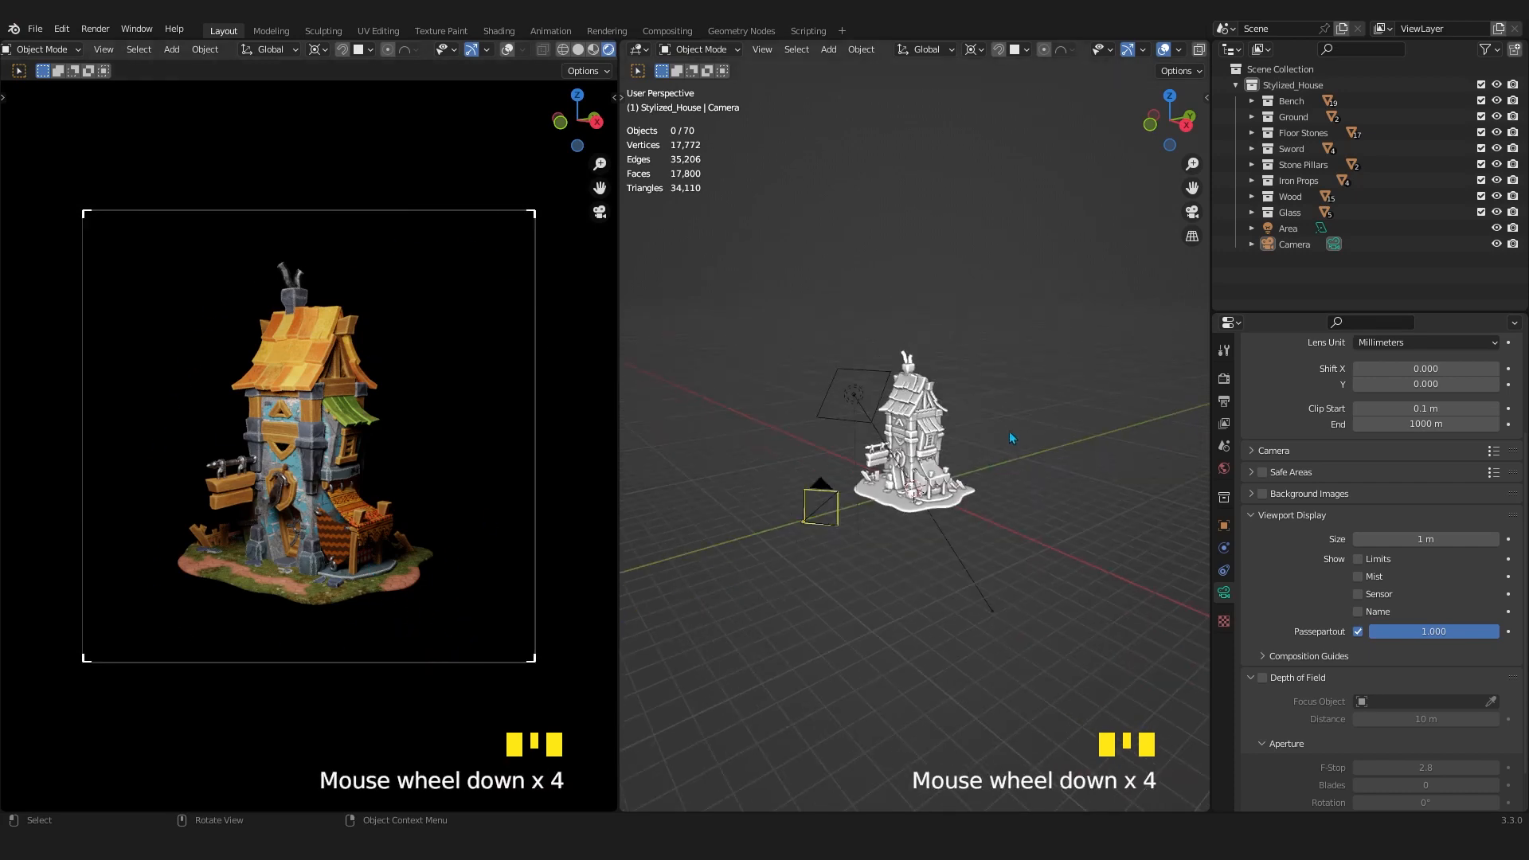
{"action": "middle_click_drag", "start_coordinate": [1009, 432], "coordinate": [945, 413]}
{"action": "scroll", "coordinate": [946, 408], "scroll_direction": "up", "scroll_amount": 1}
{"action": "scroll", "coordinate": [919, 372], "scroll_direction": "down", "scroll_amount": 3}
{"action": "scroll", "coordinate": [920, 371], "scroll_direction": "up", "scroll_amount": 1}
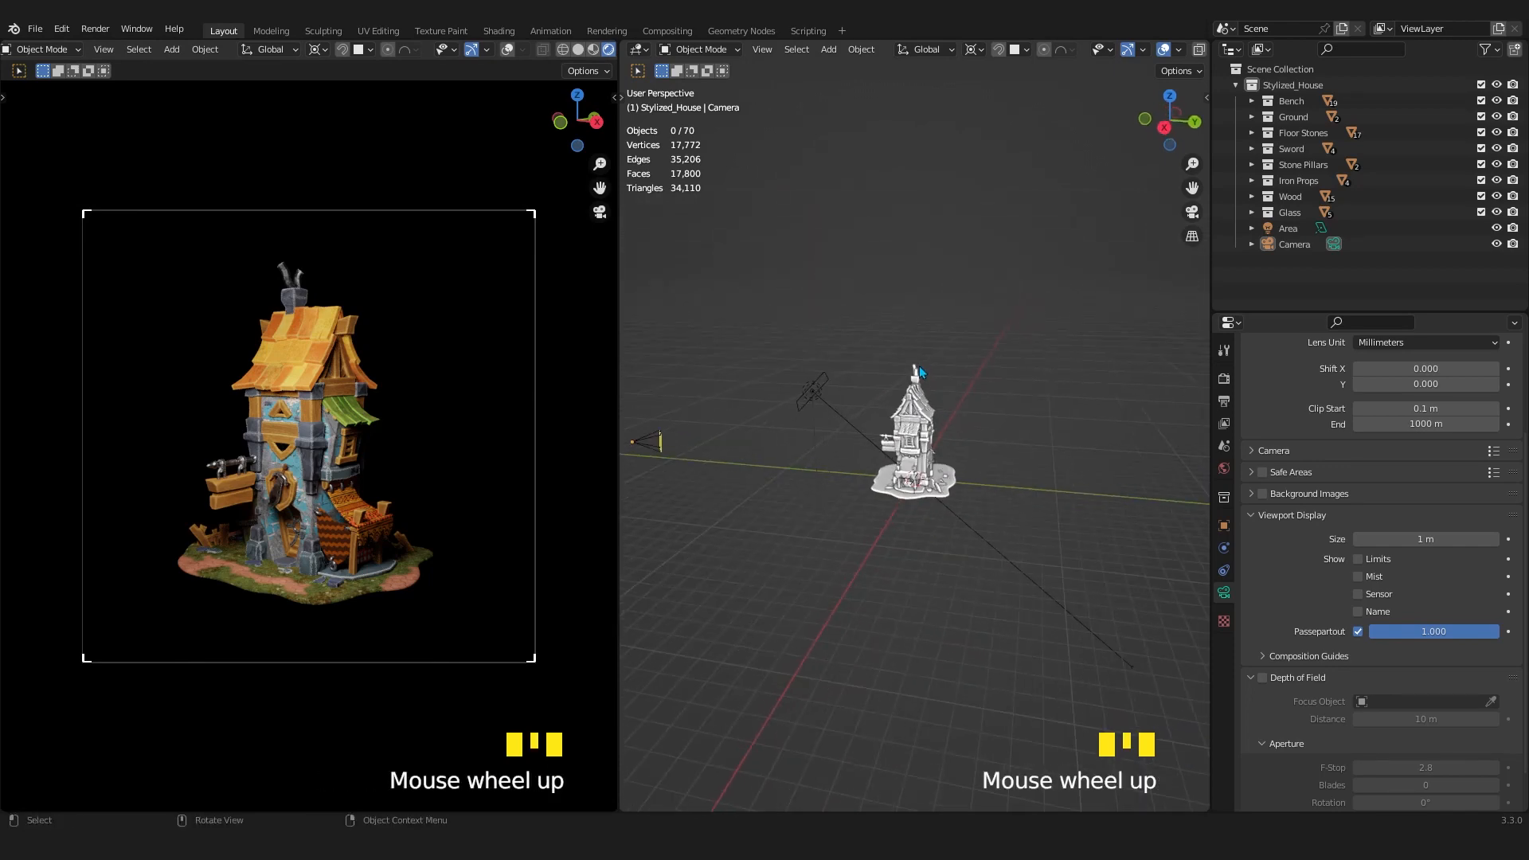
{"action": "key", "text": "shift+a"}
{"action": "mouse_move", "coordinate": [881, 134]}
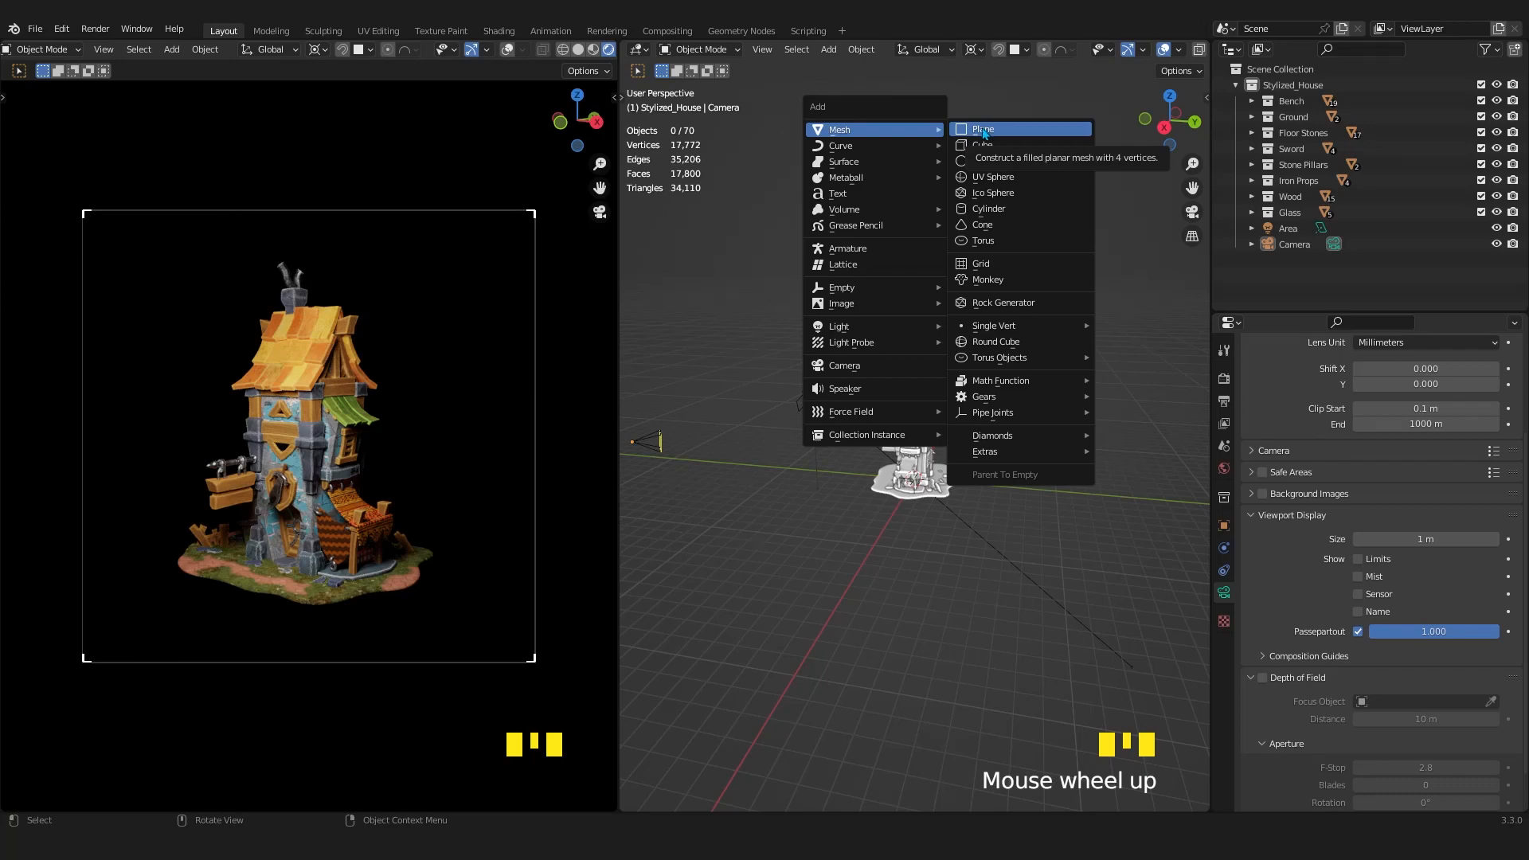
{"action": "left_click", "coordinate": [984, 132]}
{"action": "key", "text": "s"}
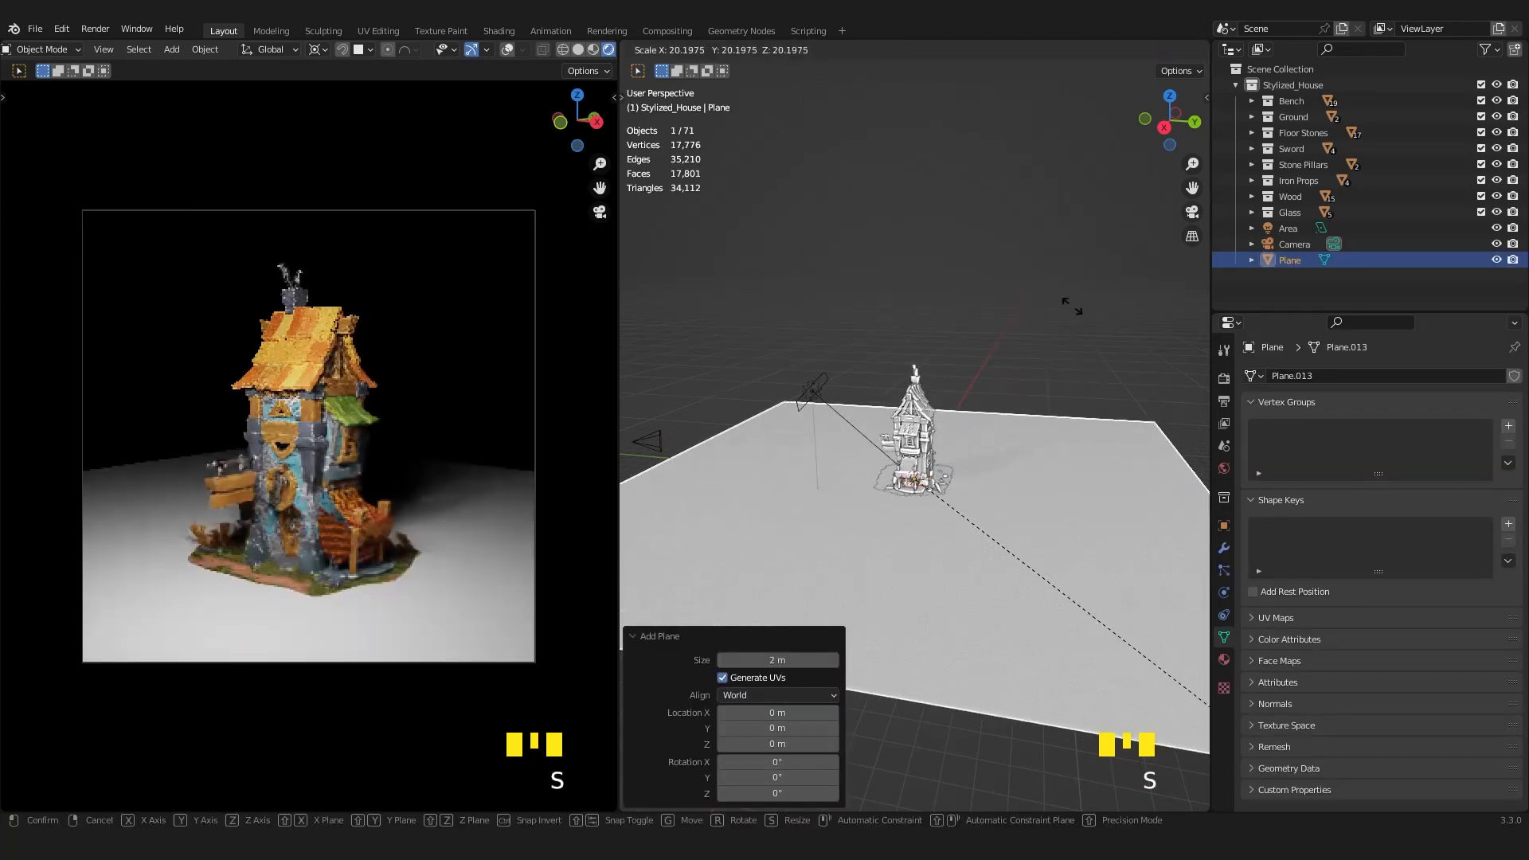
{"action": "left_click", "coordinate": [1075, 309]}
Enlarge the ground plane about 2.5 times more and rotate it 45° around the Z axis.
{"action": "scroll", "coordinate": [1075, 310], "scroll_direction": "down", "scroll_amount": 4}
{"action": "key", "text": "s"}
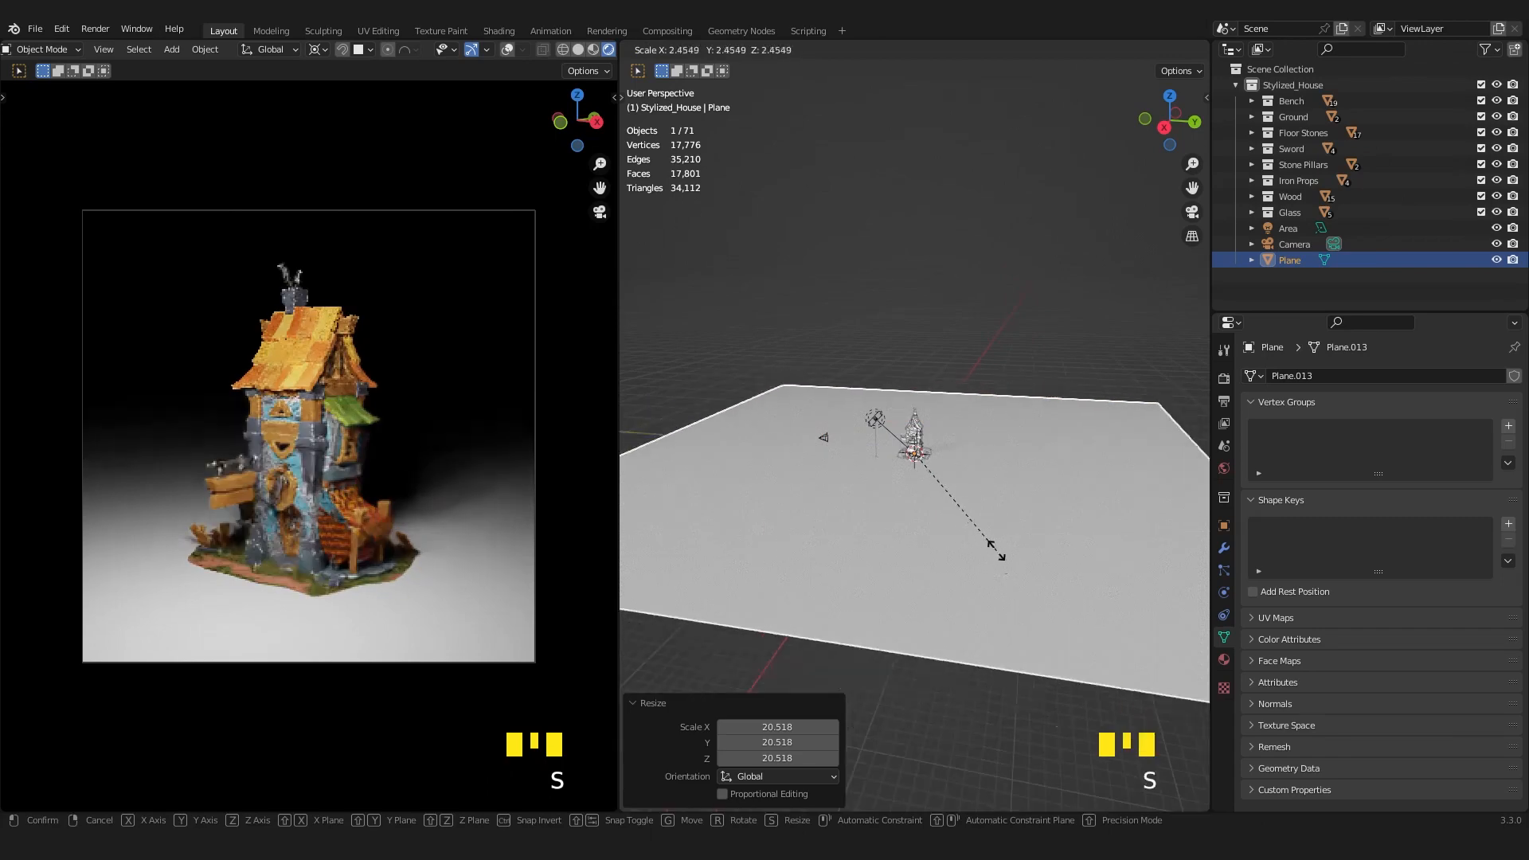
{"action": "left_click", "coordinate": [995, 550]}
{"action": "middle_click_drag", "start_coordinate": [990, 536], "coordinate": [1081, 536]}
{"action": "key", "text": "Tab"}
{"action": "scroll", "coordinate": [1009, 444], "scroll_direction": "down", "scroll_amount": 2}
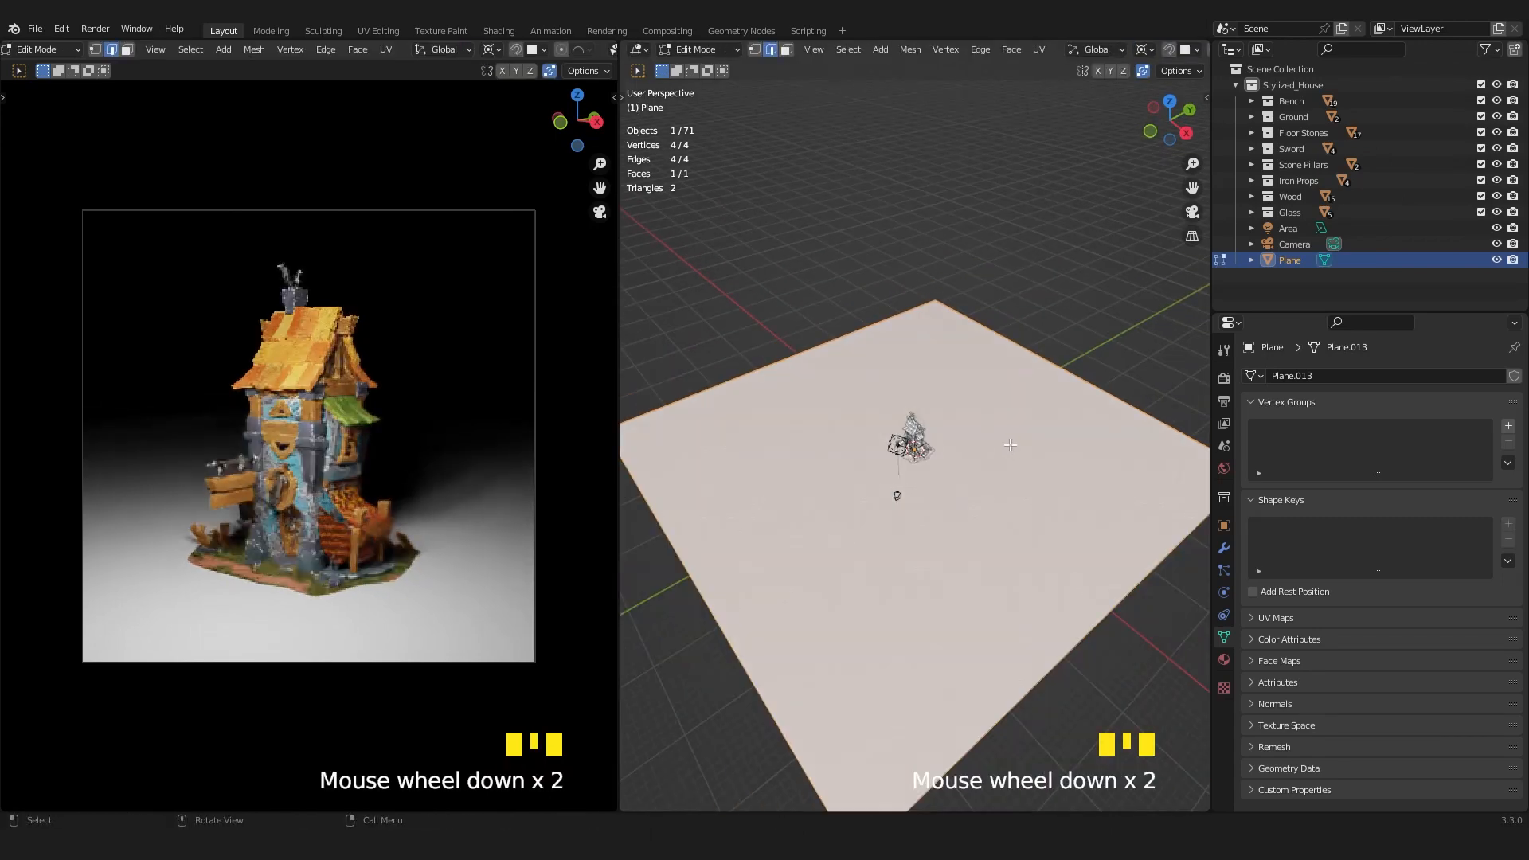
{"action": "key", "text": "Tab"}
{"action": "type", "text": "r45"}
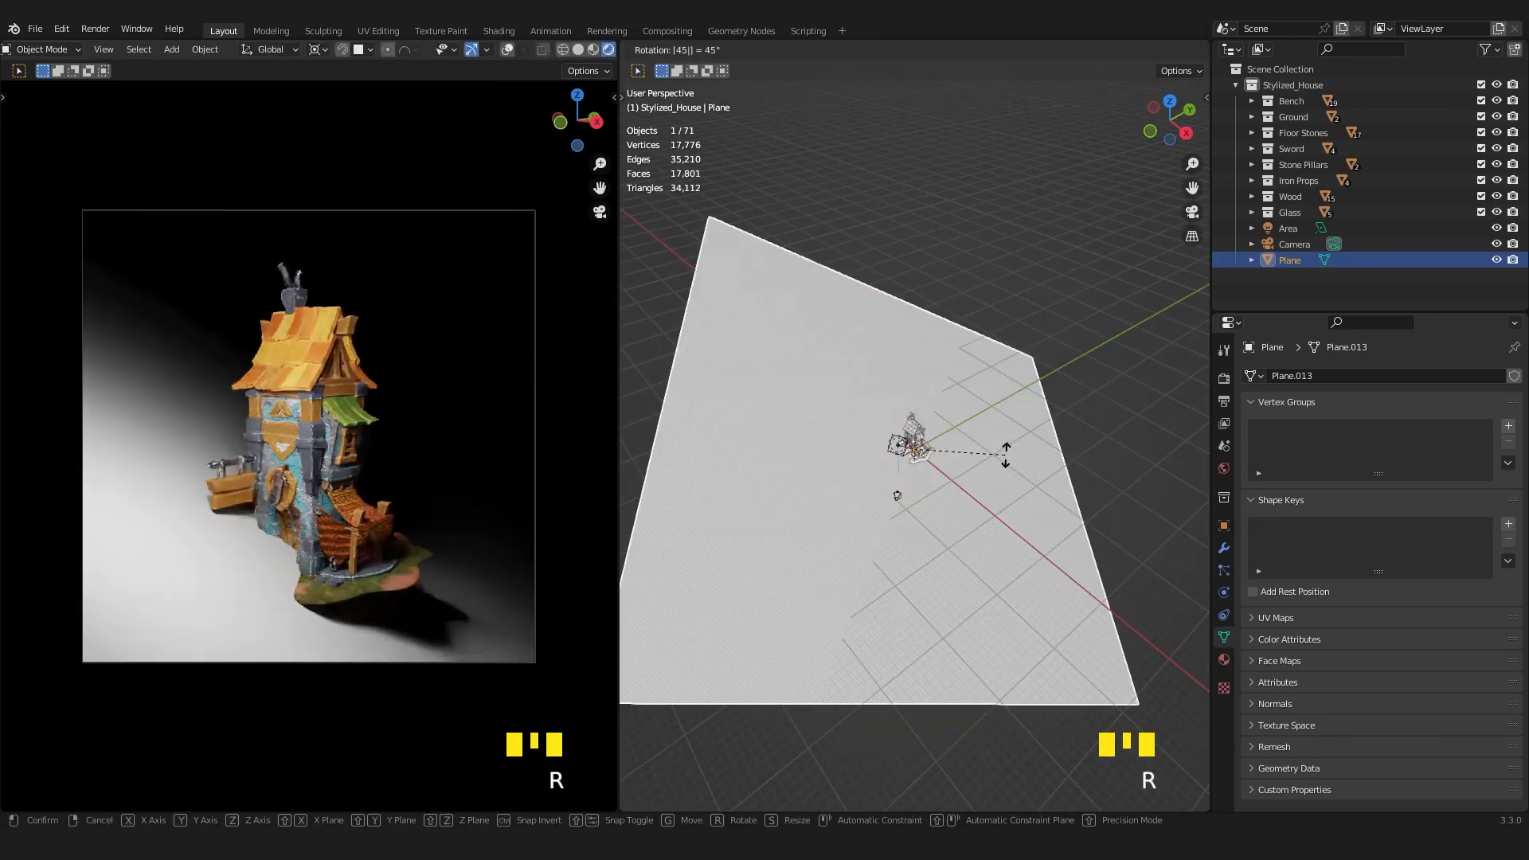
{"action": "type", "text": "z"}
{"action": "left_click", "coordinate": [1005, 456]}
Extrude the plane's edge behind the house straight up along Z about 60 m to form a backdrop wall.
{"action": "key", "text": "Tab"}
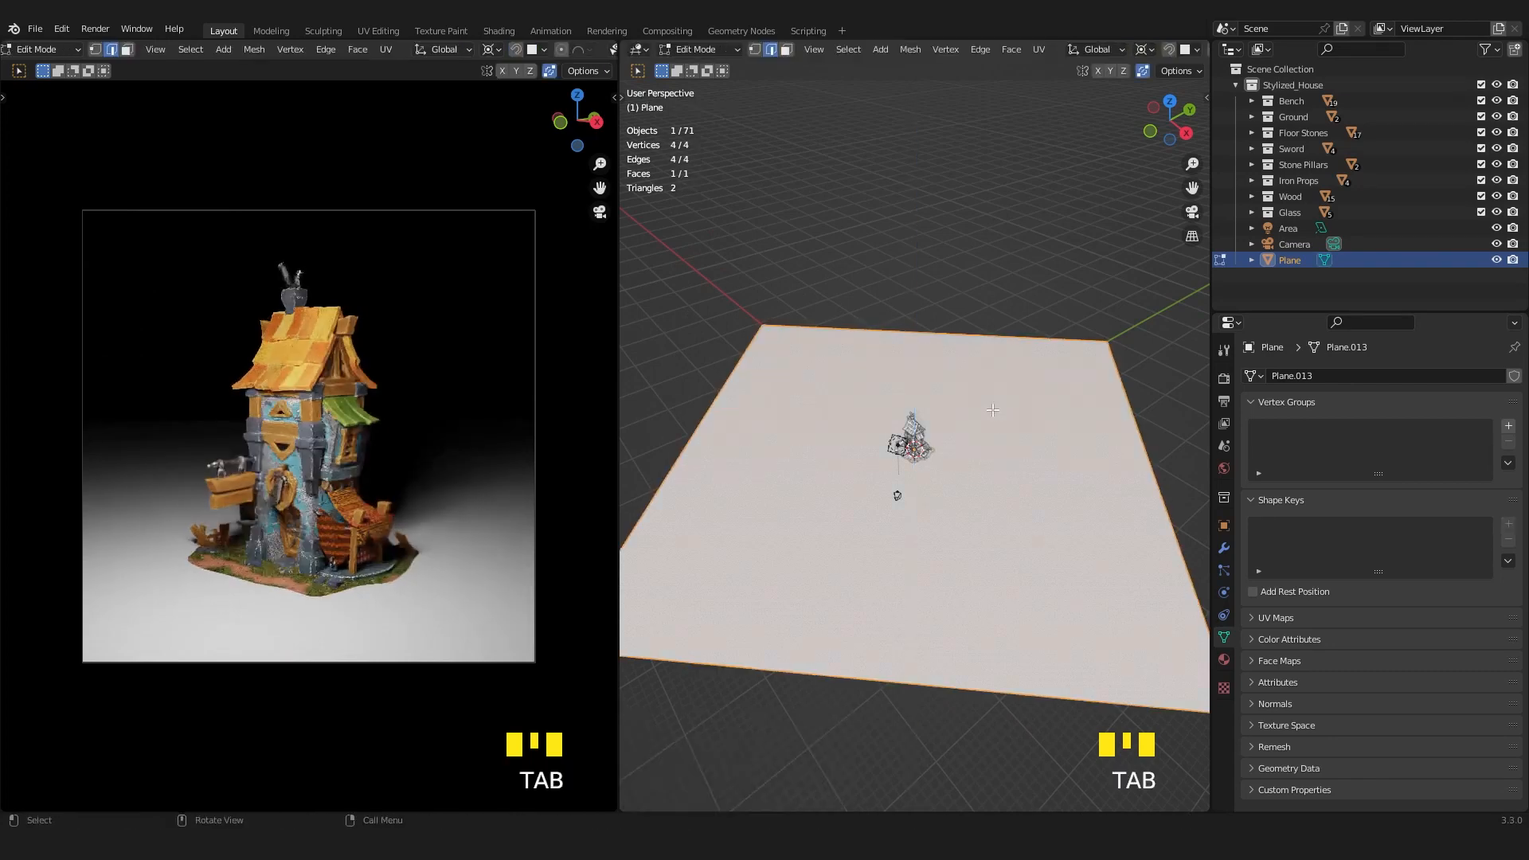
{"action": "left_click", "coordinate": [983, 323]}
{"action": "middle_click_drag", "start_coordinate": [982, 323], "coordinate": [935, 356]}
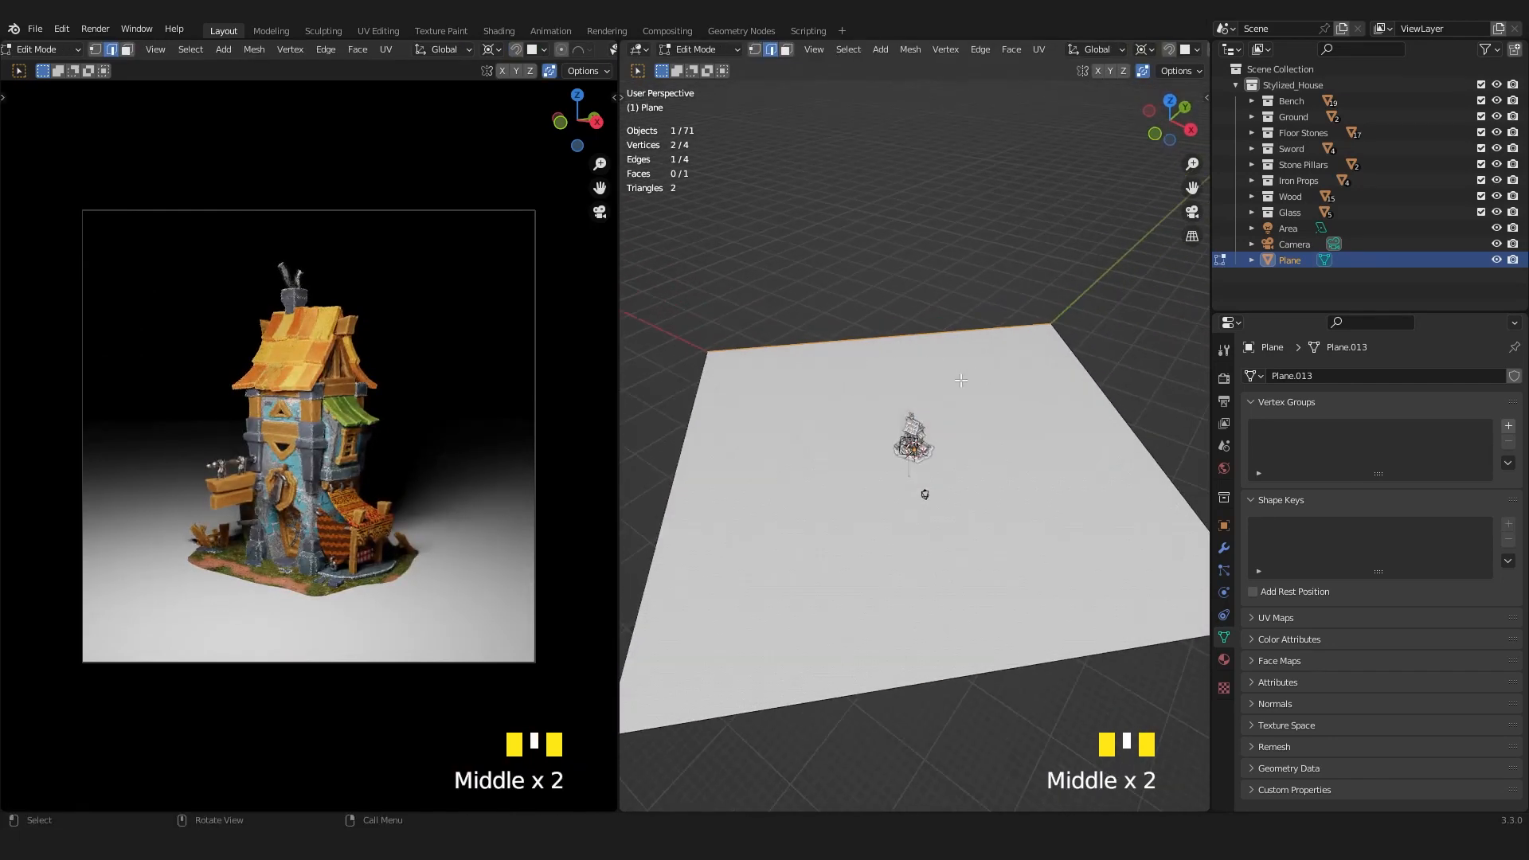
{"action": "scroll", "coordinate": [961, 381], "scroll_direction": "down", "scroll_amount": 4}
{"action": "middle_click_drag", "start_coordinate": [804, 426], "coordinate": [864, 401]}
{"action": "scroll", "coordinate": [879, 433], "scroll_direction": "up", "scroll_amount": 1}
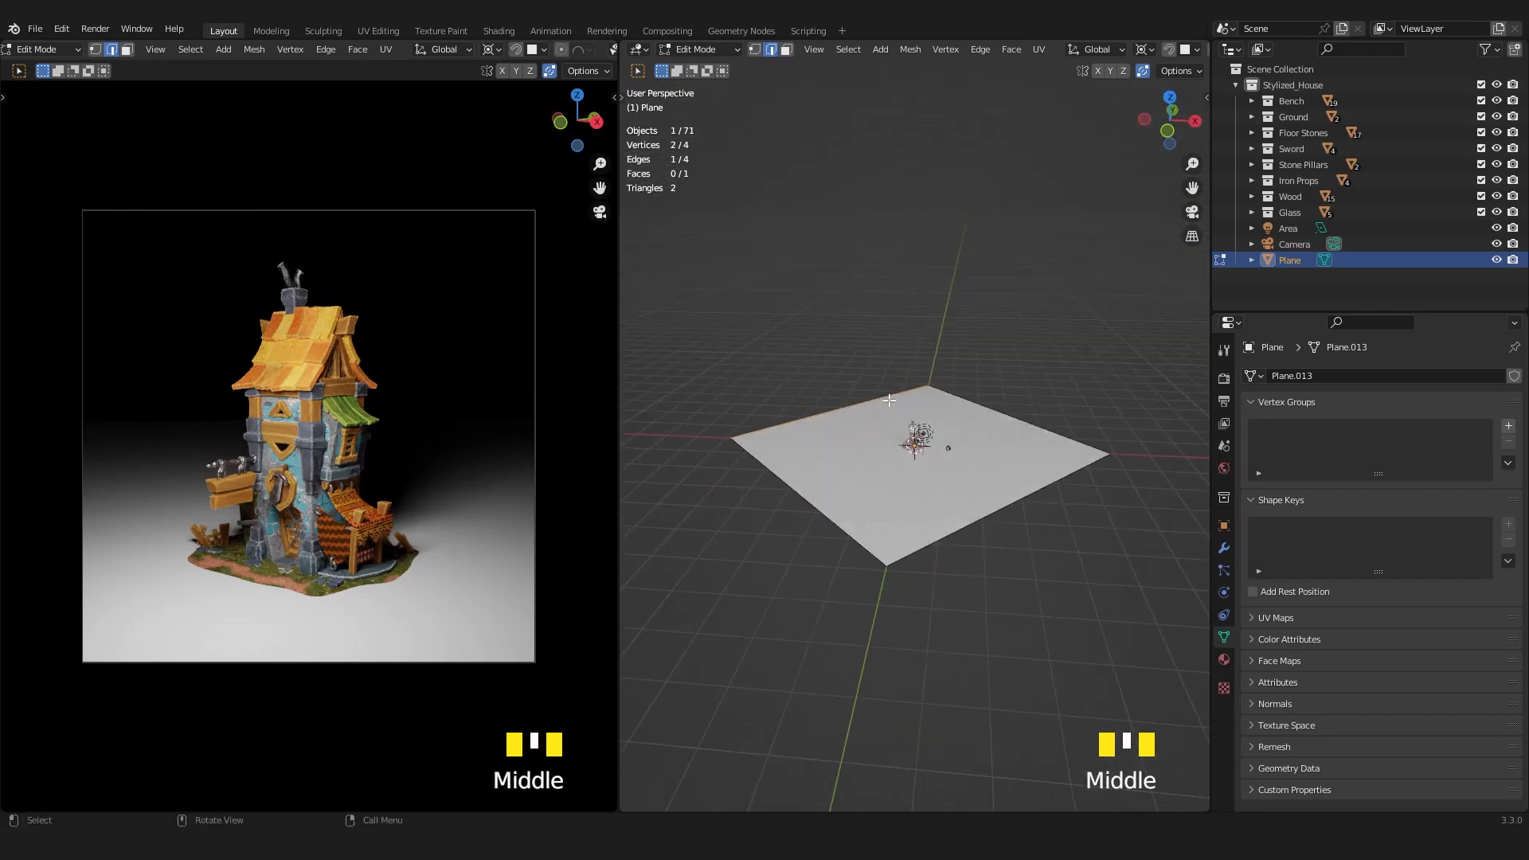
{"action": "scroll", "coordinate": [888, 400], "scroll_direction": "up", "scroll_amount": 1}
{"action": "middle_click_drag", "start_coordinate": [888, 401], "coordinate": [910, 362], "text": "shift"}
{"action": "key", "text": "e"}
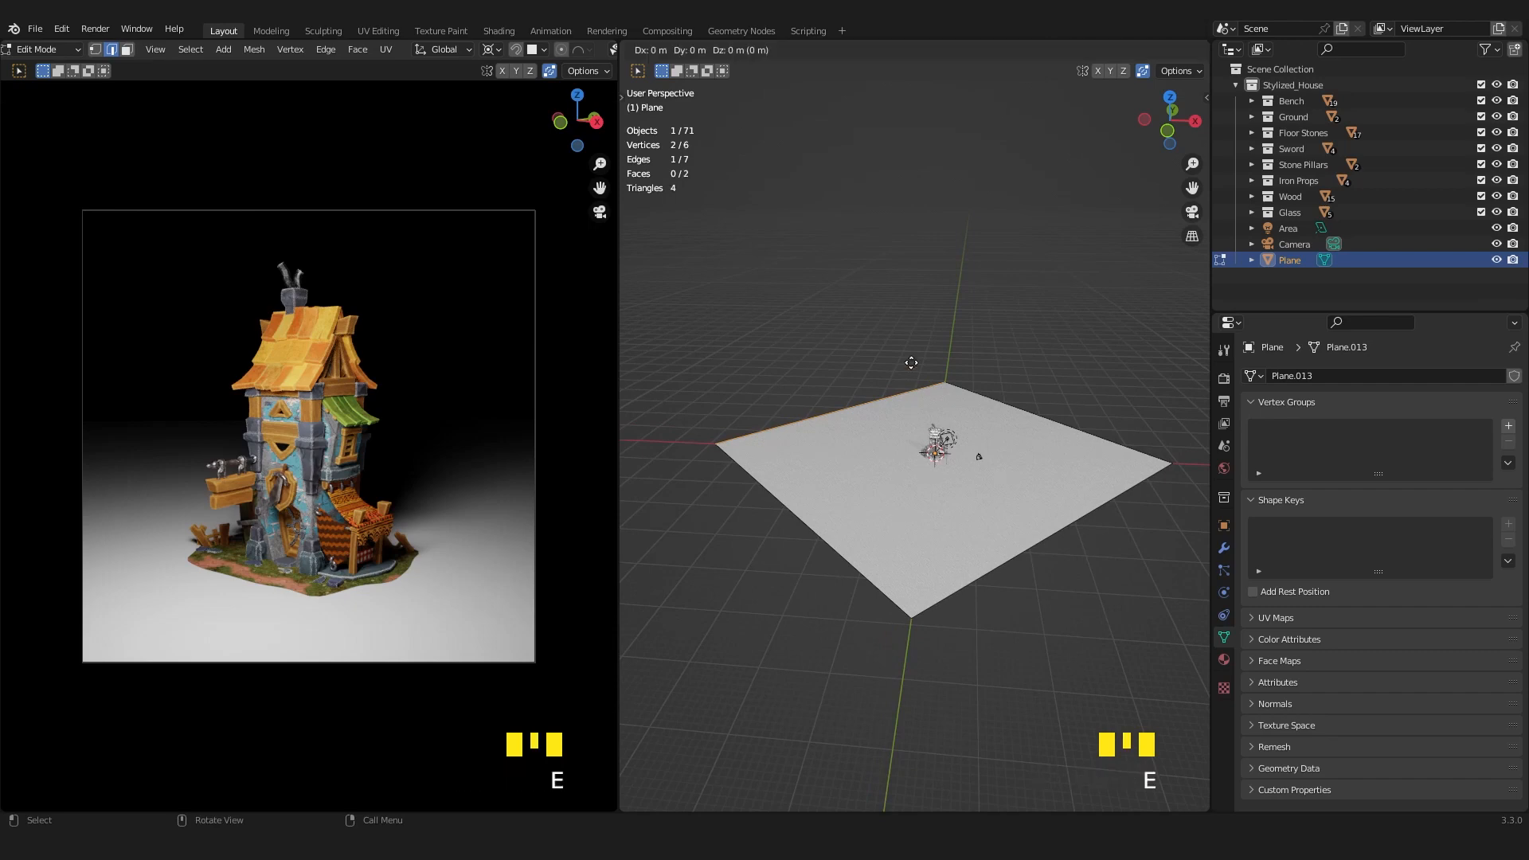
{"action": "left_click", "coordinate": [936, 379]}
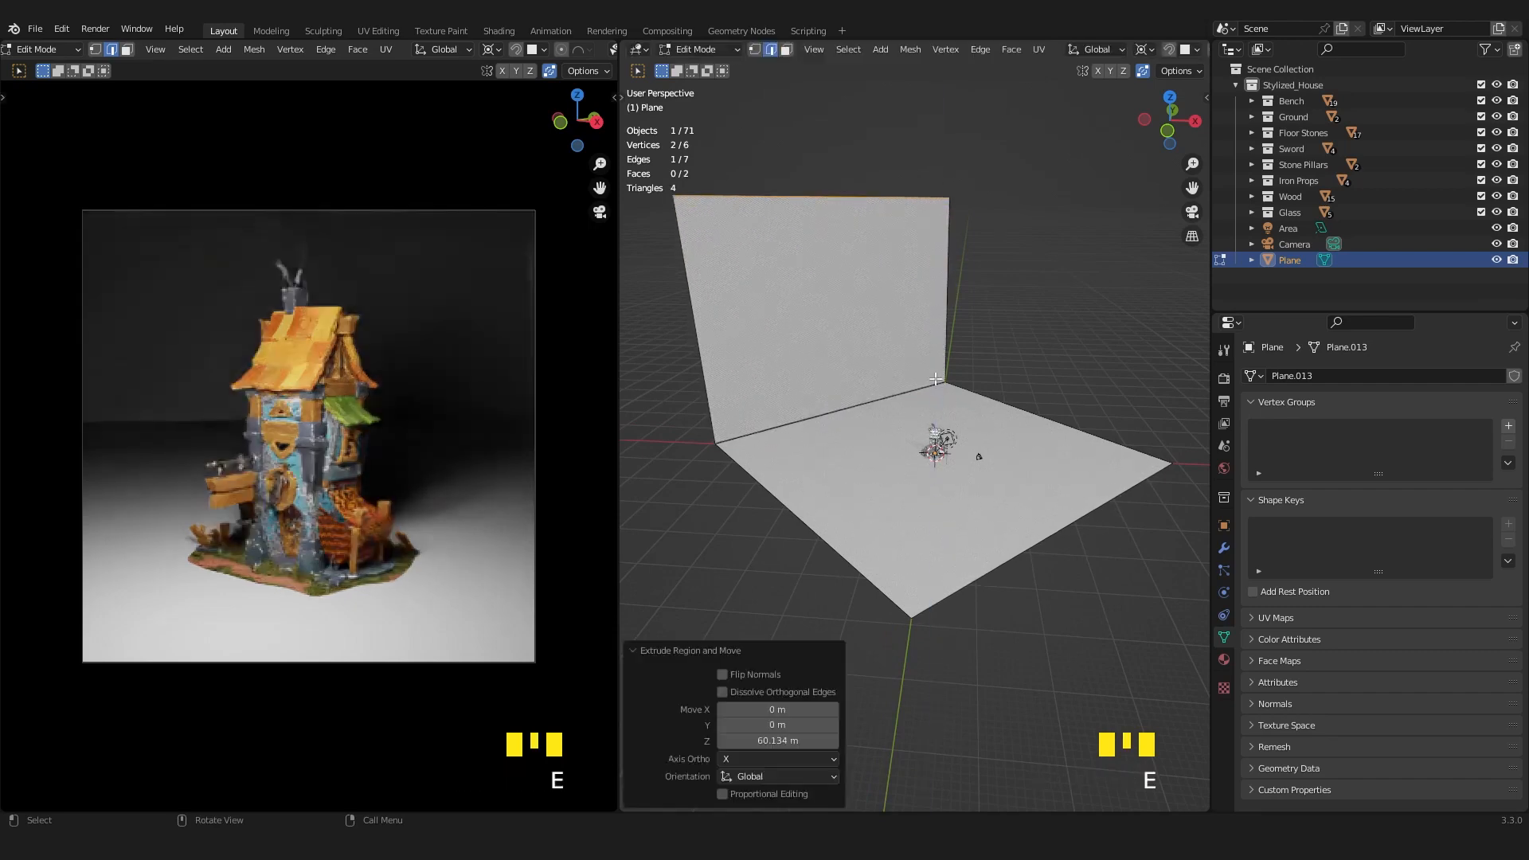
Bevel the edge between the floor and the backdrop wall with 13 segments into a curve and return to Object Mode.
{"action": "left_click", "coordinate": [931, 385]}
{"action": "scroll", "coordinate": [860, 414], "scroll_direction": "up", "scroll_amount": 2}
{"action": "key", "text": "ctrl+b"}
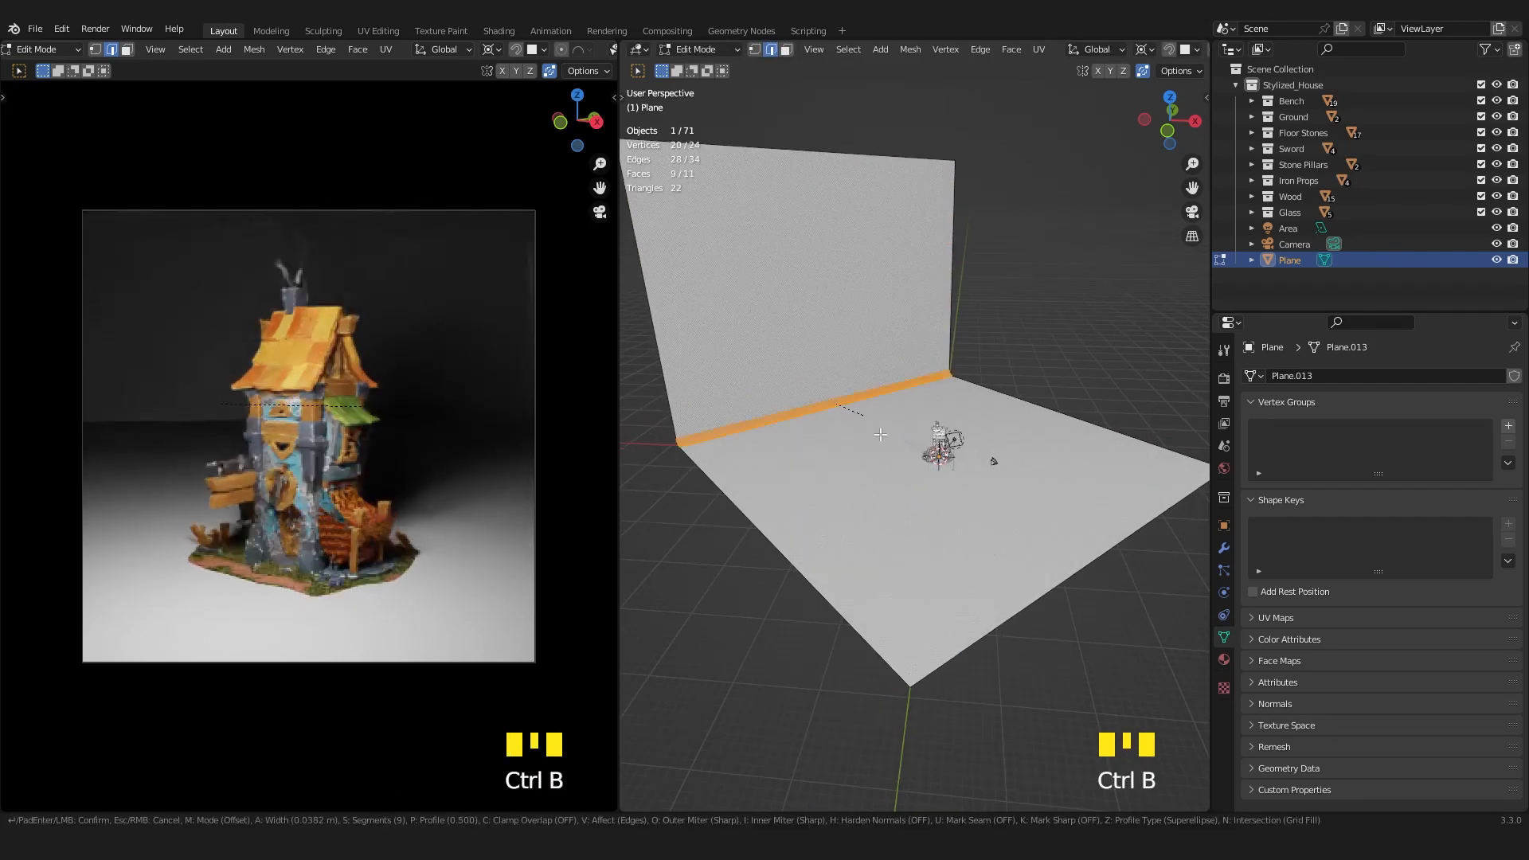
{"action": "scroll", "coordinate": [881, 435], "scroll_direction": "up", "scroll_amount": 4}
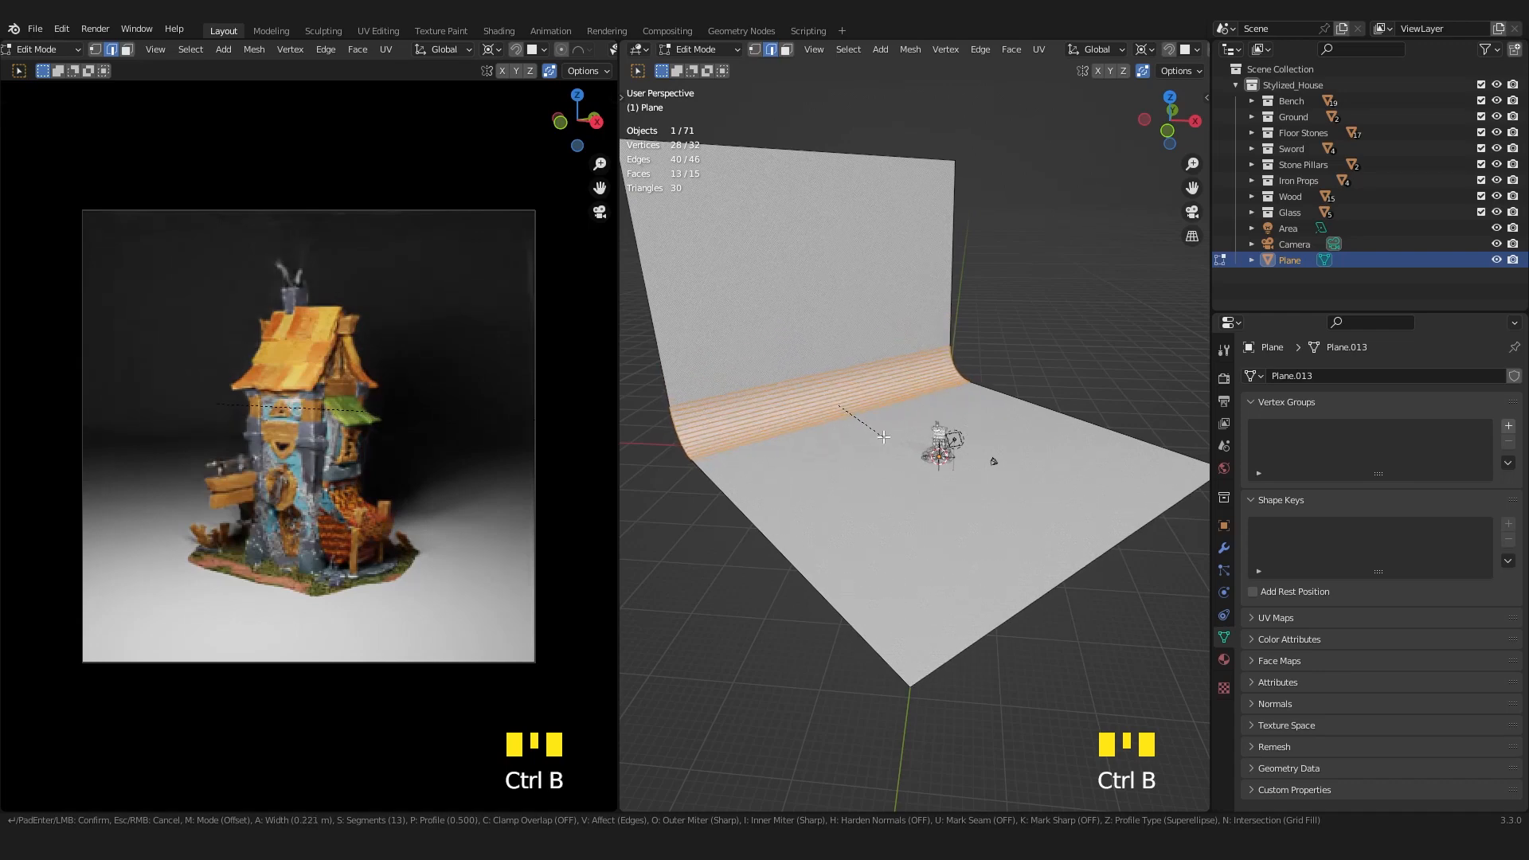
{"action": "left_click", "coordinate": [883, 438]}
{"action": "key", "text": "Tab"}
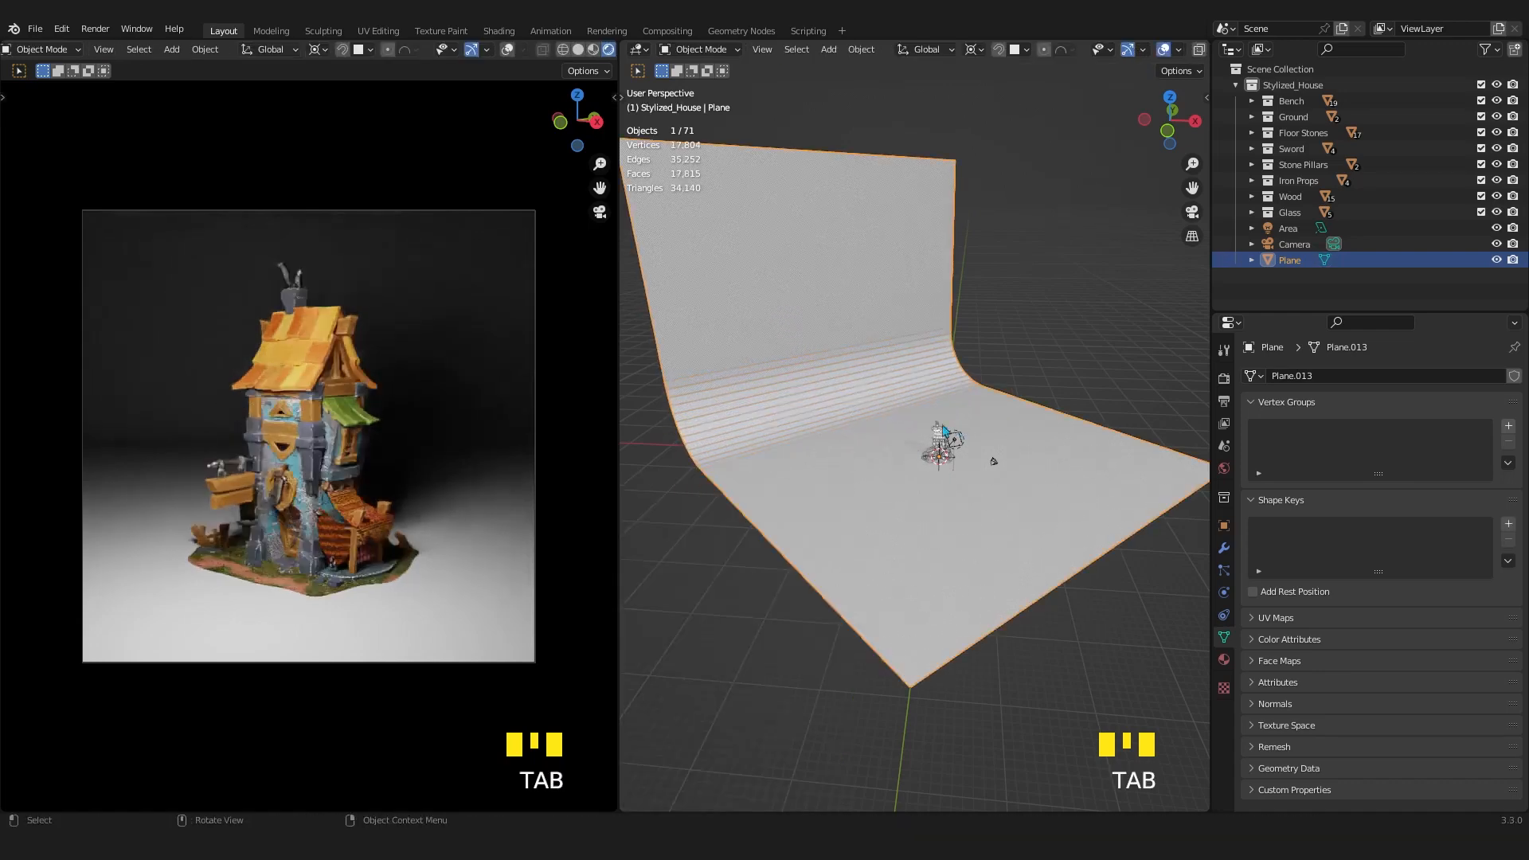
Smooth the backdrop's shading with Auto Smooth at 30°.
{"action": "middle_click_drag", "start_coordinate": [945, 430], "coordinate": [832, 368]}
{"action": "right_click", "coordinate": [832, 368]}
{"action": "left_click", "coordinate": [842, 388]}
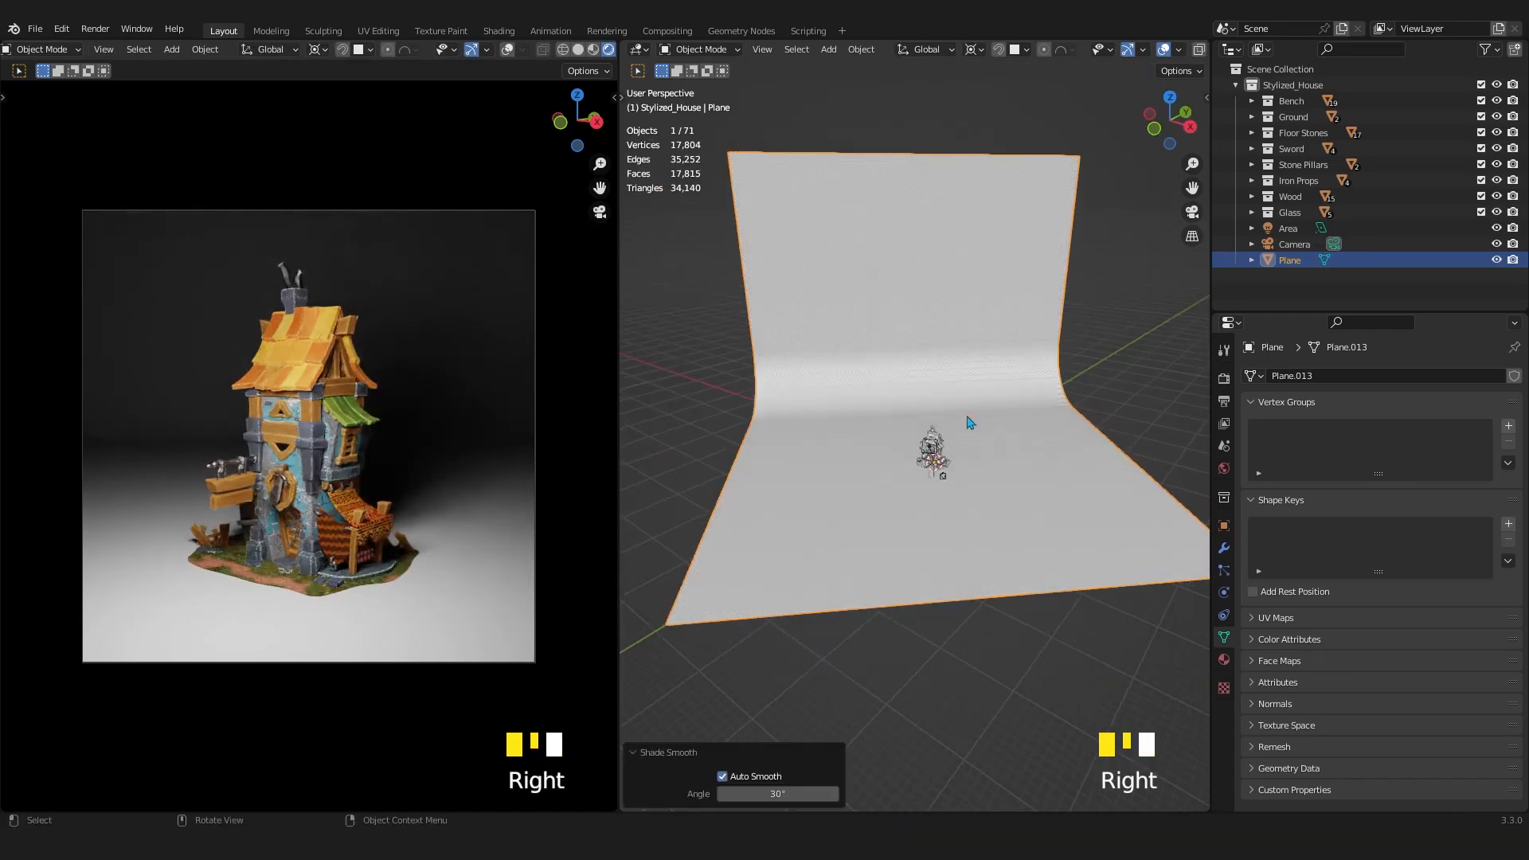
Lower the backdrop plane about 0.47 m along Z so it sits beneath the house's ground base.
{"action": "scroll", "coordinate": [969, 423], "scroll_direction": "down", "scroll_amount": 2}
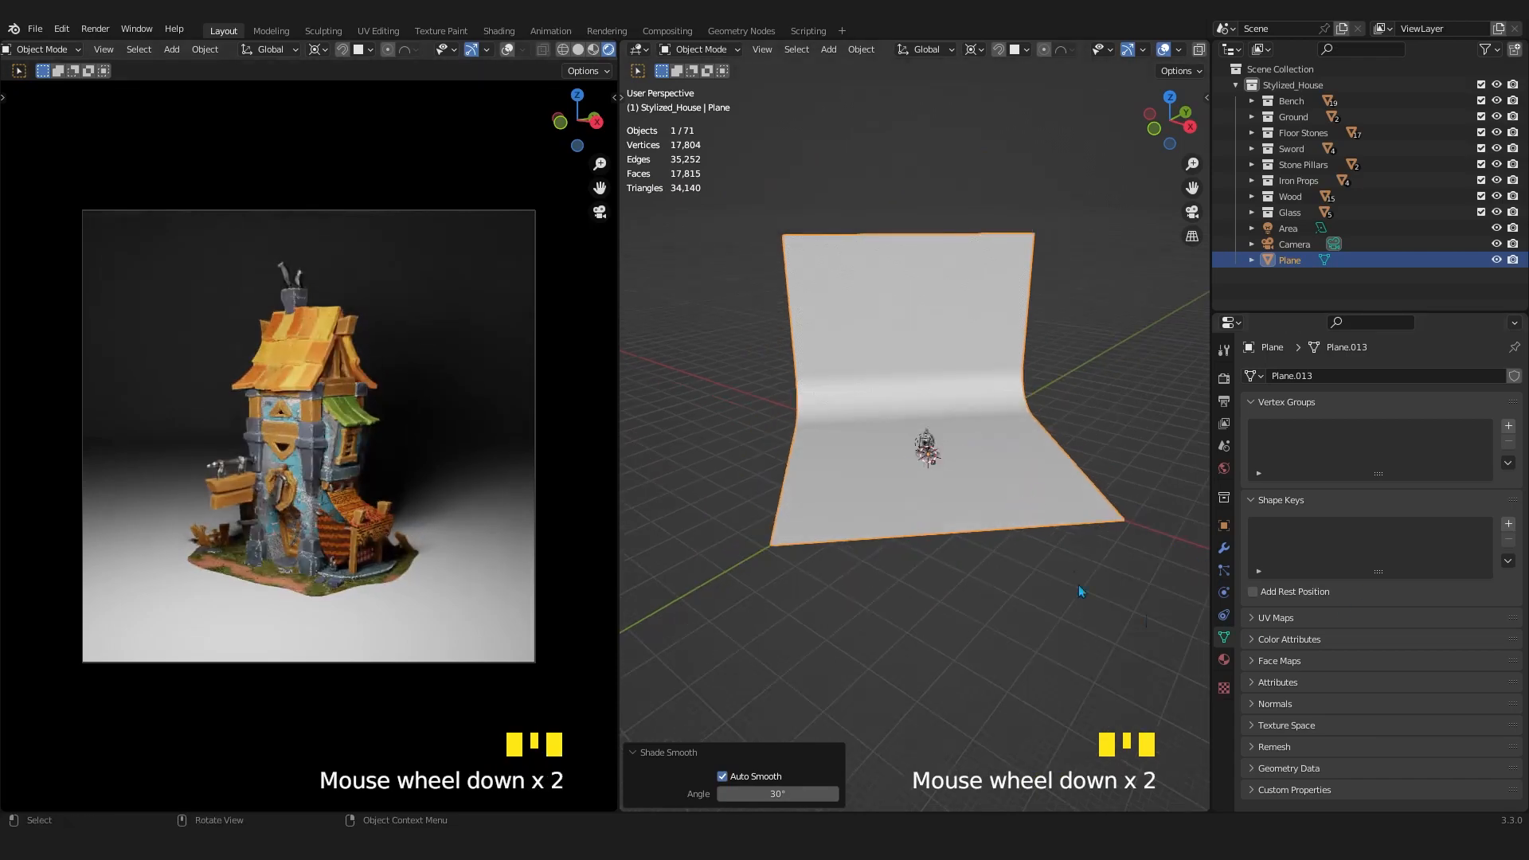
{"action": "scroll", "coordinate": [986, 536], "scroll_direction": "up", "scroll_amount": 6}
{"action": "middle_click_drag", "start_coordinate": [987, 535], "coordinate": [1004, 476], "text": "shift"}
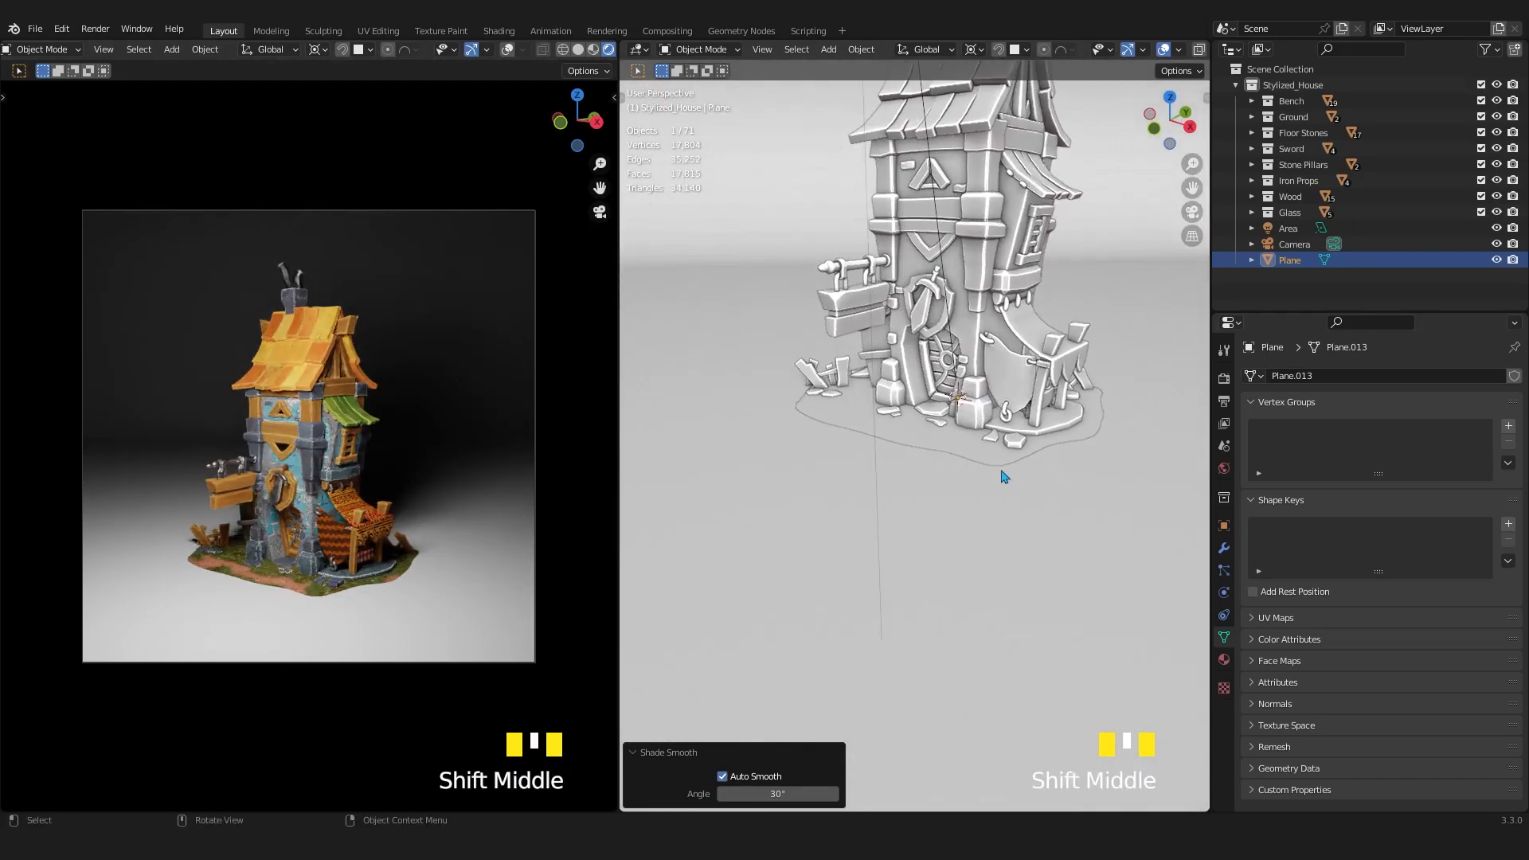
{"action": "key", "text": "g"}
{"action": "key", "text": "z"}
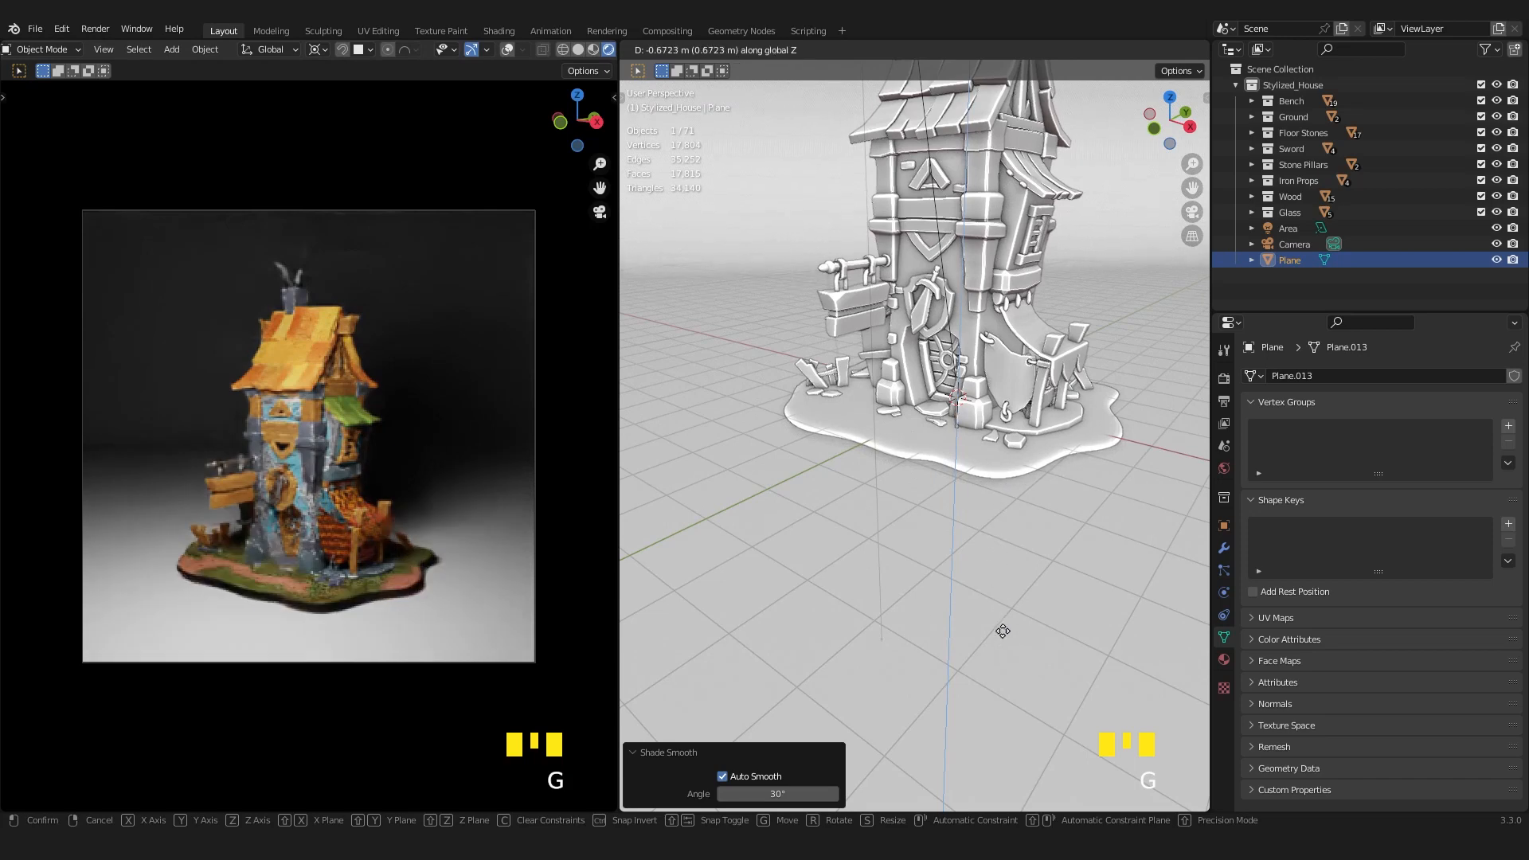
{"action": "left_click", "coordinate": [1034, 528]}
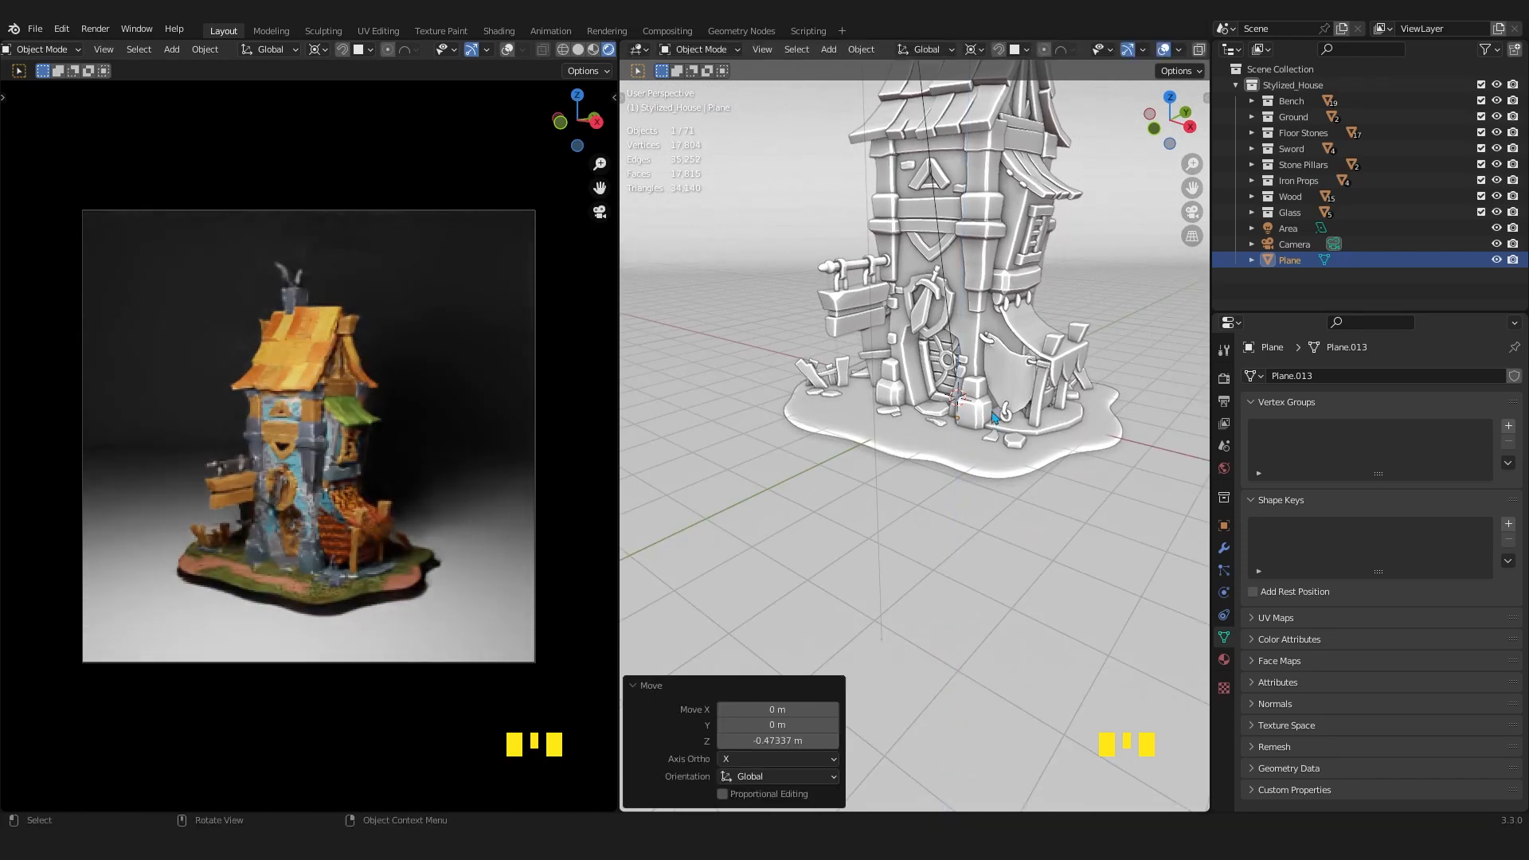
Create a new material on the backdrop plane and name it "Gound".
{"action": "scroll", "coordinate": [994, 417], "scroll_direction": "down", "scroll_amount": 3}
{"action": "middle_click_drag", "start_coordinate": [975, 488], "coordinate": [1086, 631], "text": "shift"}
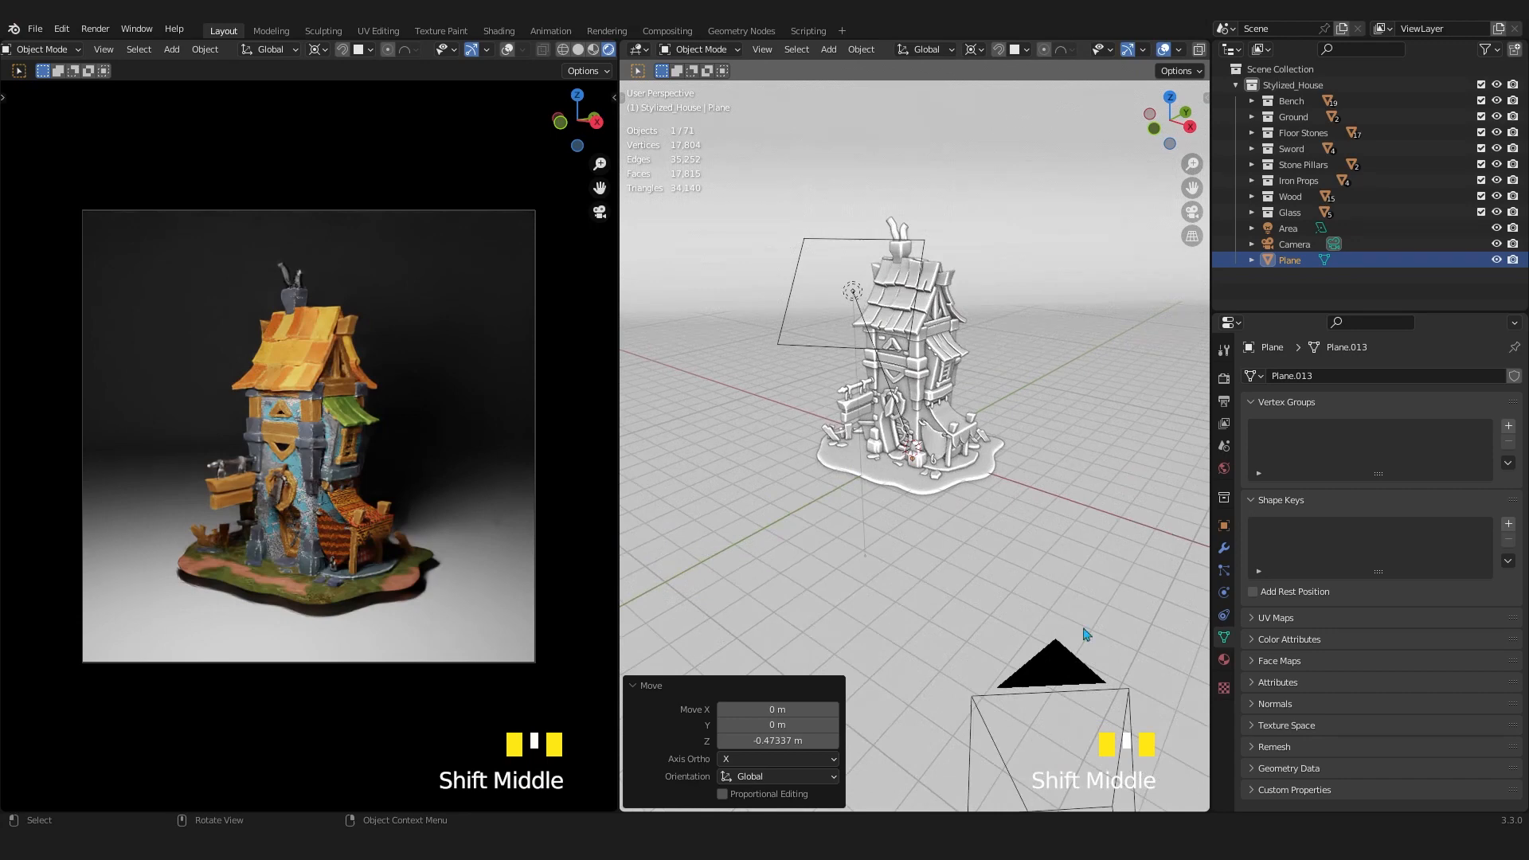
{"action": "left_click", "coordinate": [1224, 660]}
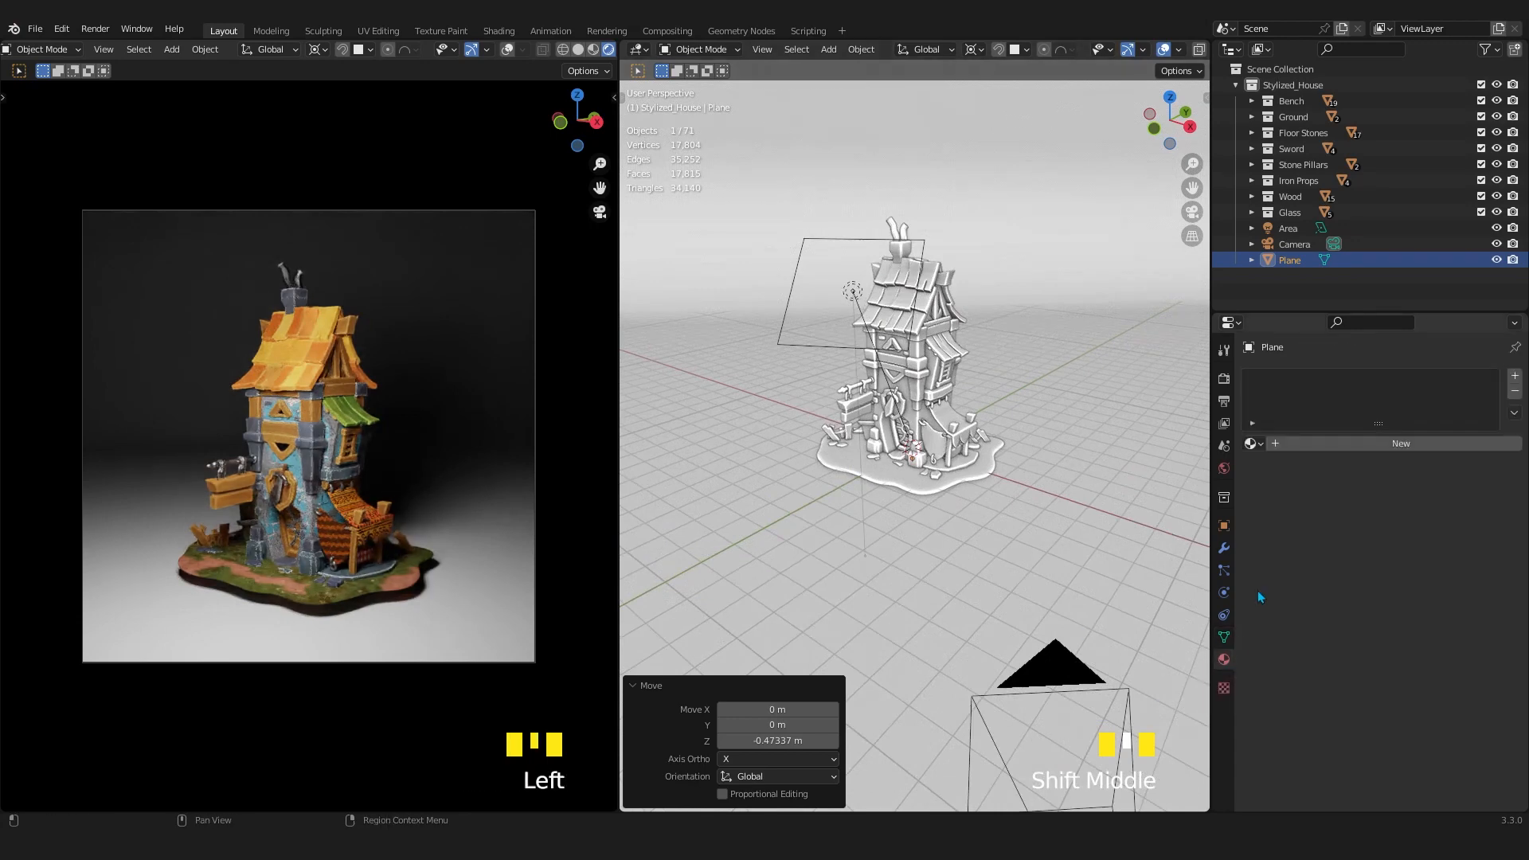
{"action": "left_click", "coordinate": [1389, 445]}
{"action": "double_click", "coordinate": [1385, 442]}
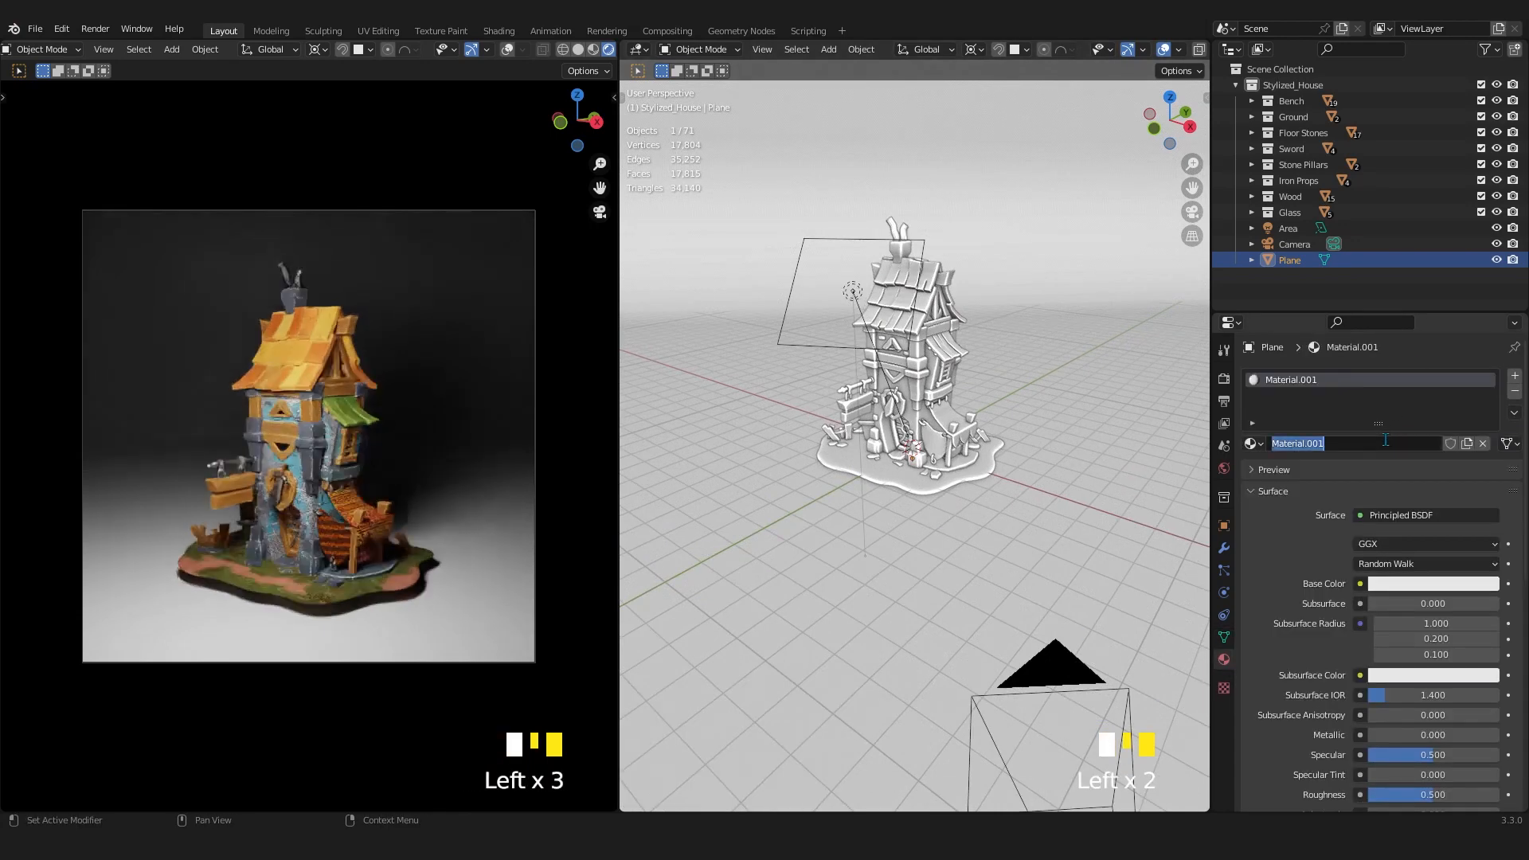
{"action": "type", "text": "G"}
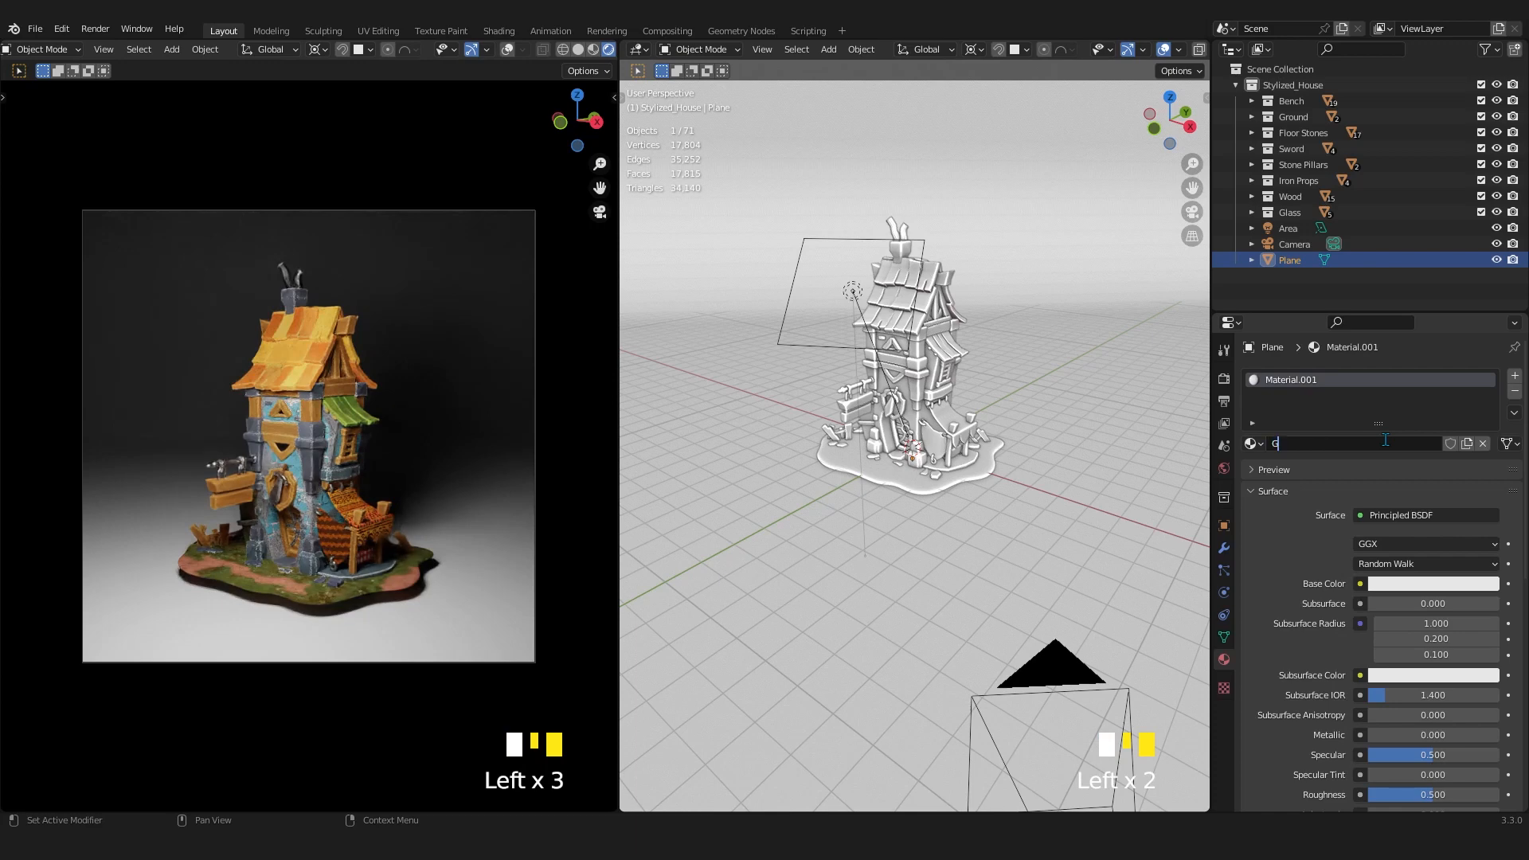
{"action": "type", "text": "ound"}
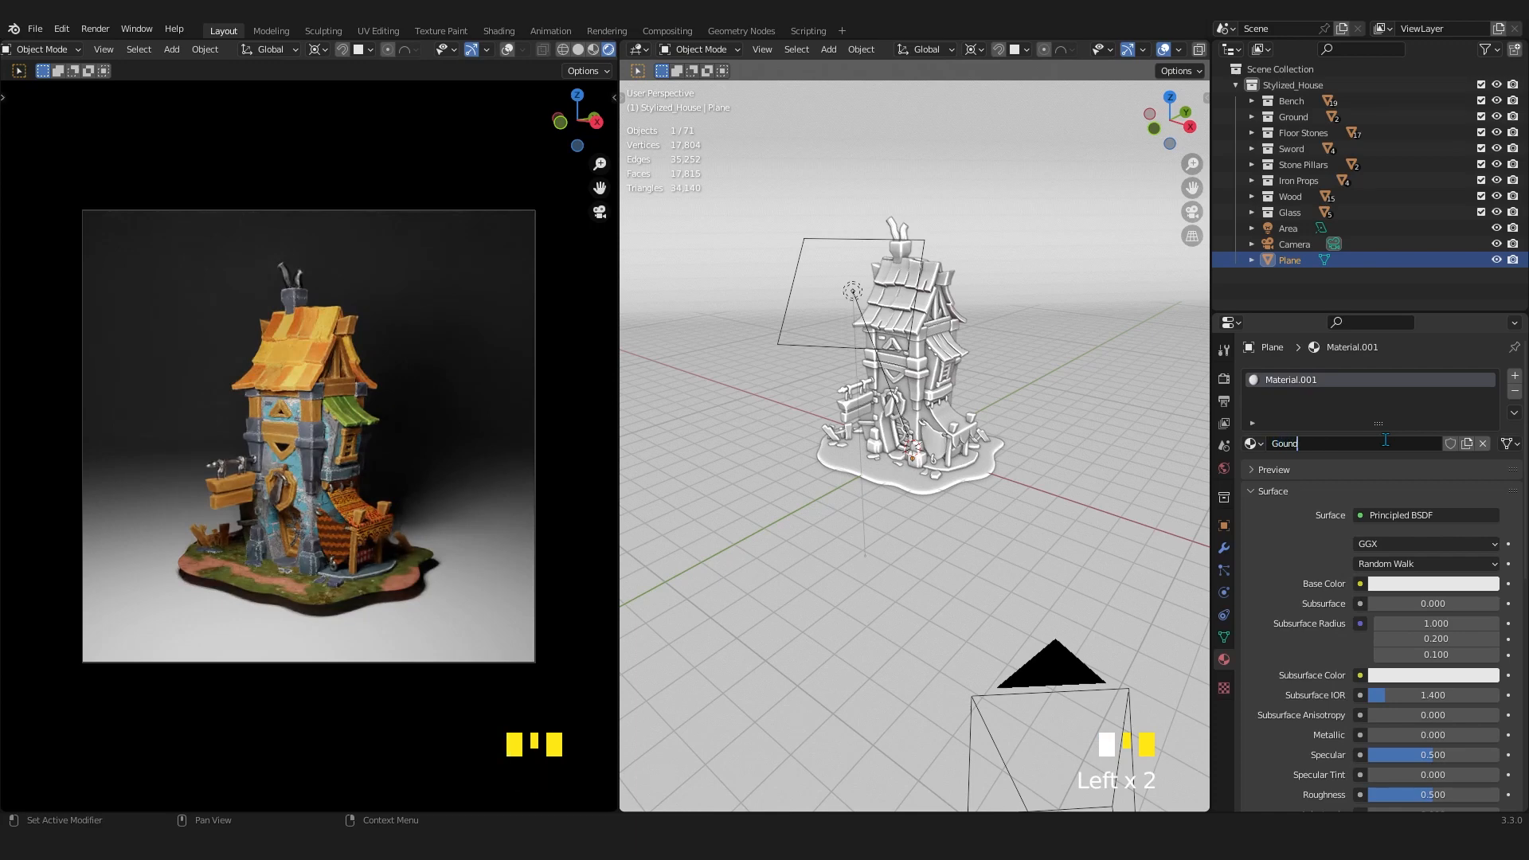
{"action": "key", "text": "Return"}
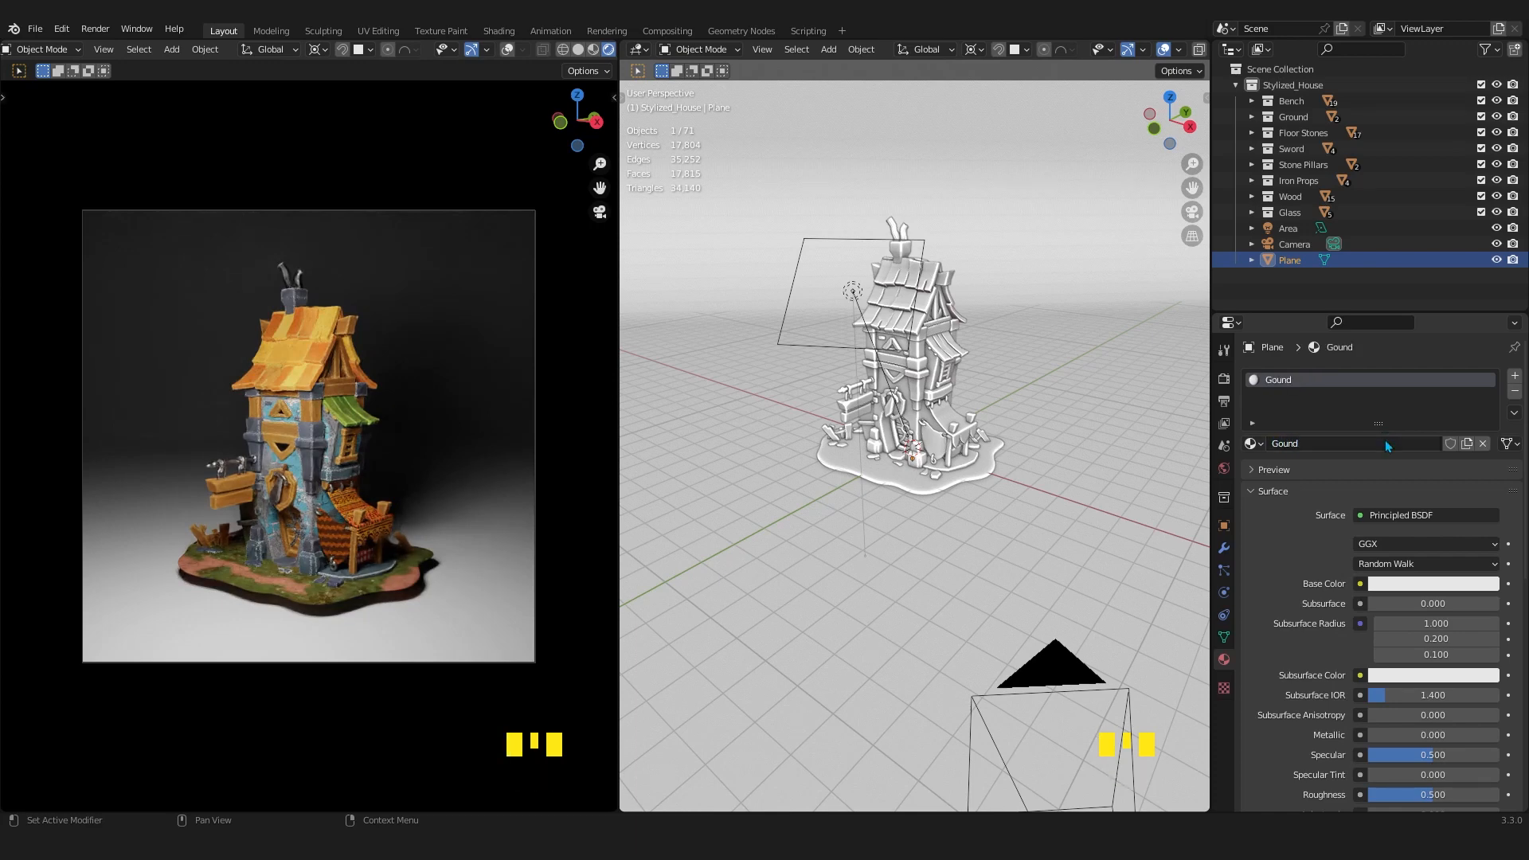
Sample the Gound material's Base Color from the brown dirt on the house's base and adjust it to a richer orange-brown.
{"action": "left_click", "coordinate": [1407, 590]}
{"action": "left_click", "coordinate": [1483, 518]}
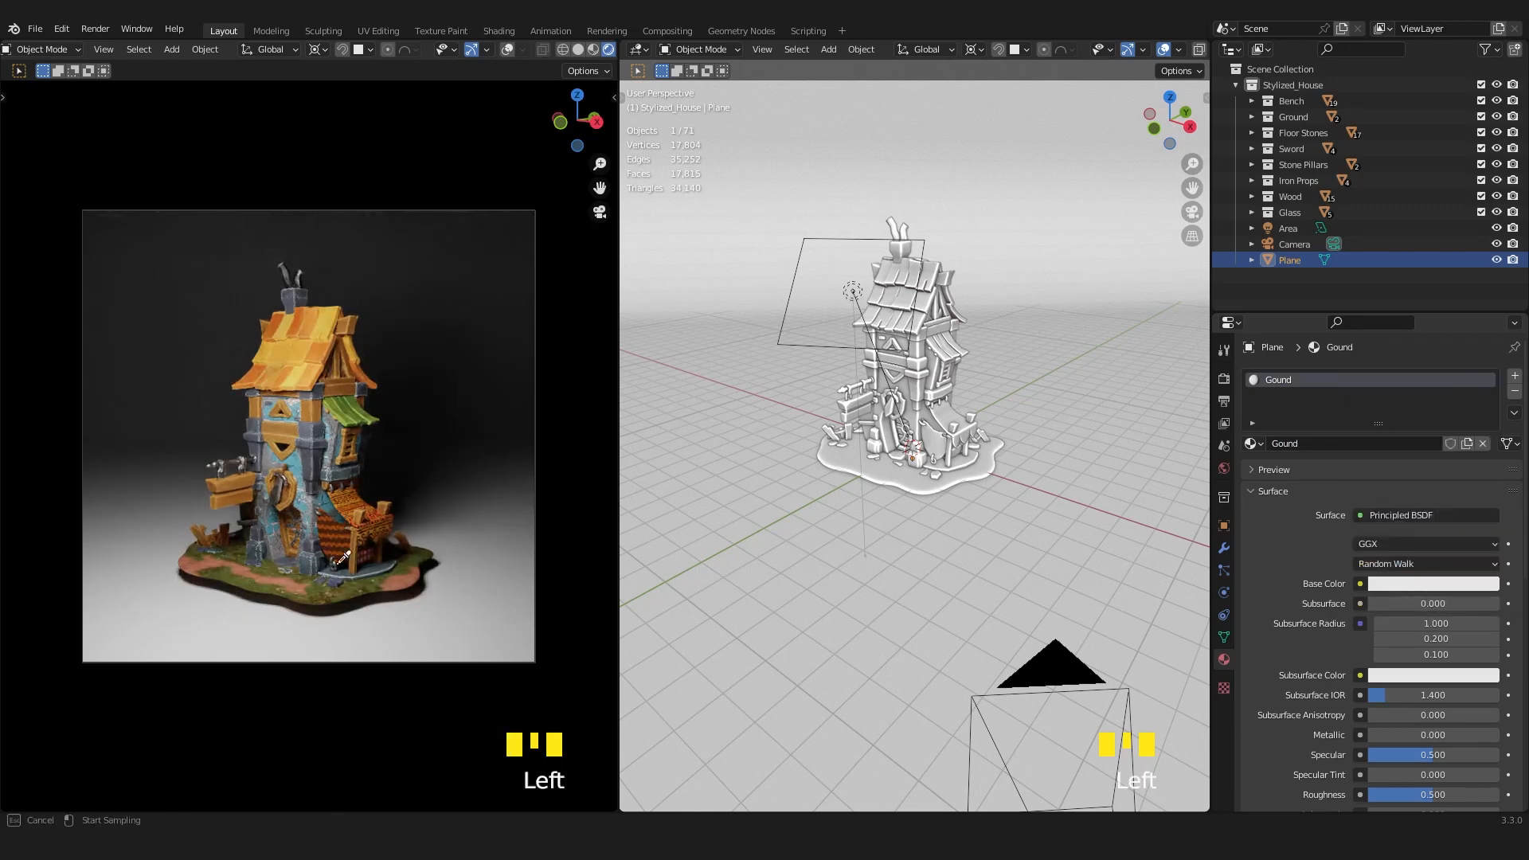
{"action": "left_click", "coordinate": [298, 583]}
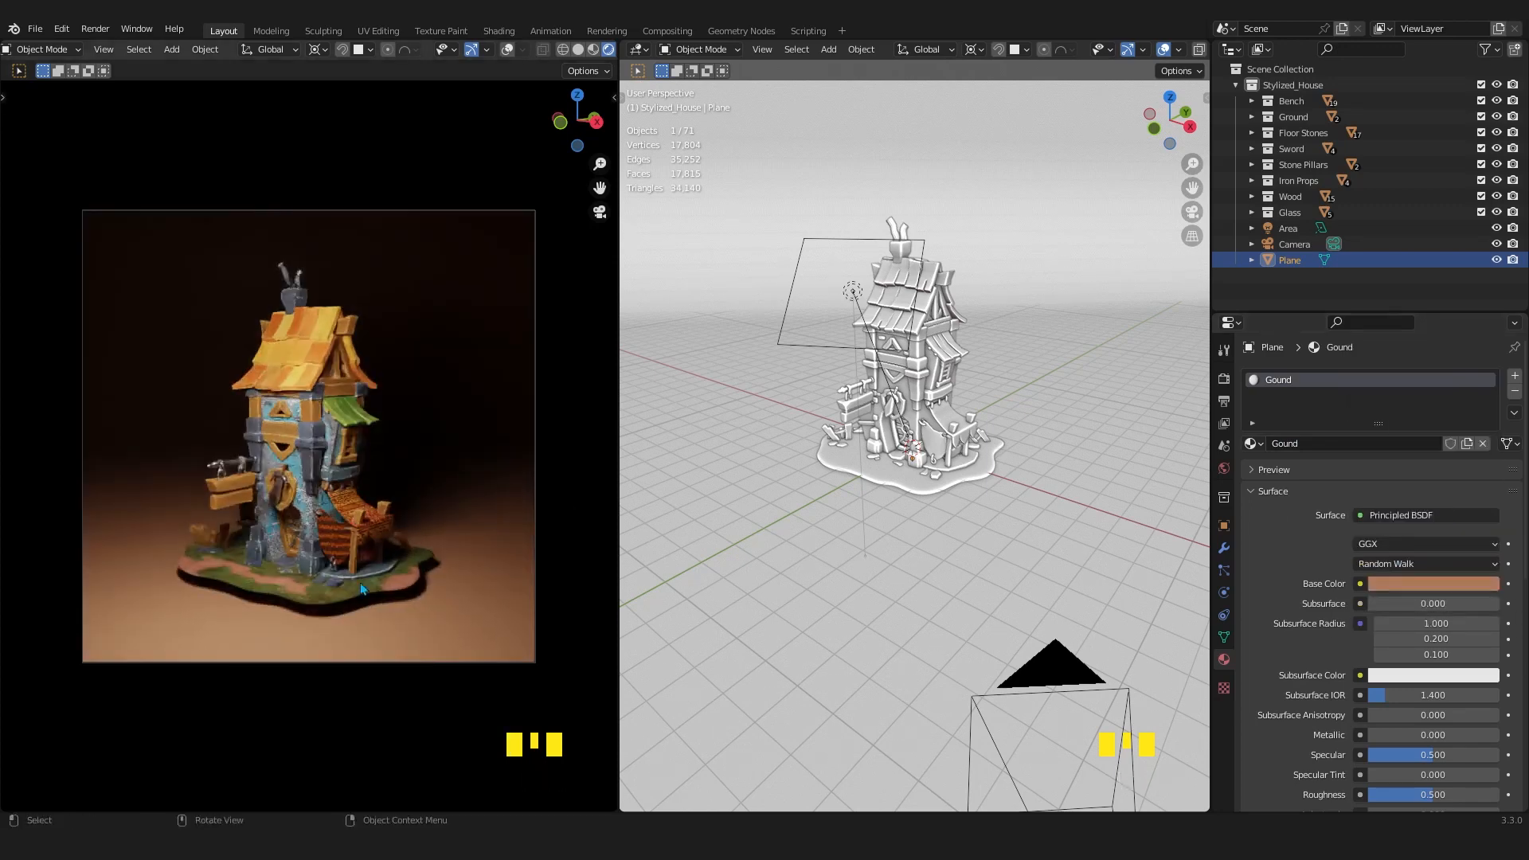
{"action": "left_click", "coordinate": [1444, 588]}
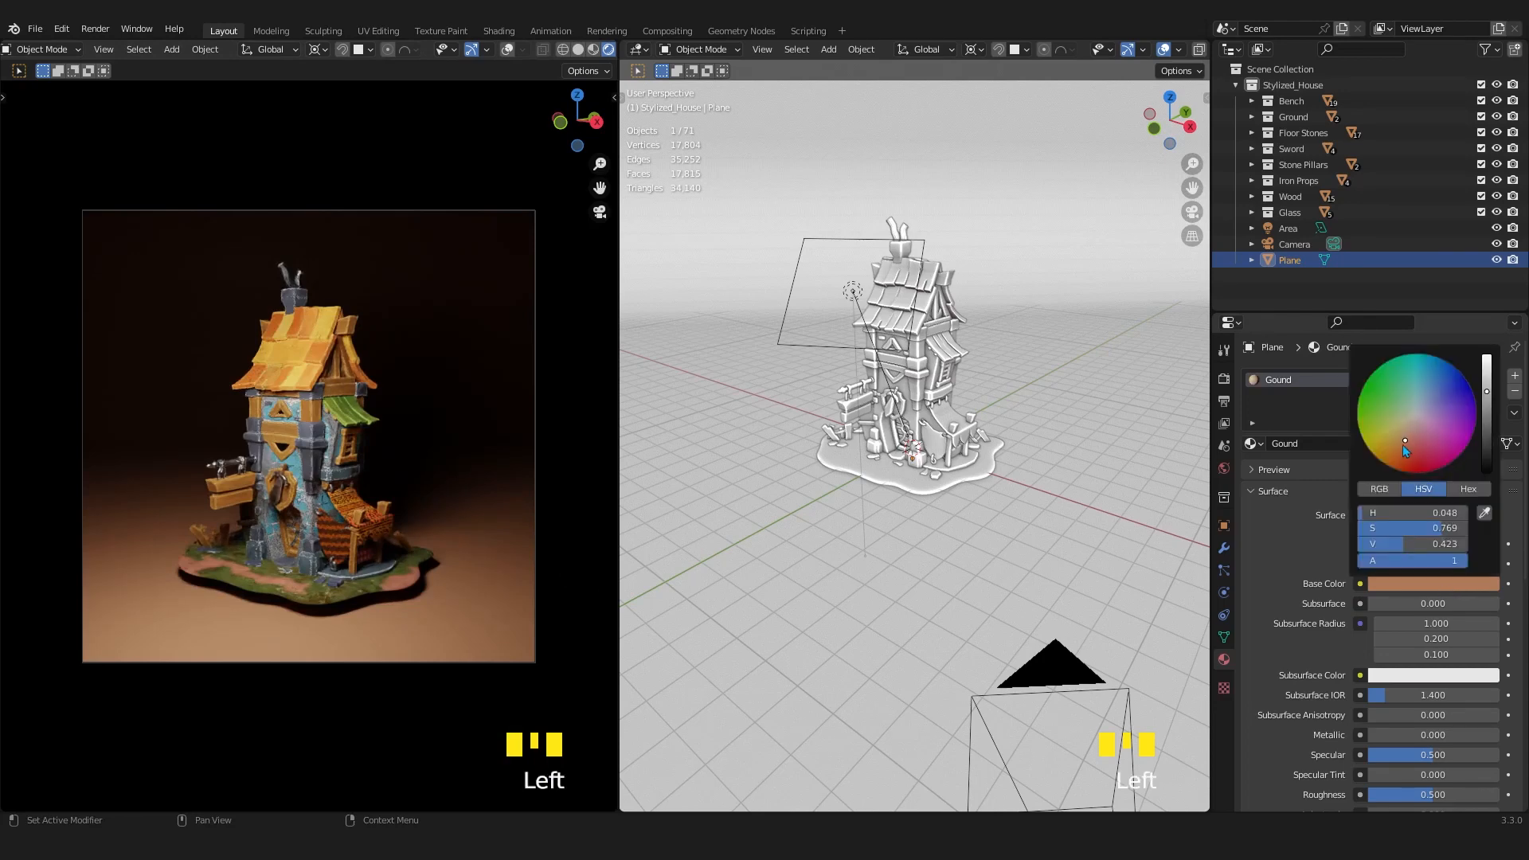
{"action": "left_click_drag", "start_coordinate": [1478, 384], "coordinate": [1479, 385]}
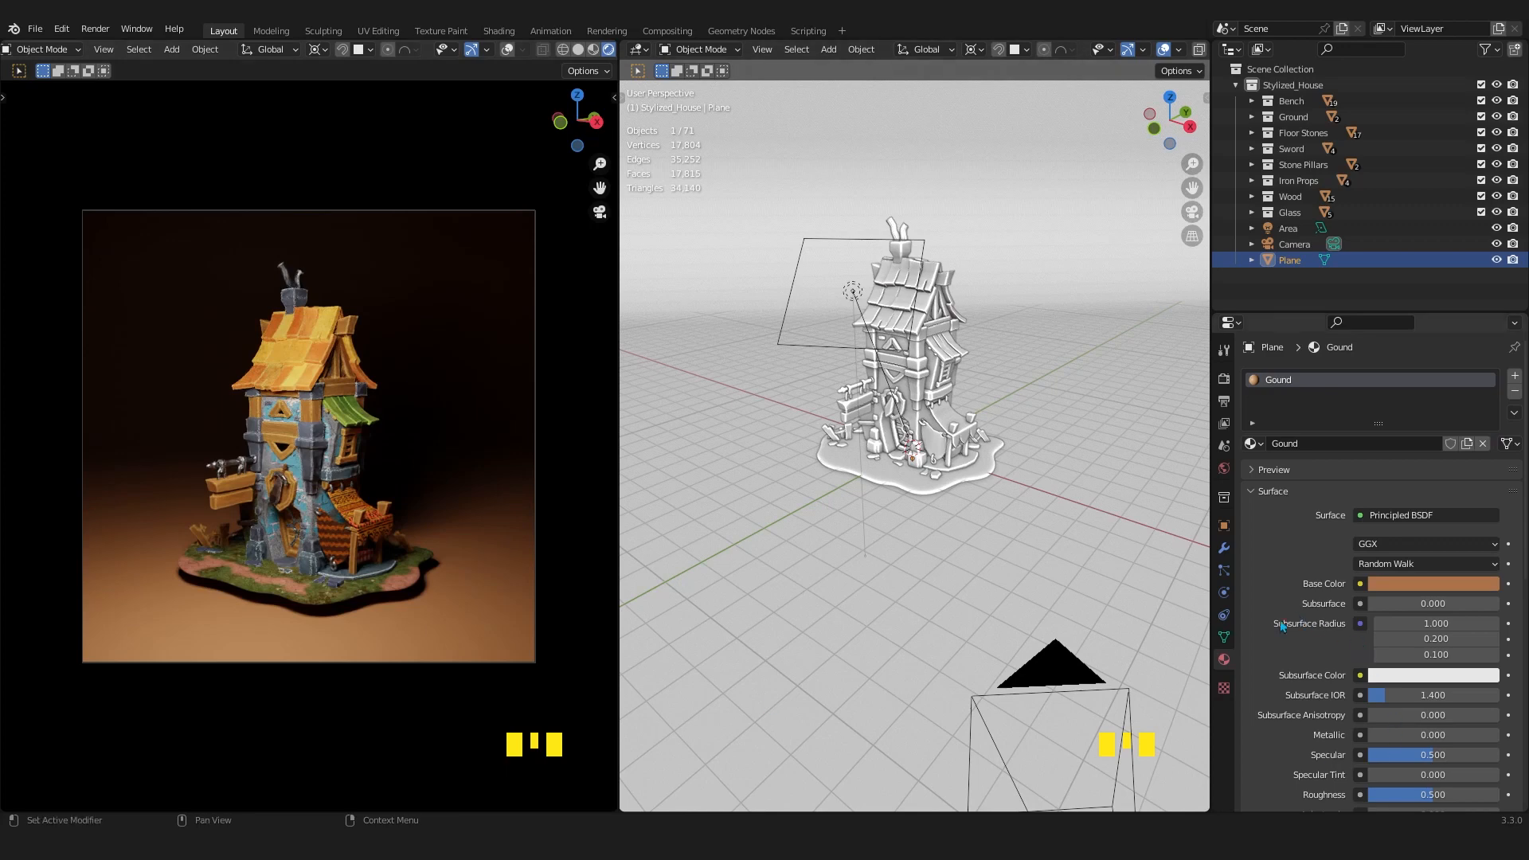
Try a Passepartout of 0.458 on the camera to compare the area outside the frame, and restore it to 1.000.
{"action": "left_click", "coordinate": [1294, 243]}
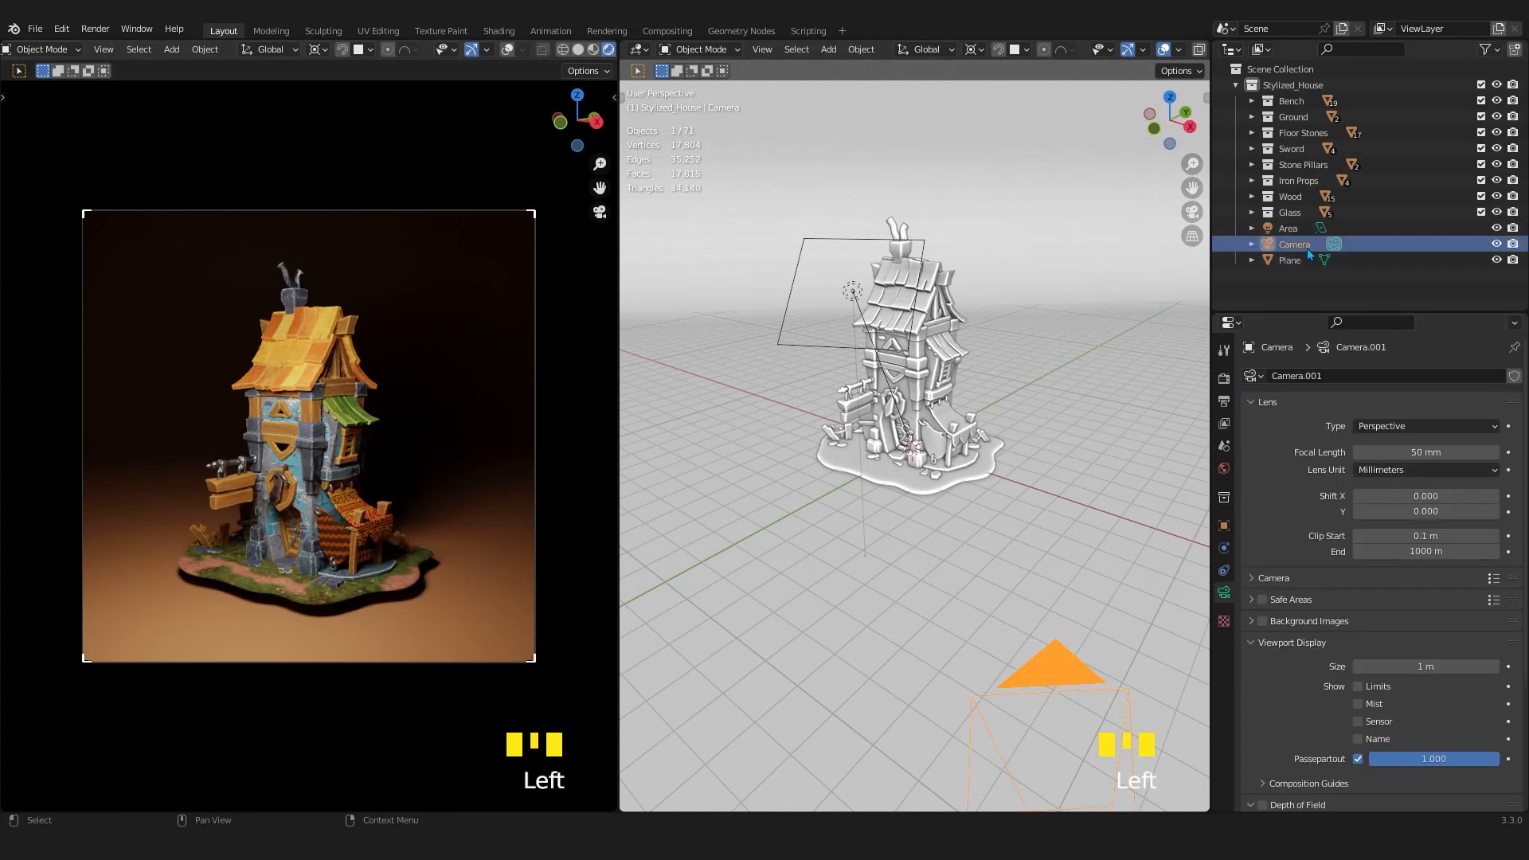
{"action": "scroll", "coordinate": [1327, 624], "scroll_direction": "down", "scroll_amount": 5}
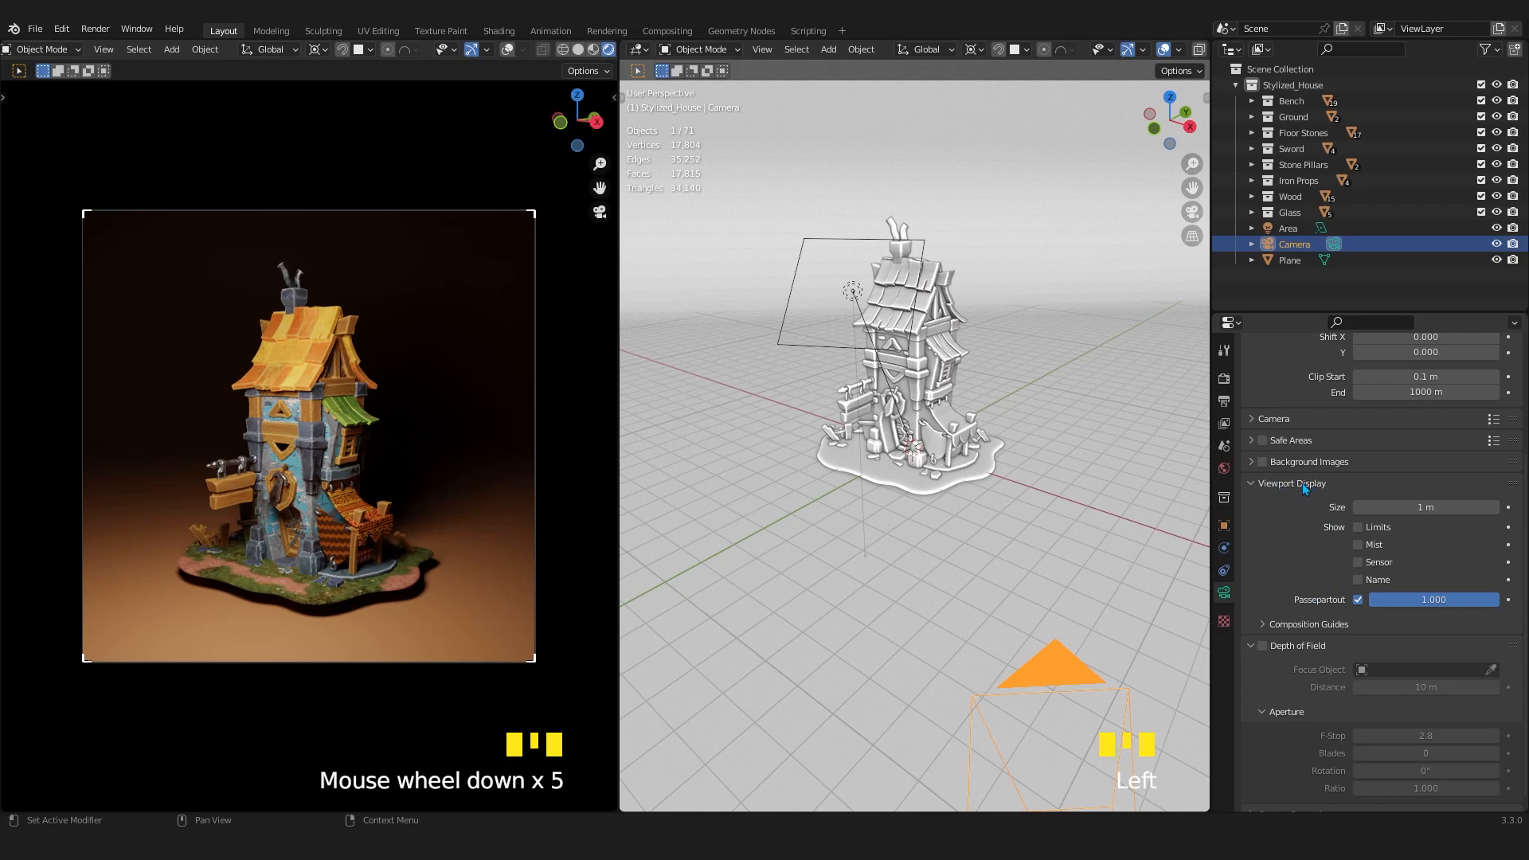
{"action": "left_click_drag", "start_coordinate": [1473, 599], "coordinate": [1428, 599]}
{"action": "scroll", "coordinate": [380, 530], "scroll_direction": "down", "scroll_amount": 1}
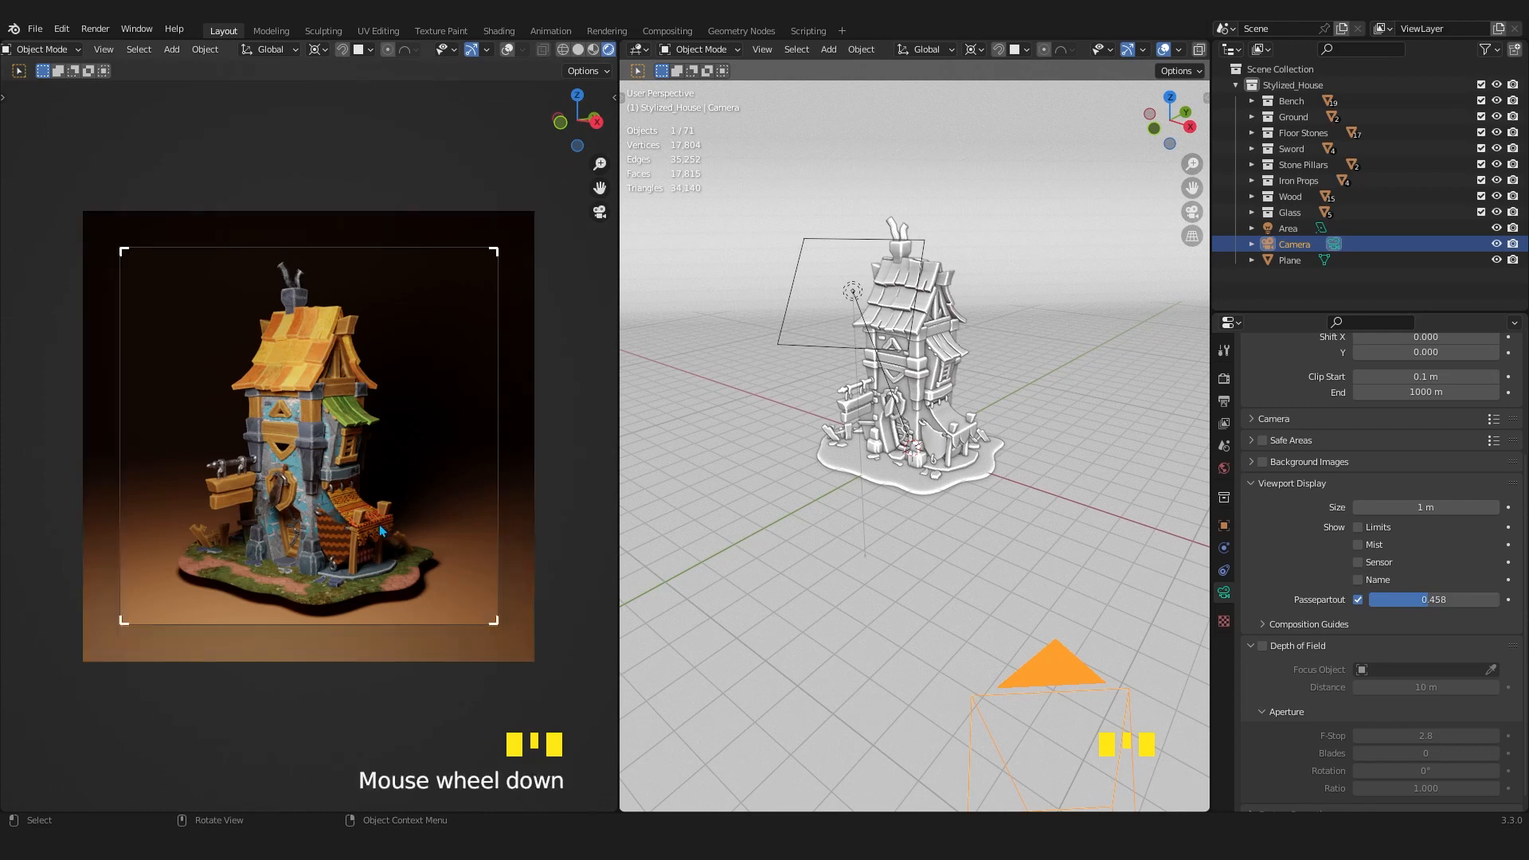
{"action": "scroll", "coordinate": [380, 527], "scroll_direction": "up", "scroll_amount": 1}
{"action": "scroll", "coordinate": [379, 523], "scroll_direction": "down", "scroll_amount": 1}
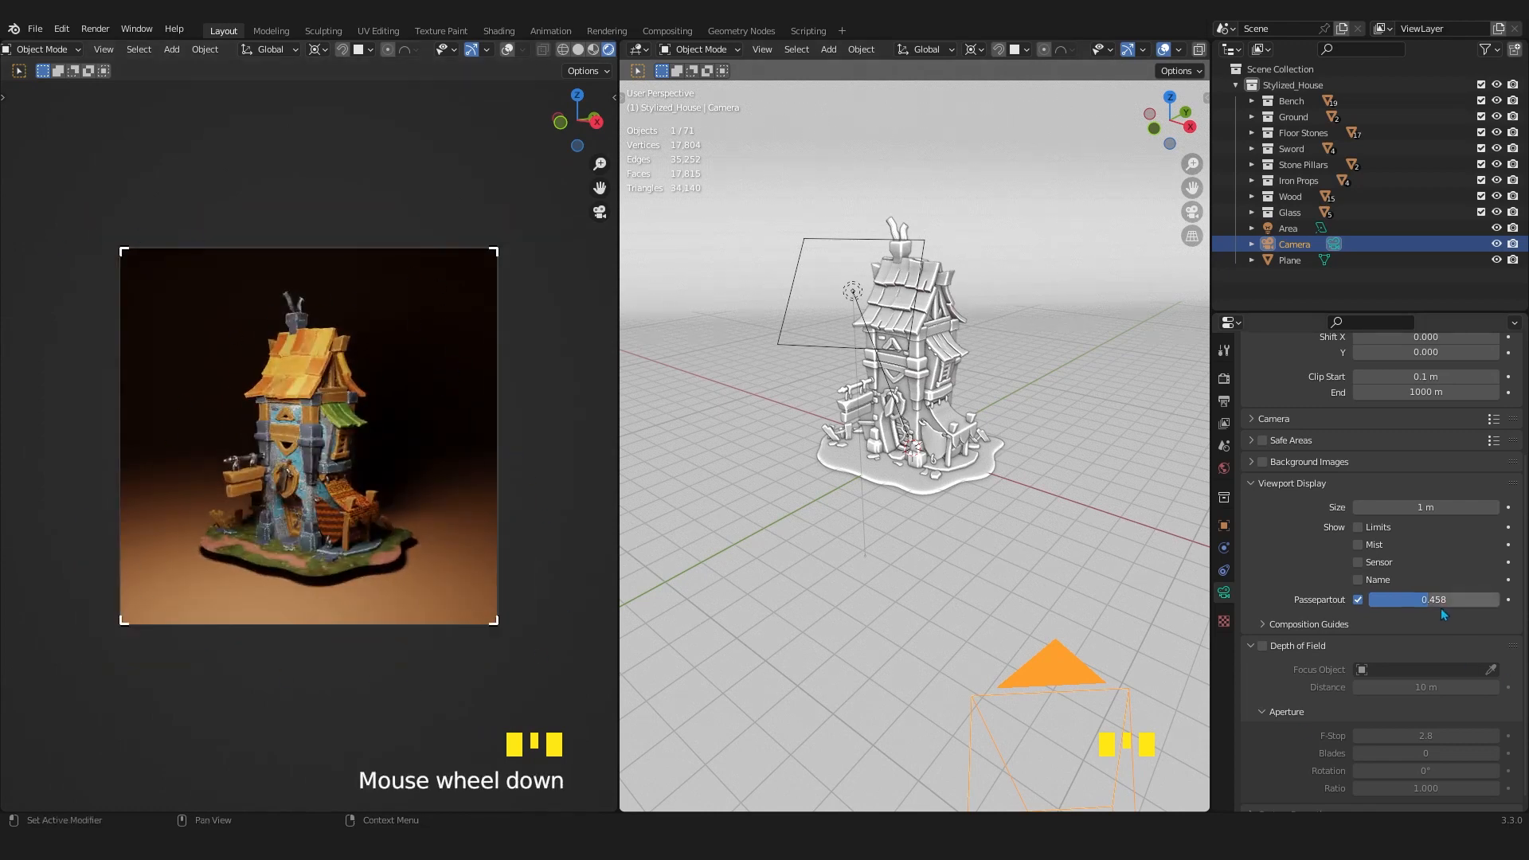
{"action": "left_click_drag", "start_coordinate": [1433, 599], "coordinate": [1498, 598]}
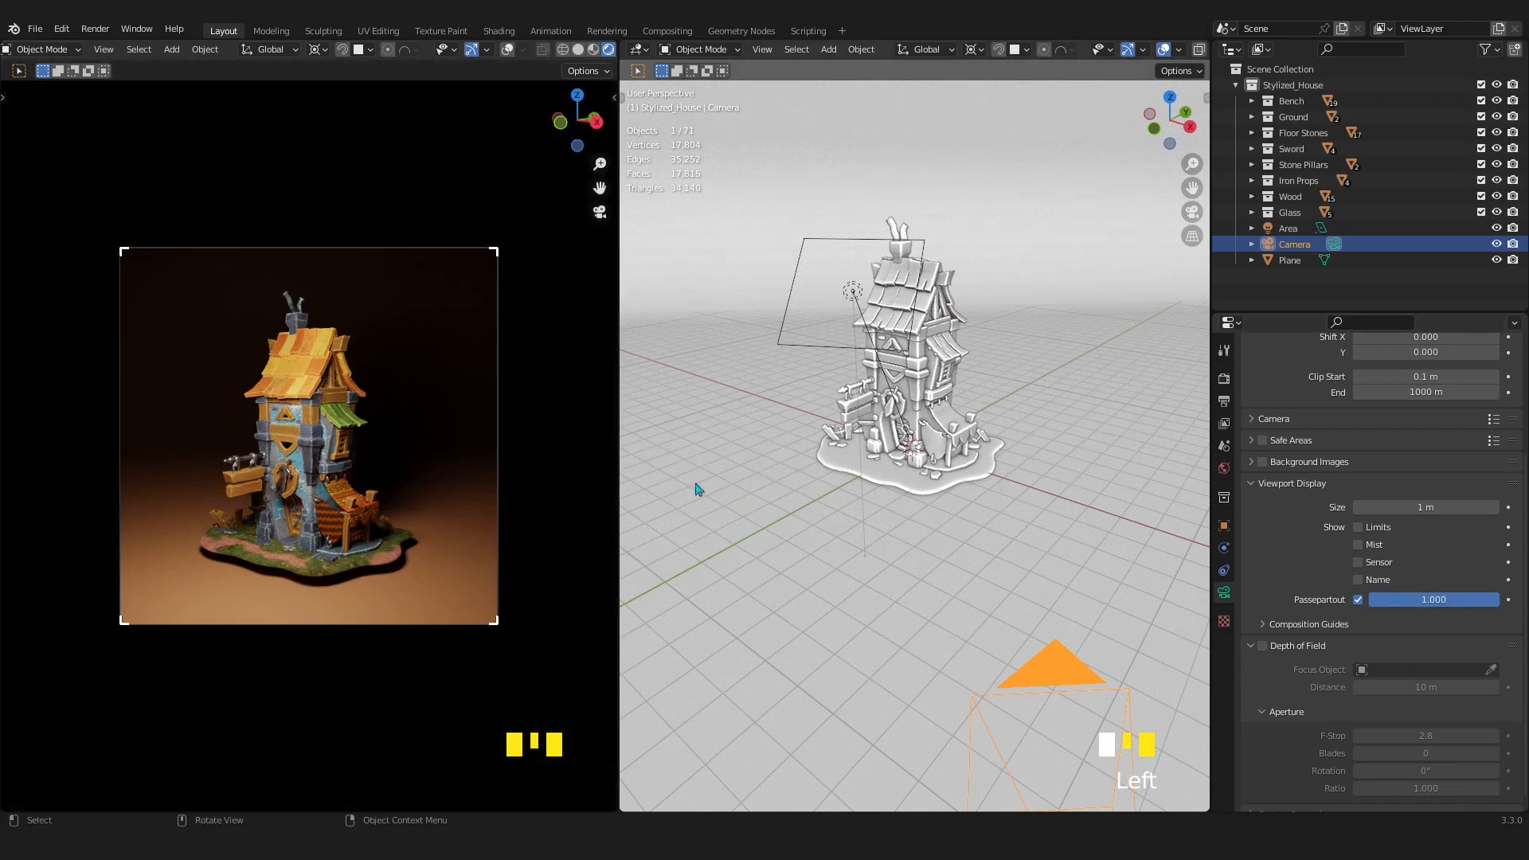
Collapse the camera's Viewport Display settings and bring up the Light Paths bounce settings of the Cycles render properties.
{"action": "scroll", "coordinate": [301, 533], "scroll_direction": "up", "scroll_amount": 2}
{"action": "scroll", "coordinate": [299, 528], "scroll_direction": "up", "scroll_amount": 1}
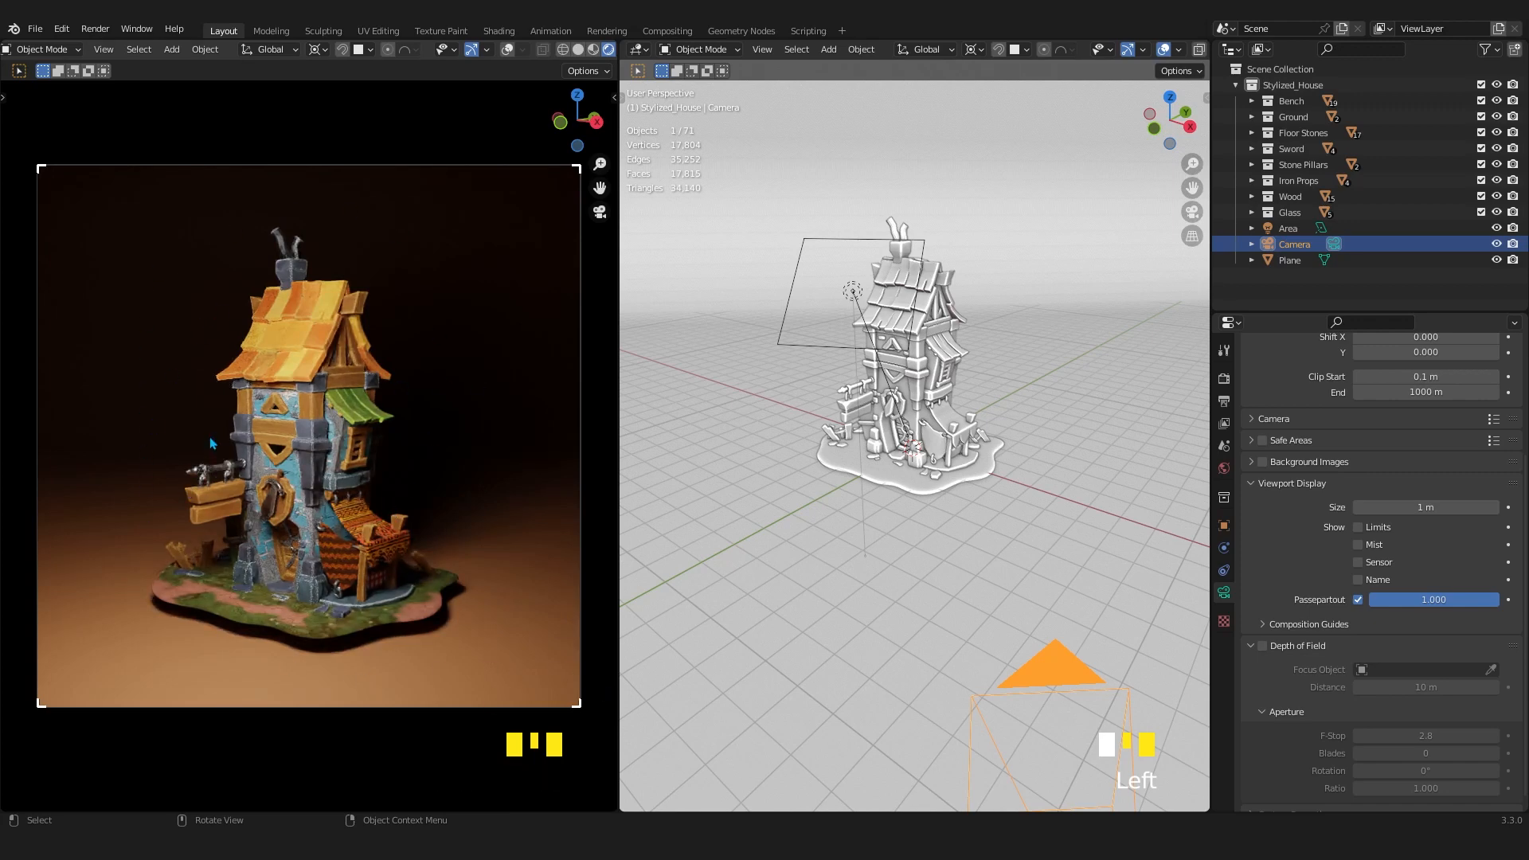
{"action": "scroll", "coordinate": [1282, 484], "scroll_direction": "up", "scroll_amount": 15}
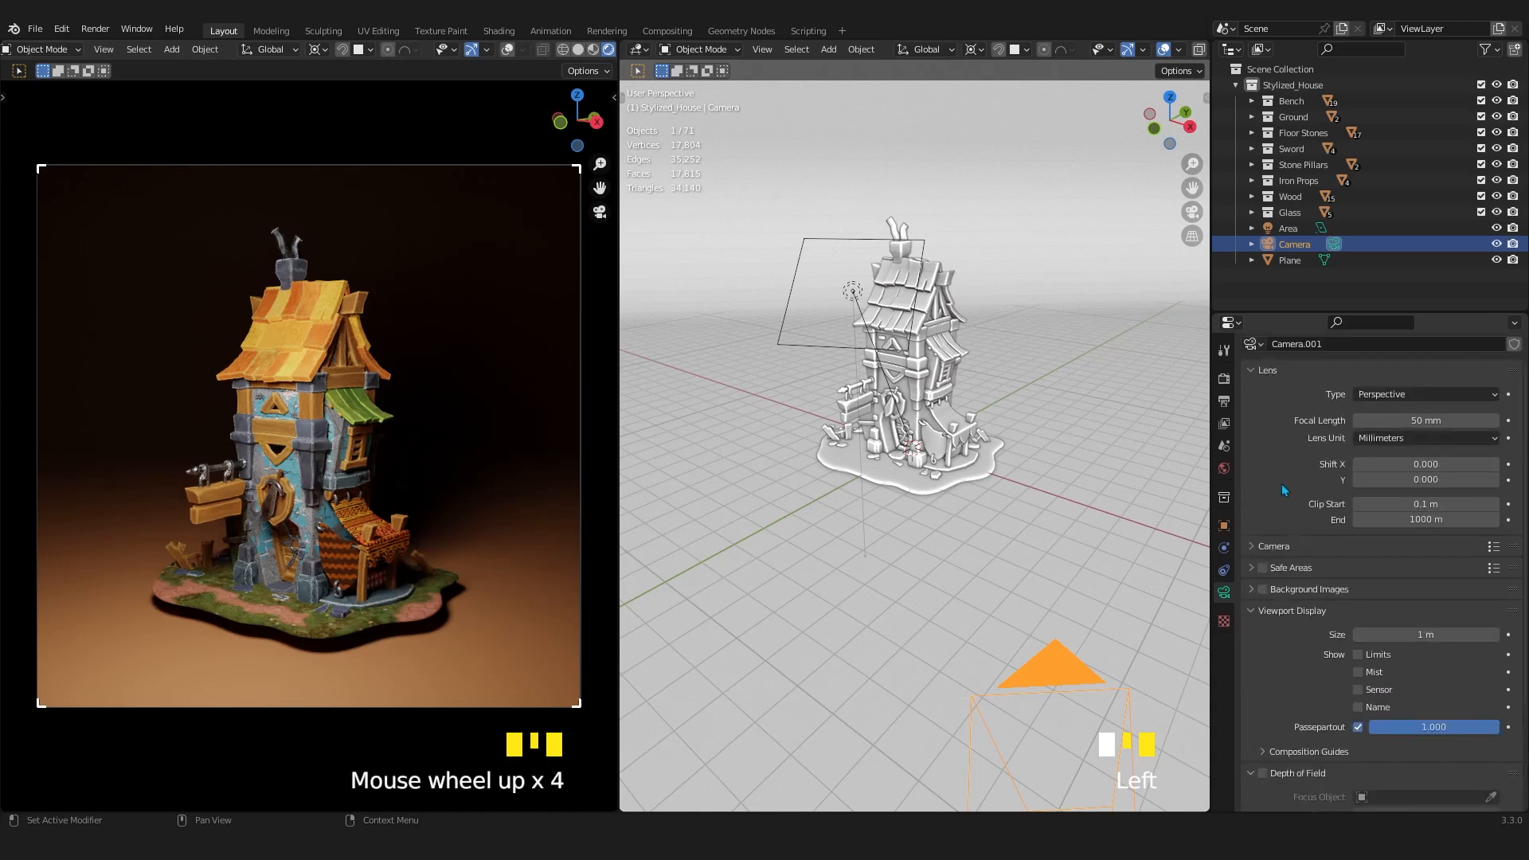
{"action": "left_click", "coordinate": [1246, 644]}
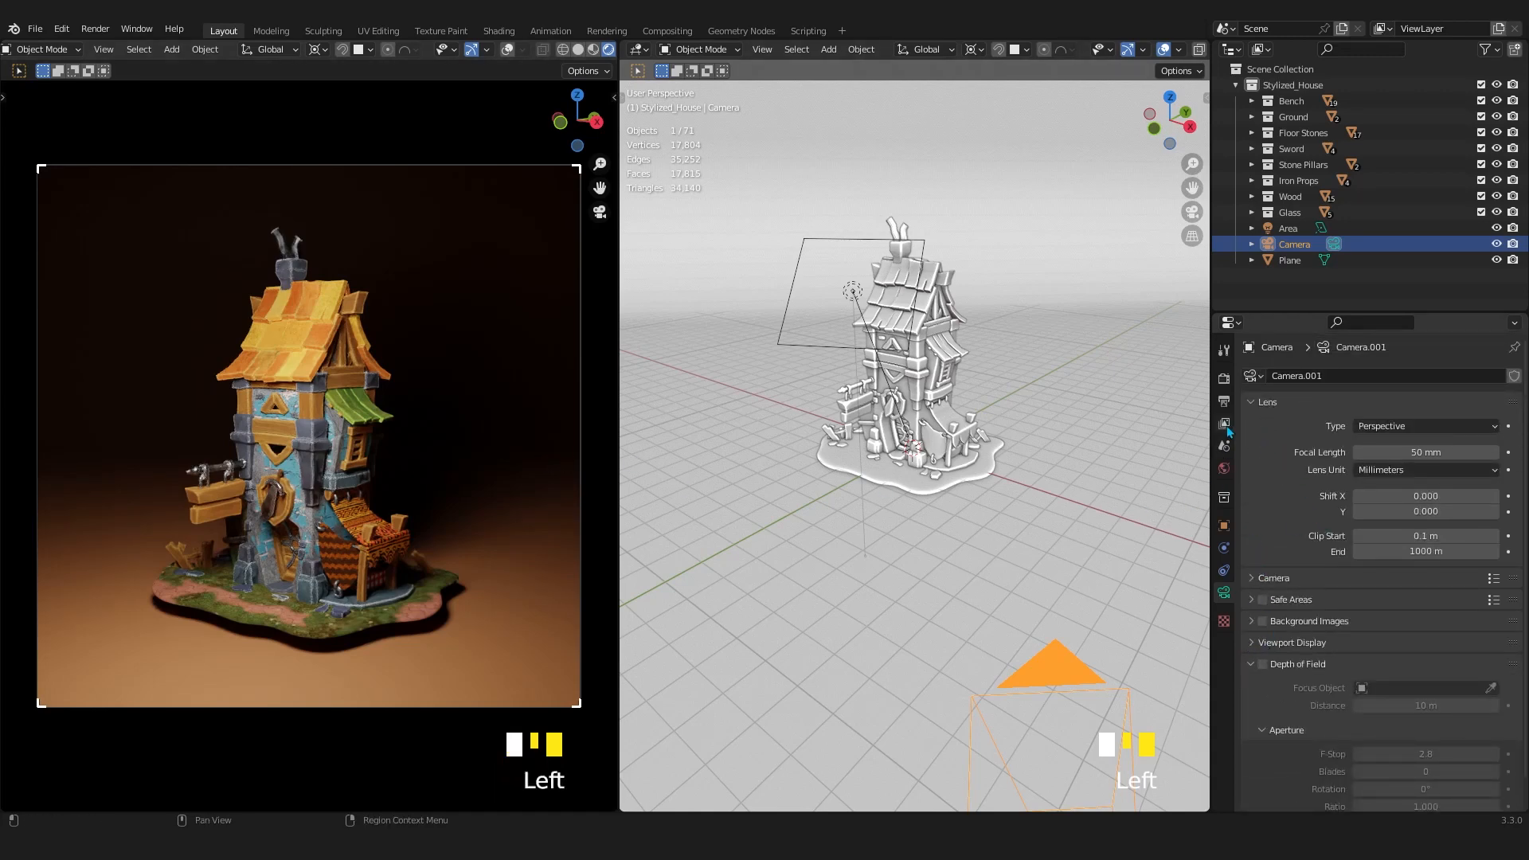
{"action": "scroll", "coordinate": [1309, 542], "scroll_direction": "down", "scroll_amount": 1}
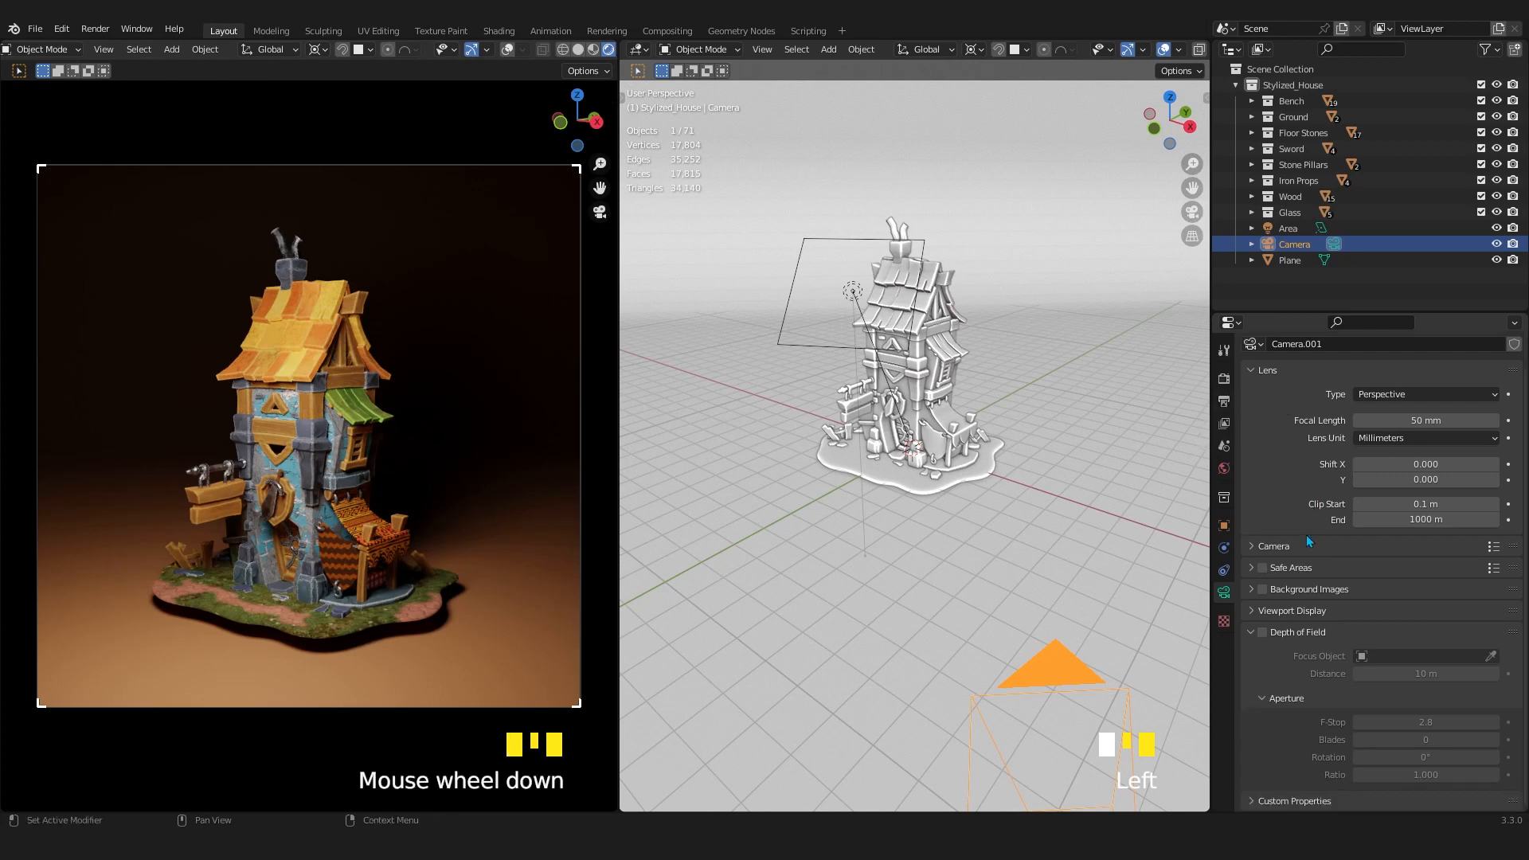
{"action": "left_click", "coordinate": [1223, 400]}
{"action": "left_click", "coordinate": [1223, 378]}
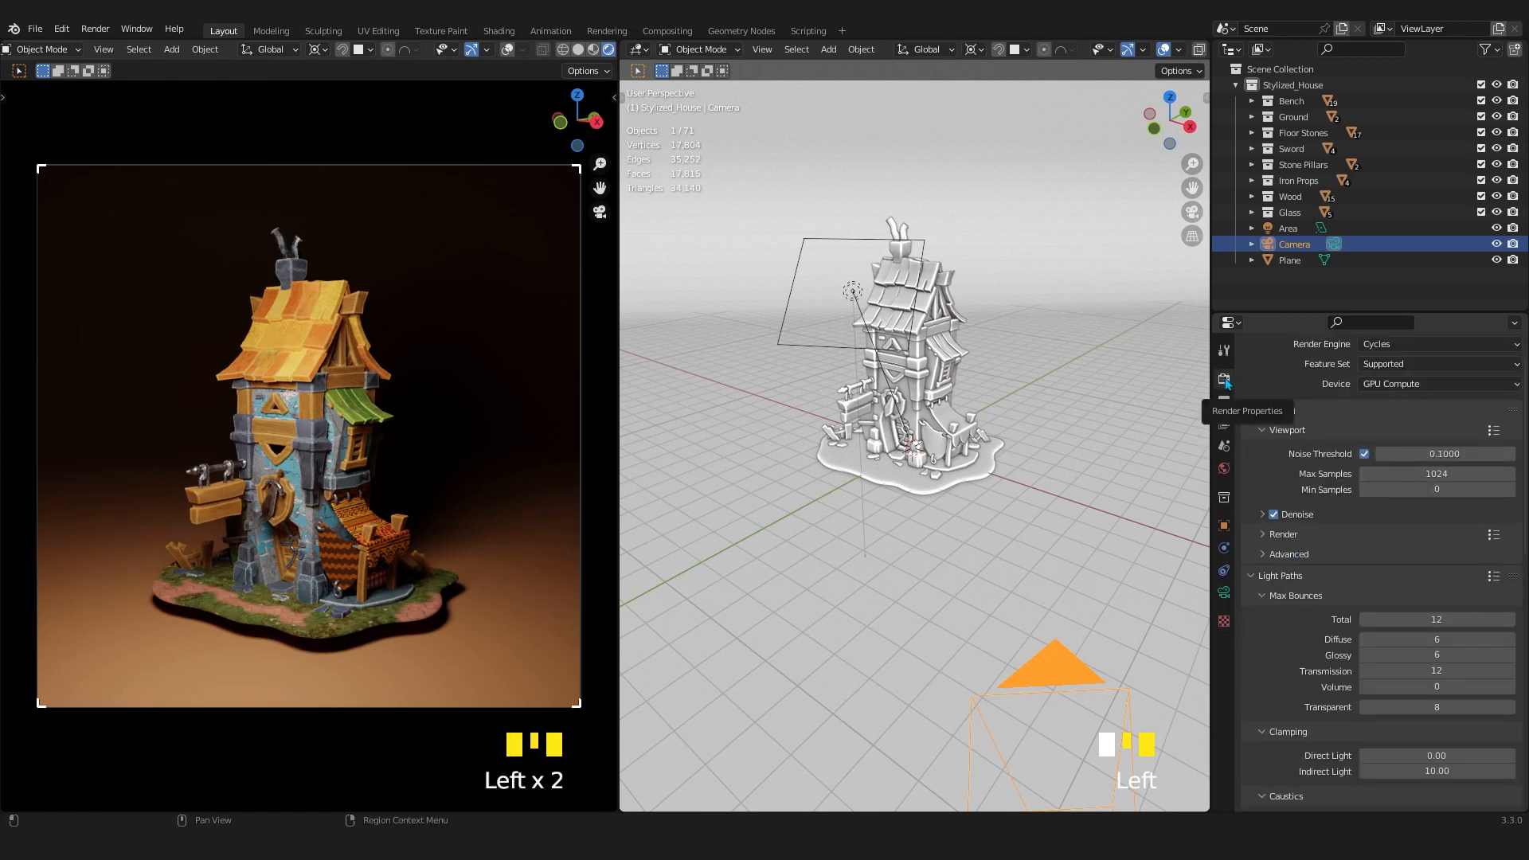
{"action": "scroll", "coordinate": [1290, 428], "scroll_direction": "down", "scroll_amount": 7}
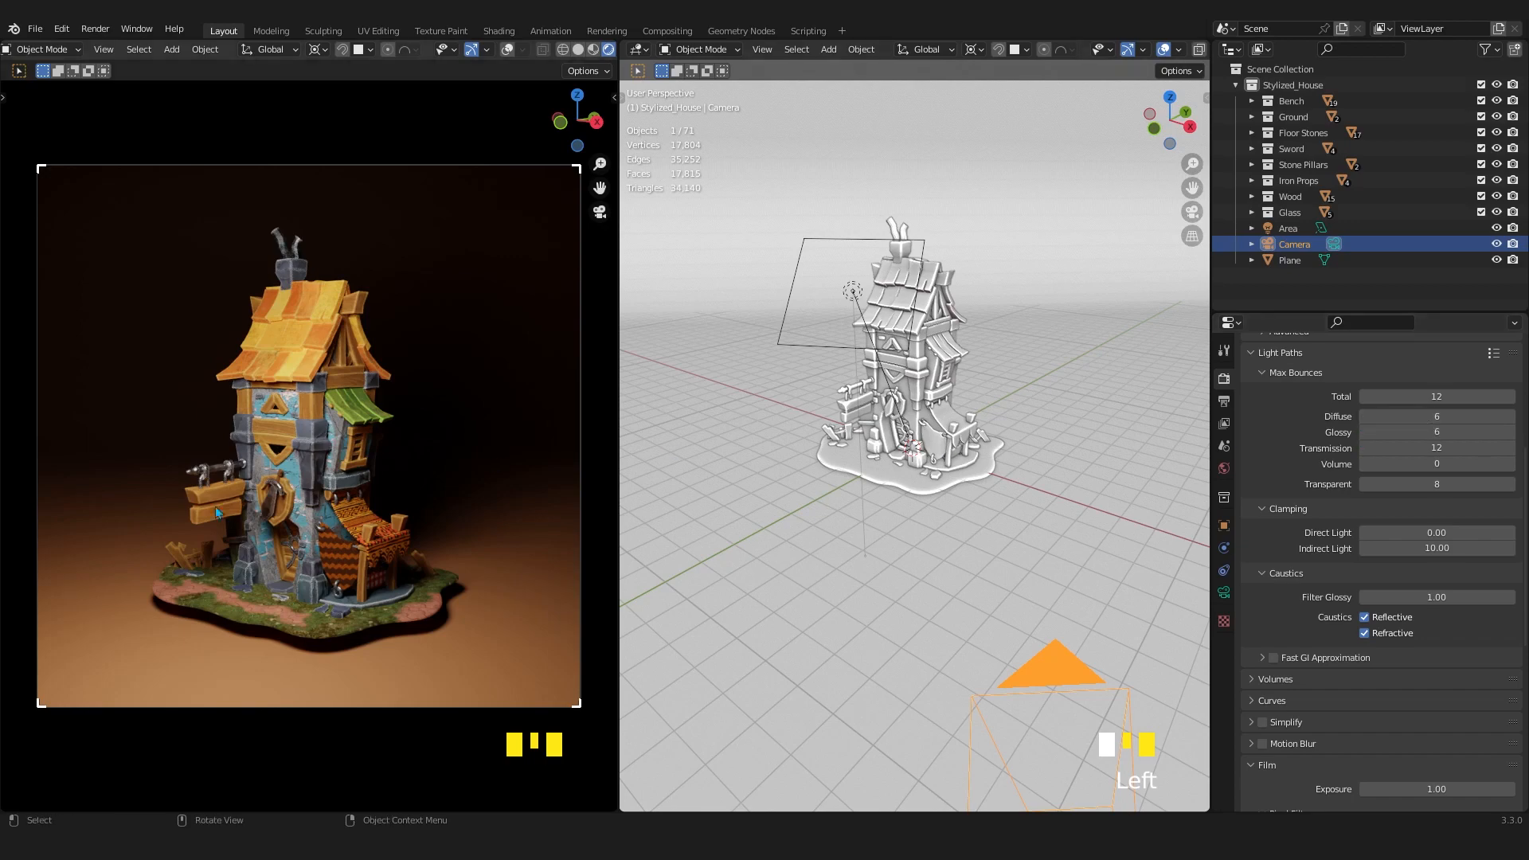
Rotate the area light 72.5° around the global Z axis so it lights the house from its green-awning side.
{"action": "scroll", "coordinate": [215, 510], "scroll_direction": "up", "scroll_amount": 4}
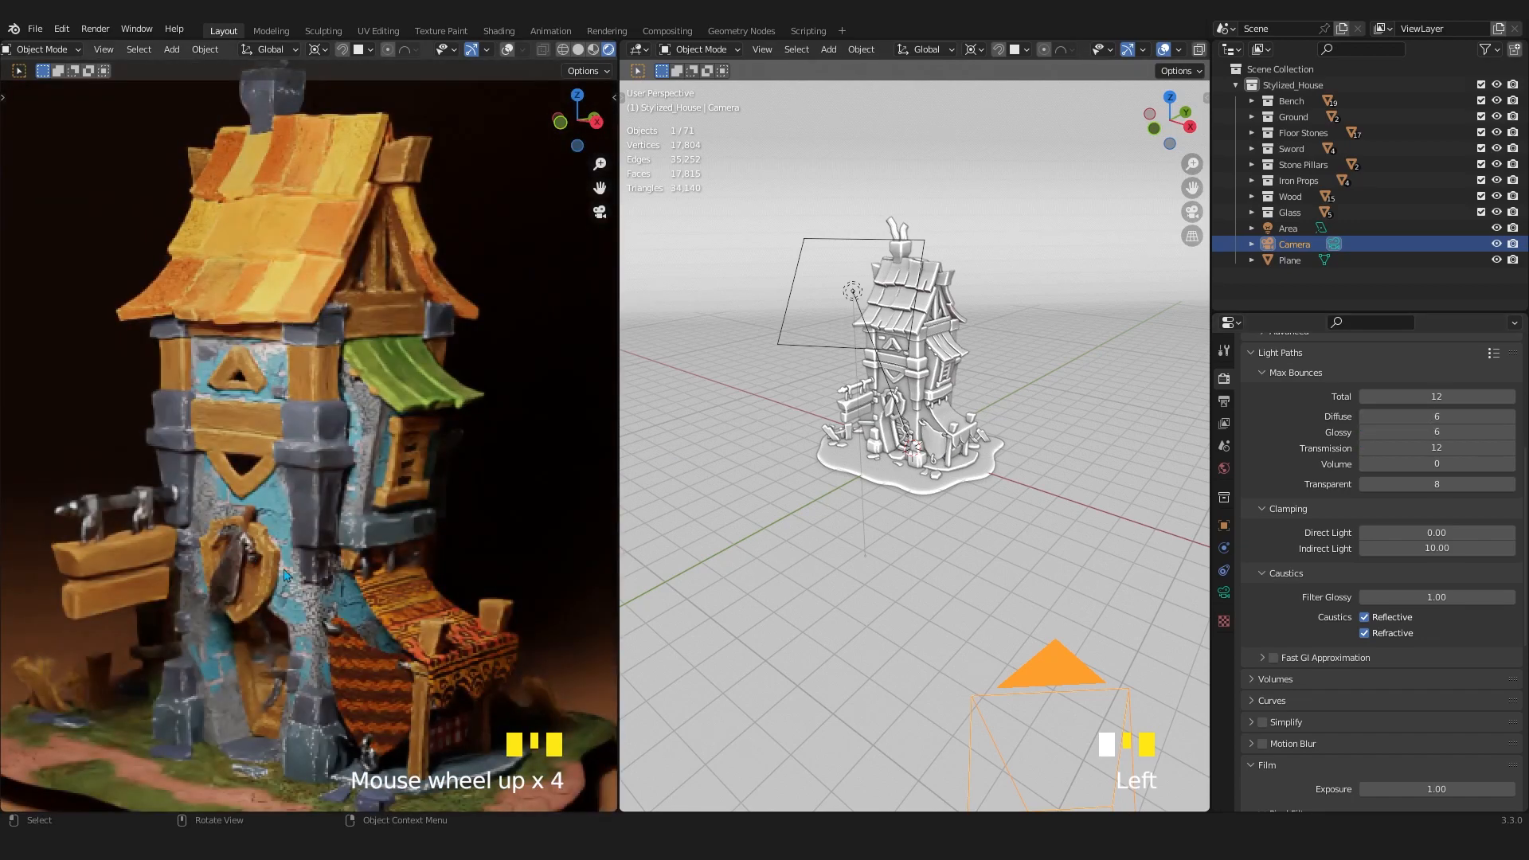
{"action": "scroll", "coordinate": [283, 573], "scroll_direction": "up", "scroll_amount": 2}
{"action": "scroll", "coordinate": [284, 570], "scroll_direction": "down", "scroll_amount": 1}
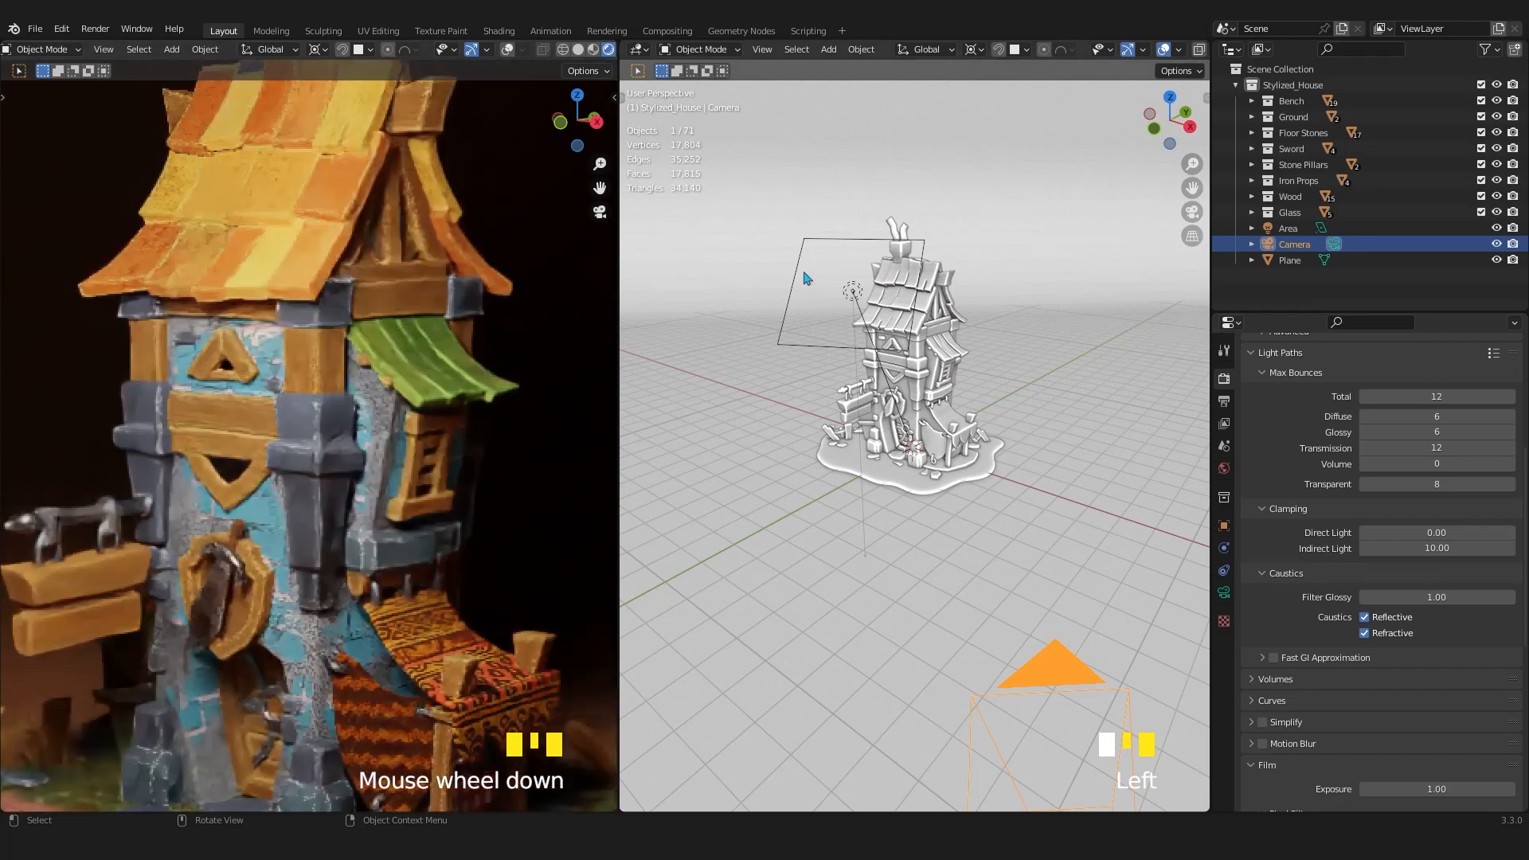
{"action": "left_click", "coordinate": [866, 310]}
{"action": "key", "text": "r"}
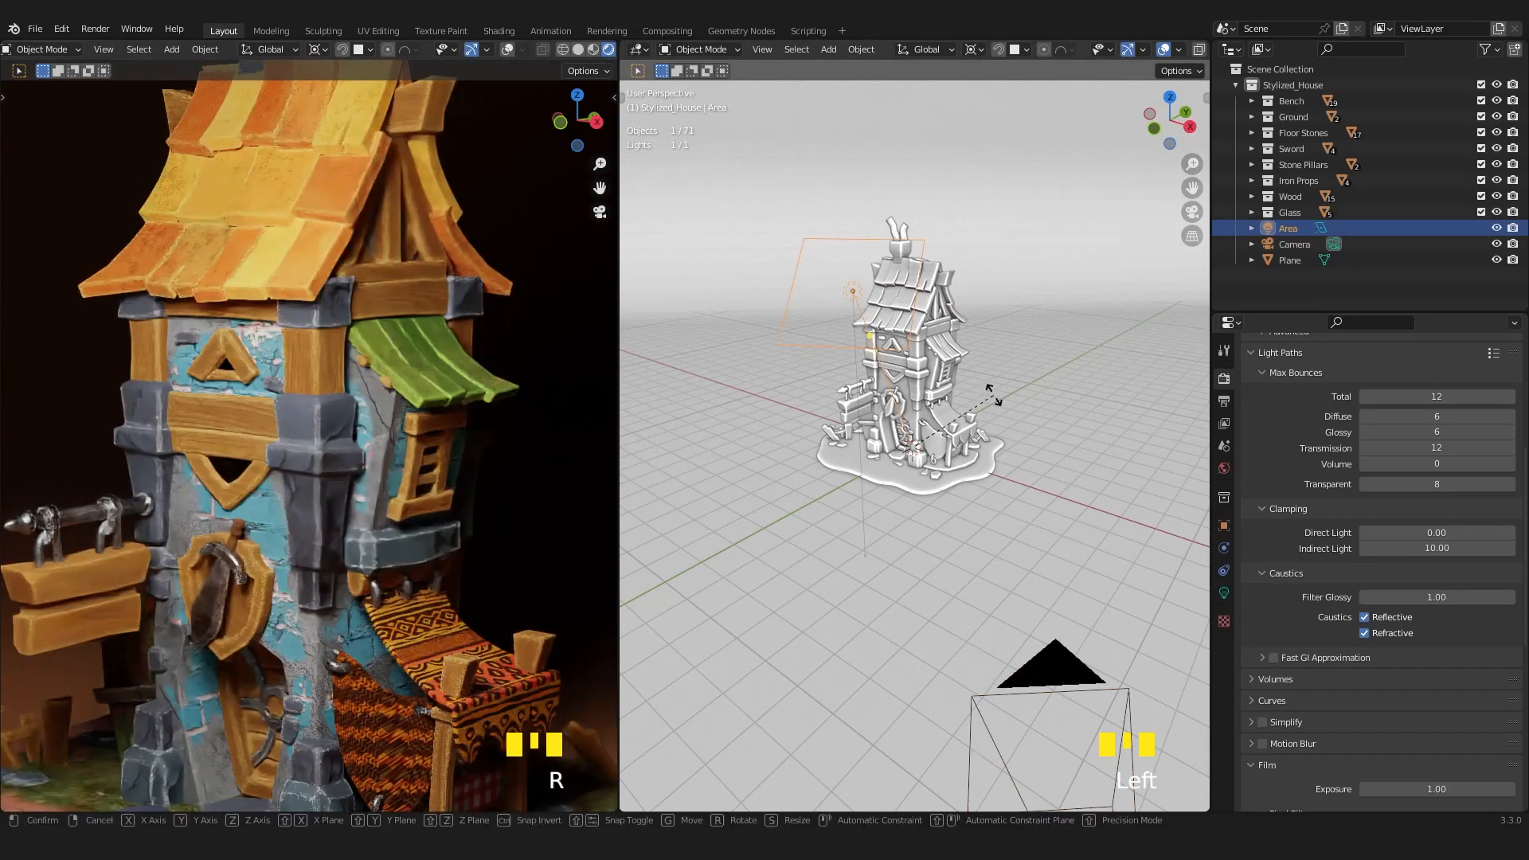
{"action": "key", "text": "z"}
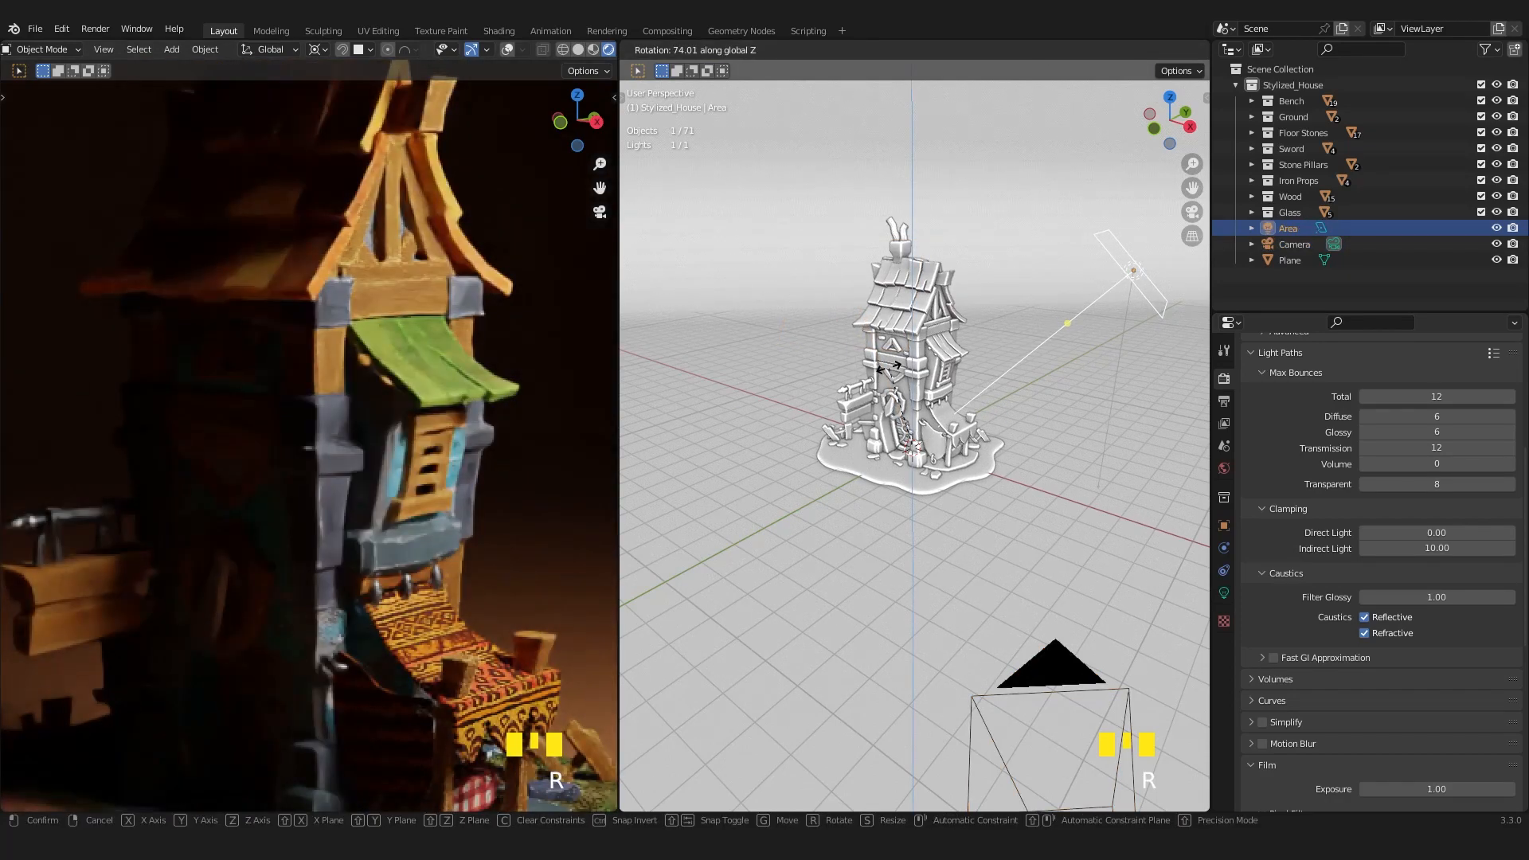
{"action": "left_click", "coordinate": [892, 373]}
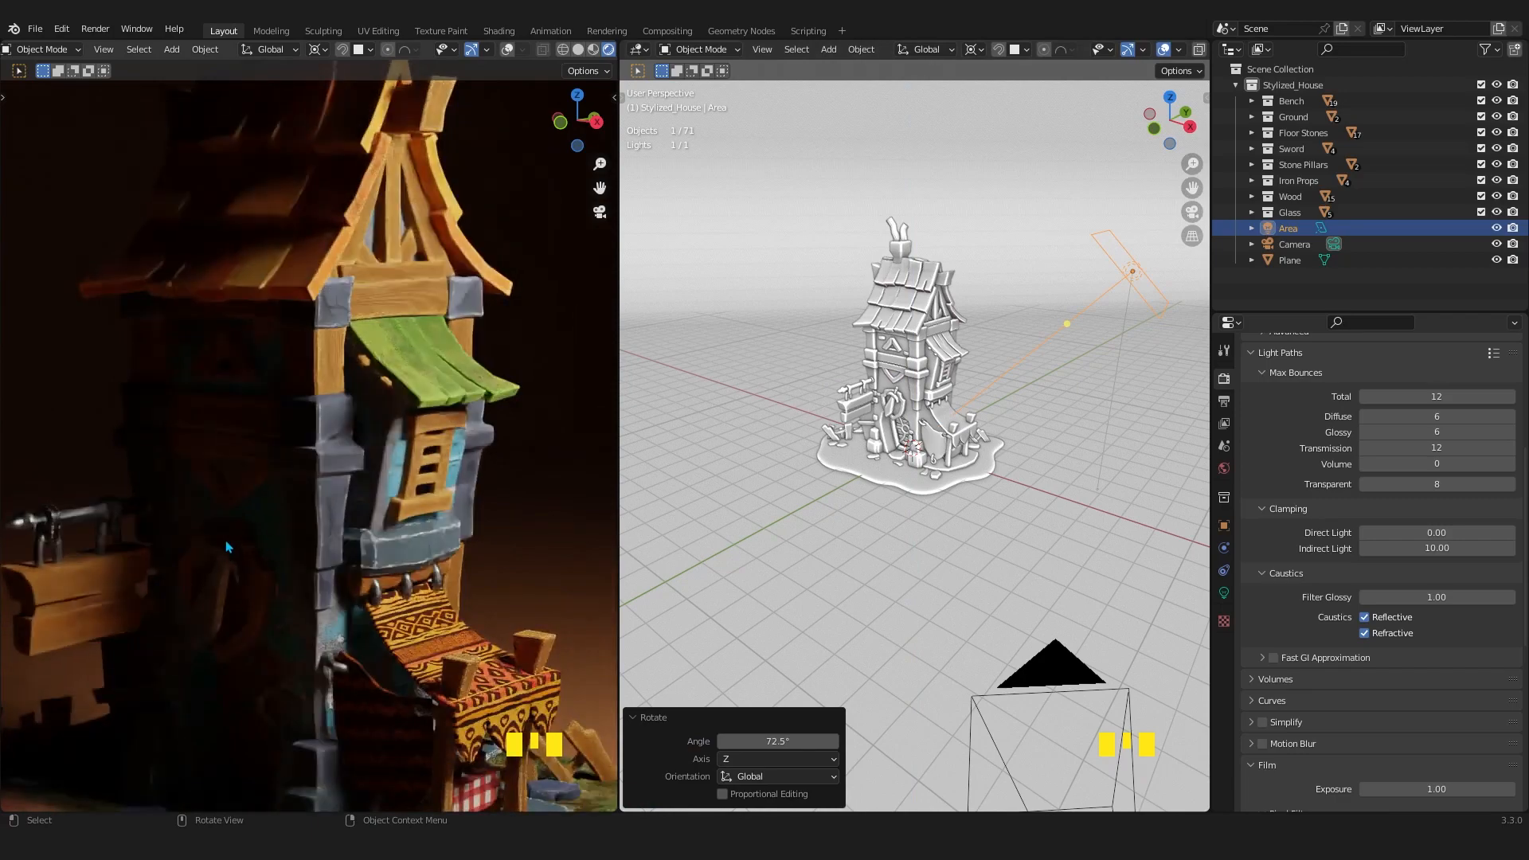
Try 0 Diffuse and Glossy max bounces and examine the shadowed side of the house in the rendered view.
{"action": "scroll", "coordinate": [227, 554], "scroll_direction": "up", "scroll_amount": 2}
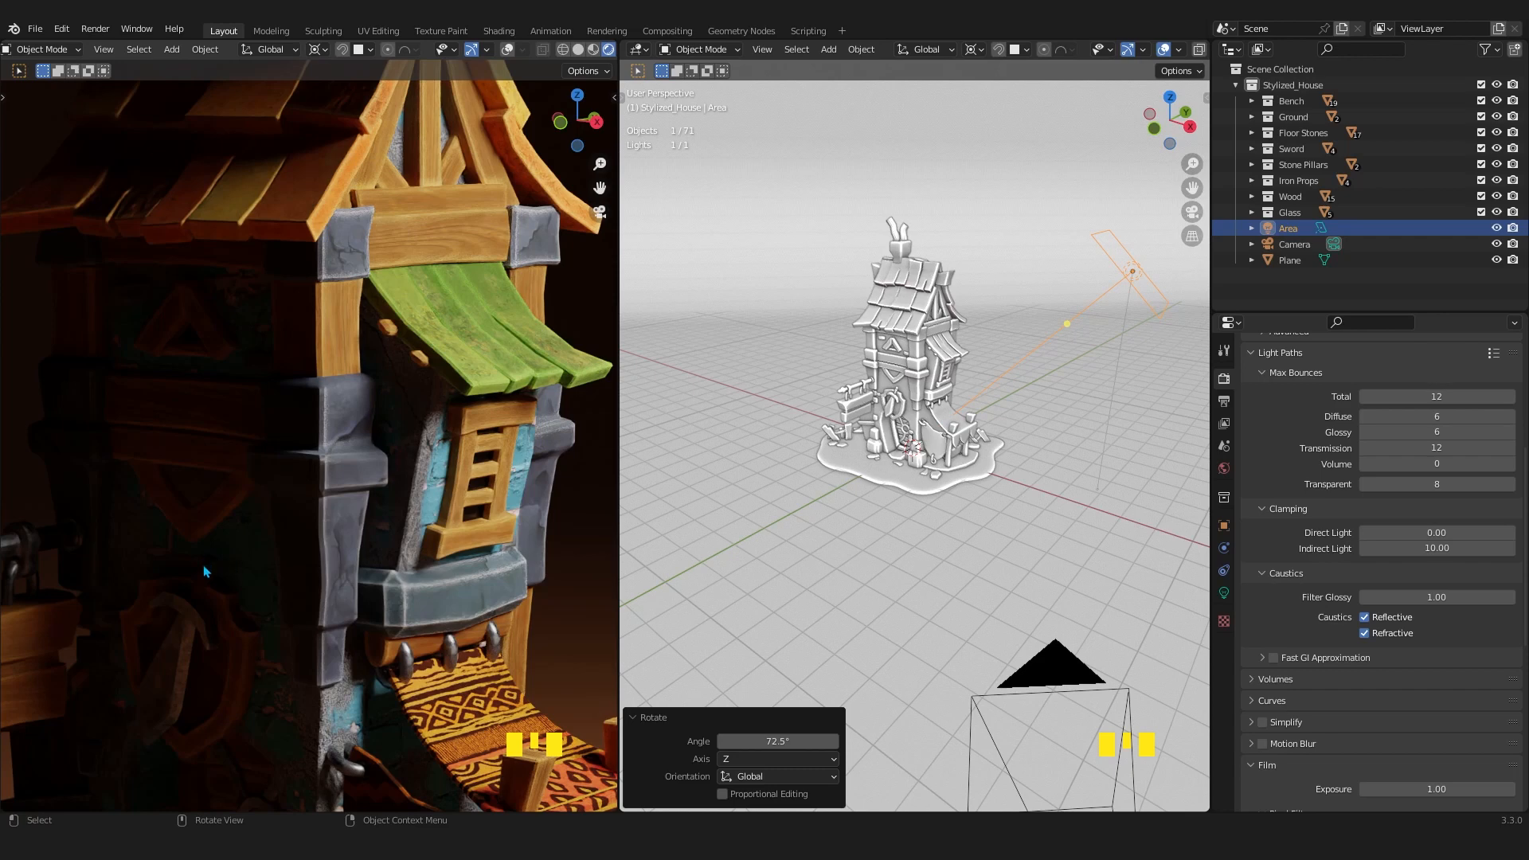
{"action": "left_click", "coordinate": [1416, 417]}
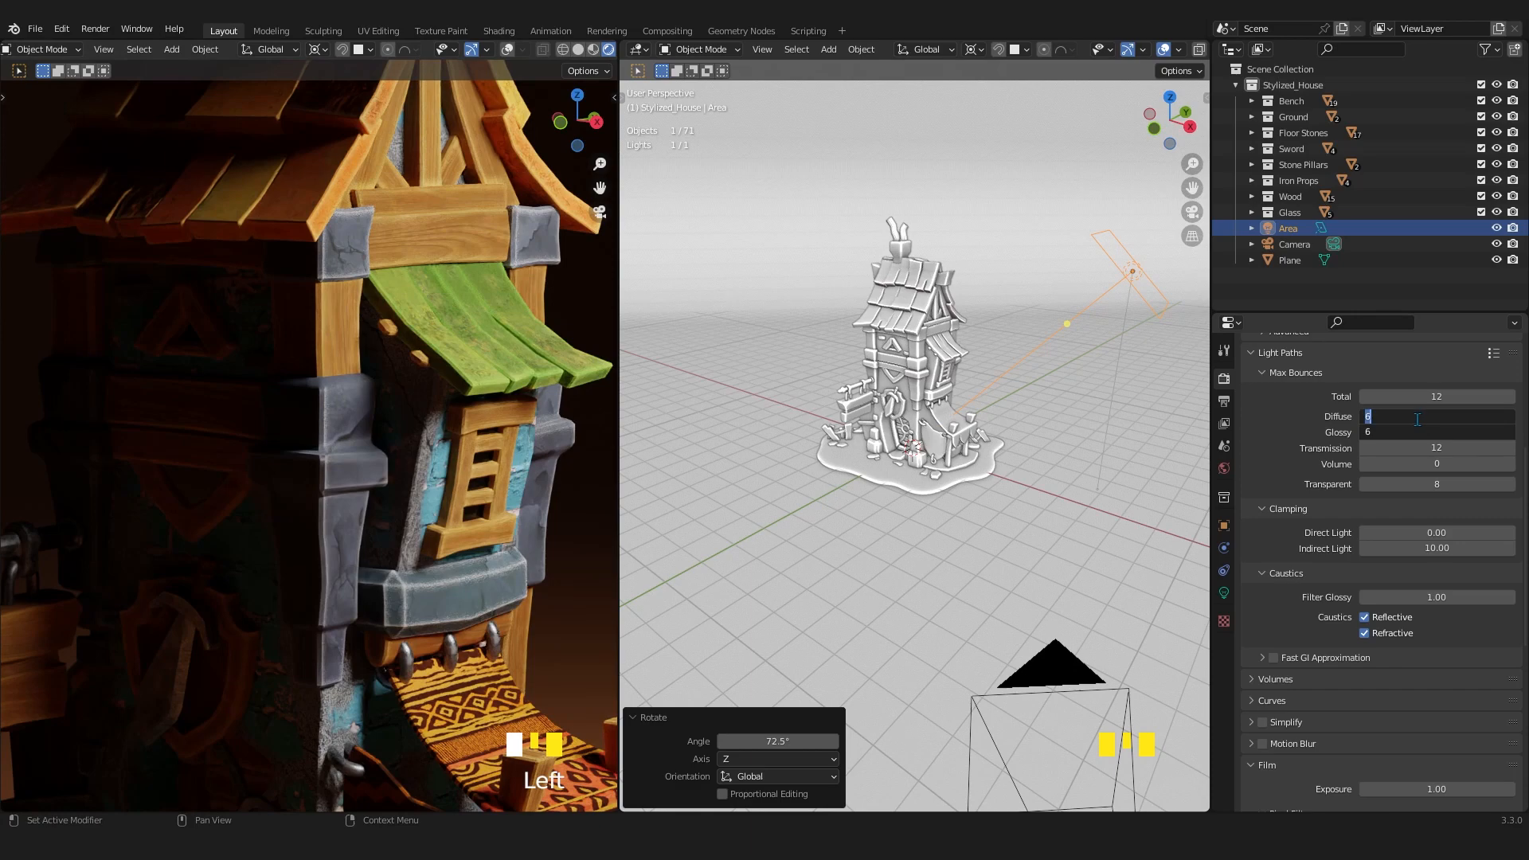
{"action": "type", "text": "0"}
{"action": "key", "text": "Return"}
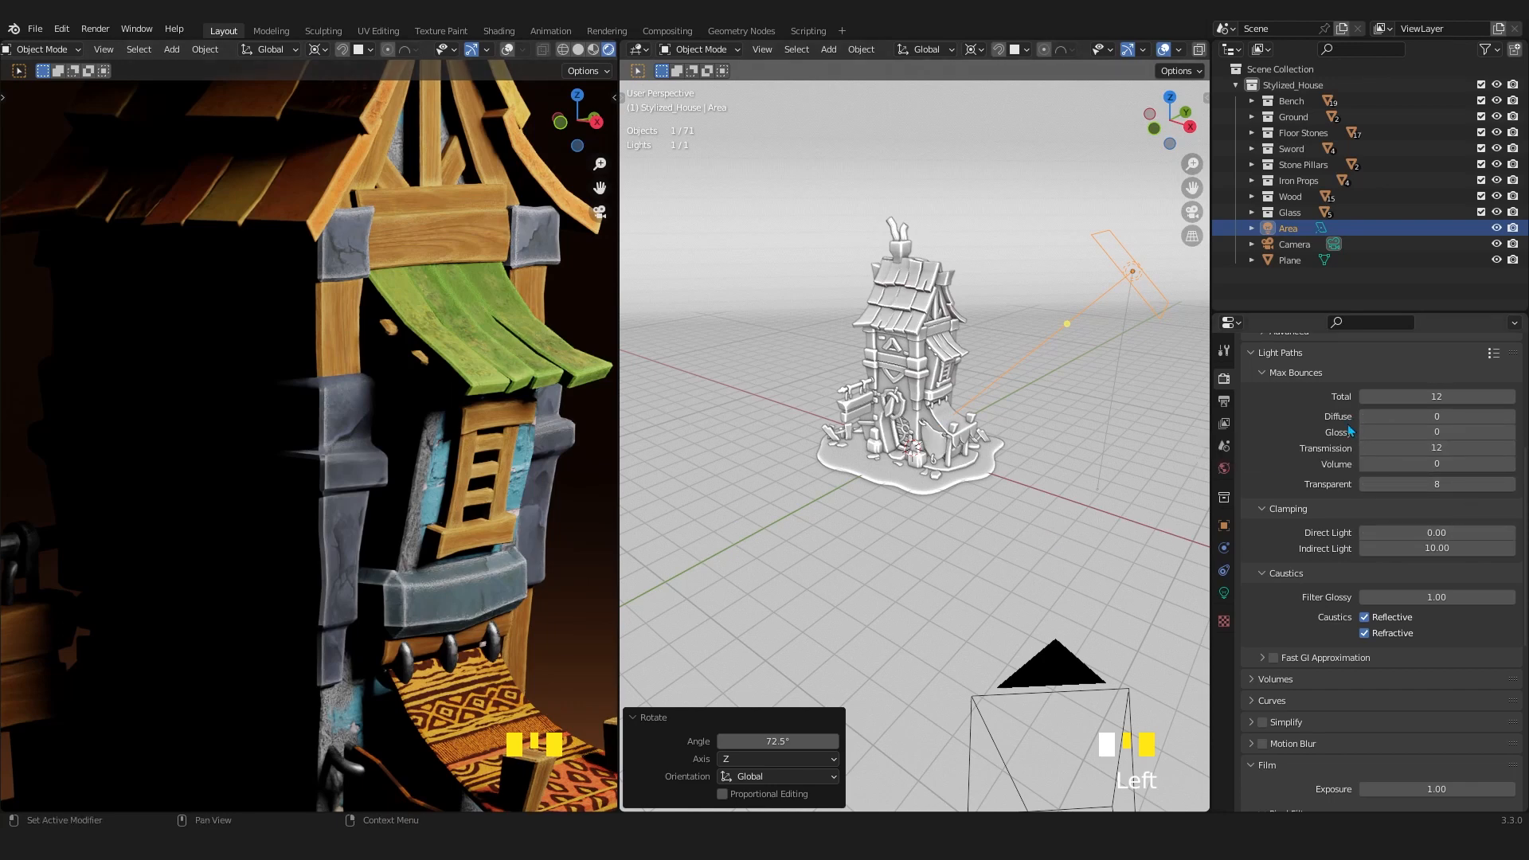
{"action": "scroll", "coordinate": [1427, 422], "scroll_direction": "up", "scroll_amount": 14}
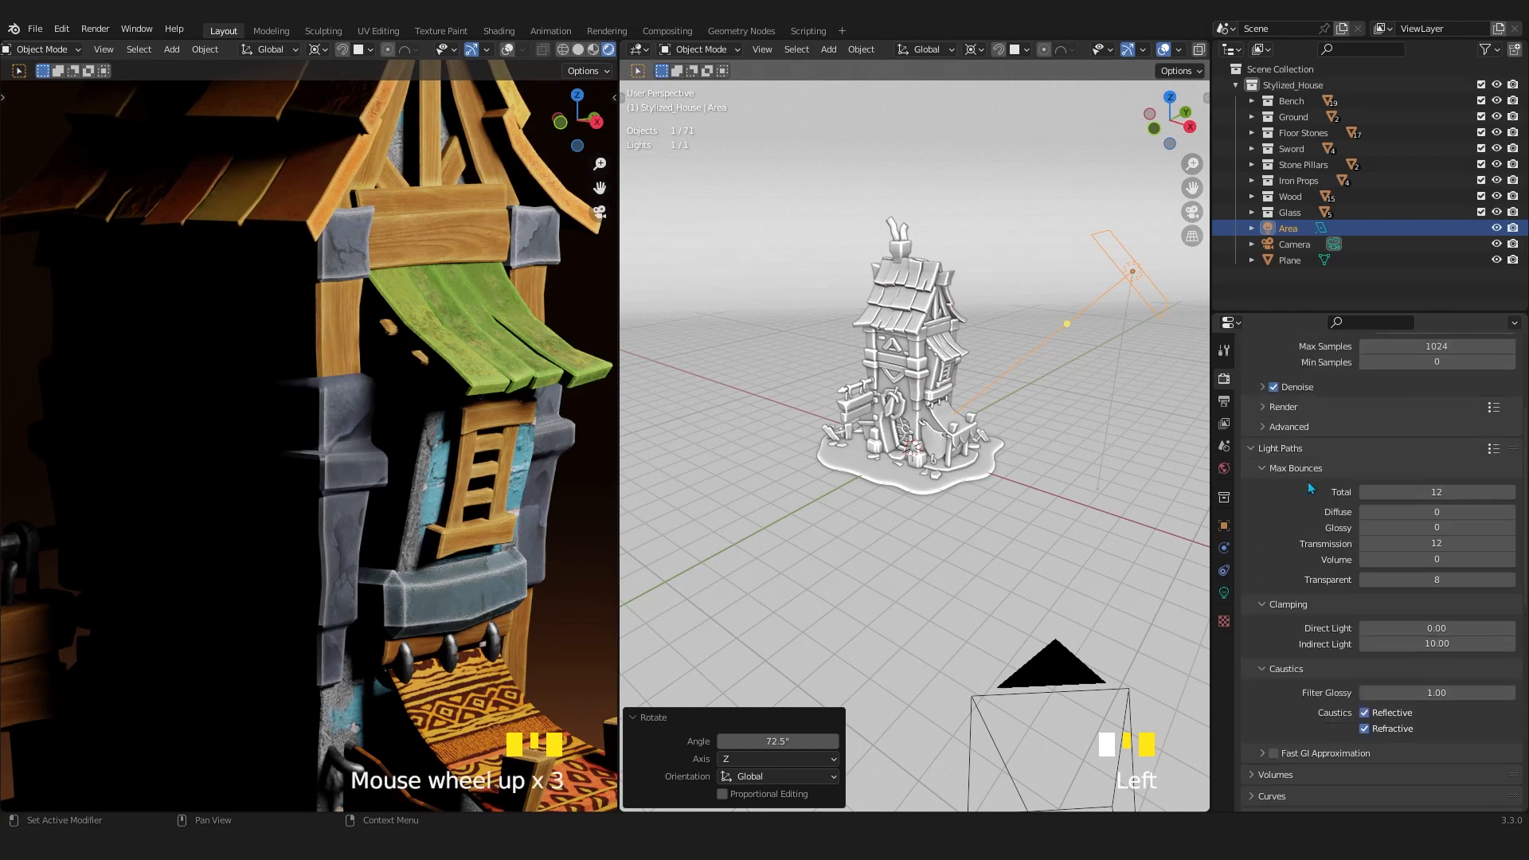
{"action": "scroll", "coordinate": [1348, 381], "scroll_direction": "down", "scroll_amount": 7}
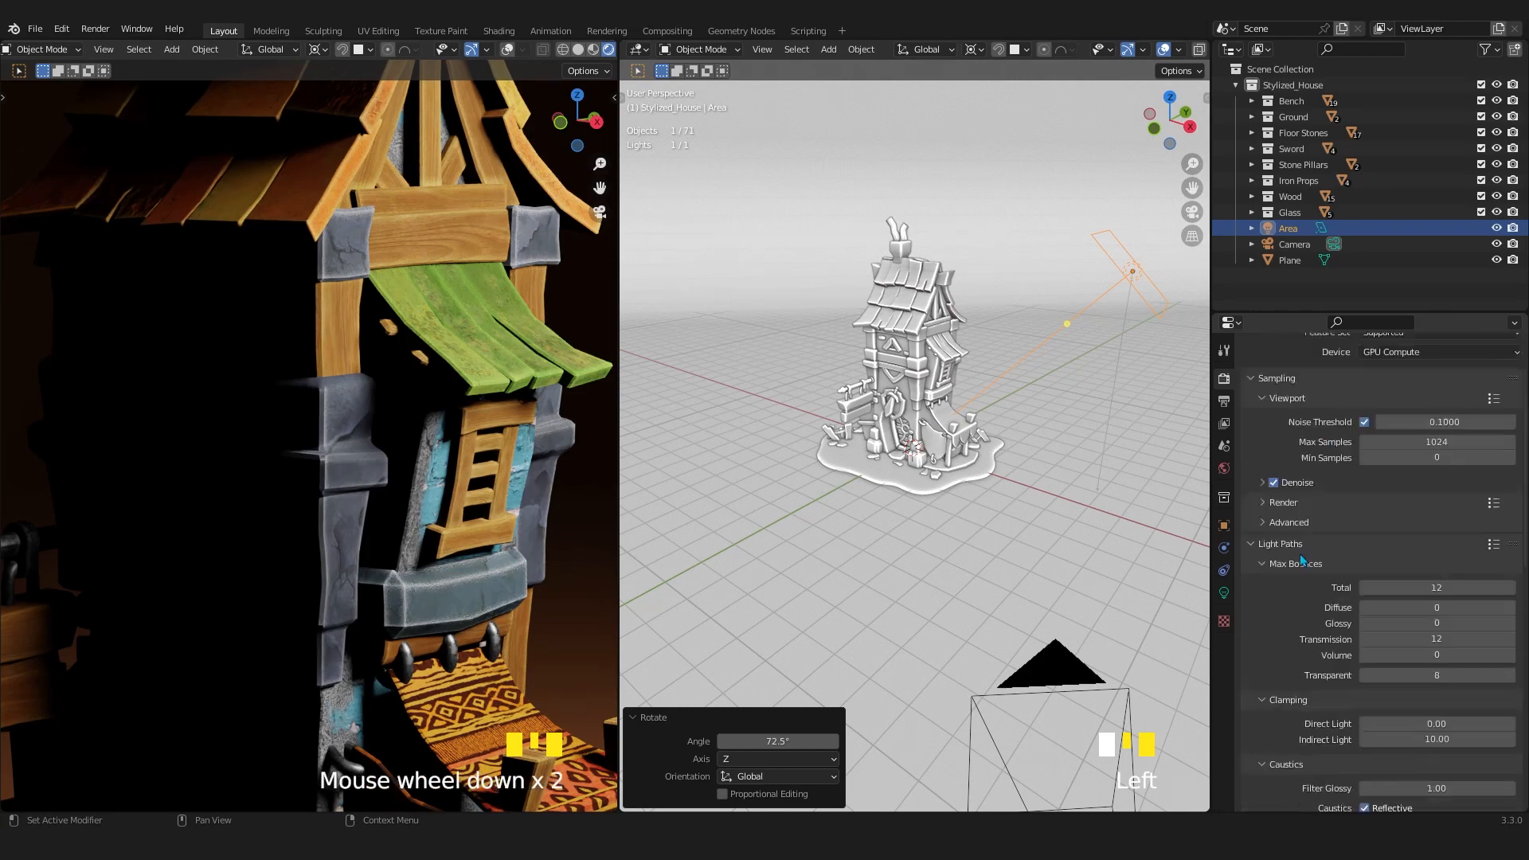
{"action": "scroll", "coordinate": [1348, 382], "scroll_direction": "up", "scroll_amount": 3}
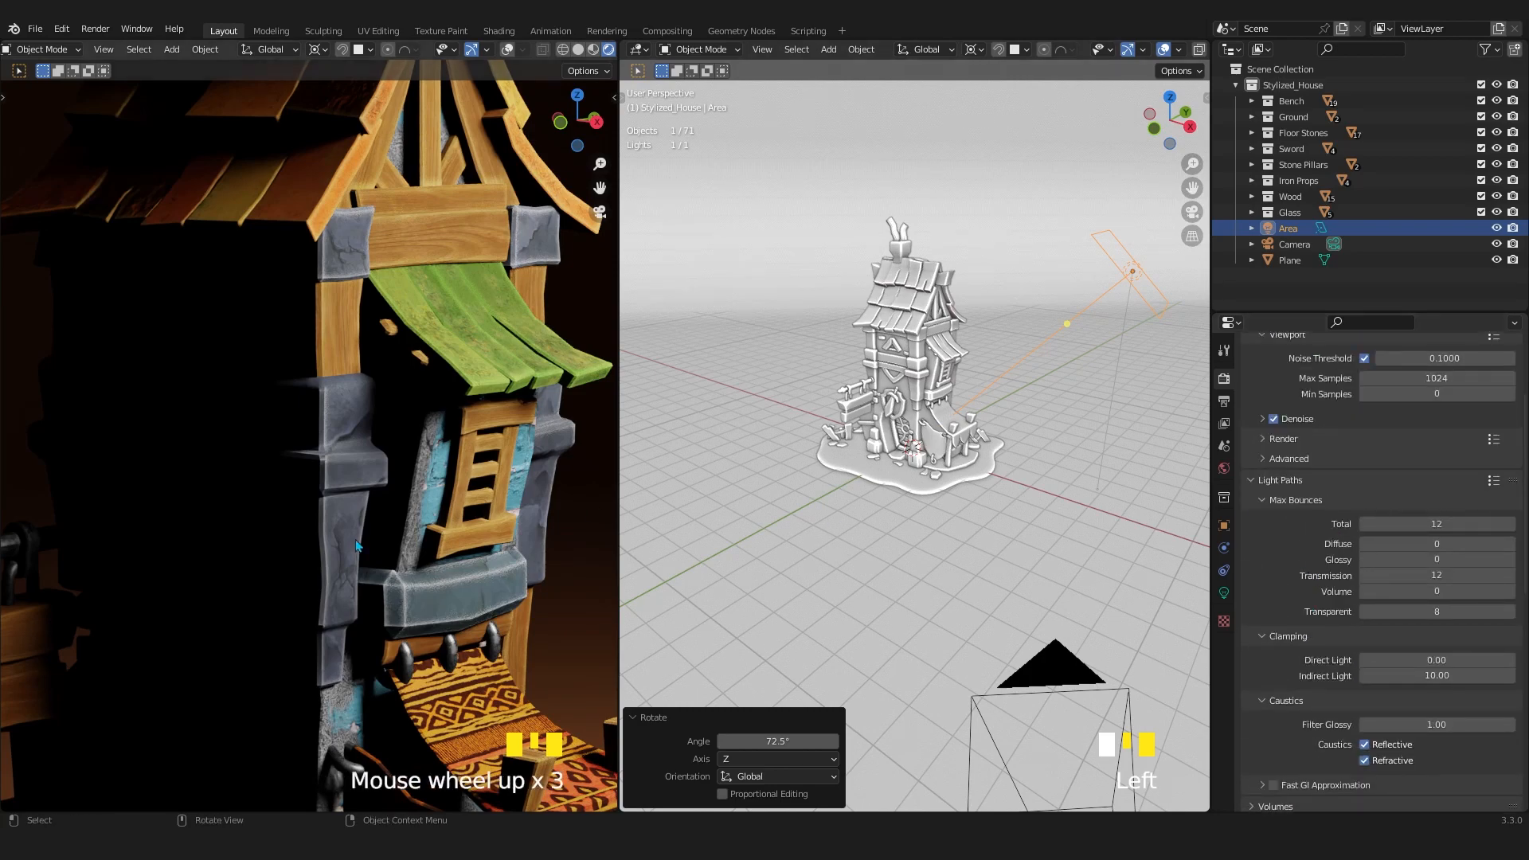
{"action": "scroll", "coordinate": [356, 545], "scroll_direction": "down", "scroll_amount": 3}
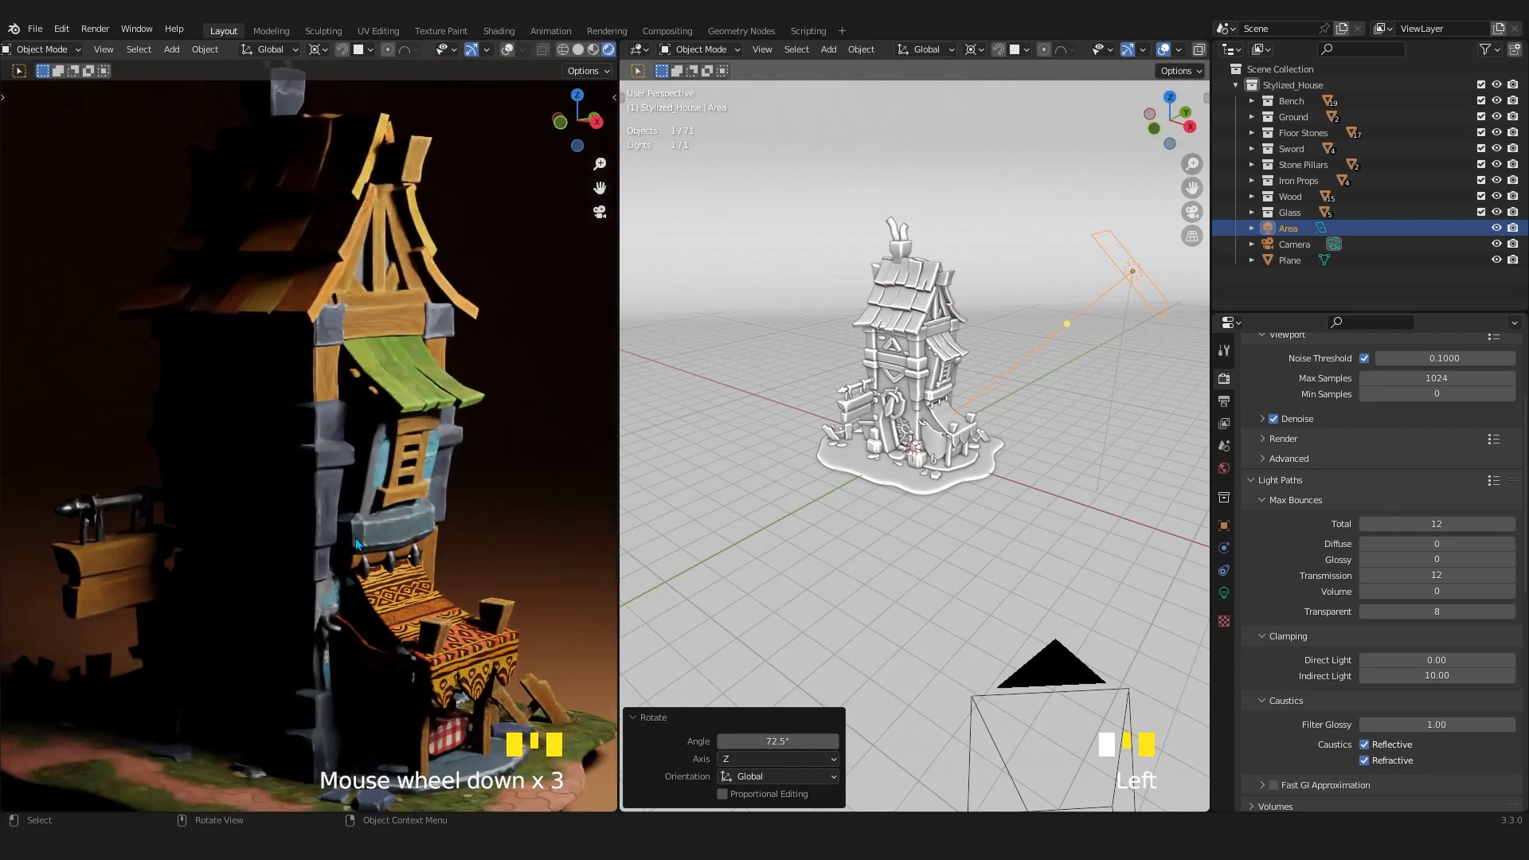
{"action": "scroll", "coordinate": [221, 518], "scroll_direction": "up", "scroll_amount": 4}
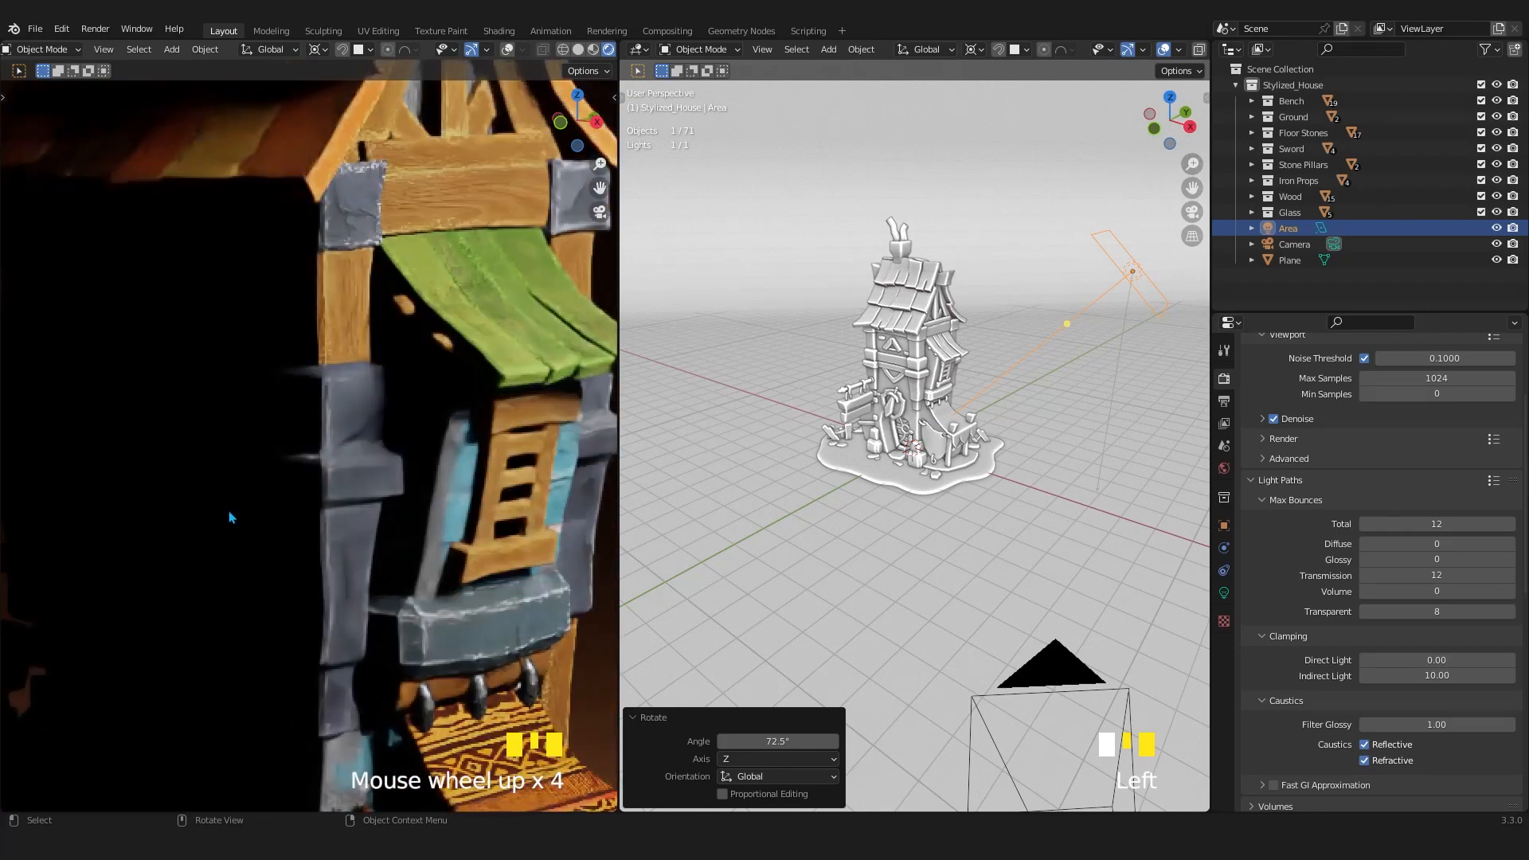
{"action": "scroll", "coordinate": [227, 518], "scroll_direction": "down", "scroll_amount": 2}
Set both the Diffuse and Glossy max bounces to 2 and save the file.
{"action": "left_click", "coordinate": [1433, 539]}
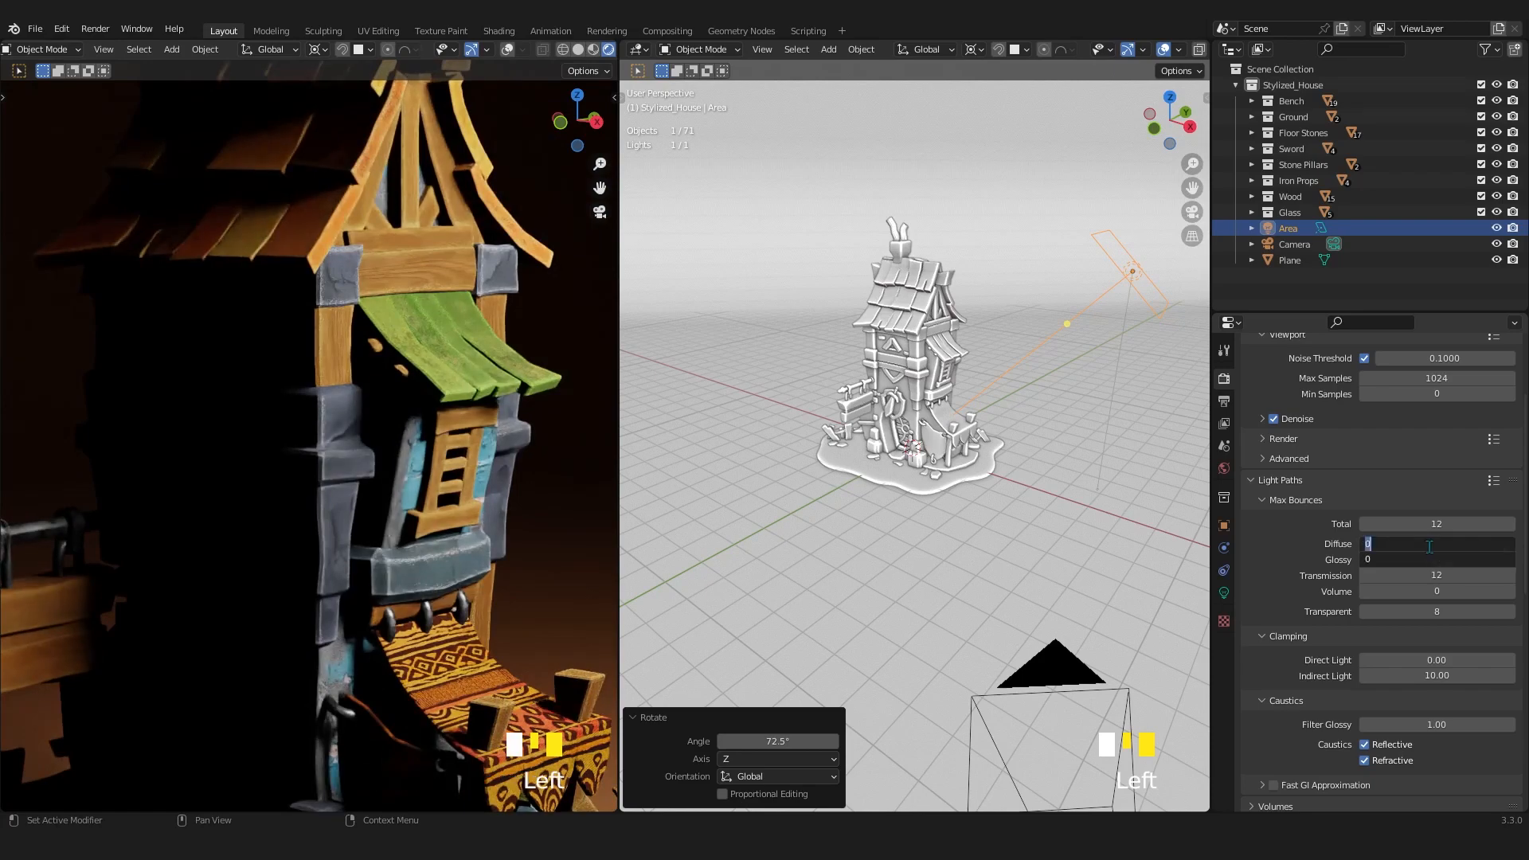
{"action": "type", "text": "2"}
{"action": "key", "text": "Return"}
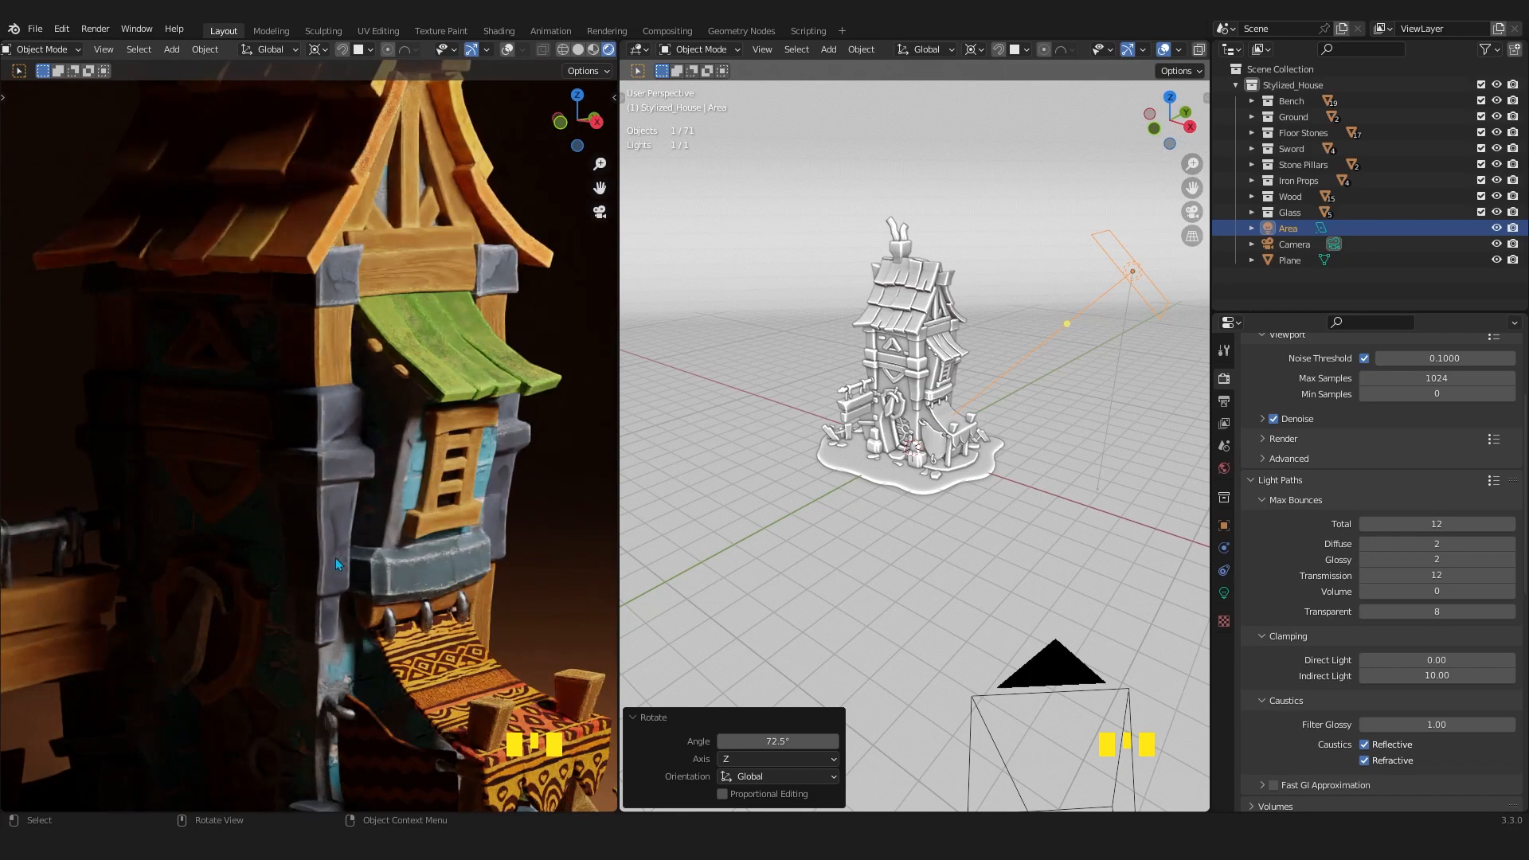
{"action": "scroll", "coordinate": [335, 564], "scroll_direction": "down", "scroll_amount": 2}
{"action": "key", "text": "ctrl+s"}
{"action": "scroll", "coordinate": [370, 557], "scroll_direction": "down", "scroll_amount": 2}
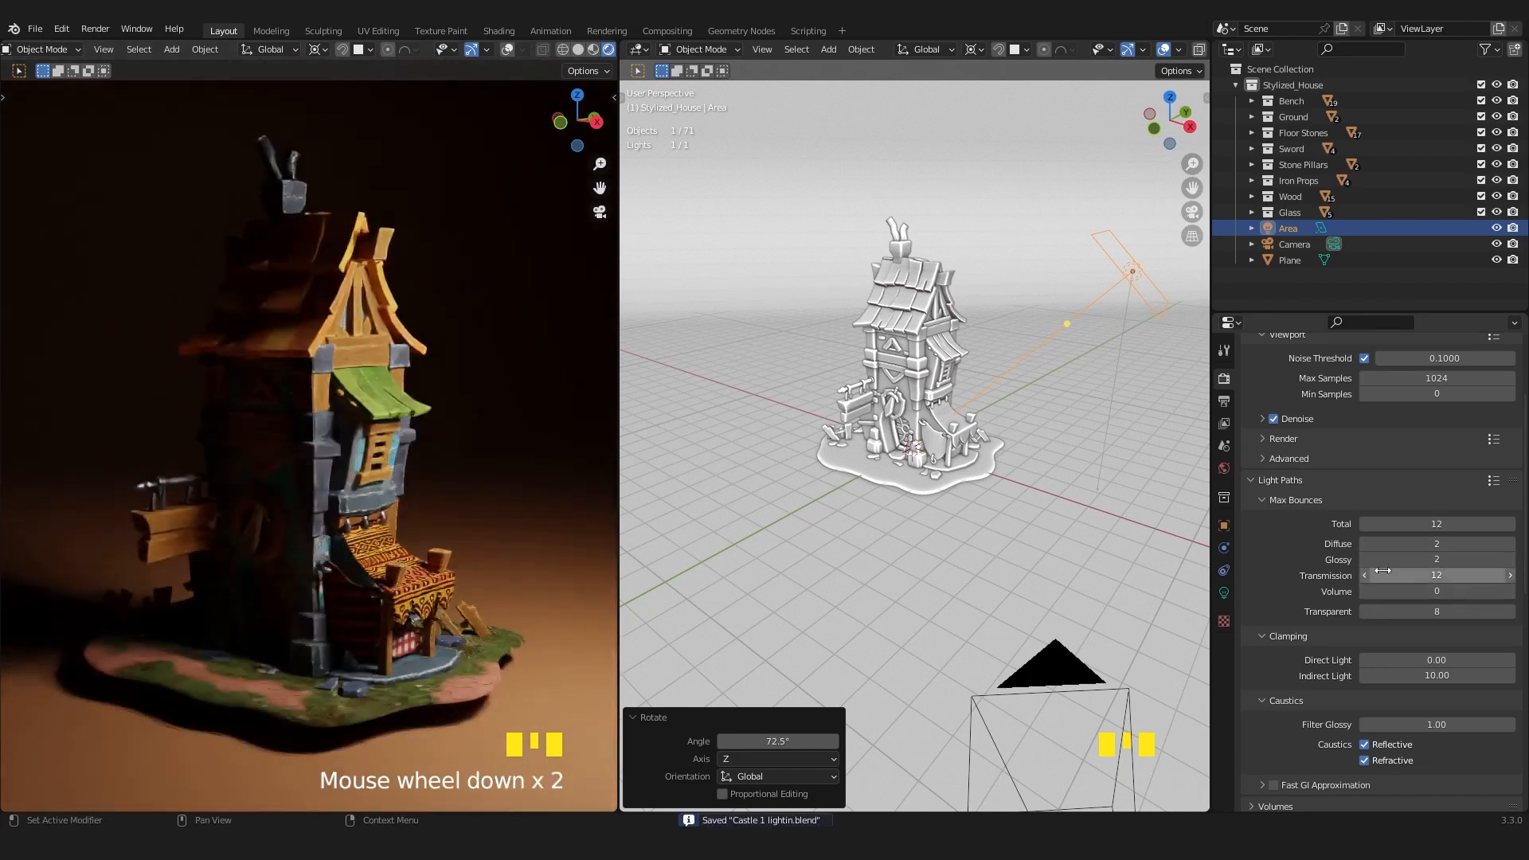
Collapse the Max Bounces and Caustics settings under Light Paths, keeping the Clamping settings expanded.
{"action": "scroll", "coordinate": [1272, 628], "scroll_direction": "up", "scroll_amount": 4}
{"action": "left_click", "coordinate": [1268, 629]}
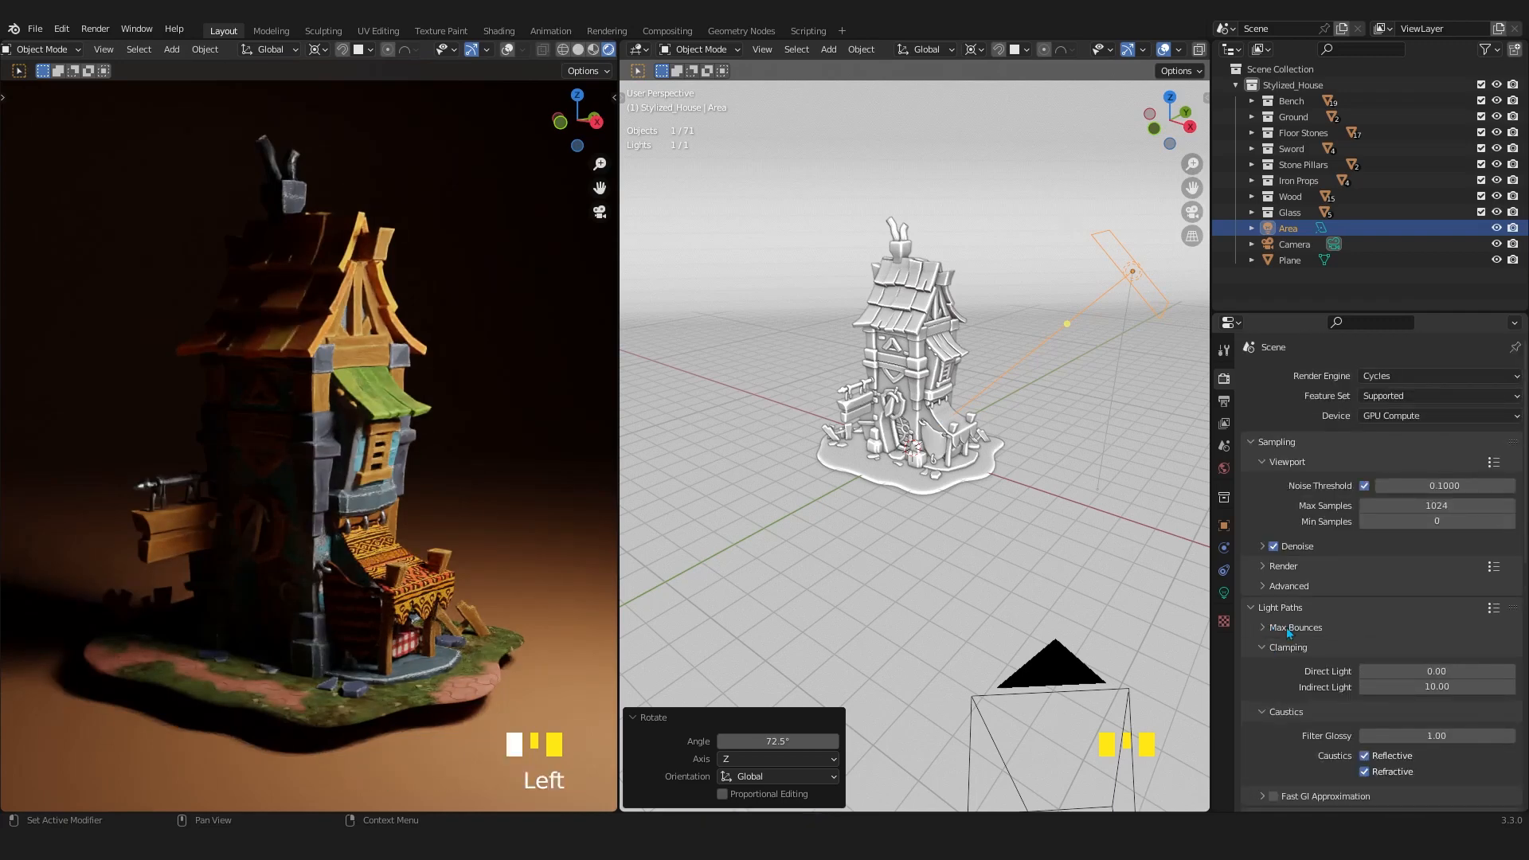
{"action": "left_click", "coordinate": [1262, 647]}
{"action": "left_click", "coordinate": [1262, 669]}
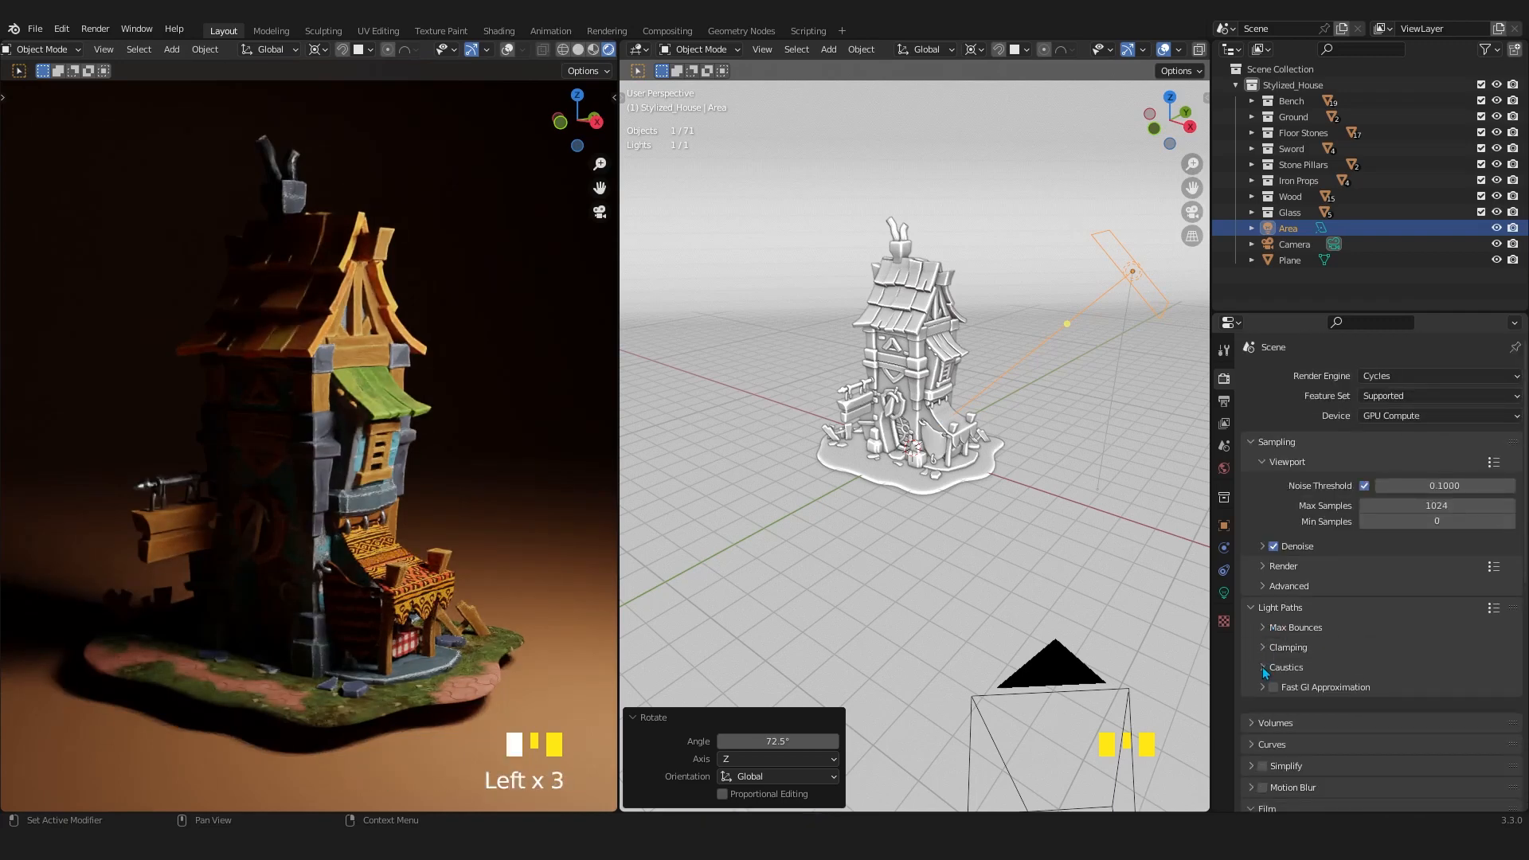
{"action": "left_click", "coordinate": [1261, 649]}
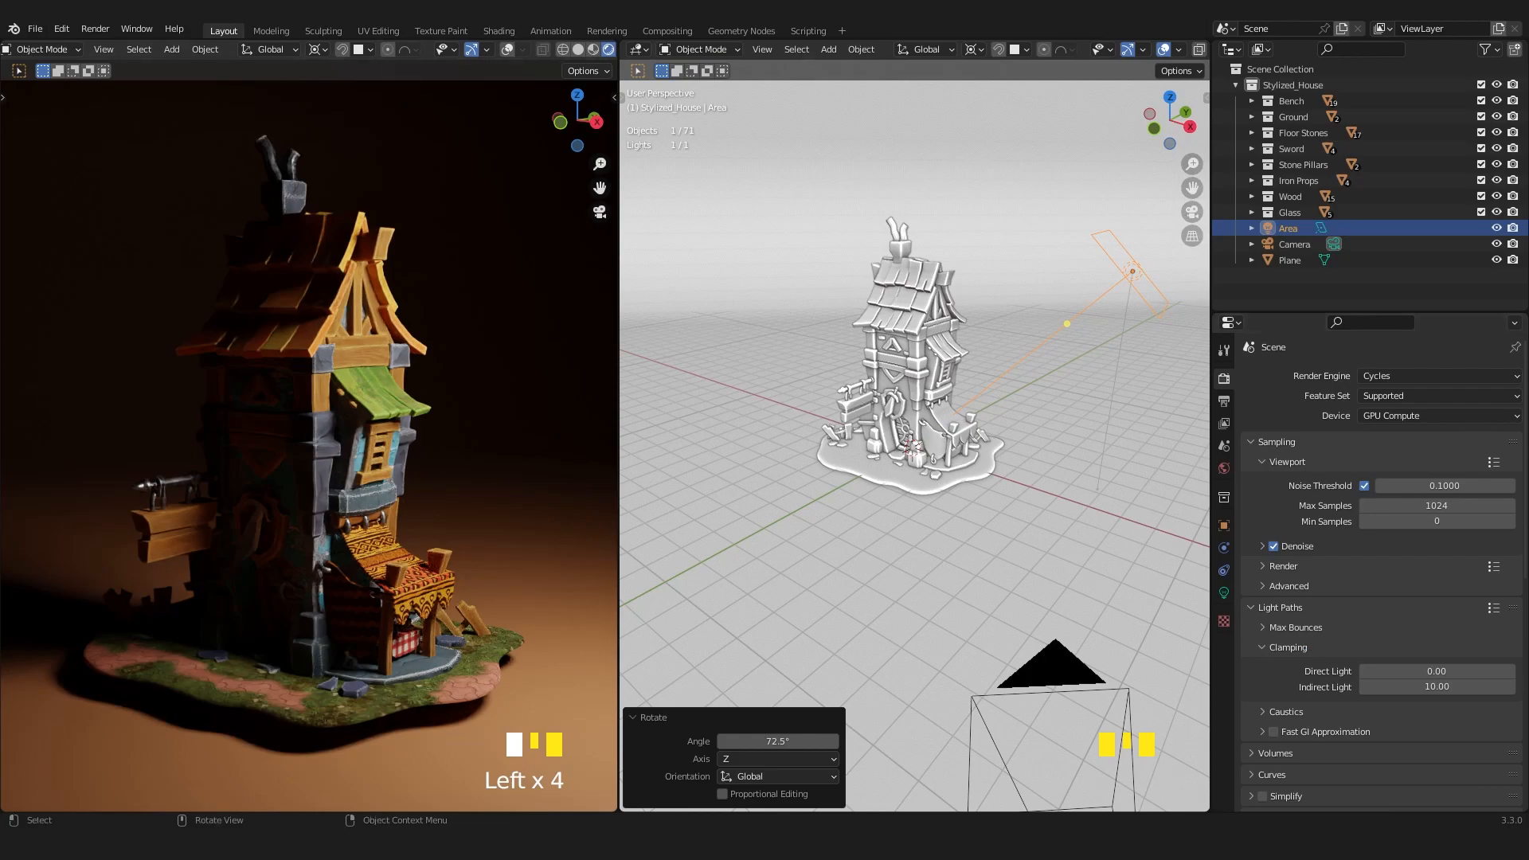